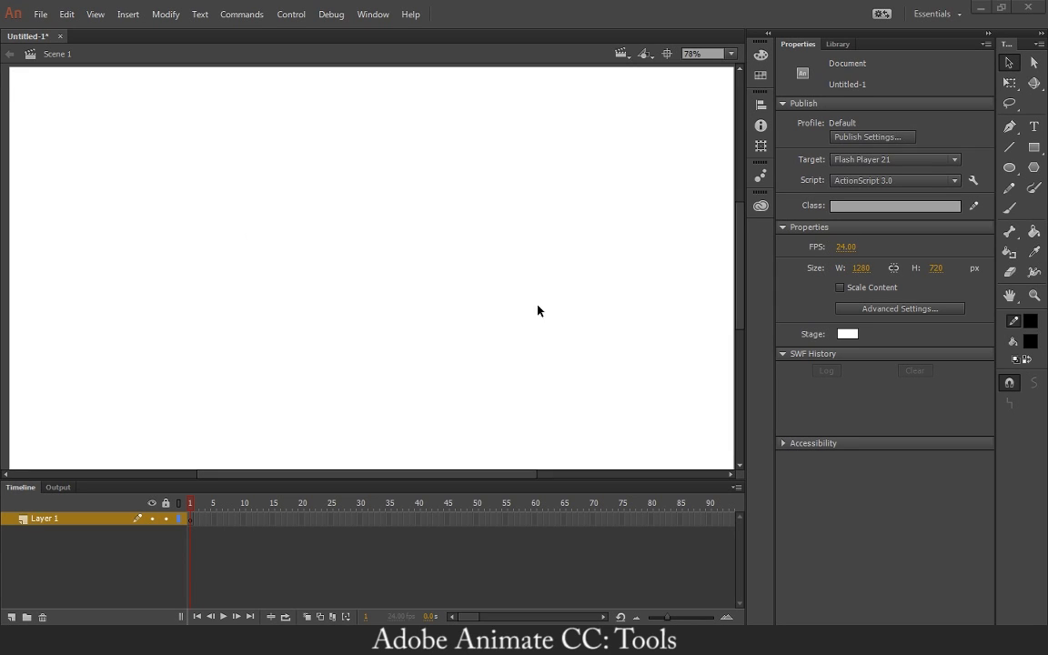
{"action": "left_click", "coordinate": [860, 267]}
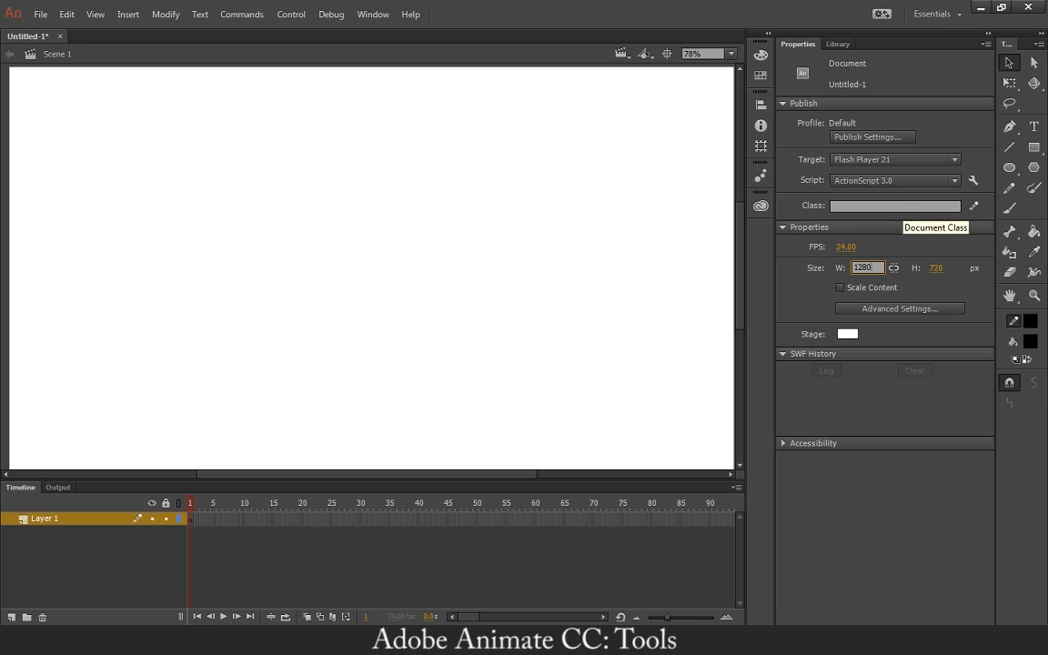
{"action": "key", "text": "Tab"}
{"action": "key", "text": "Return"}
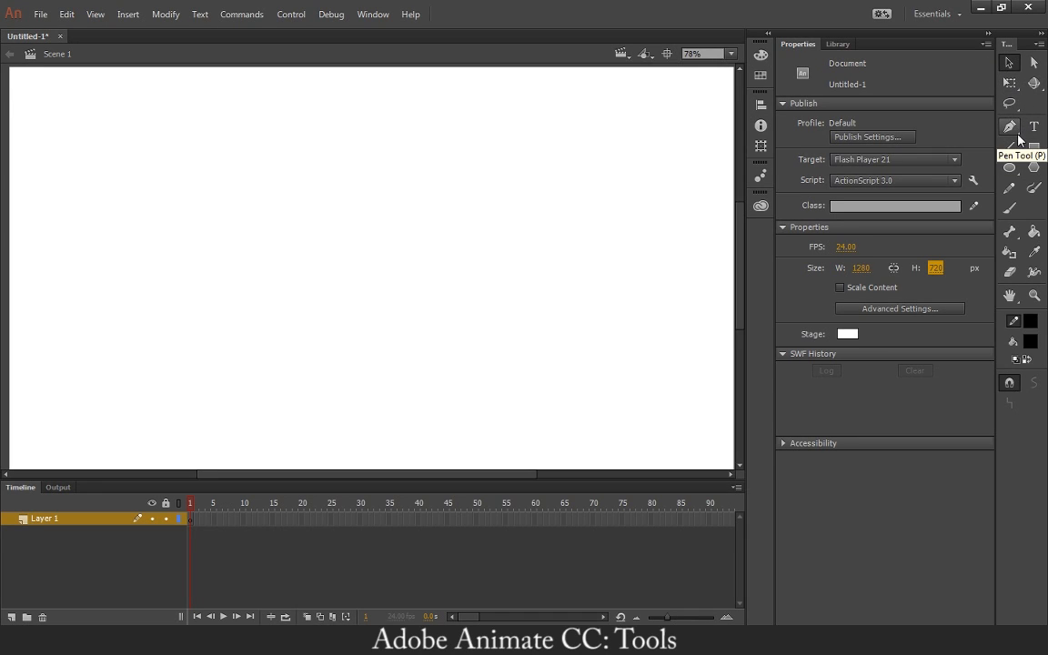
{"action": "left_click", "coordinate": [1032, 83]}
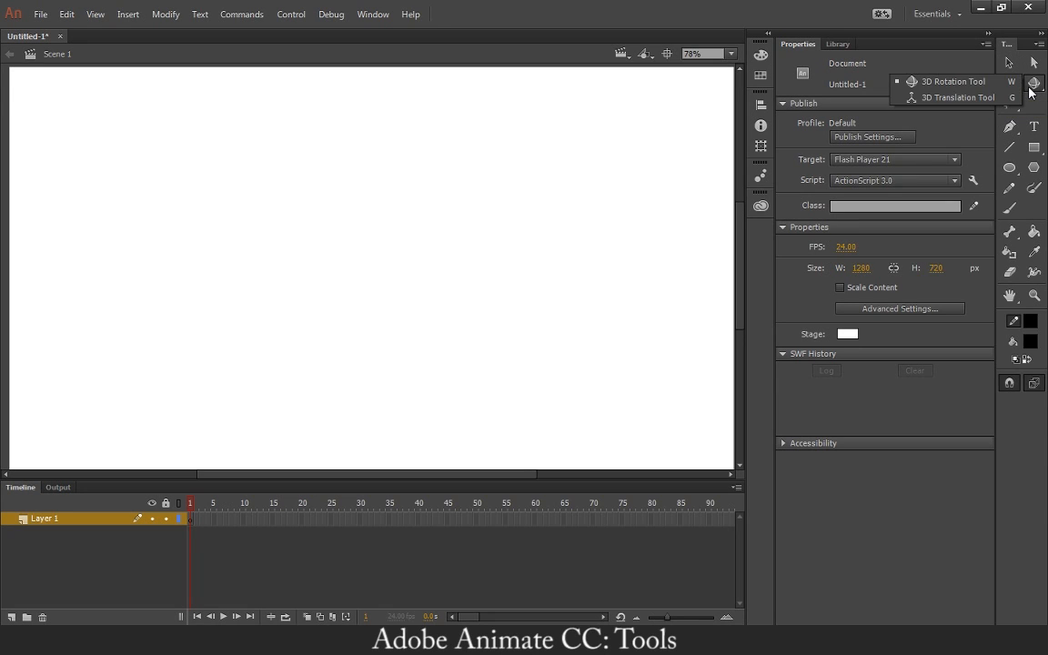
{"action": "left_click", "coordinate": [1035, 88]}
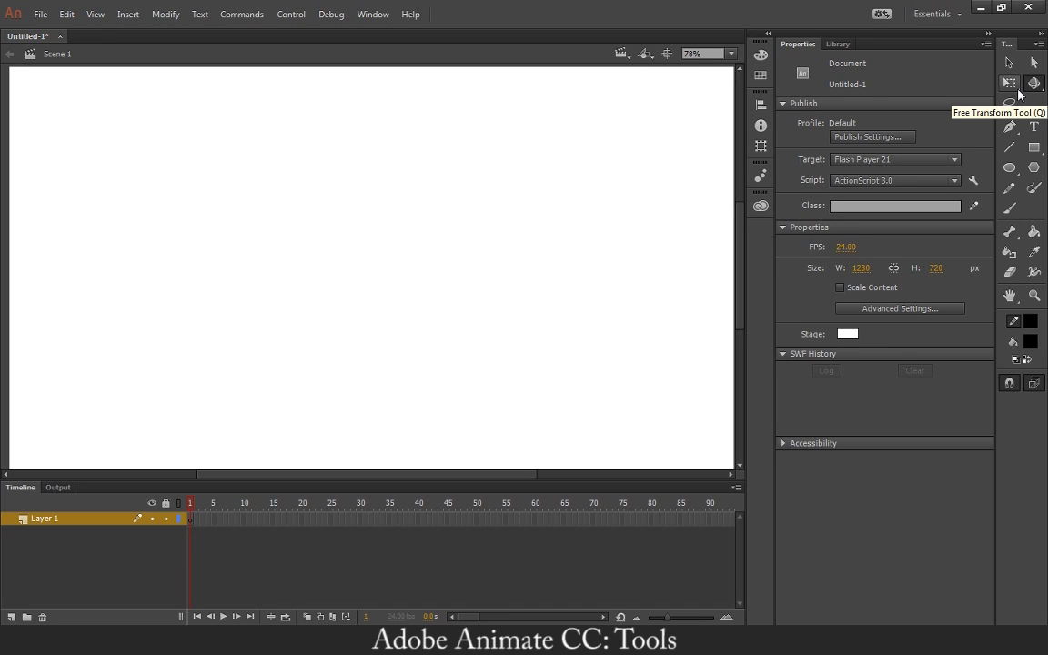
{"action": "left_click", "coordinate": [1017, 92]}
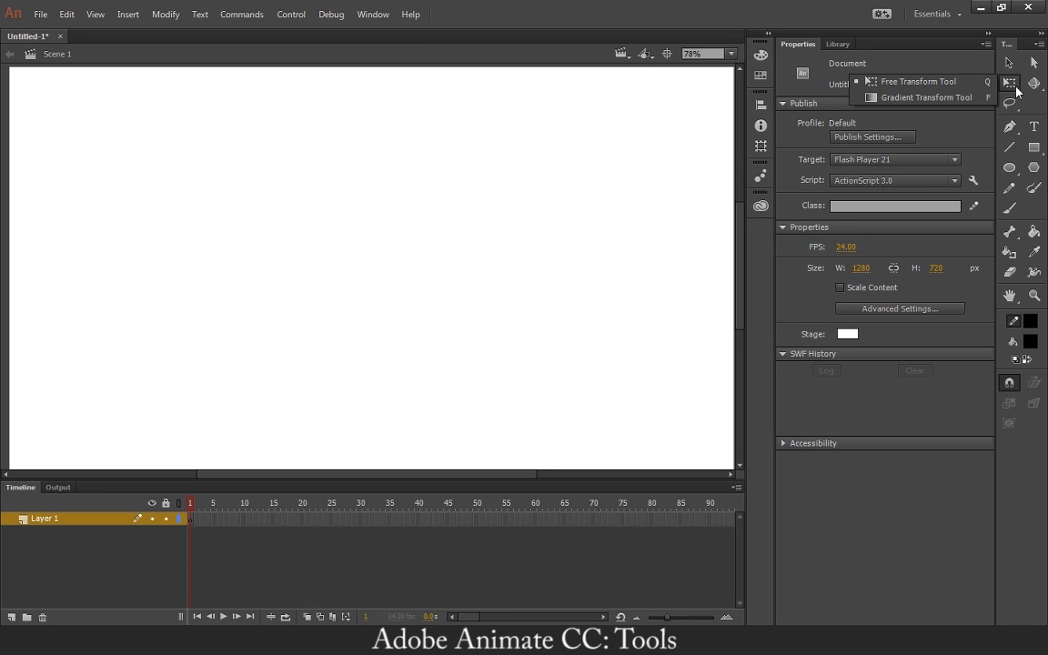
{"action": "left_click", "coordinate": [1017, 92]}
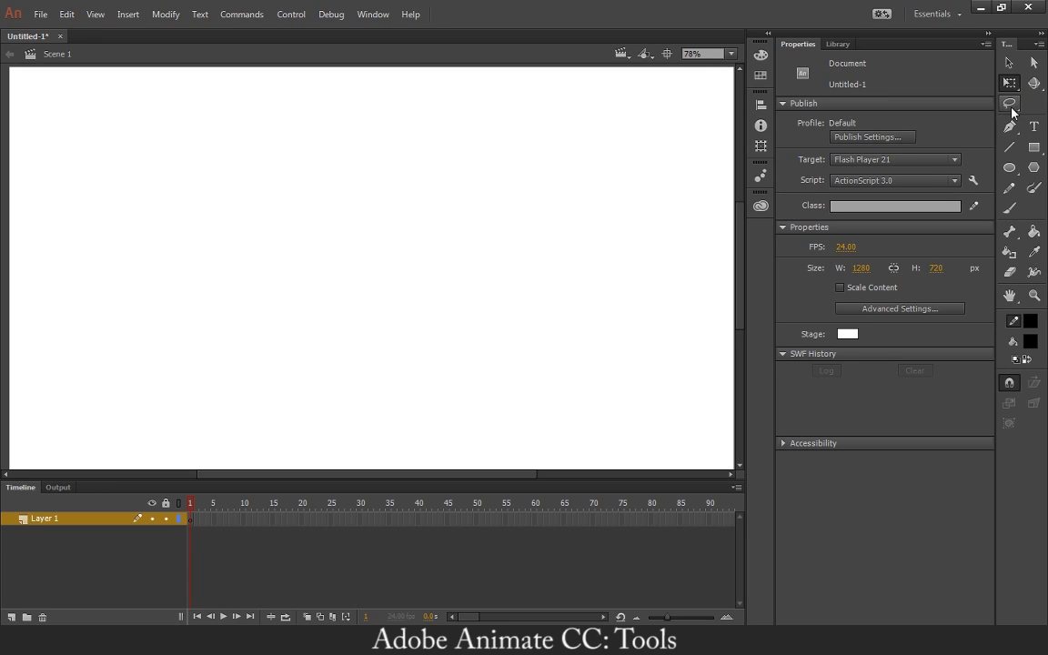
{"action": "left_click", "coordinate": [1010, 106]}
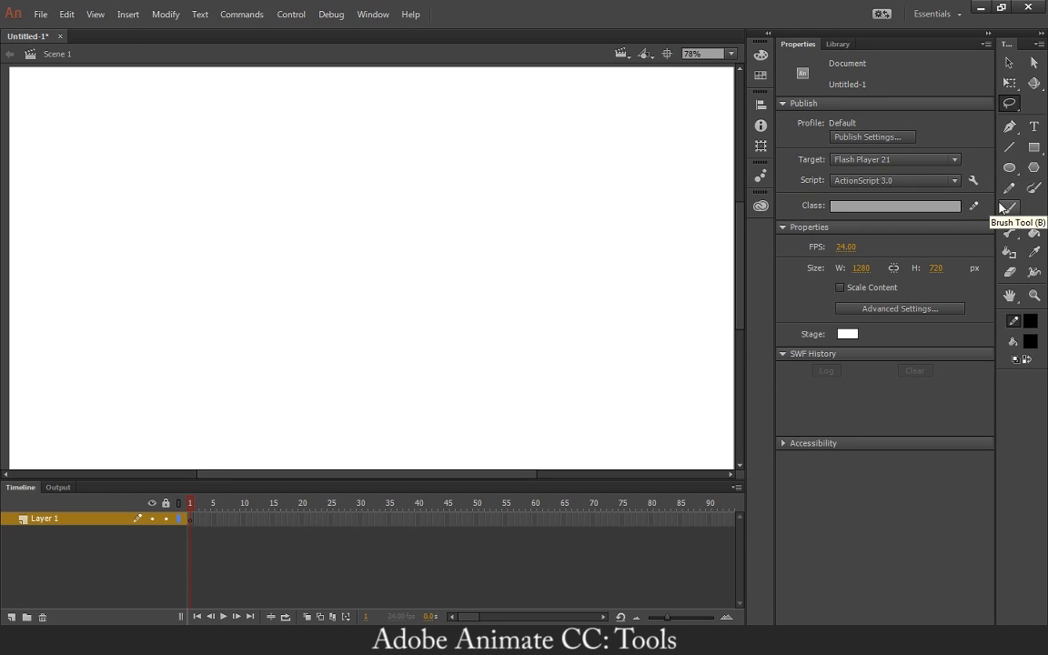
Draw a closed four-point outline on the stage with the Pen tool, using a straight upper-left side and curved lower and right sides.
{"action": "left_click", "coordinate": [1009, 125]}
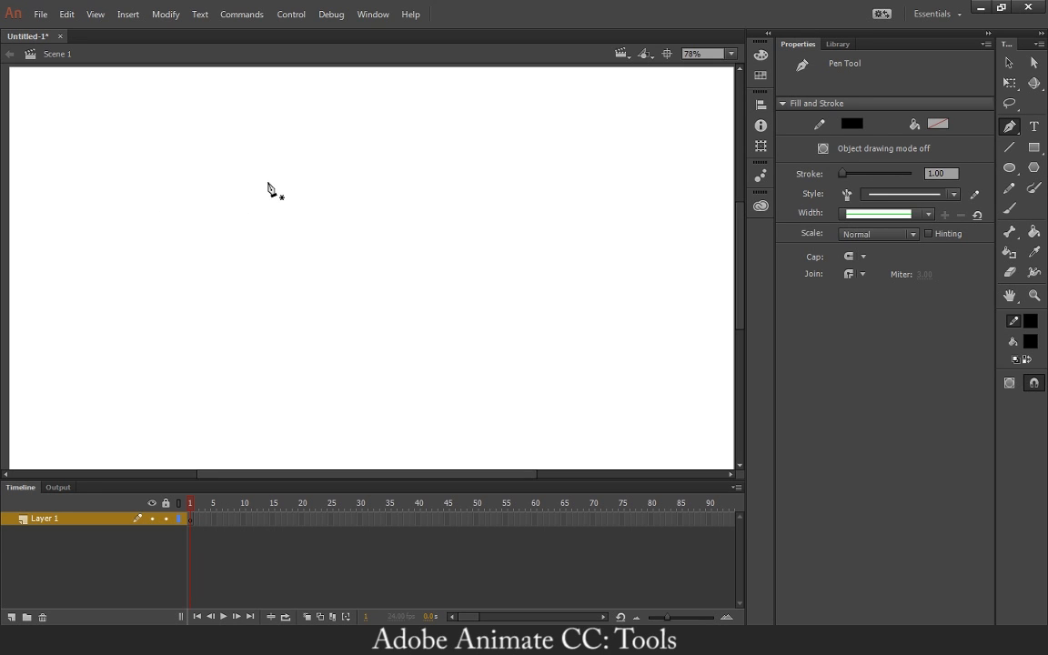
{"action": "left_click", "coordinate": [267, 182]}
{"action": "left_click", "coordinate": [213, 246]}
{"action": "left_click", "coordinate": [208, 284]}
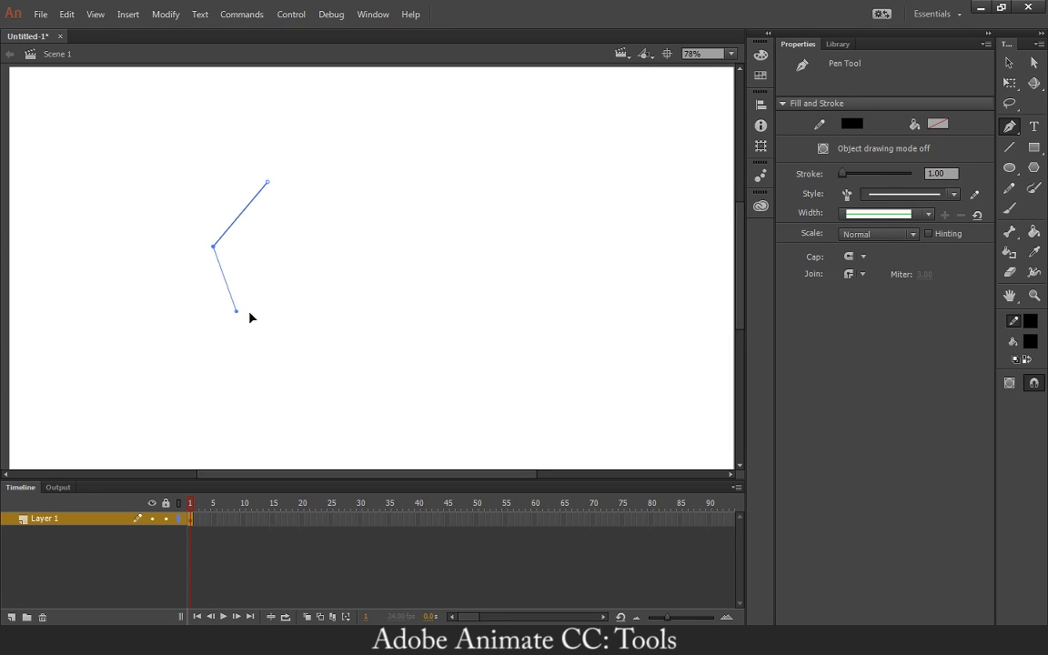
{"action": "left_click_drag", "start_coordinate": [271, 316], "coordinate": [331, 262]}
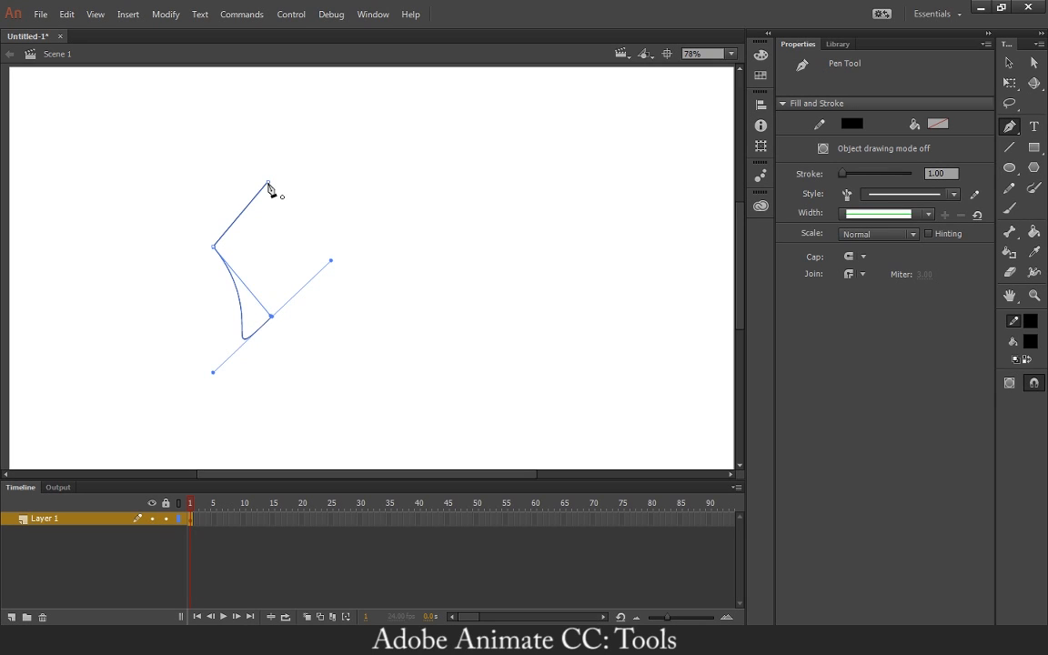
{"action": "left_click", "coordinate": [268, 185]}
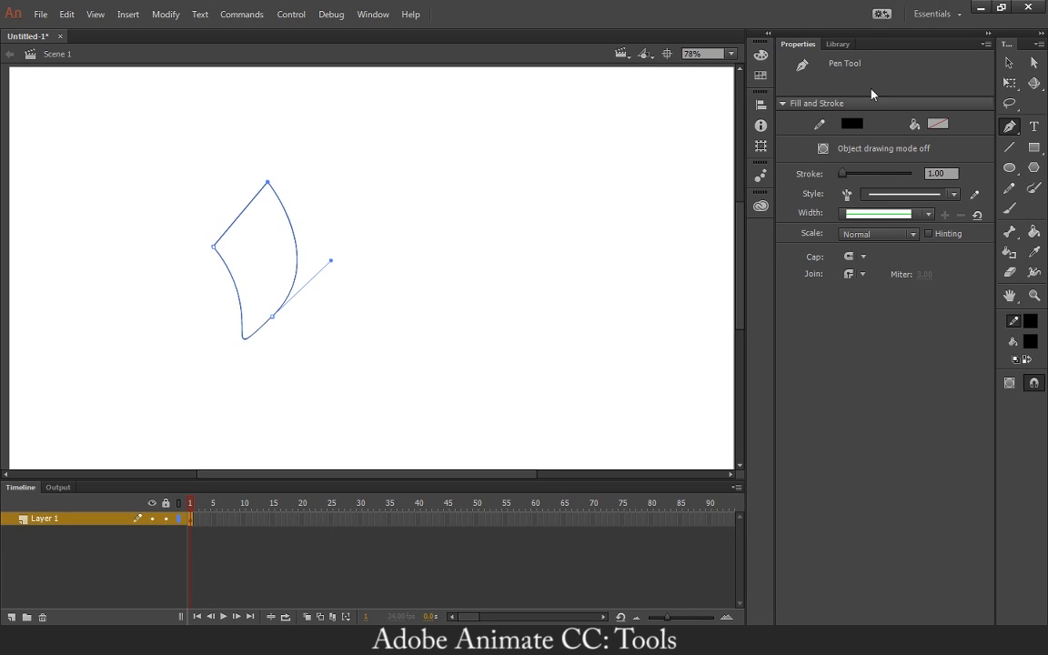
Reshape the outline with the Selection tool, moving its upper corners and bowing the top and right edges outward.
{"action": "left_click", "coordinate": [1010, 63]}
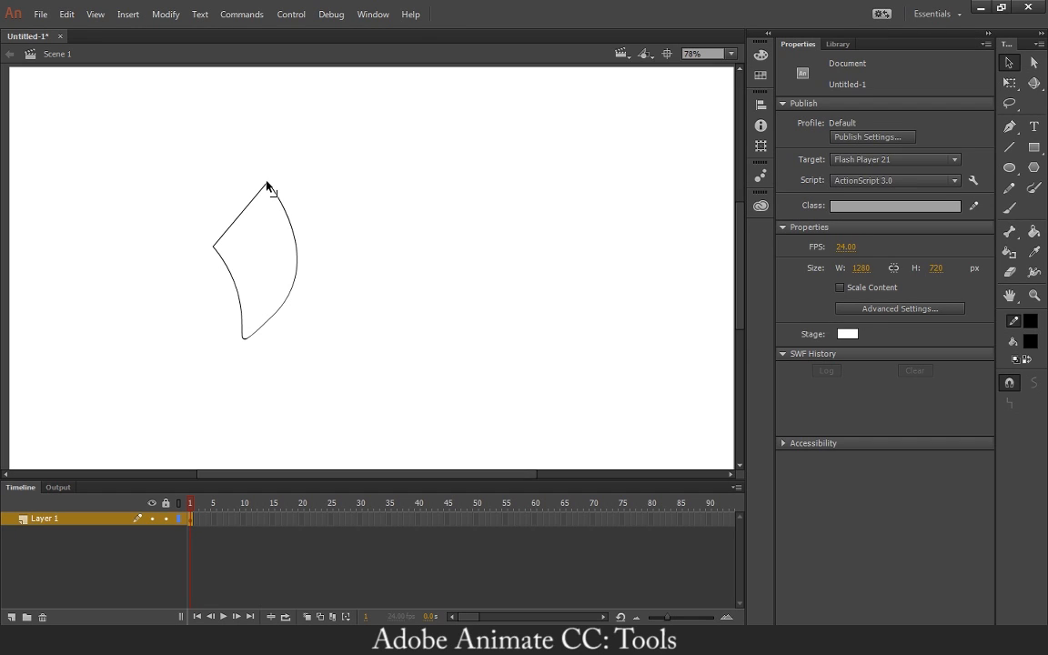
{"action": "mouse_move", "coordinate": [267, 184]}
{"action": "left_mouse_down"}
{"action": "mouse_move", "coordinate": [278, 147]}
{"action": "mouse_move", "coordinate": [222, 128]}
{"action": "mouse_move", "coordinate": [223, 187]}
{"action": "mouse_move", "coordinate": [188, 171]}
{"action": "mouse_move", "coordinate": [291, 171]}
{"action": "mouse_move", "coordinate": [262, 166]}
{"action": "mouse_move", "coordinate": [270, 189]}
{"action": "left_mouse_up"}
{"action": "mouse_move", "coordinate": [210, 245]}
{"action": "left_mouse_down"}
{"action": "mouse_move", "coordinate": [213, 225]}
{"action": "mouse_move", "coordinate": [211, 249]}
{"action": "left_mouse_up"}
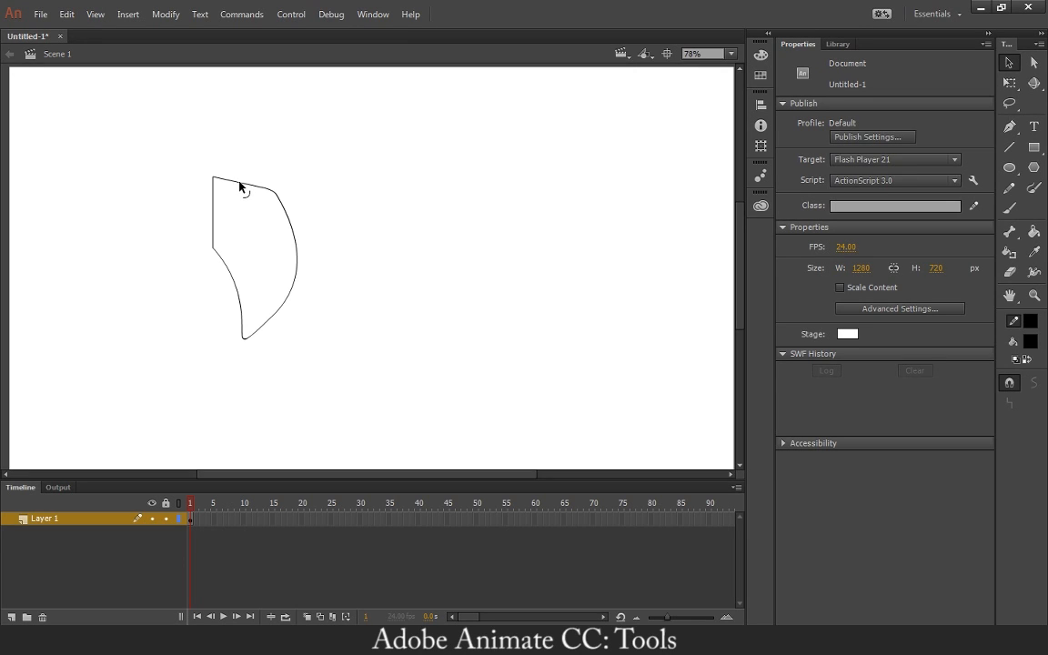
{"action": "left_click_drag", "start_coordinate": [240, 186], "coordinate": [294, 214]}
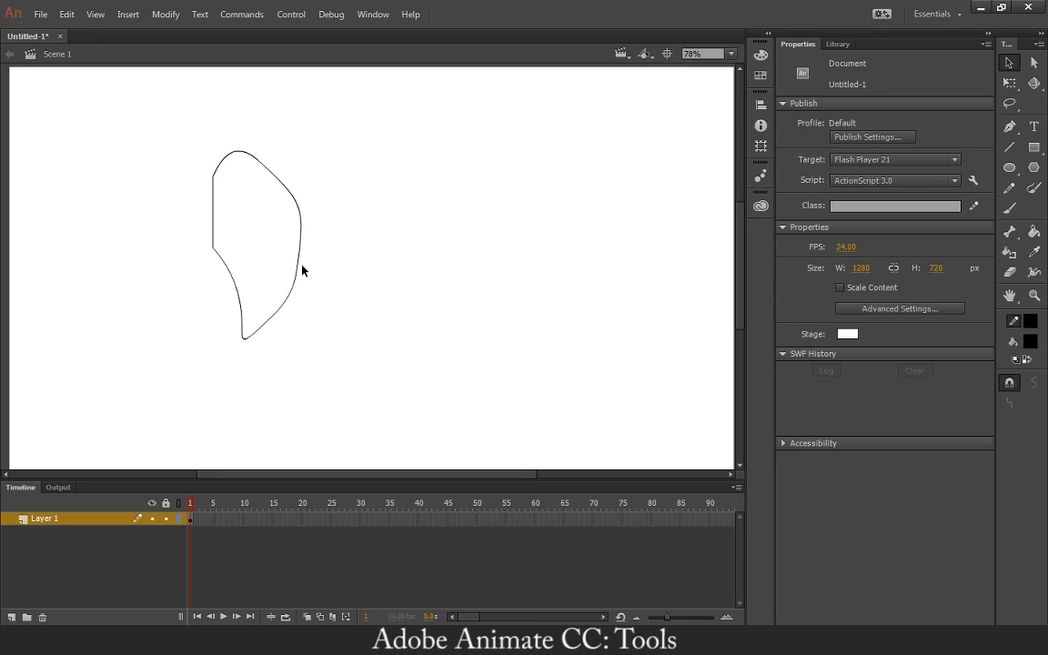
{"action": "left_click_drag", "start_coordinate": [300, 274], "coordinate": [305, 276]}
Pull the outline's left corner outward and bend the adjoining and lower edges to form a balloon shape with a pointed tail.
{"action": "left_click_drag", "start_coordinate": [214, 249], "coordinate": [173, 244]}
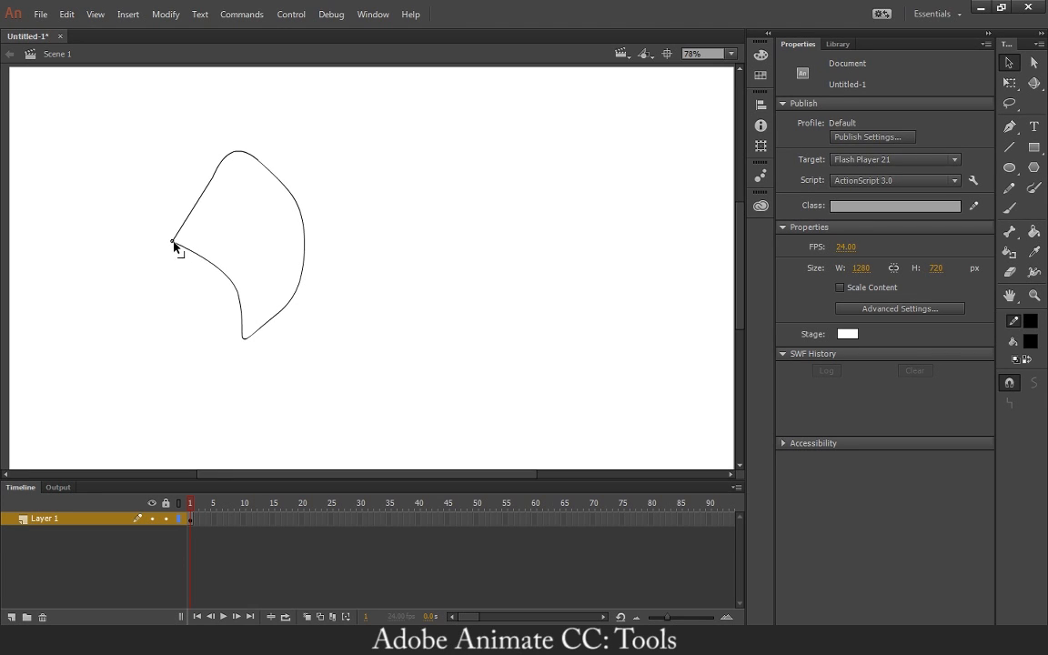
{"action": "left_click_drag", "start_coordinate": [202, 195], "coordinate": [167, 175]}
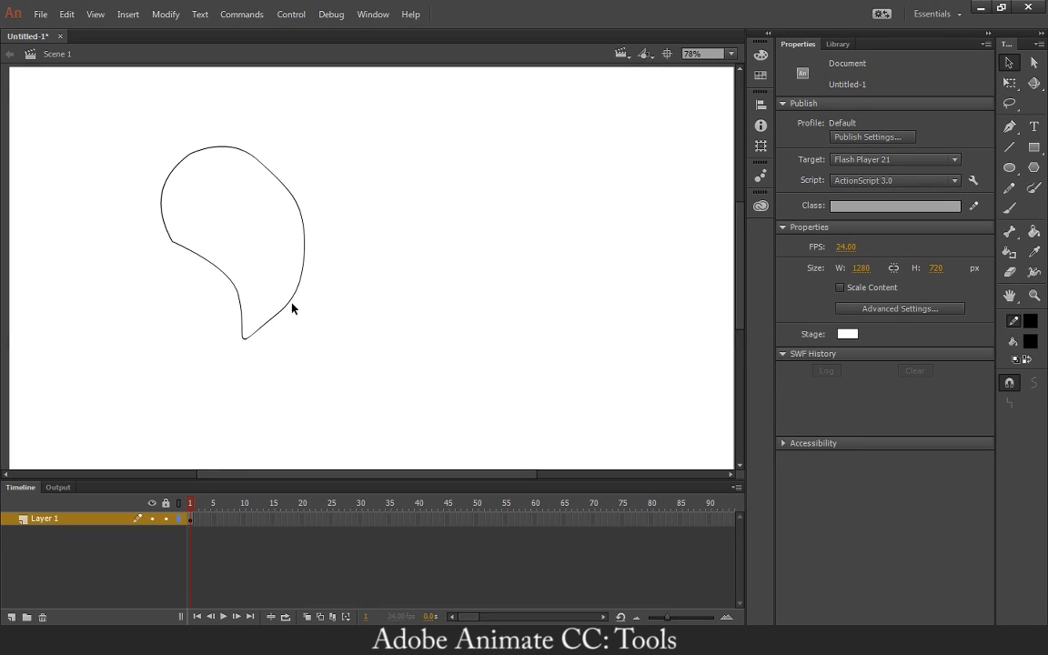
{"action": "left_click_drag", "start_coordinate": [289, 301], "coordinate": [285, 297]}
{"action": "left_click_drag", "start_coordinate": [201, 273], "coordinate": [185, 268]}
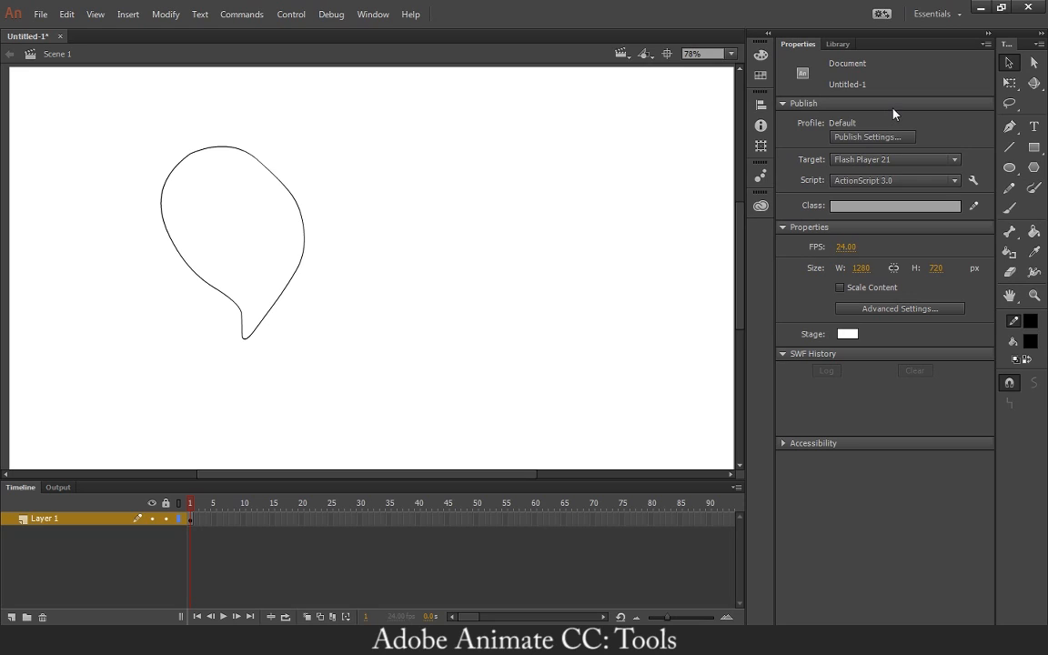
Try adjusting the curve handles along the top of the balloon outline with the Subselection tool, undoing each change.
{"action": "left_click", "coordinate": [1032, 64]}
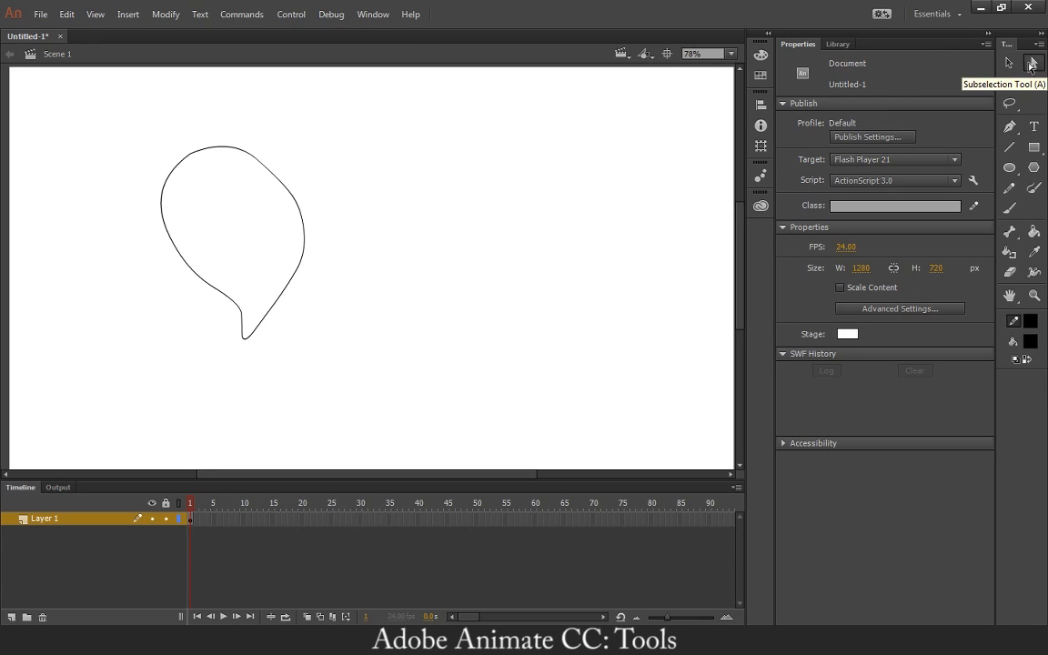
{"action": "left_click", "coordinate": [303, 222]}
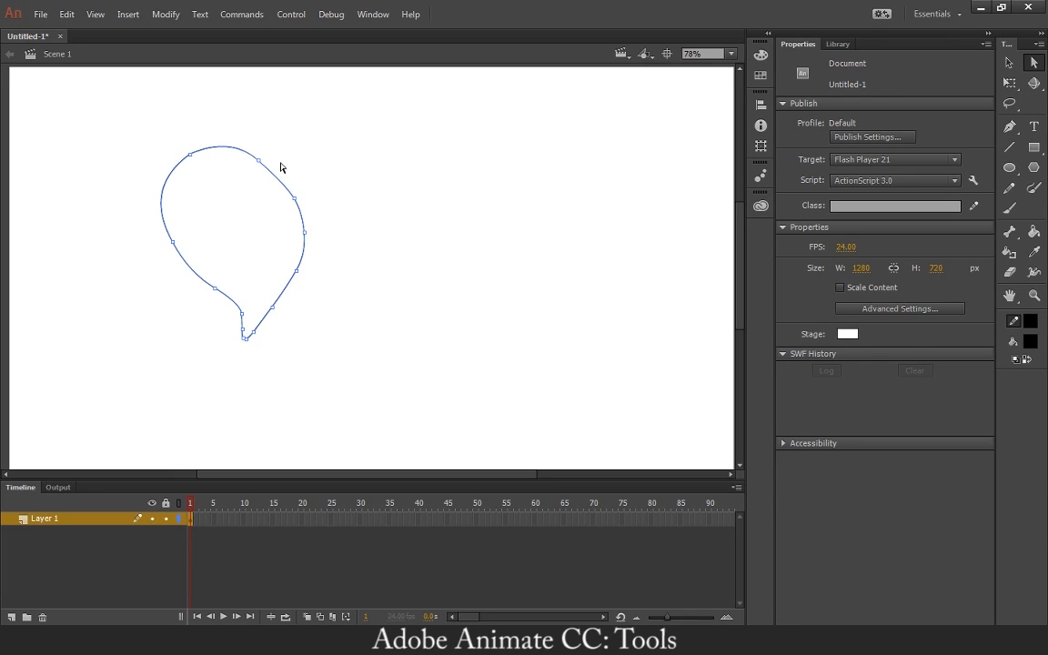
{"action": "left_click_drag", "start_coordinate": [260, 164], "coordinate": [292, 159]}
{"action": "key", "text": "ctrl+z"}
{"action": "left_click_drag", "start_coordinate": [216, 142], "coordinate": [213, 117]}
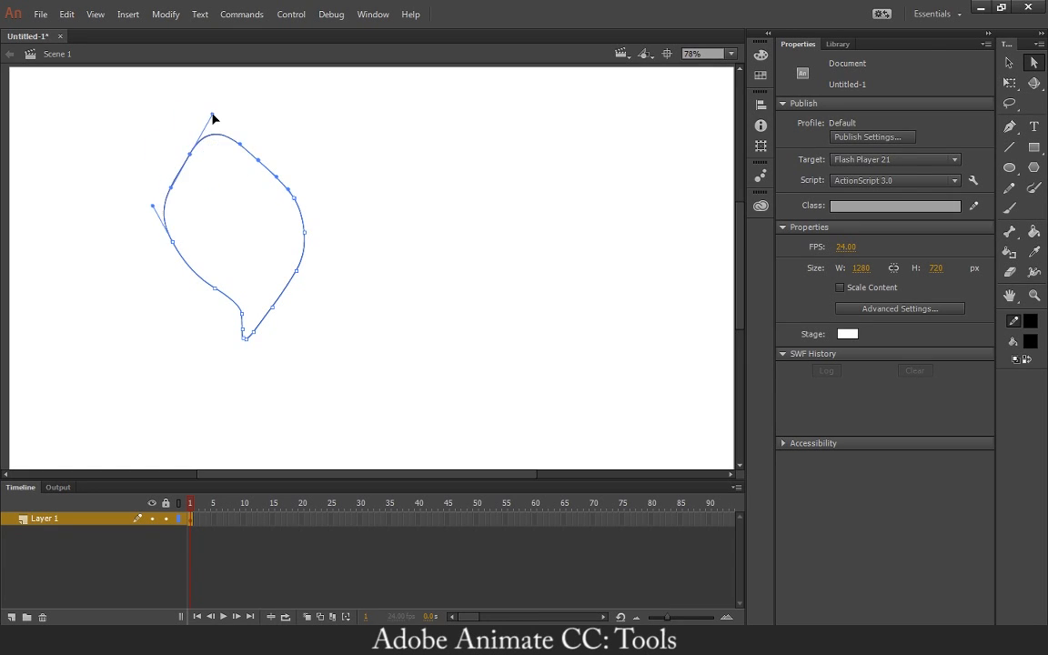
{"action": "key", "text": "ctrl+z"}
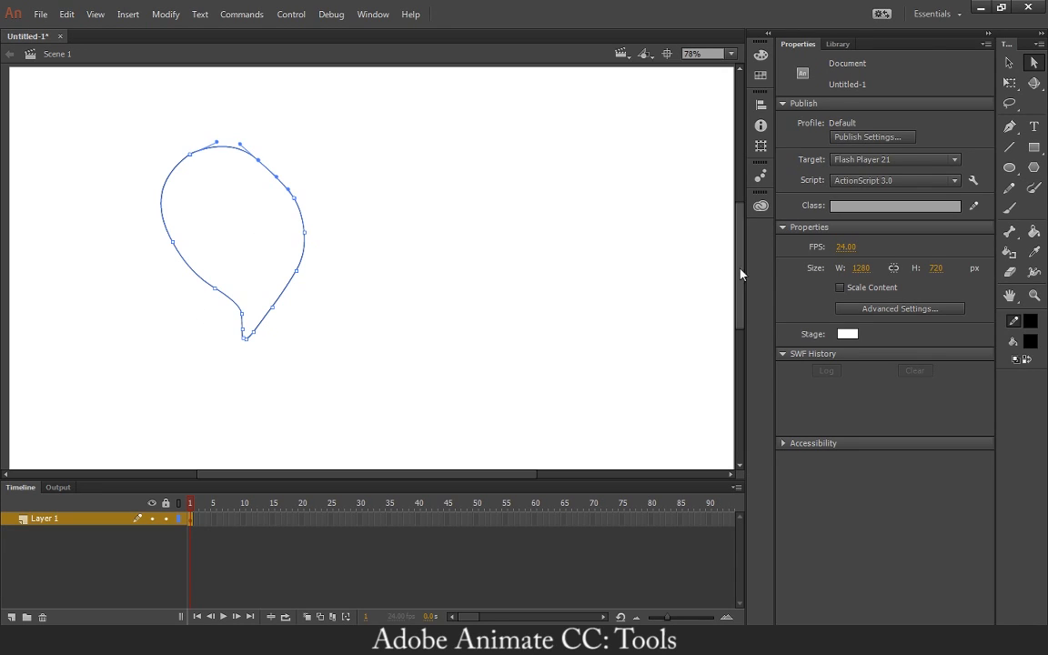
{"action": "left_click", "coordinate": [1035, 64]}
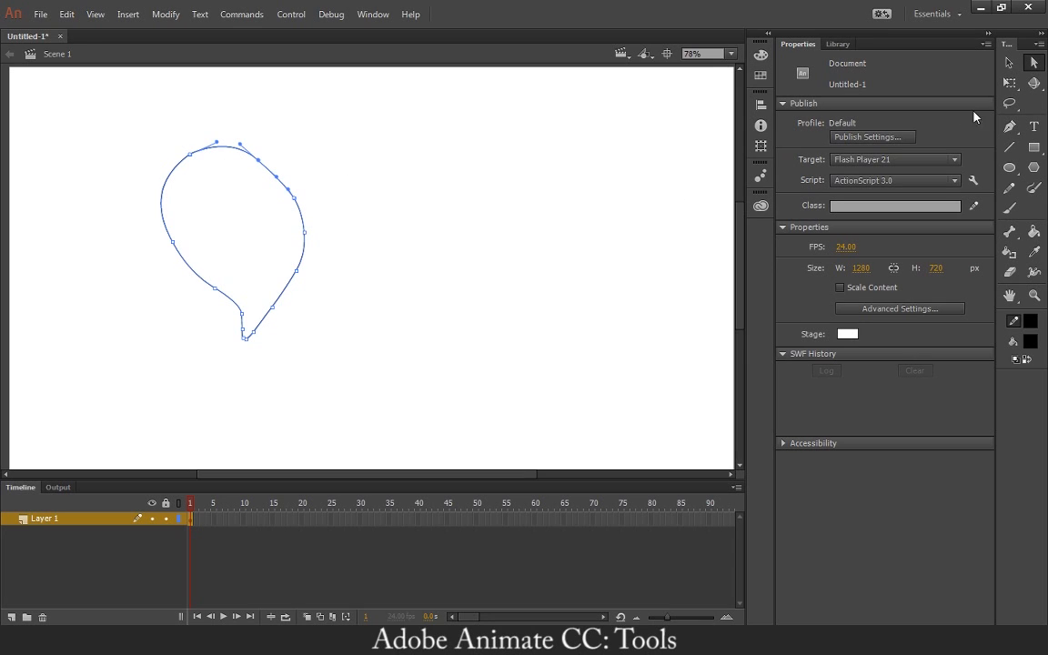
Scale the whole balloon outline down about its centre with Free Transform to about 198 by 266 px.
{"action": "left_click", "coordinate": [1009, 83]}
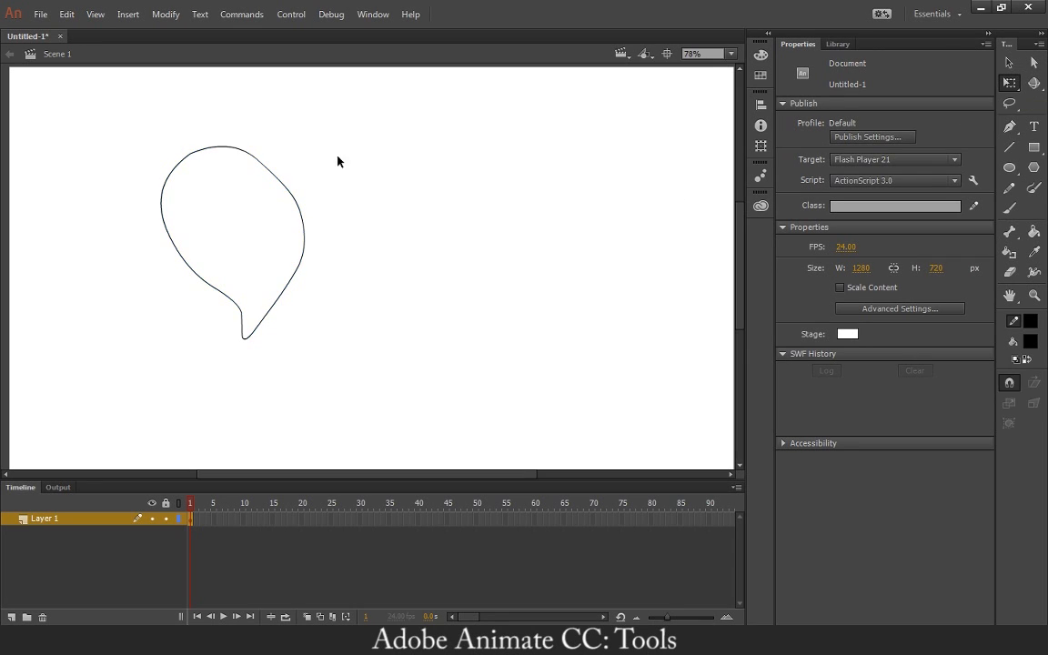
{"action": "left_click_drag", "start_coordinate": [110, 106], "coordinate": [445, 417]}
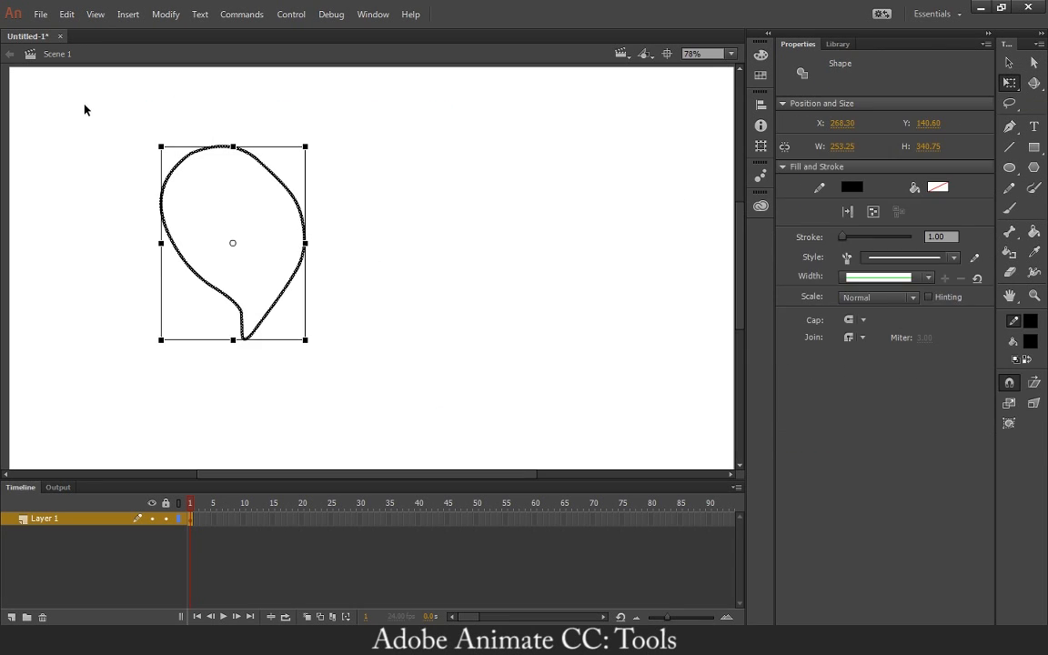
{"action": "left_click_drag", "start_coordinate": [87, 106], "coordinate": [376, 420]}
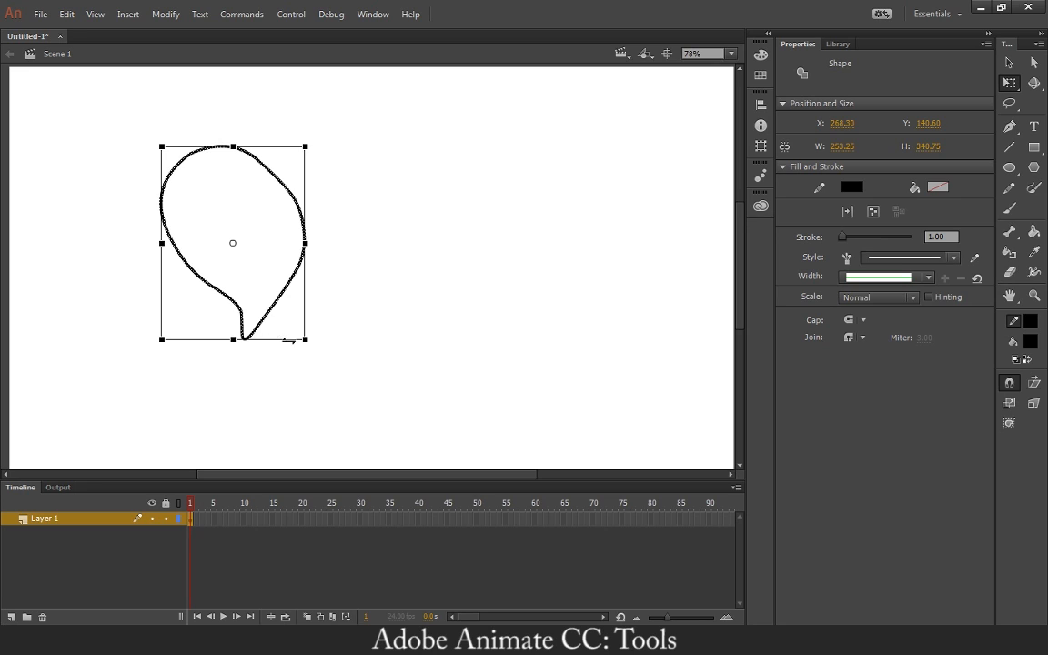
{"action": "mouse_move", "coordinate": [293, 320]}
{"action": "left_mouse_down"}
{"action": "mouse_move", "coordinate": [264, 263]}
{"action": "mouse_move", "coordinate": [305, 243]}
{"action": "mouse_move", "coordinate": [326, 337]}
{"action": "mouse_move", "coordinate": [406, 318]}
{"action": "mouse_move", "coordinate": [347, 228]}
{"action": "mouse_move", "coordinate": [225, 279]}
{"action": "mouse_move", "coordinate": [286, 297]}
{"action": "mouse_move", "coordinate": [284, 305]}
{"action": "left_mouse_up"}
{"action": "left_click_drag", "start_coordinate": [305, 338], "coordinate": [311, 295]}
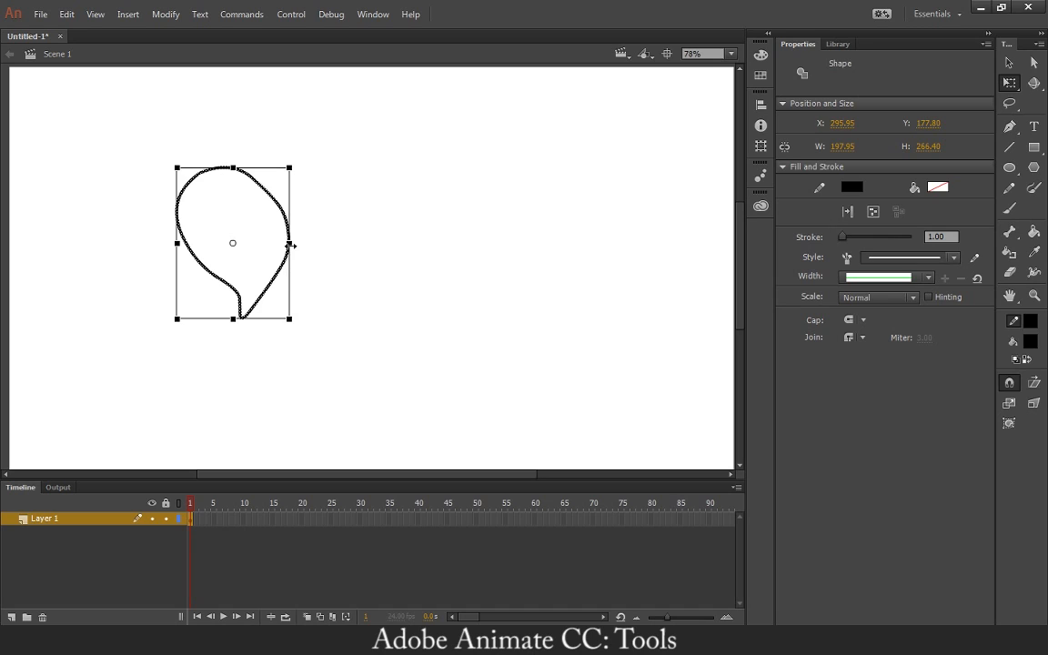
Try squashing the balloon outline horizontally and vertically with Free Transform, undoing each change.
{"action": "left_click_drag", "start_coordinate": [288, 243], "coordinate": [252, 243]}
{"action": "key", "text": "ctrl+z"}
{"action": "left_click_drag", "start_coordinate": [233, 168], "coordinate": [235, 211]}
{"action": "key", "text": "ctrl+z"}
Try rotating the balloon outline, move its transformation point down to the tail and rotate around it.
{"action": "left_click_drag", "start_coordinate": [299, 167], "coordinate": [328, 117]}
{"action": "left_click_drag", "start_coordinate": [233, 244], "coordinate": [242, 318]}
{"action": "left_click_drag", "start_coordinate": [293, 165], "coordinate": [288, 220]}
{"action": "left_click", "coordinate": [141, 298]}
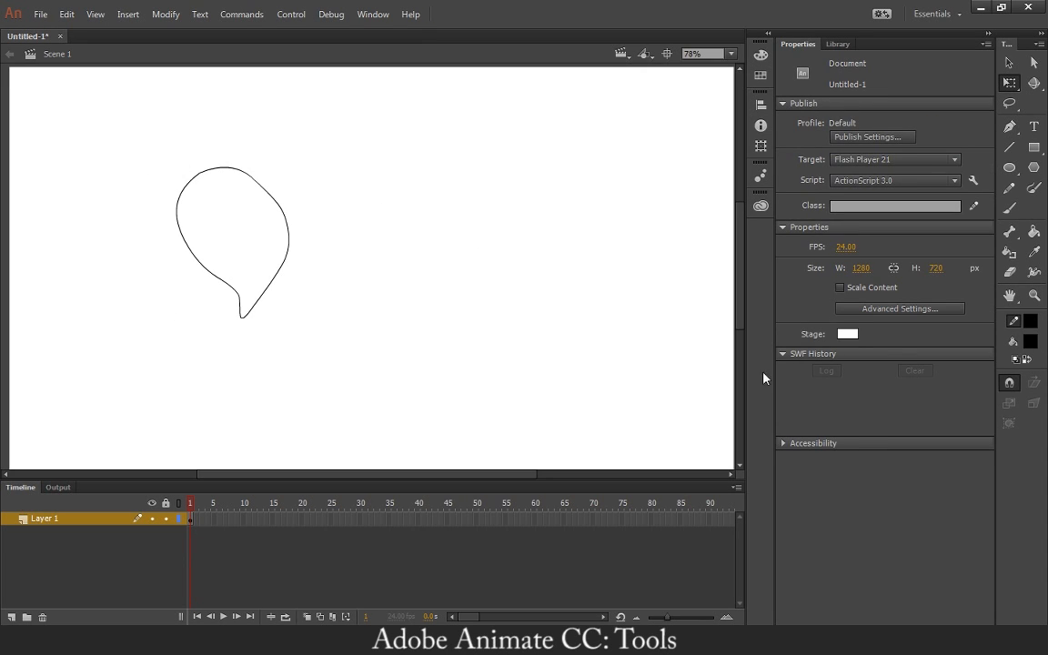
Add anchor points along the upper part of the balloon outline with the Add Anchor Point tool.
{"action": "left_click", "coordinate": [1010, 129]}
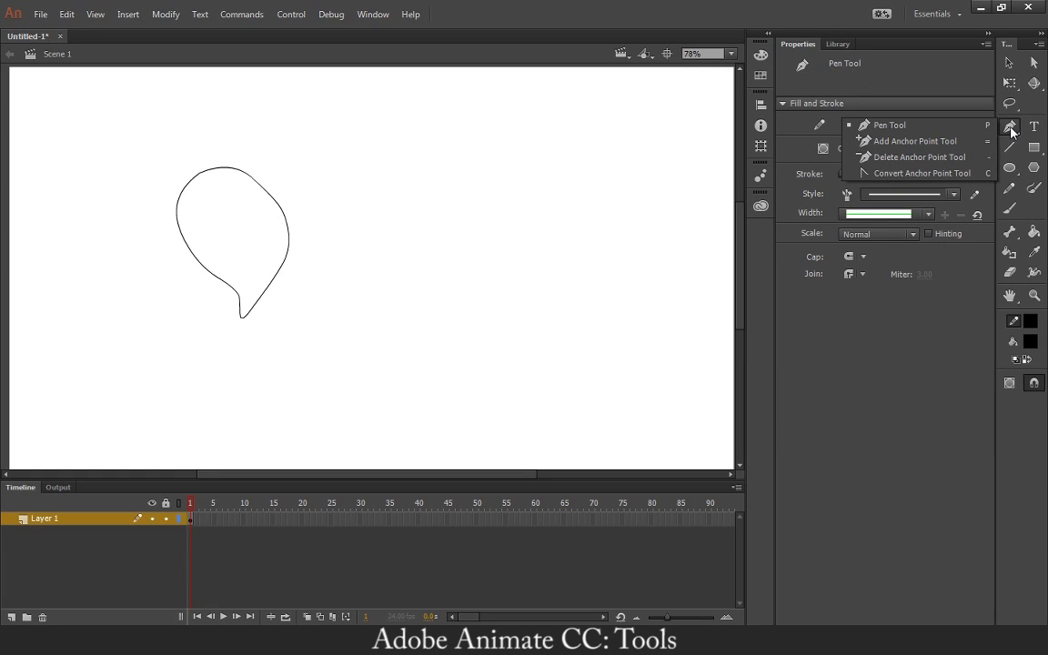
{"action": "left_click", "coordinate": [915, 141]}
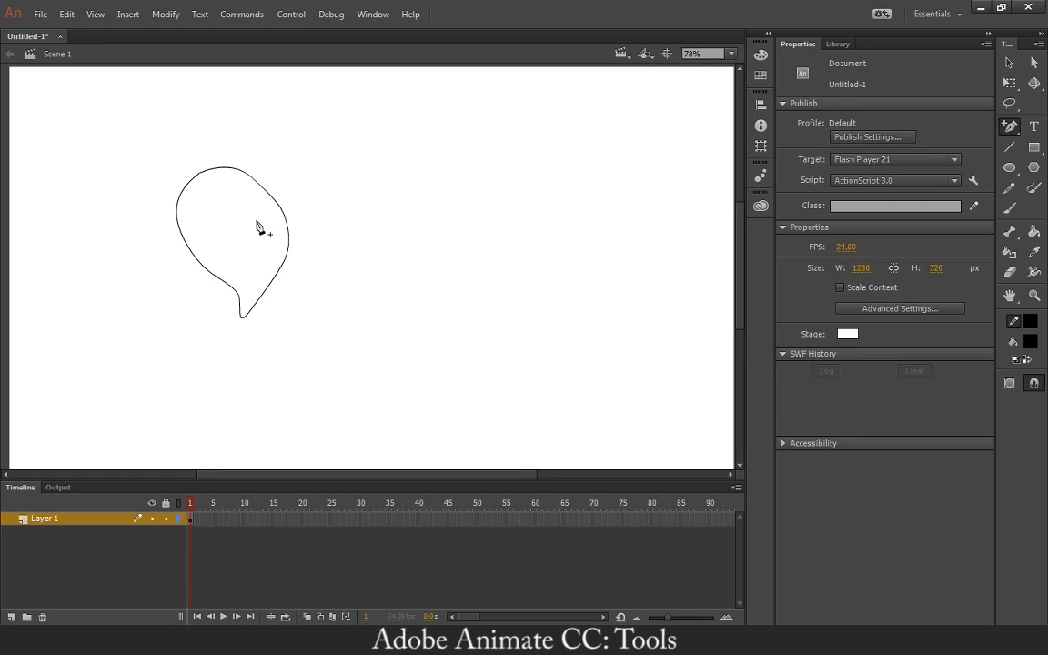
{"action": "left_click", "coordinate": [267, 192]}
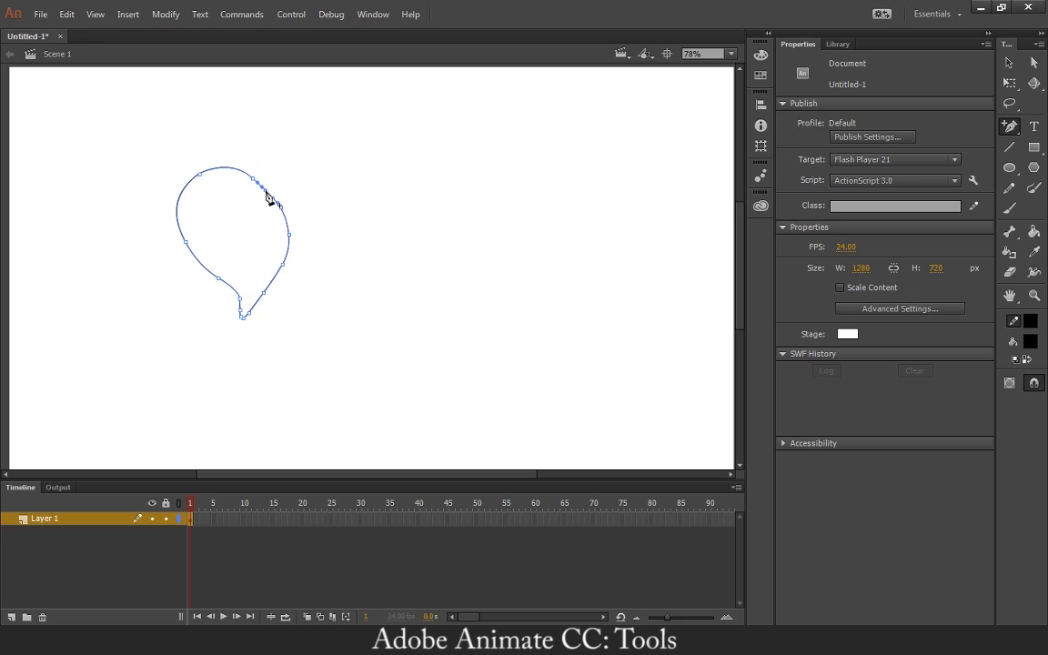
{"action": "left_click", "coordinate": [216, 168]}
Remove two anchor points from the top of the balloon outline with the Delete Anchor Point tool.
{"action": "left_click", "coordinate": [1009, 126]}
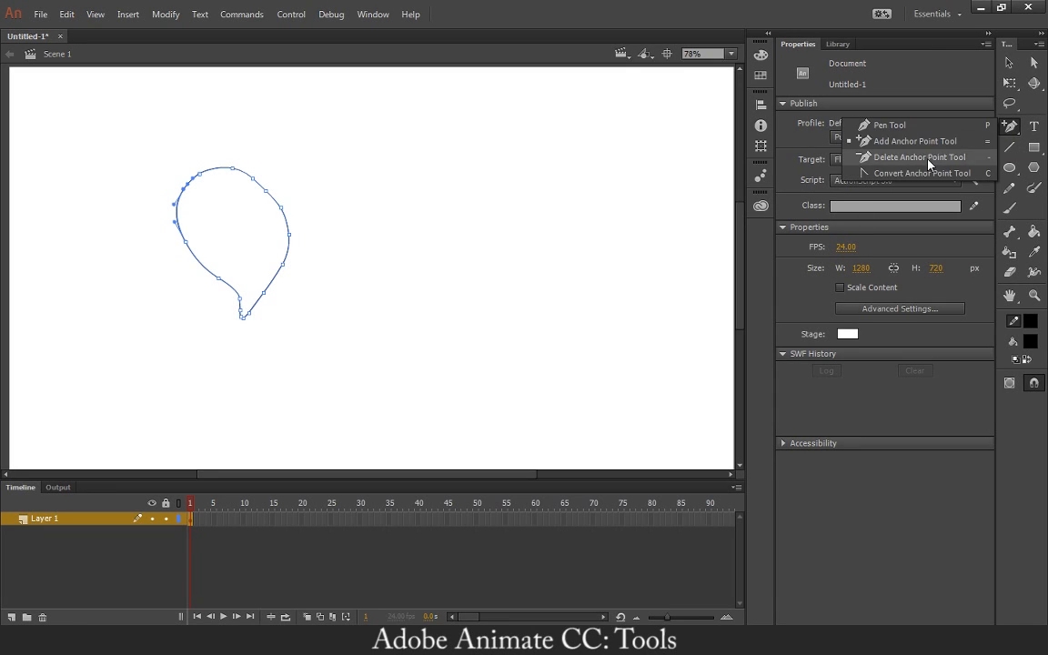
{"action": "left_click", "coordinate": [928, 159]}
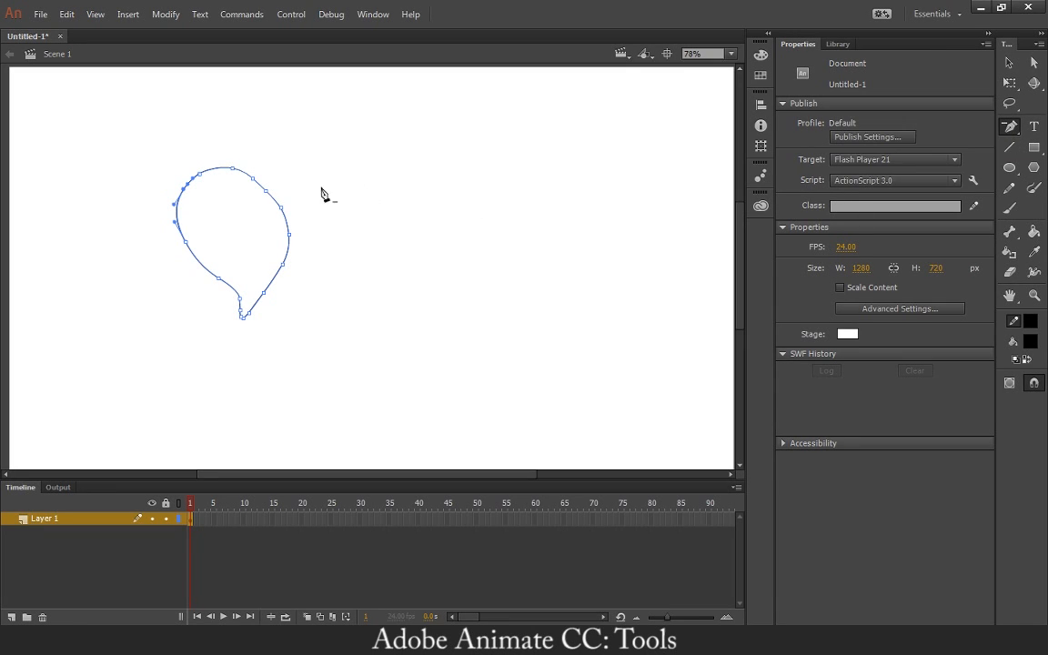
{"action": "left_click", "coordinate": [199, 175]}
{"action": "left_click", "coordinate": [232, 170]}
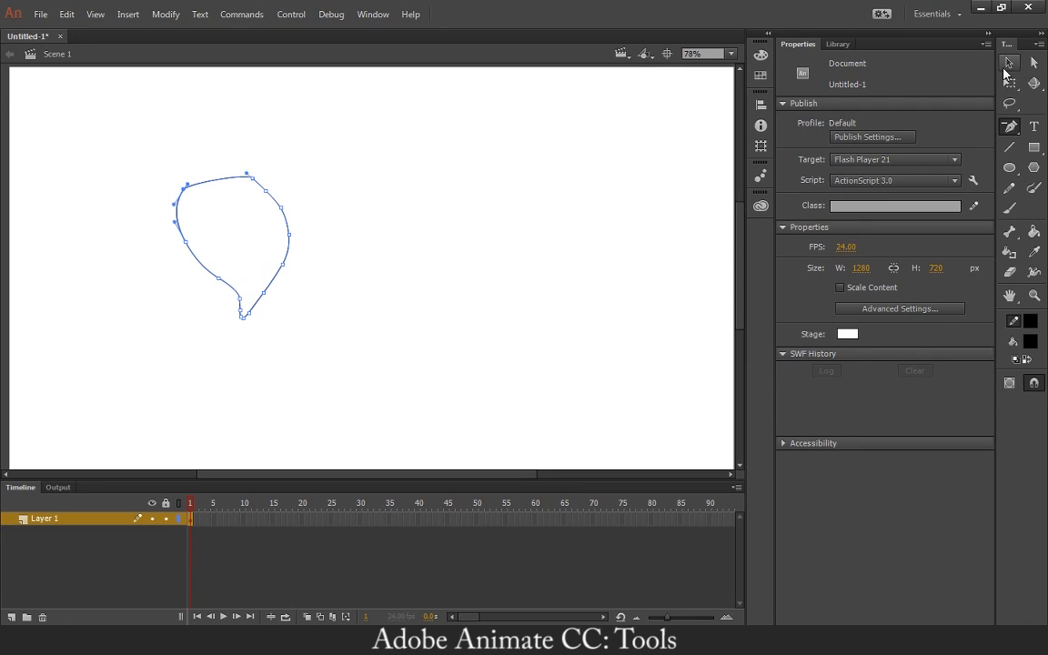
Bend the flattened top and upper side edges of the balloon outward with the Selection tool to round it again.
{"action": "left_click", "coordinate": [1009, 62]}
{"action": "left_click_drag", "start_coordinate": [222, 182], "coordinate": [175, 191]}
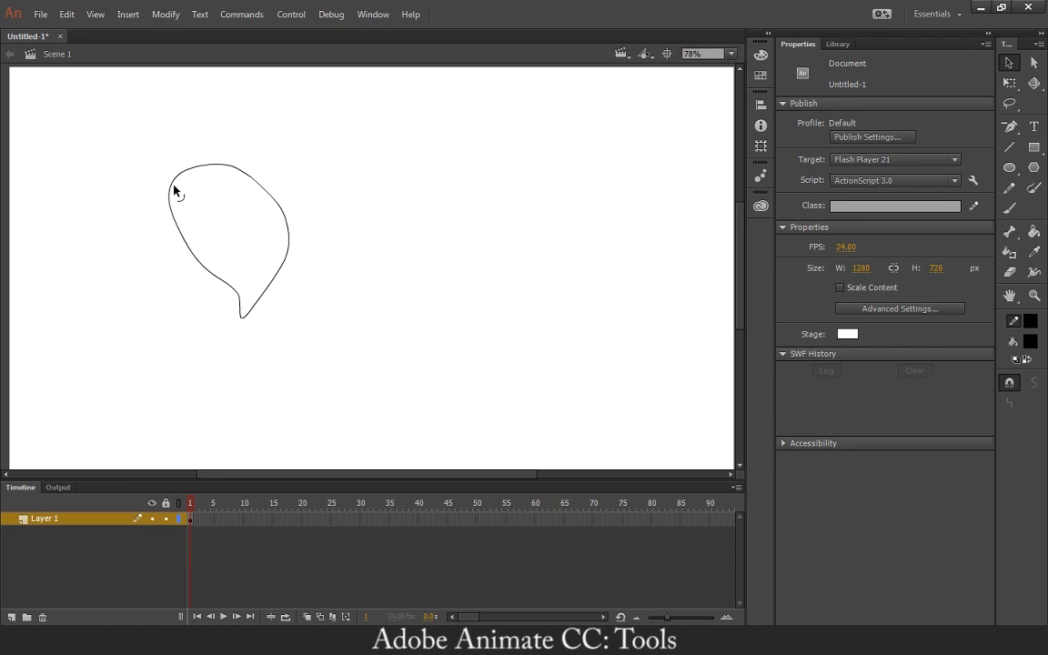
{"action": "mouse_move", "coordinate": [270, 194]}
{"action": "left_mouse_down"}
{"action": "mouse_move", "coordinate": [250, 168]}
{"action": "mouse_move", "coordinate": [229, 164]}
{"action": "mouse_move", "coordinate": [242, 164]}
{"action": "left_mouse_up"}
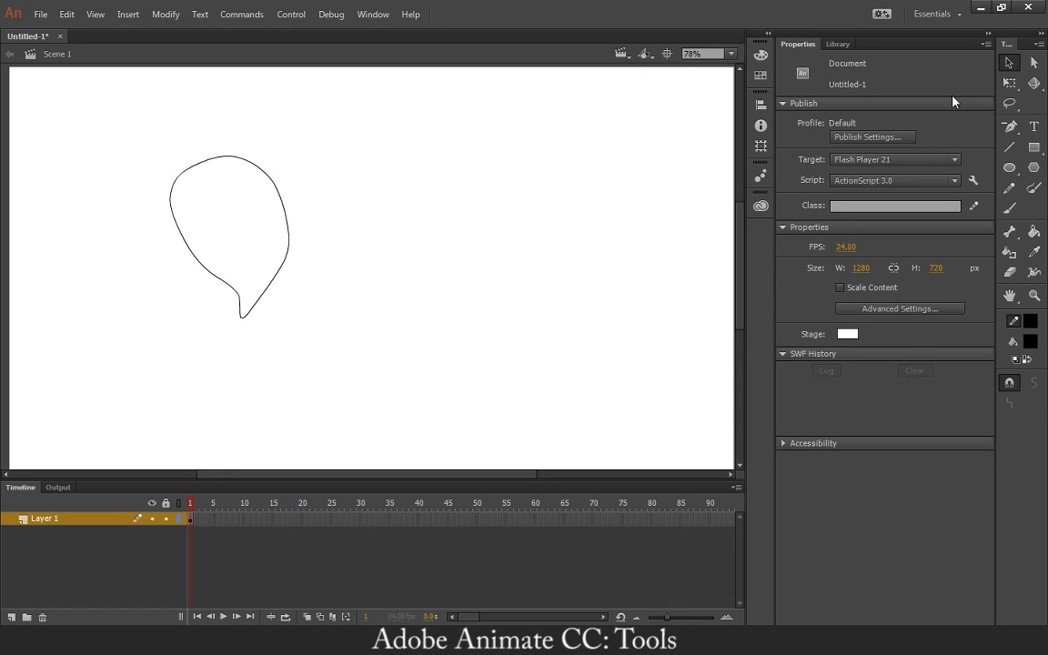
Use the Convert Anchor Point tool on the balloon outline's top edge to turn a smooth anchor point into a corner.
{"action": "left_click", "coordinate": [1010, 128]}
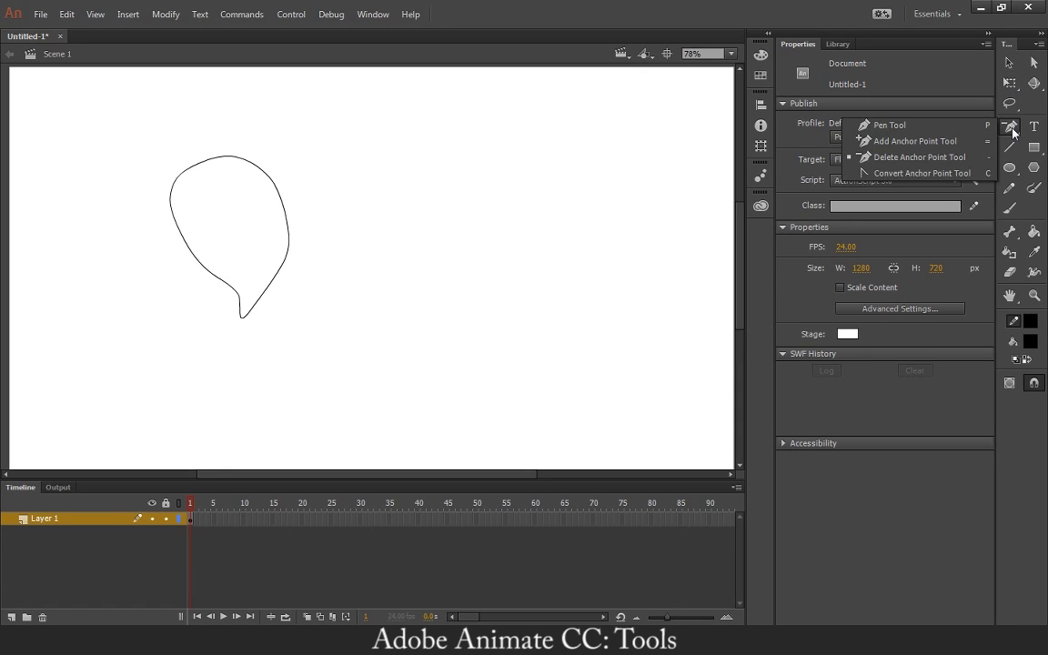
{"action": "left_click", "coordinate": [873, 172]}
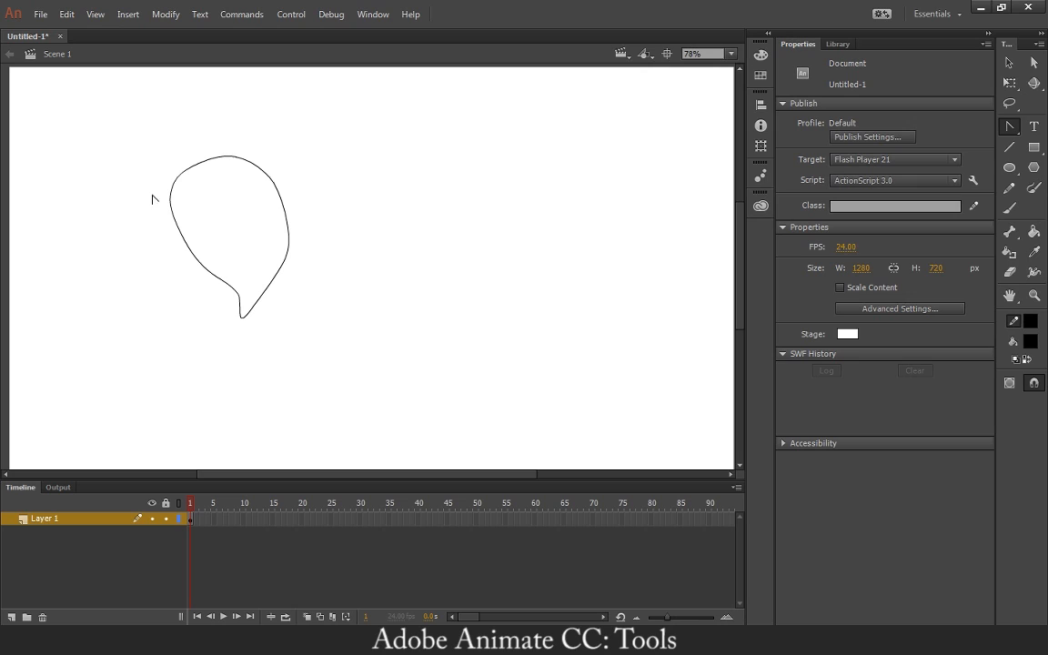
{"action": "left_click", "coordinate": [251, 164]}
{"action": "left_click", "coordinate": [236, 157]}
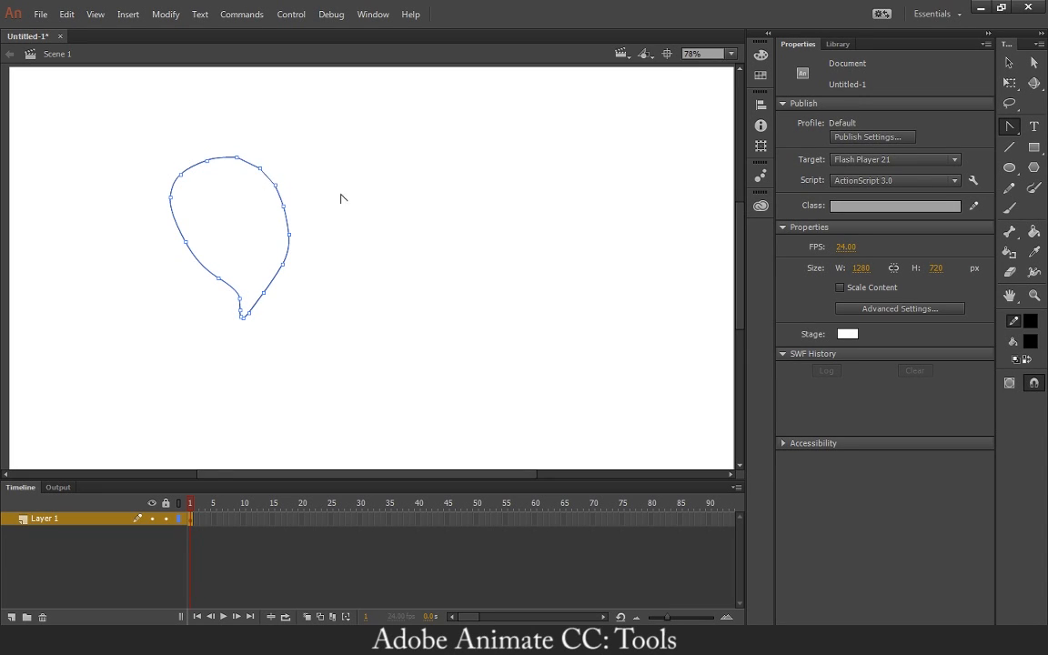
Pull the balloon's top edge upward and the corner on its upper right side outward with the Selection tool.
{"action": "key", "text": "v"}
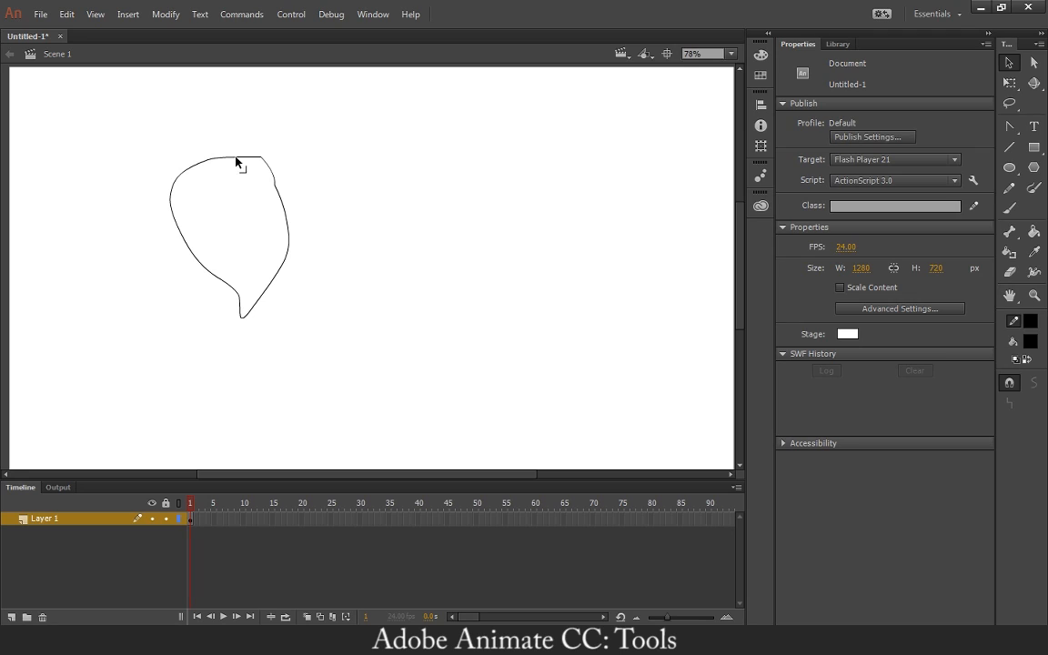
{"action": "left_click_drag", "start_coordinate": [234, 160], "coordinate": [221, 155]}
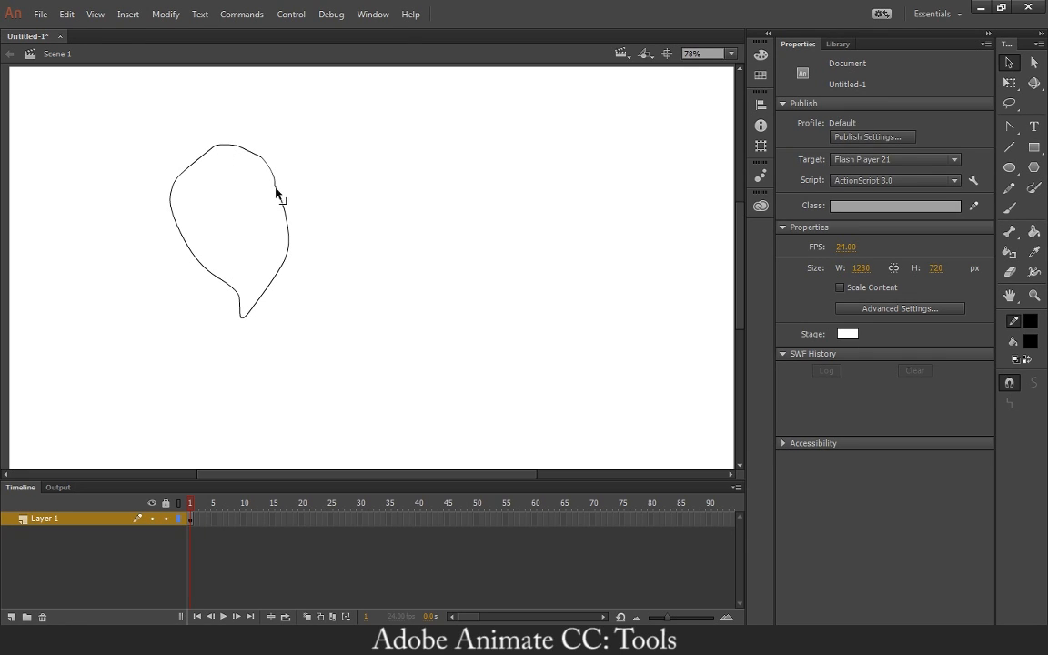
{"action": "left_click_drag", "start_coordinate": [276, 191], "coordinate": [292, 206]}
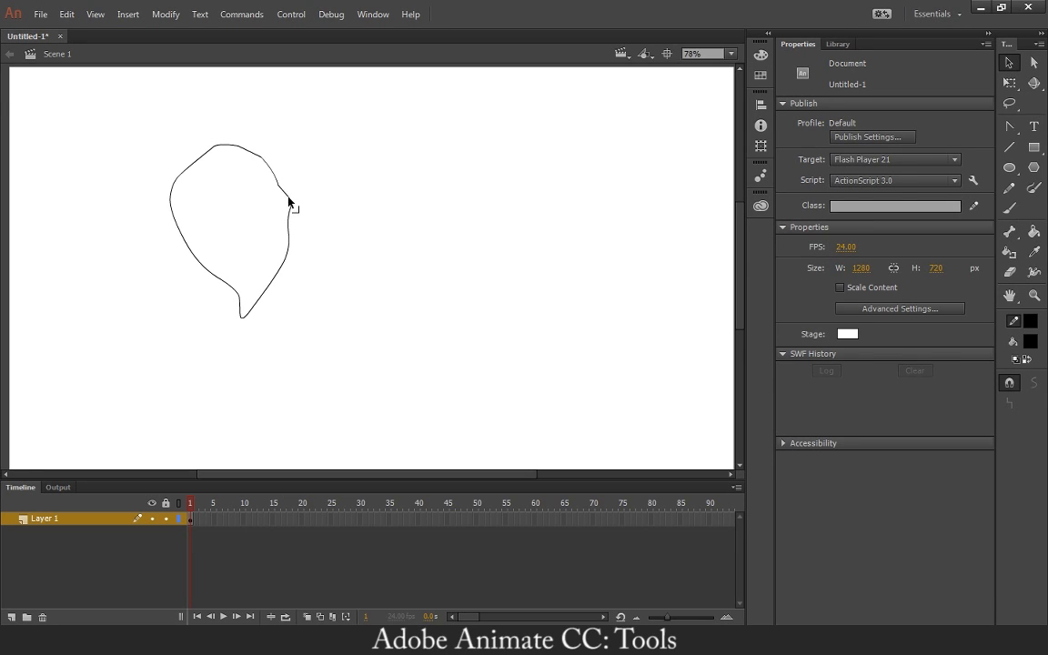
Delete two anchor points around the bump on the balloon's right side and bend that edge outward.
{"action": "left_click", "coordinate": [1009, 125]}
{"action": "left_click", "coordinate": [886, 124]}
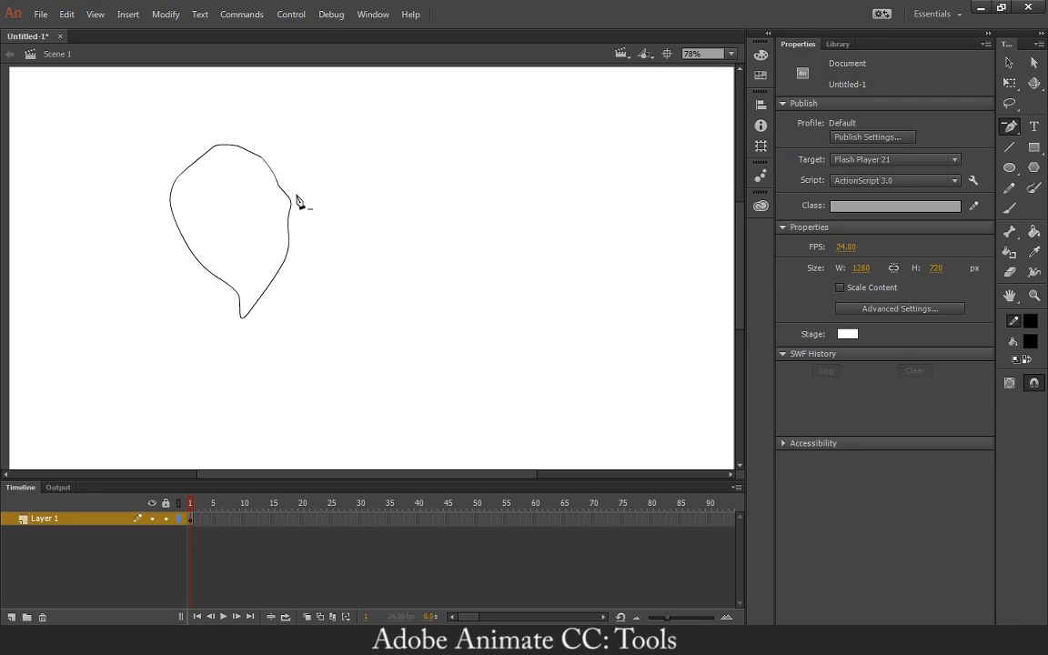
{"action": "left_click", "coordinate": [278, 188]}
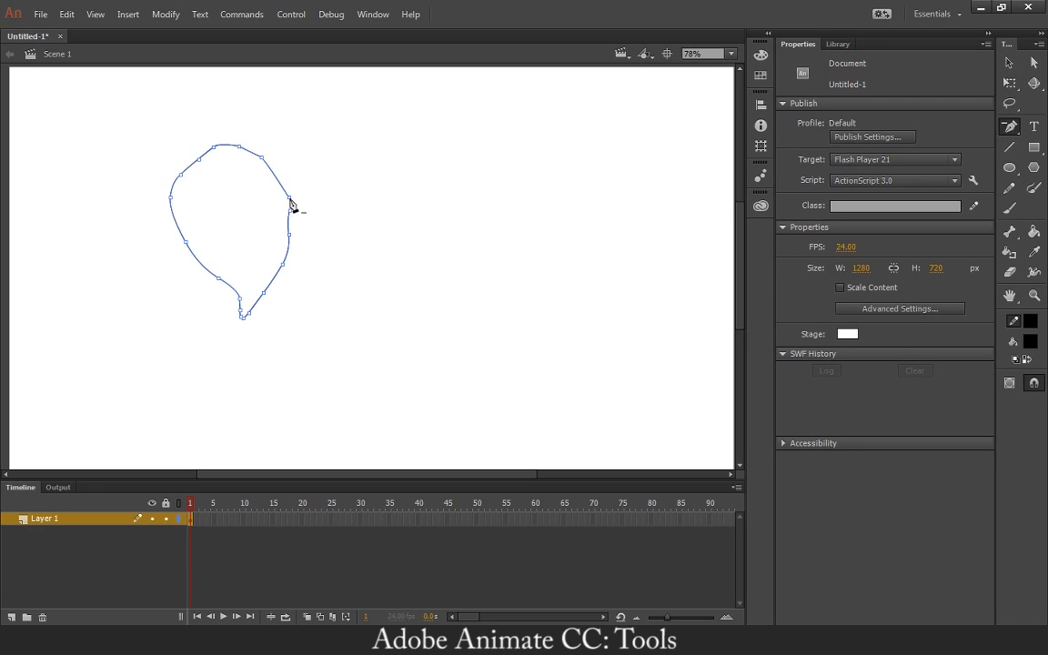
{"action": "left_click", "coordinate": [289, 210]}
{"action": "left_click", "coordinate": [1016, 64]}
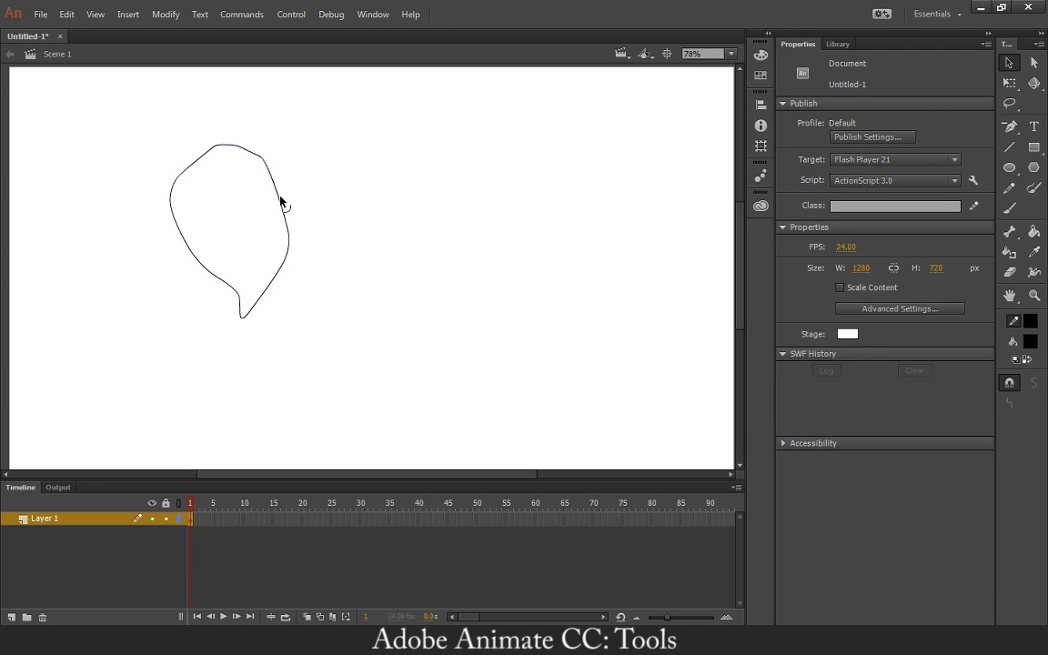
{"action": "left_click_drag", "start_coordinate": [280, 197], "coordinate": [290, 196]}
Set the Pen tool's stroke size to 10 with the solid line style.
{"action": "left_click", "coordinate": [997, 126]}
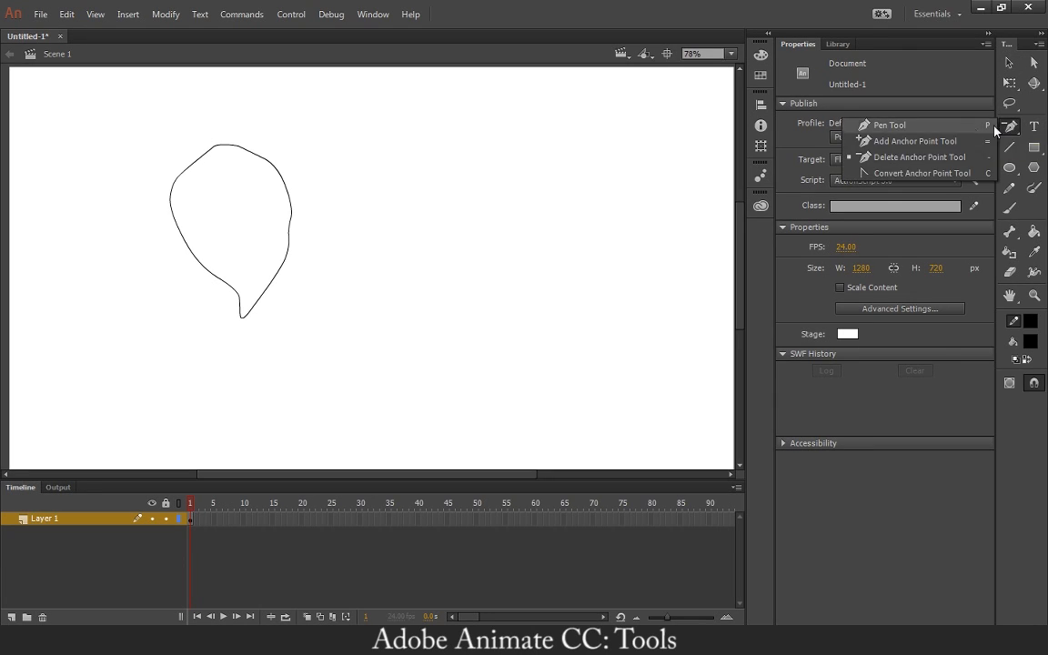
{"action": "left_click", "coordinate": [946, 126]}
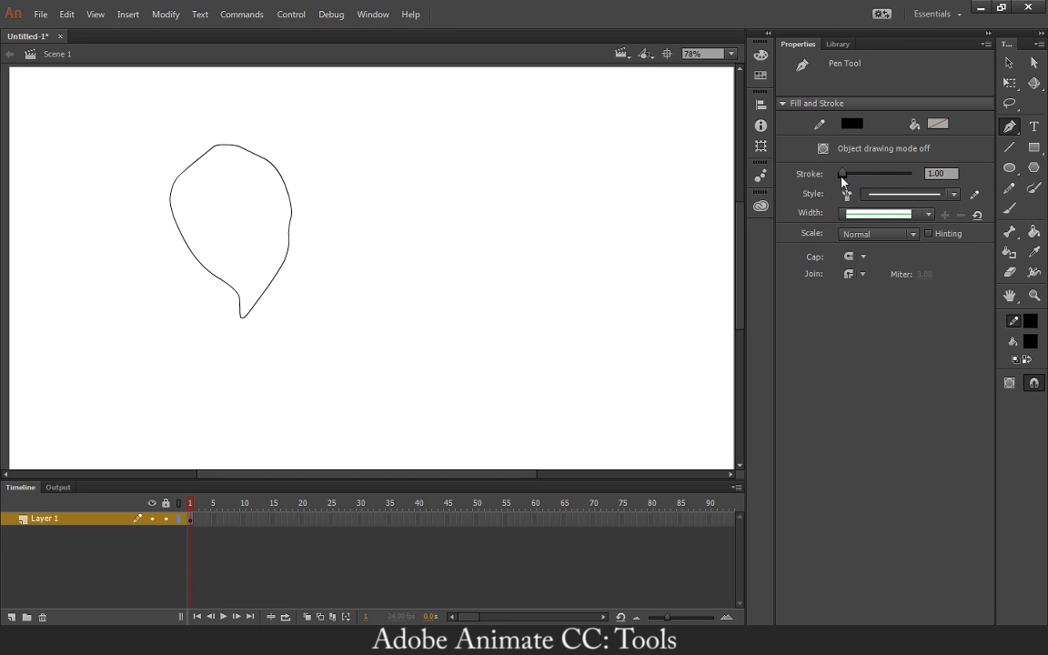
{"action": "left_click_drag", "start_coordinate": [842, 174], "coordinate": [843, 174]}
{"action": "left_click", "coordinate": [939, 171]}
{"action": "type", "text": "10"}
{"action": "key", "text": "Return"}
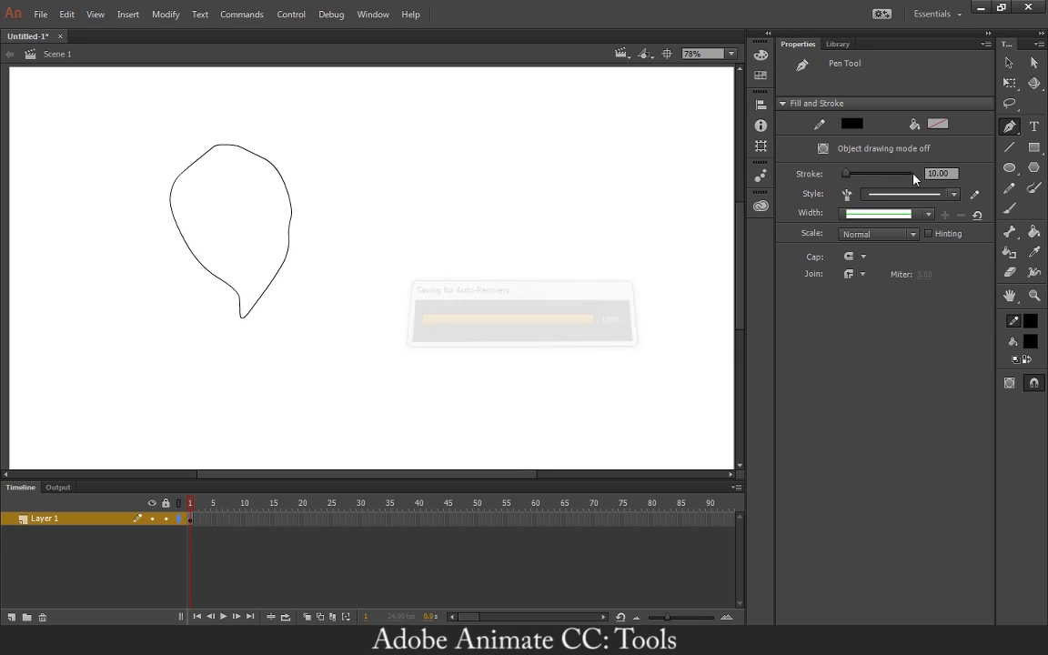
{"action": "left_click", "coordinate": [954, 194]}
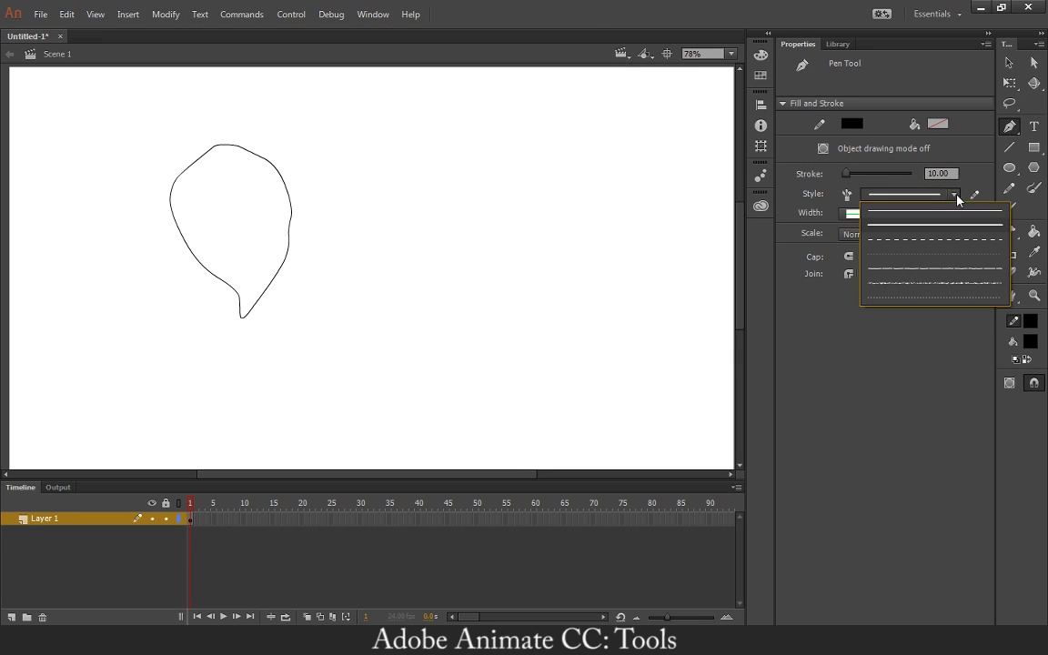
{"action": "left_click", "coordinate": [896, 223]}
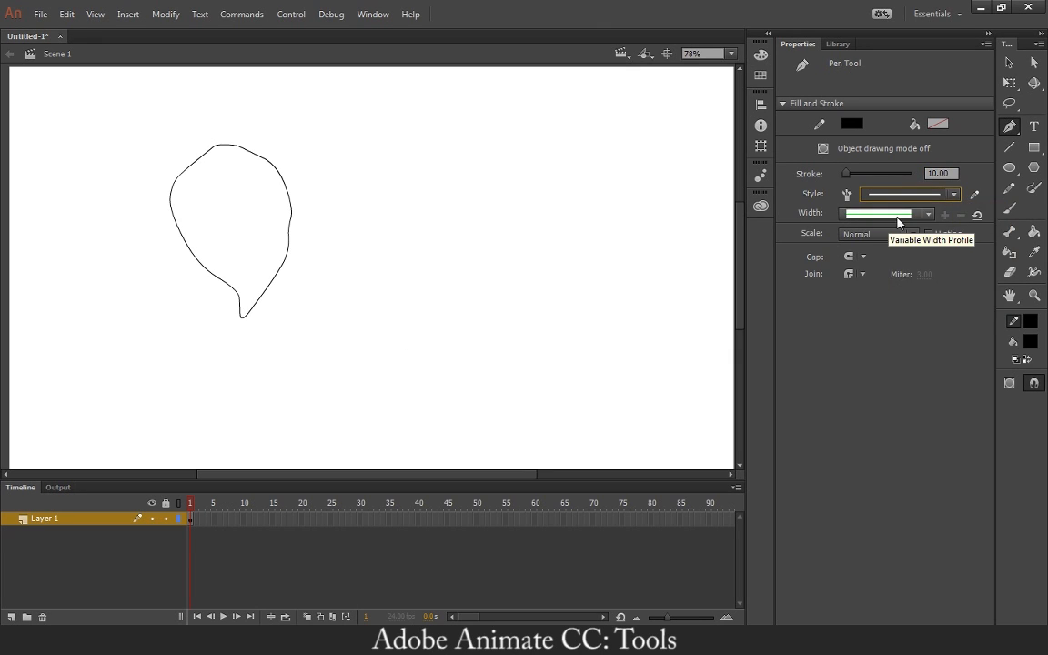
Draw a thick curved zigzag path beside the balloon with the Pen tool, and delete it.
{"action": "mouse_move", "coordinate": [453, 165]}
{"action": "left_mouse_down"}
{"action": "mouse_move", "coordinate": [407, 197]}
{"action": "mouse_move", "coordinate": [500, 243]}
{"action": "mouse_move", "coordinate": [543, 214]}
{"action": "left_mouse_up"}
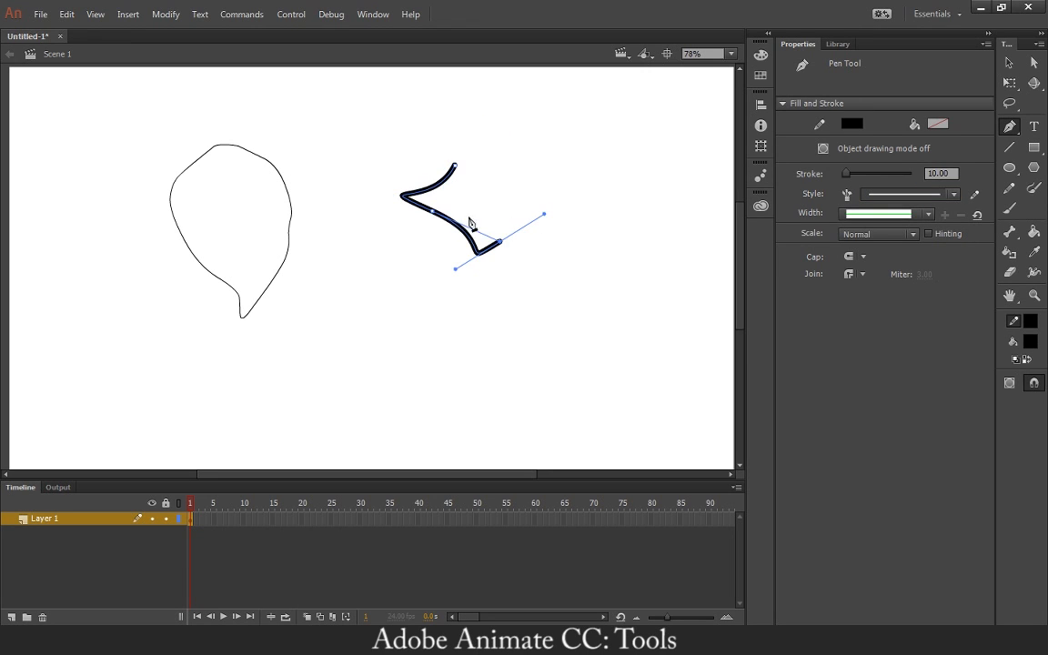
{"action": "left_click", "coordinate": [1008, 66]}
{"action": "left_click_drag", "start_coordinate": [322, 111], "coordinate": [475, 284]}
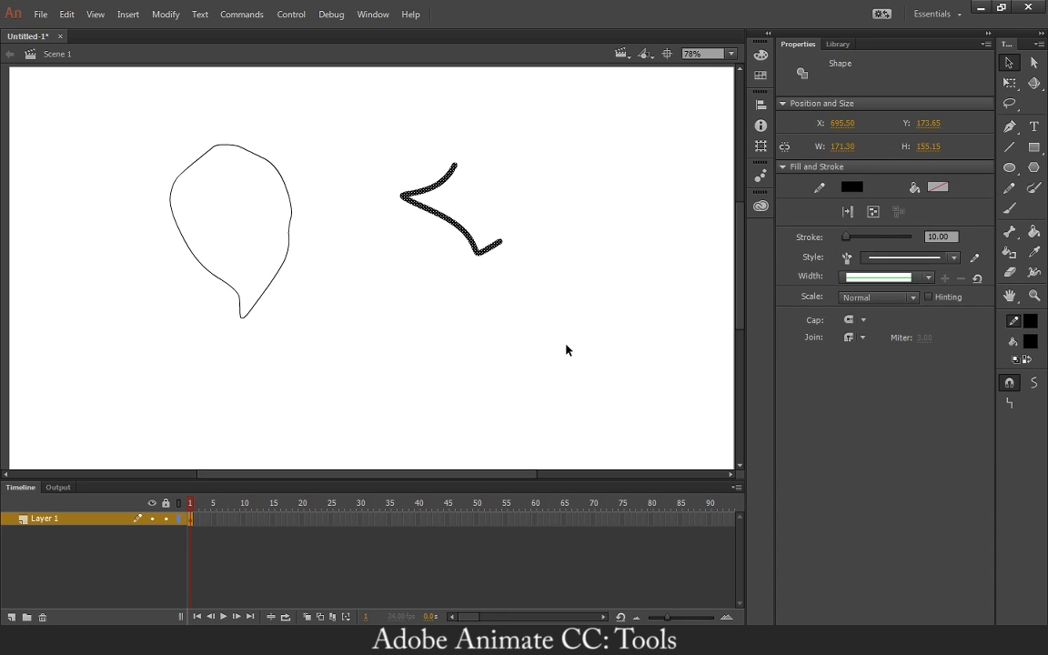
{"action": "key", "text": "Delete"}
Rename the balloon's layer to Pen_Tool and deselect the outline.
{"action": "left_click_drag", "start_coordinate": [137, 111], "coordinate": [343, 358]}
{"action": "left_click", "coordinate": [380, 326]}
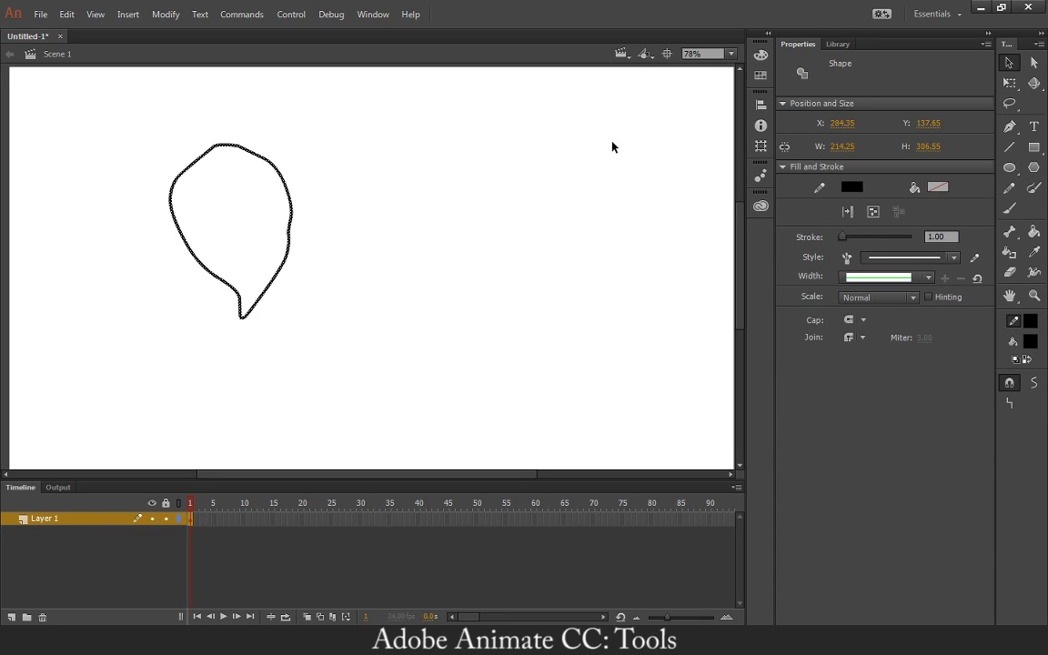
{"action": "left_click", "coordinate": [46, 525]}
{"action": "double_click", "coordinate": [47, 525]}
{"action": "type", "text": "P"}
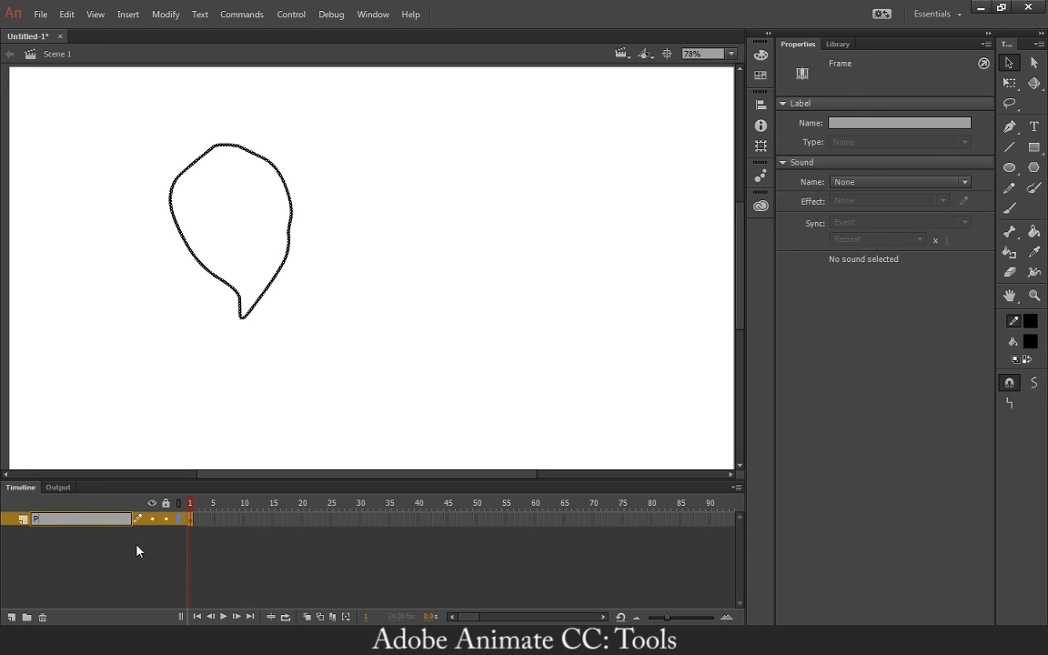
{"action": "type", "text": "en_Tool"}
{"action": "key", "text": "Return"}
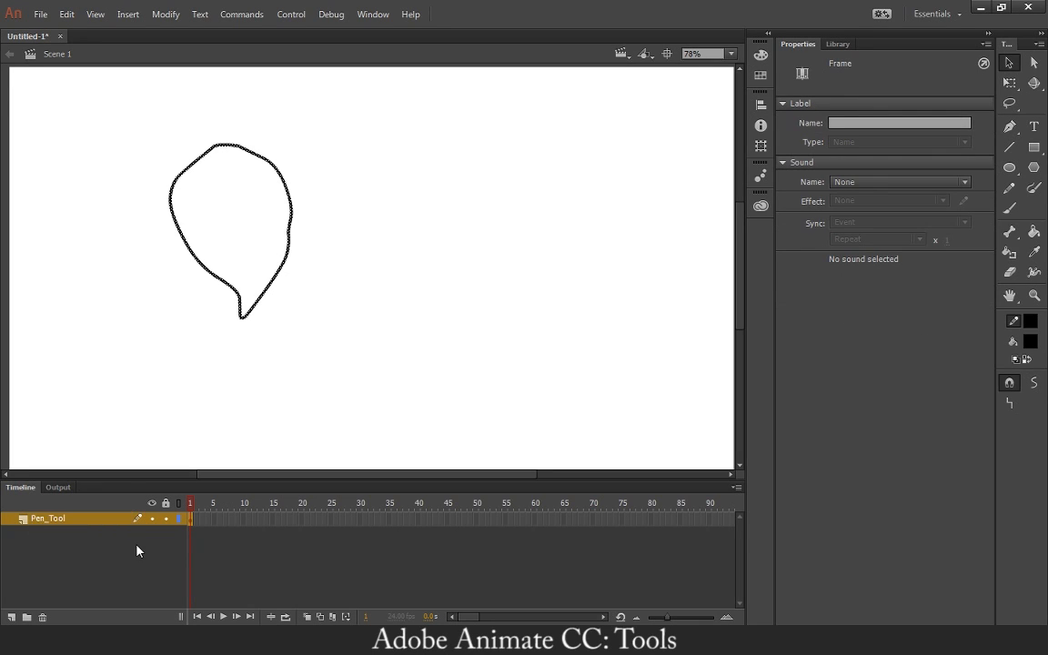
{"action": "left_click", "coordinate": [234, 381]}
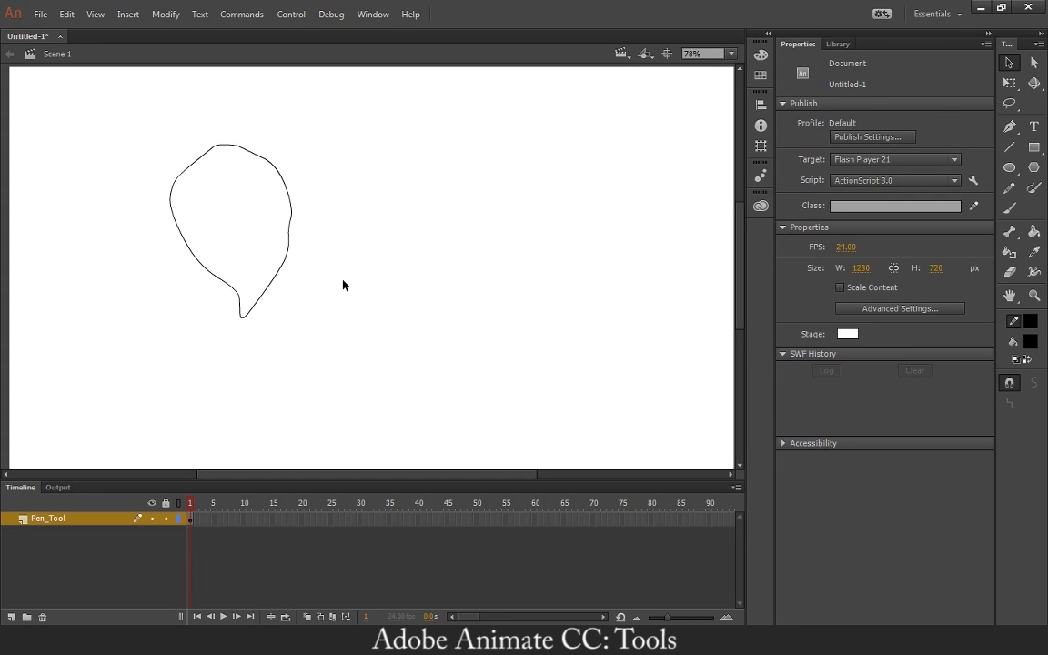
Lock the Pen_Tool layer, try selecting the balloon on it, and hide the layer.
{"action": "left_click", "coordinate": [166, 518]}
{"action": "left_click_drag", "start_coordinate": [151, 231], "coordinate": [421, 451]}
{"action": "left_click_drag", "start_coordinate": [140, 175], "coordinate": [403, 368]}
{"action": "mouse_move", "coordinate": [152, 131]}
{"action": "left_mouse_down"}
{"action": "mouse_move", "coordinate": [241, 205]}
{"action": "mouse_move", "coordinate": [294, 389]}
{"action": "left_mouse_up"}
{"action": "left_click", "coordinate": [152, 518]}
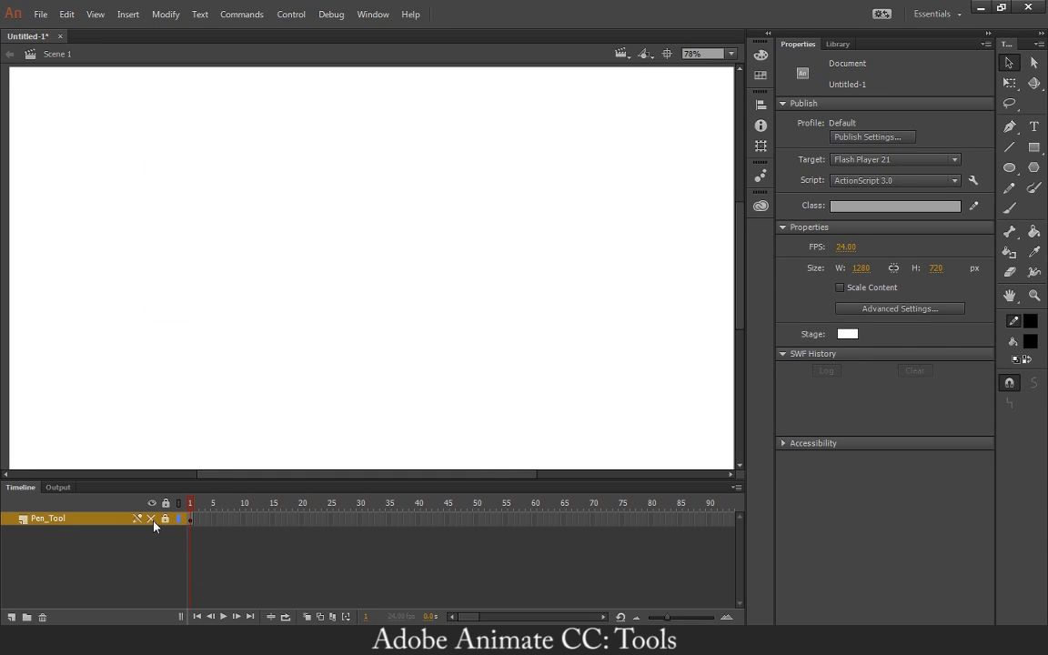
Add a new layer above Pen_Tool and name it Text Tool.
{"action": "left_click", "coordinate": [11, 617]}
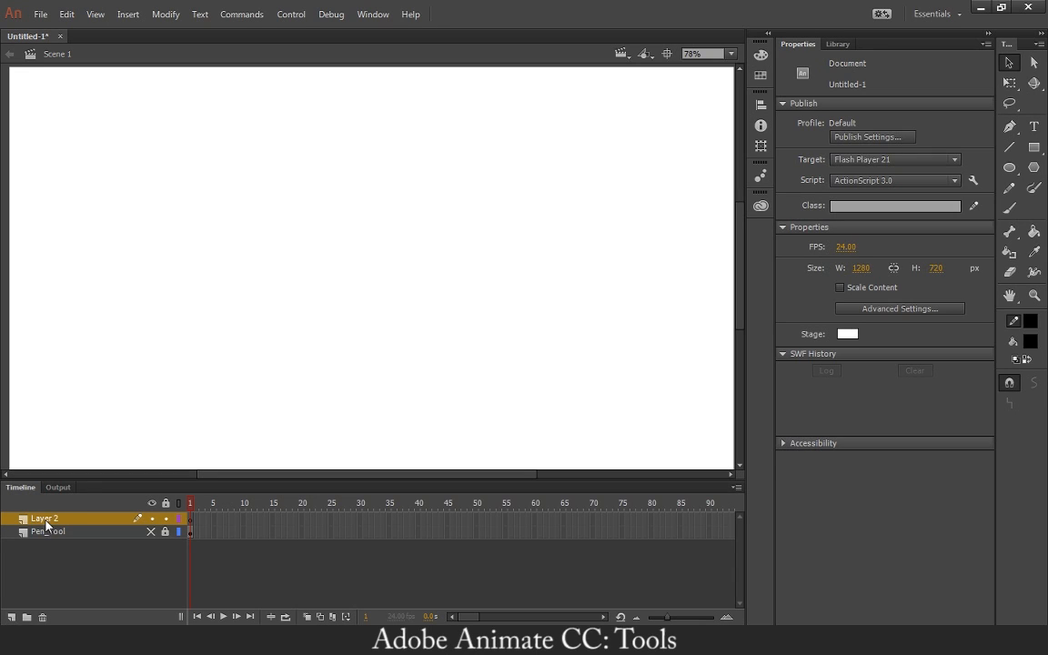
{"action": "double_click", "coordinate": [46, 519]}
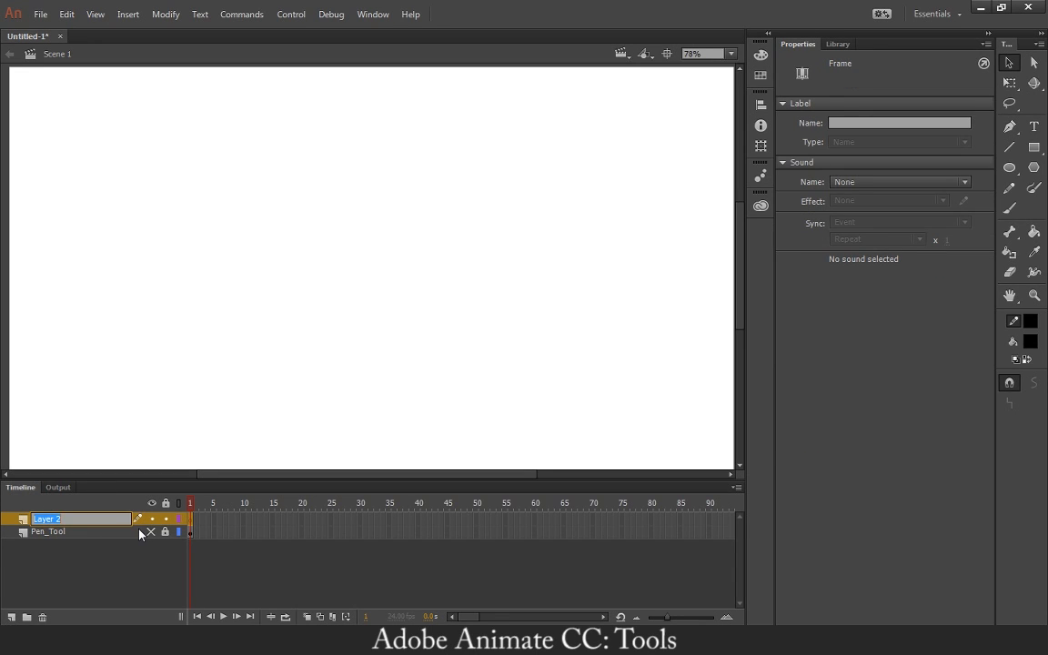
{"action": "type", "text": "Text Tool"}
{"action": "key", "text": "Return"}
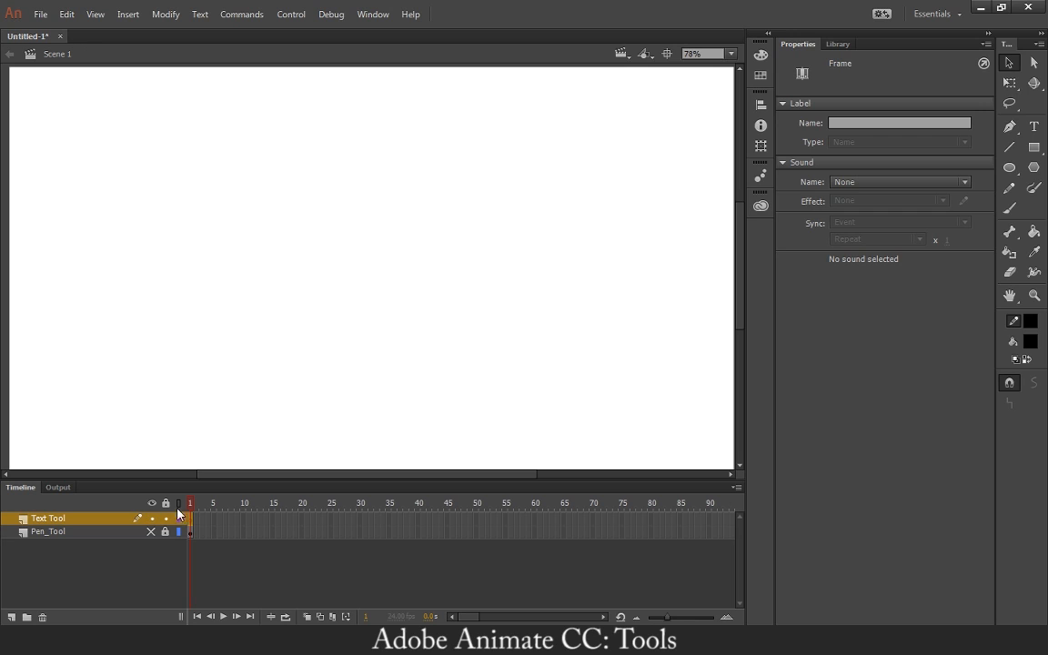
Create a static text box about 588 px wide on the upper part of the stage containing "Hello Everybody!".
{"action": "left_click", "coordinate": [1041, 131]}
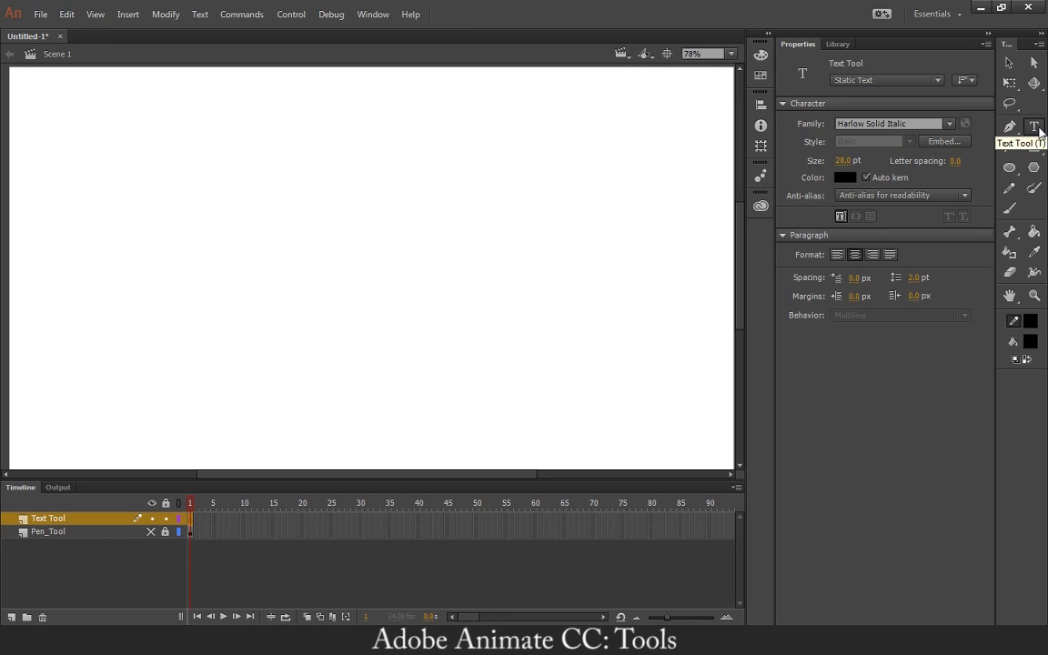
{"action": "left_click_drag", "start_coordinate": [161, 175], "coordinate": [493, 288]}
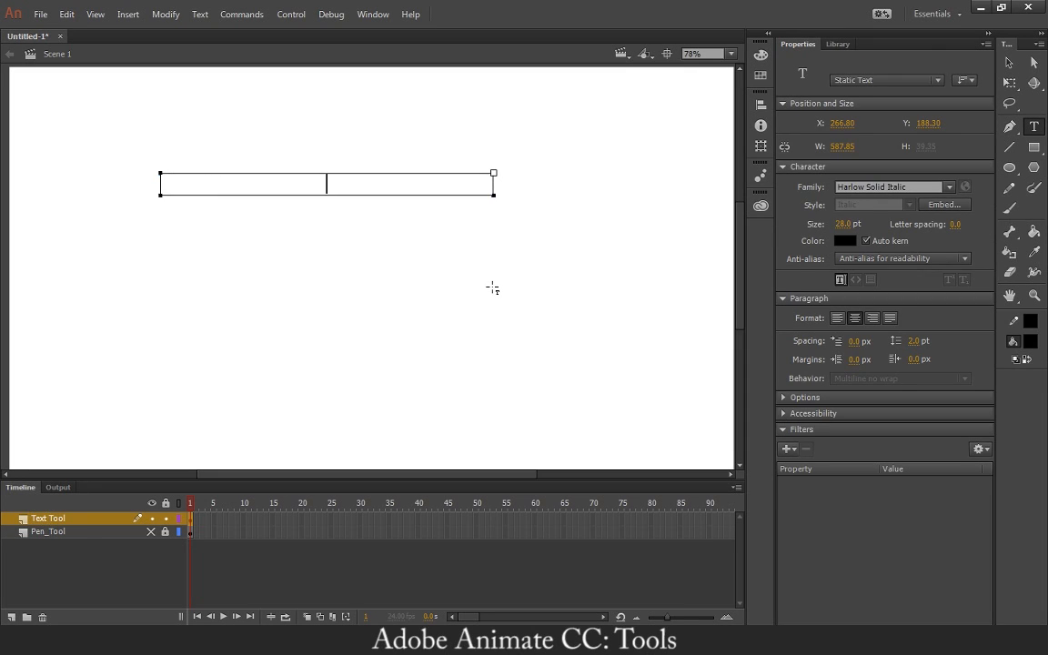
{"action": "type", "text": "Hello Everybody"}
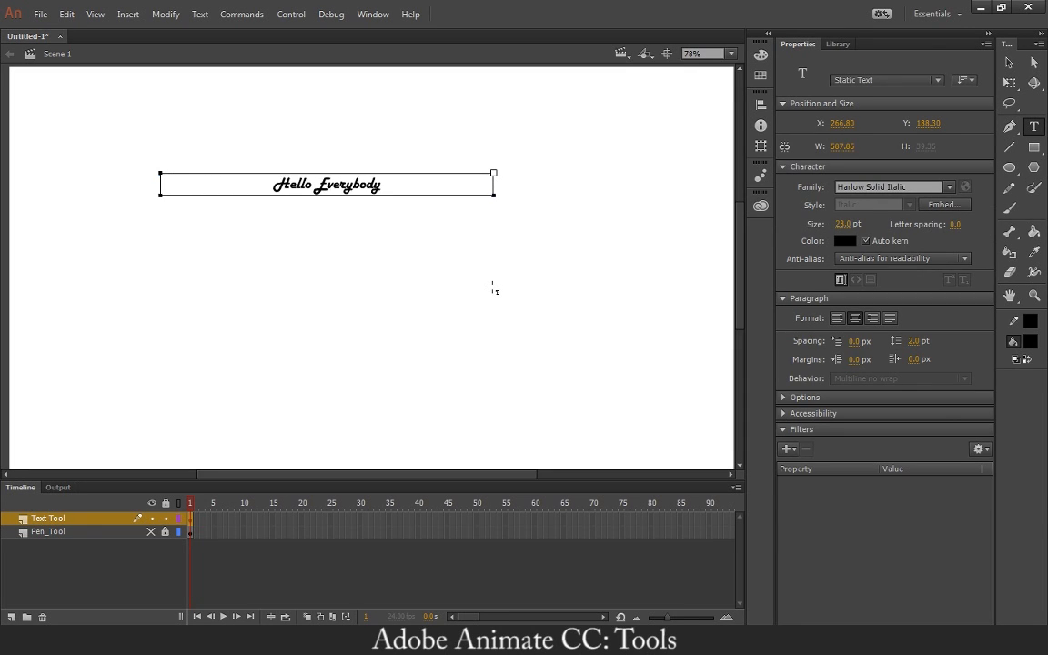
{"action": "type", "text": "!"}
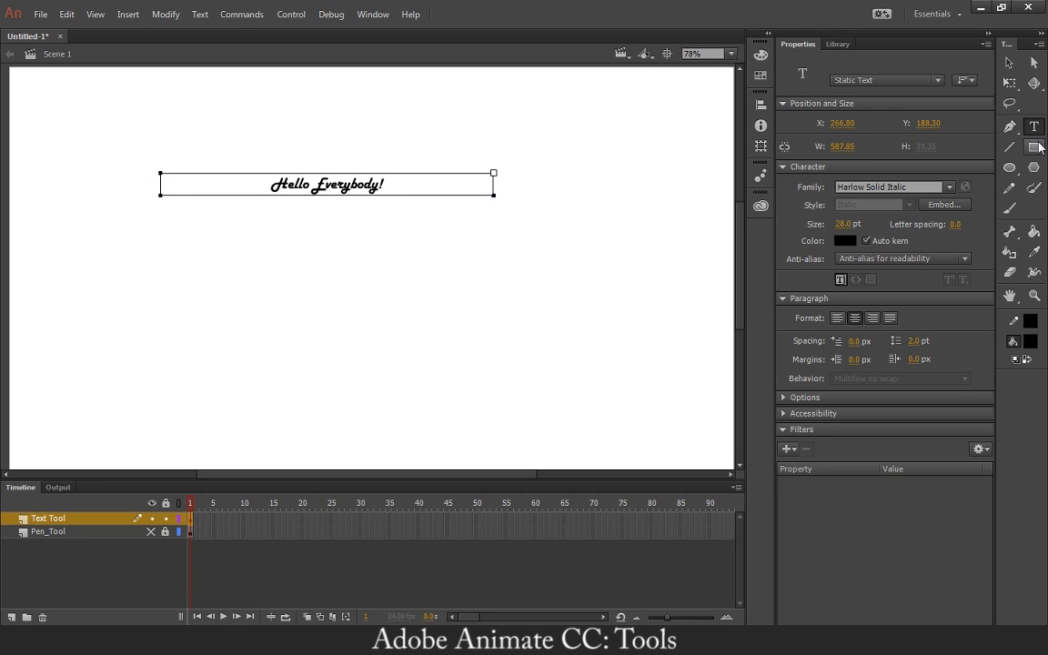
Change the colour of the whole "Hello Everybody!" text to dark blue.
{"action": "left_click_drag", "start_coordinate": [401, 184], "coordinate": [249, 180]}
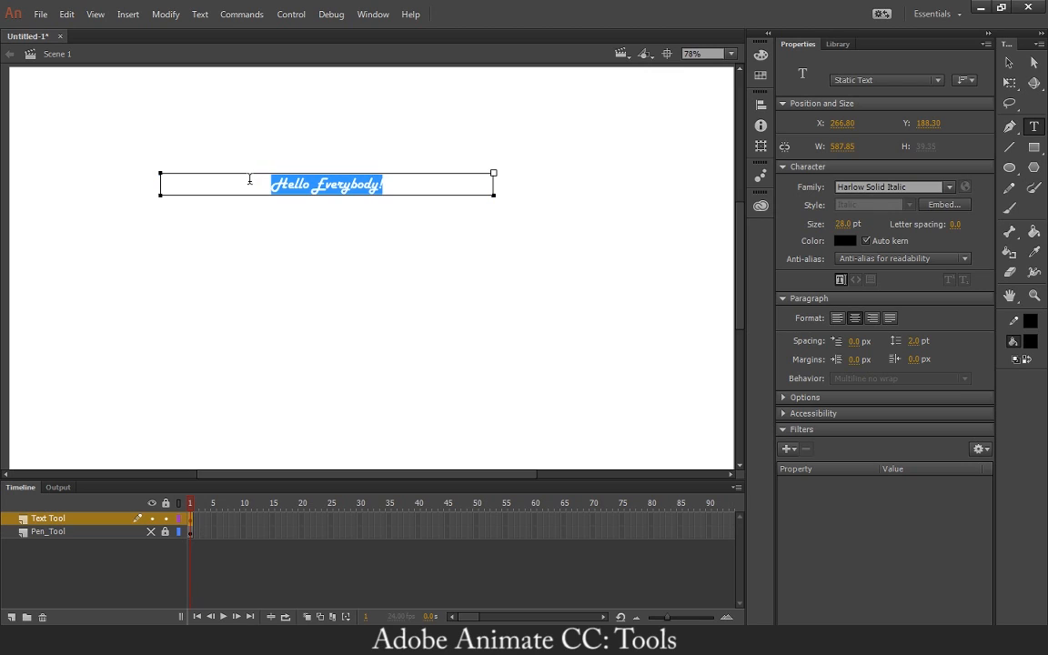
{"action": "left_click", "coordinate": [1030, 342]}
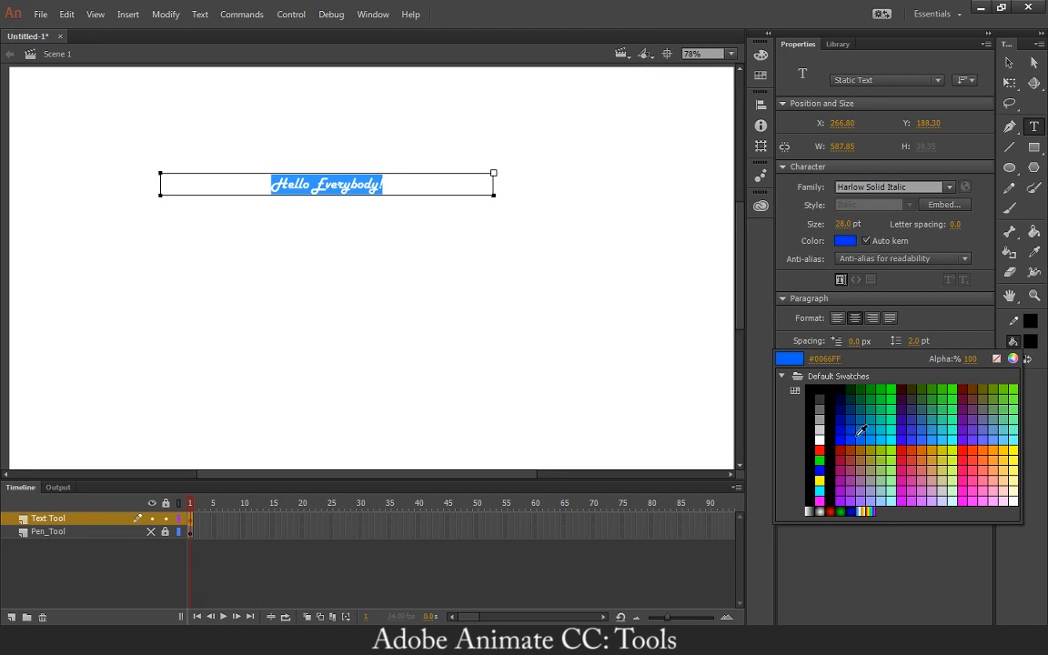
{"action": "left_click", "coordinate": [847, 411]}
{"action": "key", "text": "Escape"}
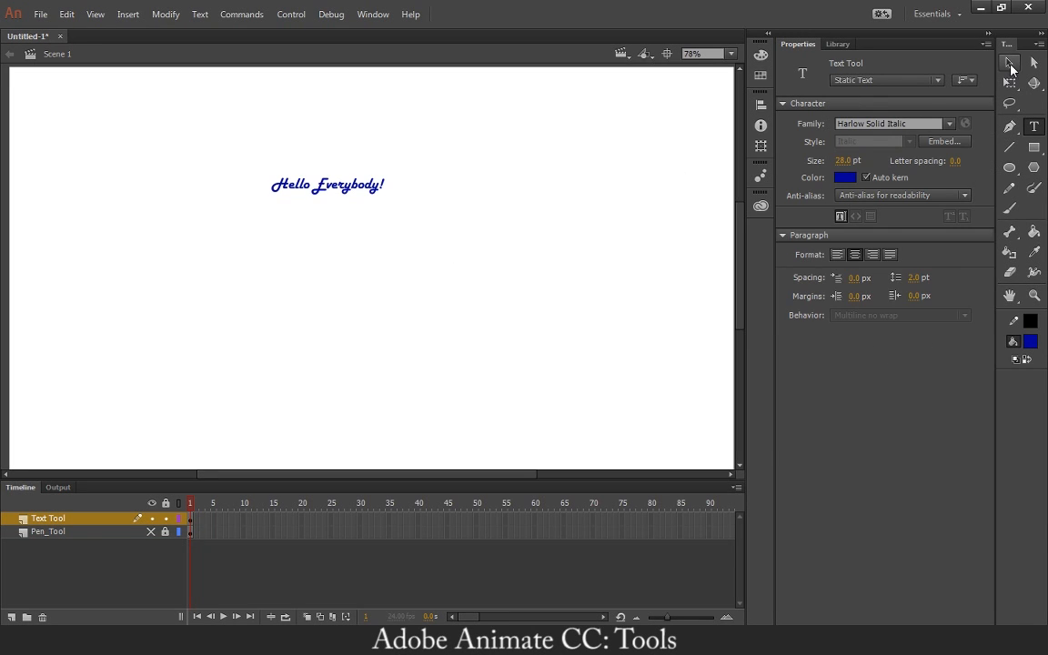
Enlarge the whole "Hello Everybody!" text to 70 pt and left-align it in its box.
{"action": "left_click", "coordinate": [357, 184]}
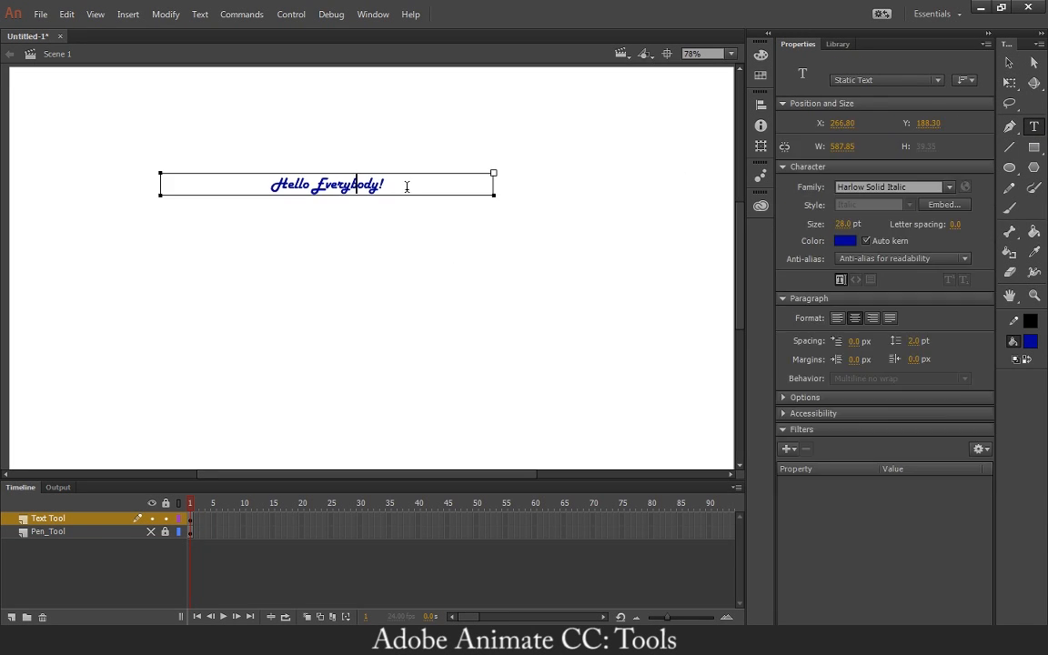
{"action": "key", "text": "ctrl+a"}
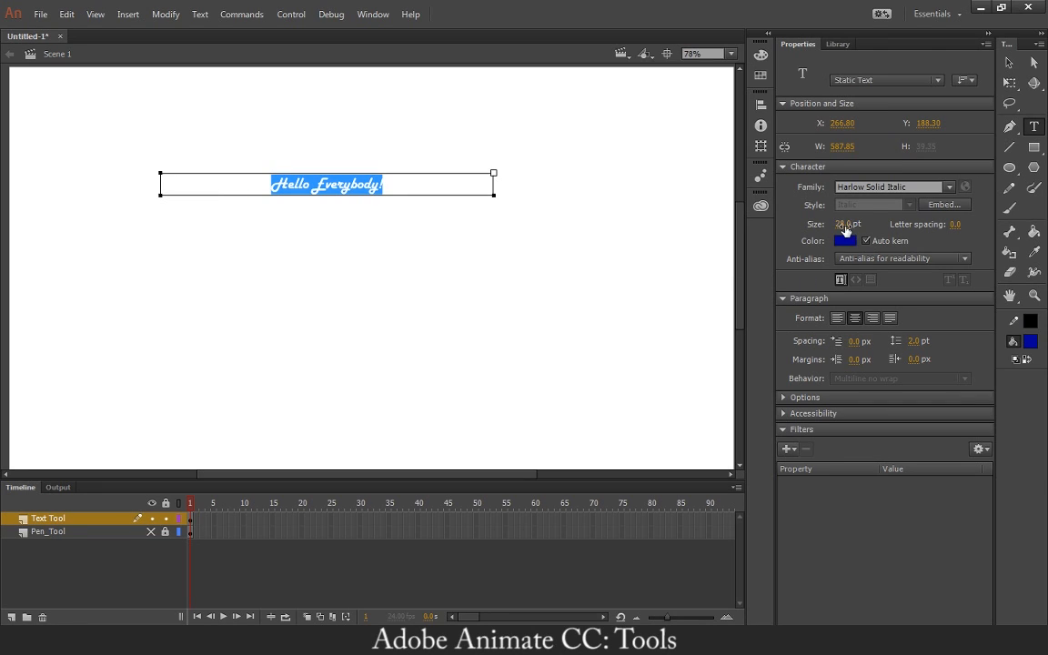
{"action": "left_click_drag", "start_coordinate": [845, 226], "coordinate": [874, 226]}
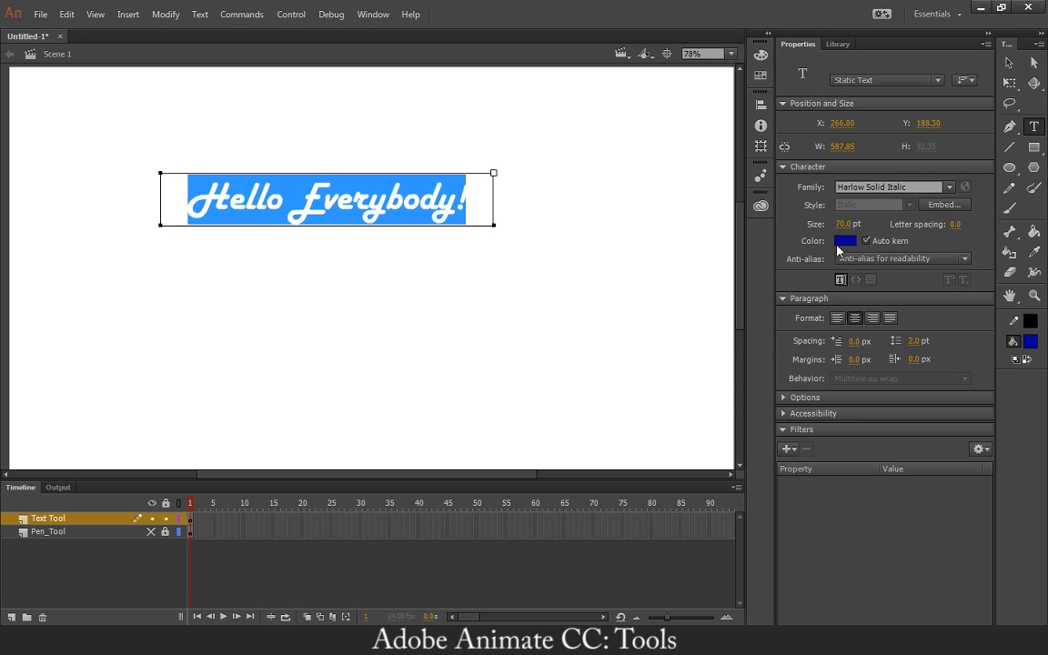
{"action": "left_click", "coordinate": [838, 321]}
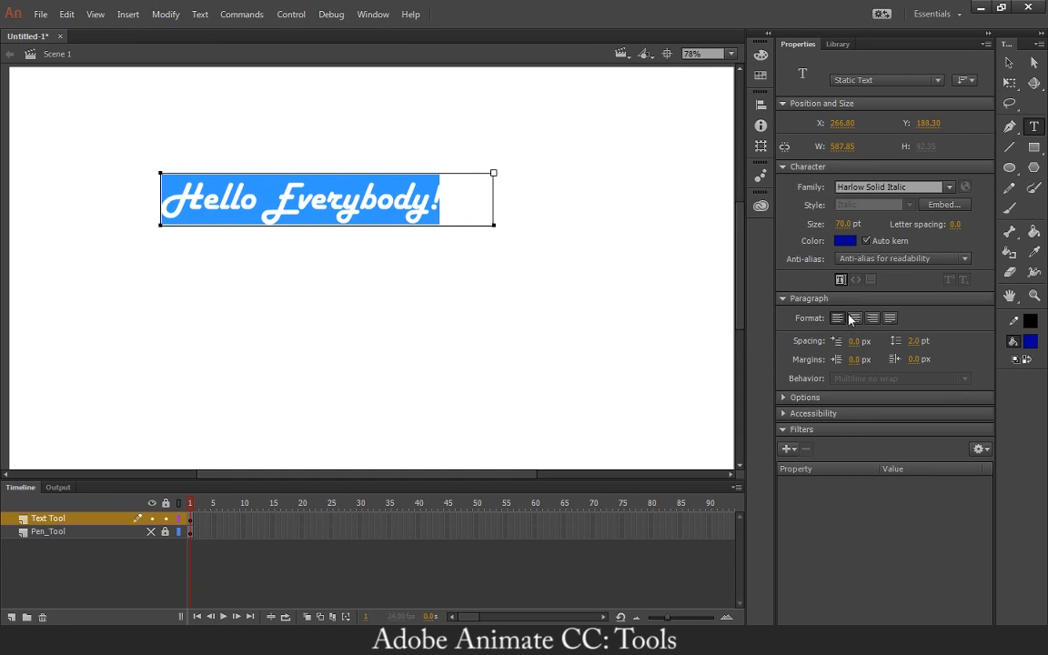
Try the right and justified alignments on "Hello Everybody!", settle on centre alignment, and change its font to Harrington.
{"action": "left_click", "coordinate": [855, 321]}
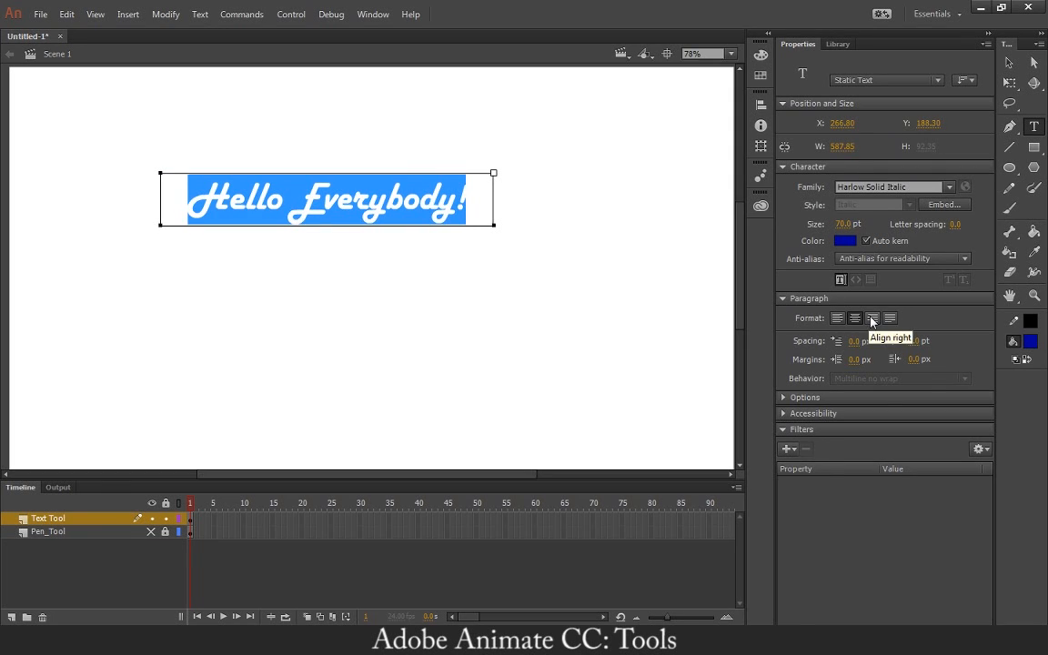
{"action": "left_click", "coordinate": [872, 319]}
{"action": "left_click", "coordinate": [889, 318]}
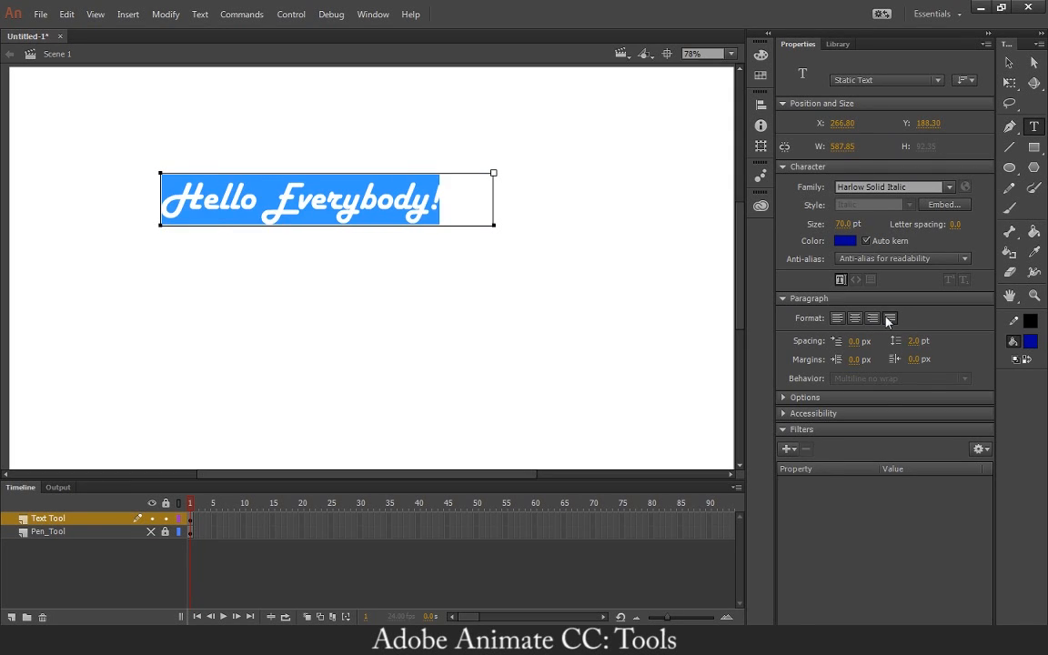
{"action": "left_click", "coordinate": [856, 319]}
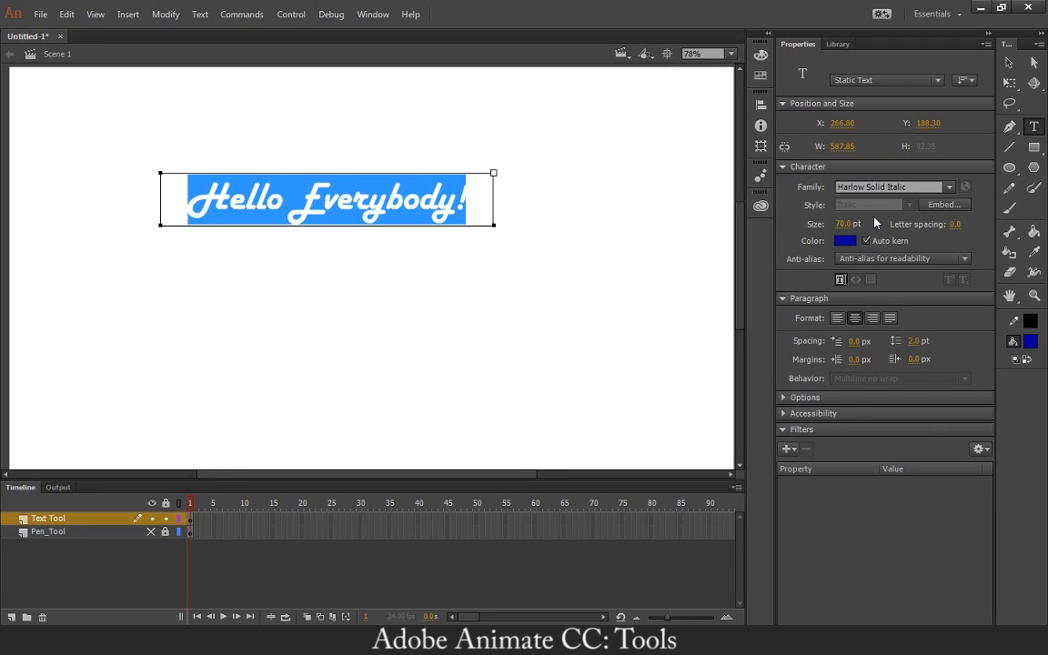
{"action": "left_click", "coordinate": [949, 188]}
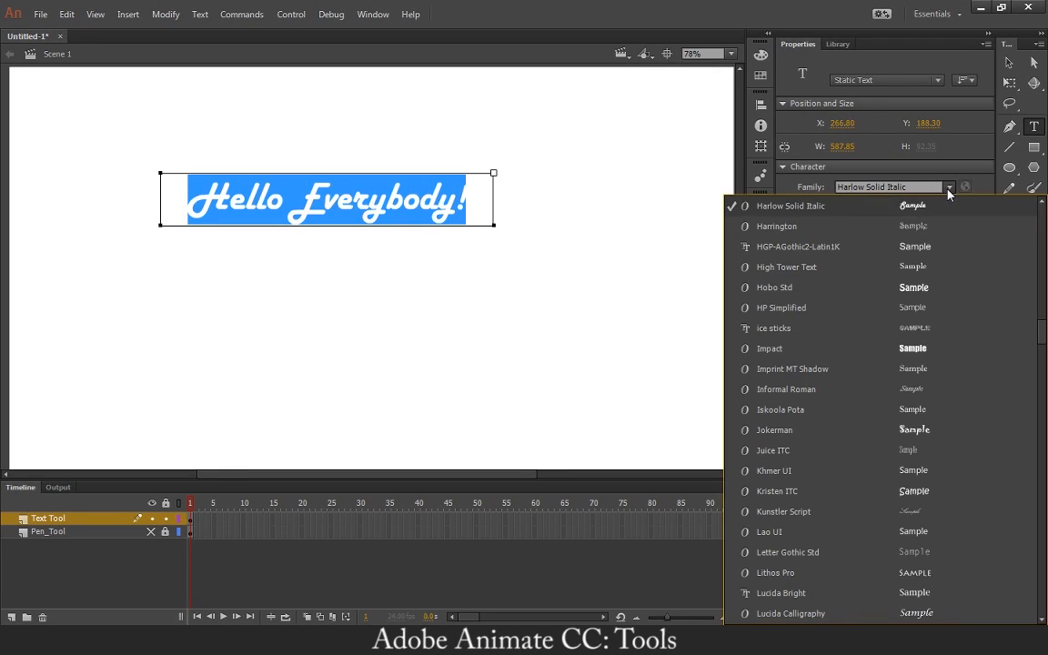
{"action": "left_click", "coordinate": [859, 227]}
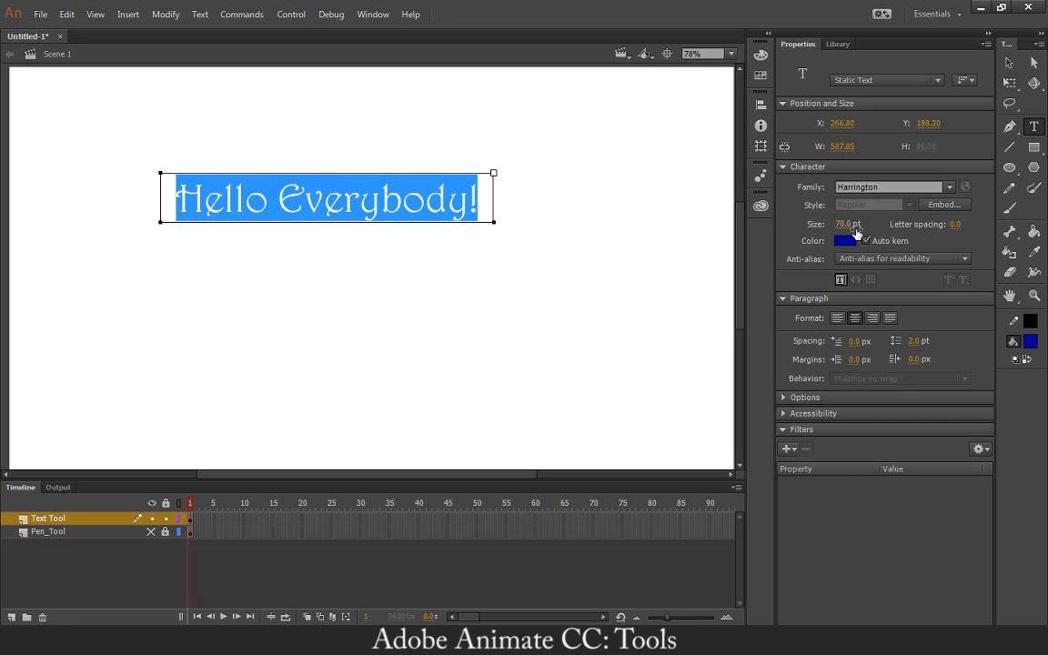
Align the text box to the stage's left, right, top and bottom edges in turn, finishing with it centred horizontally and vertically.
{"action": "left_click", "coordinate": [1007, 62]}
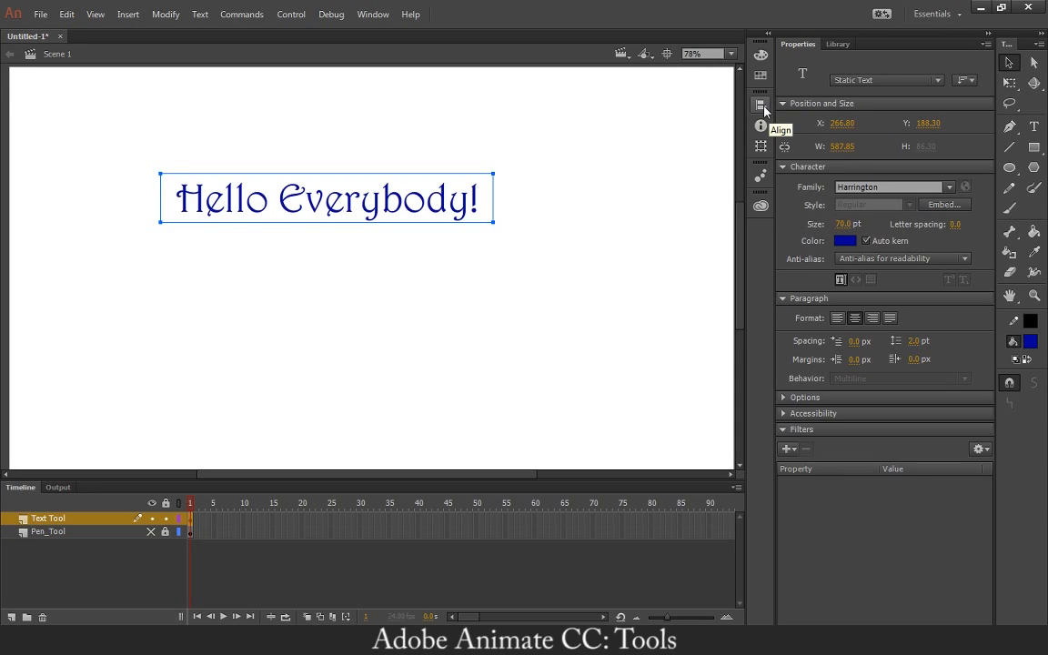
{"action": "left_click_drag", "start_coordinate": [124, 127], "coordinate": [570, 320]}
{"action": "left_click", "coordinate": [760, 106]}
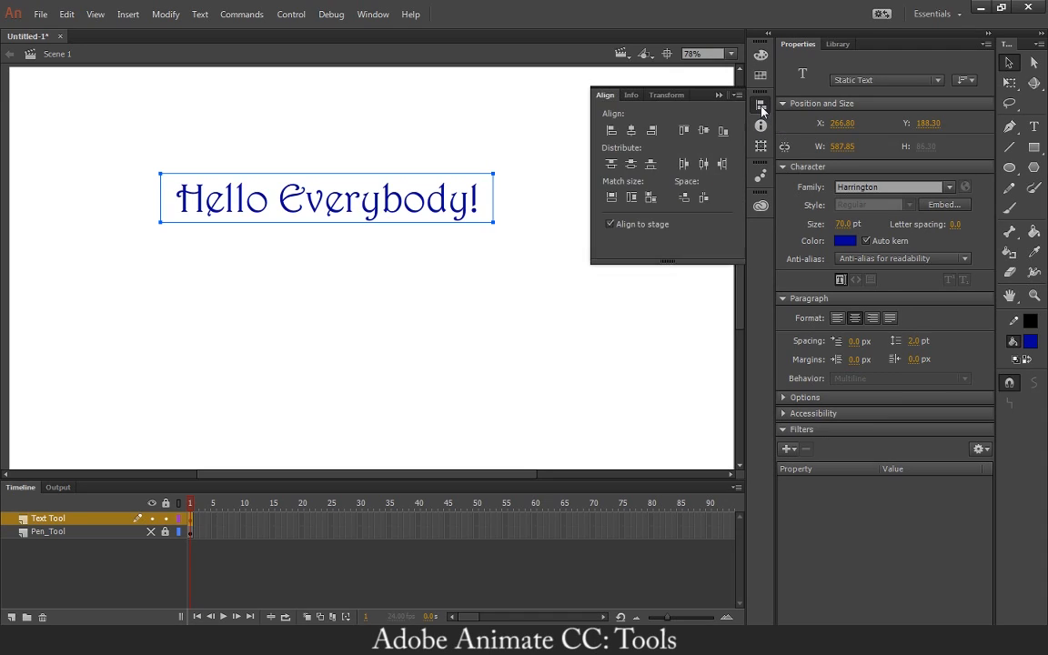
{"action": "left_click", "coordinate": [649, 226]}
{"action": "left_click", "coordinate": [611, 131]}
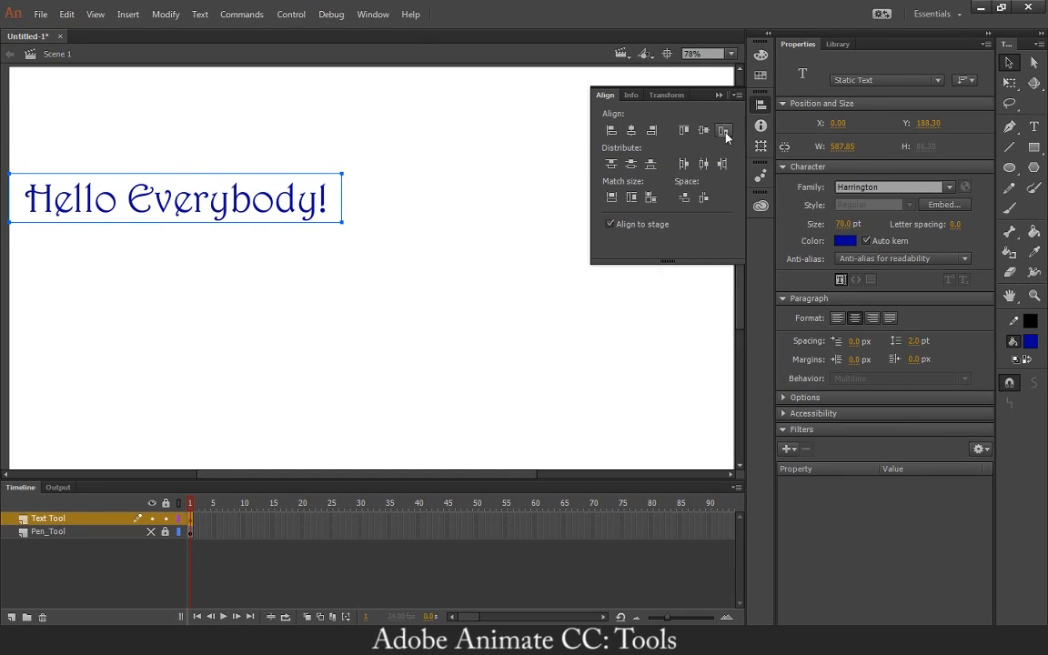
{"action": "left_click", "coordinate": [651, 132]}
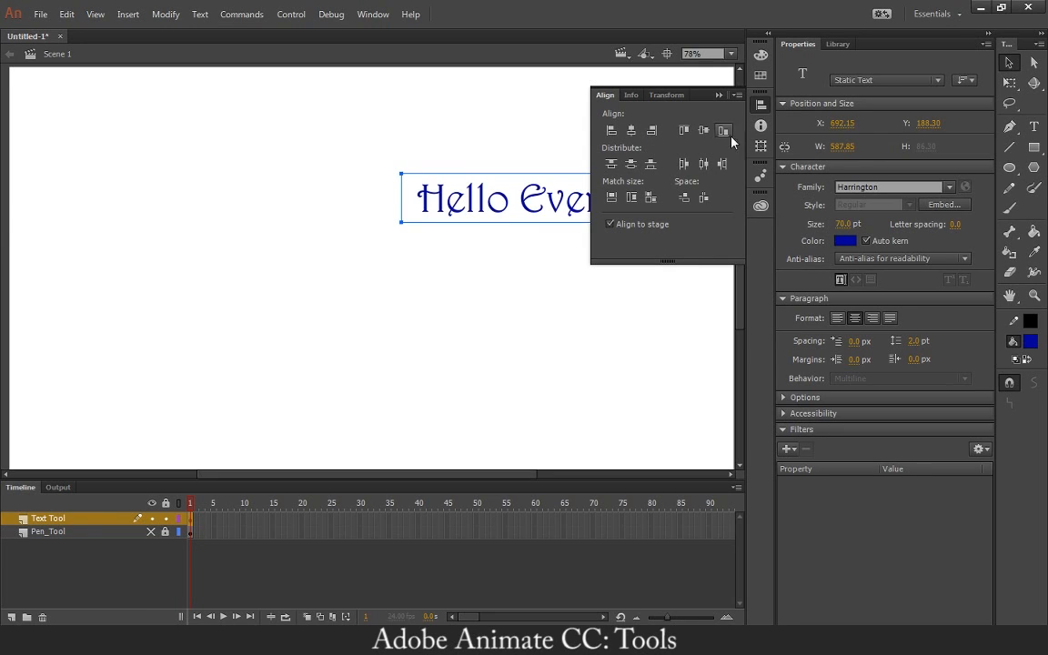
{"action": "left_click", "coordinate": [682, 133]}
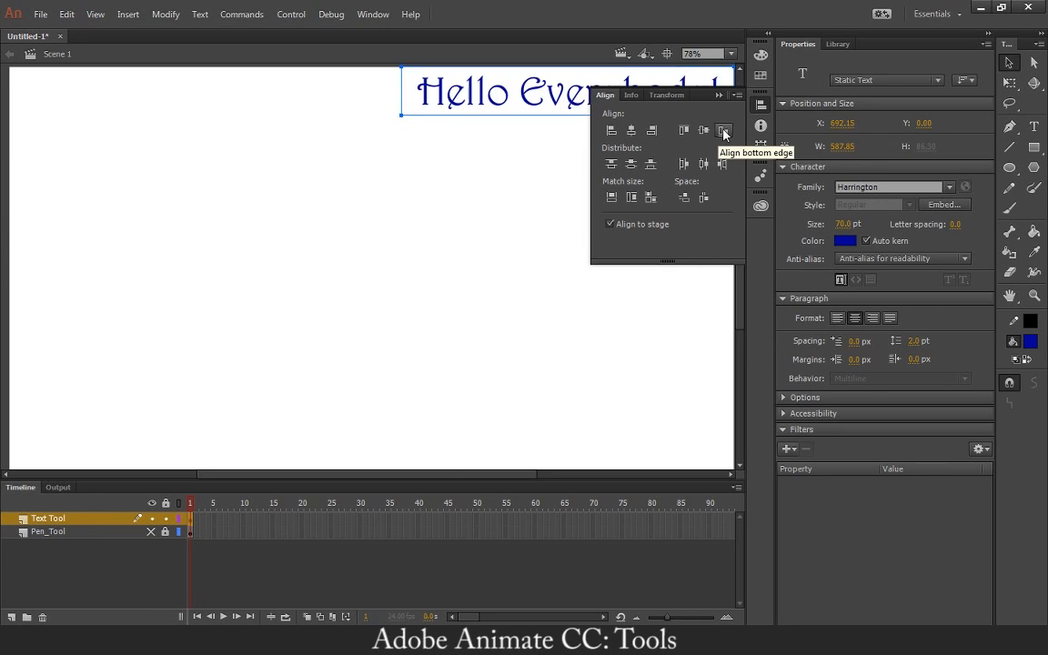
{"action": "left_click", "coordinate": [724, 132]}
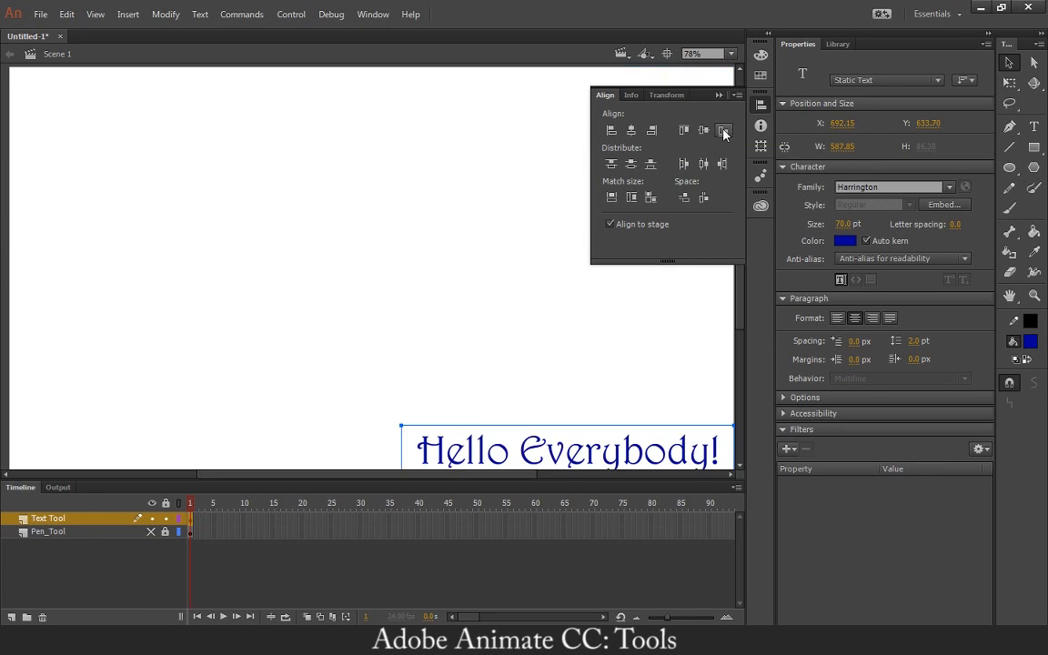
{"action": "left_click", "coordinate": [627, 135]}
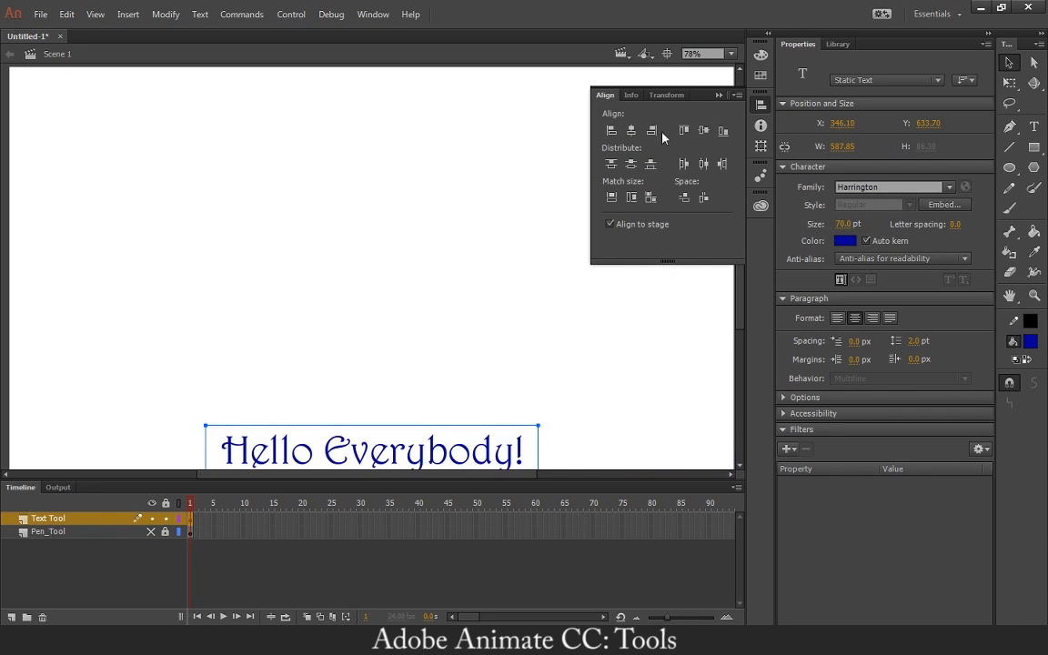
{"action": "left_click", "coordinate": [704, 132]}
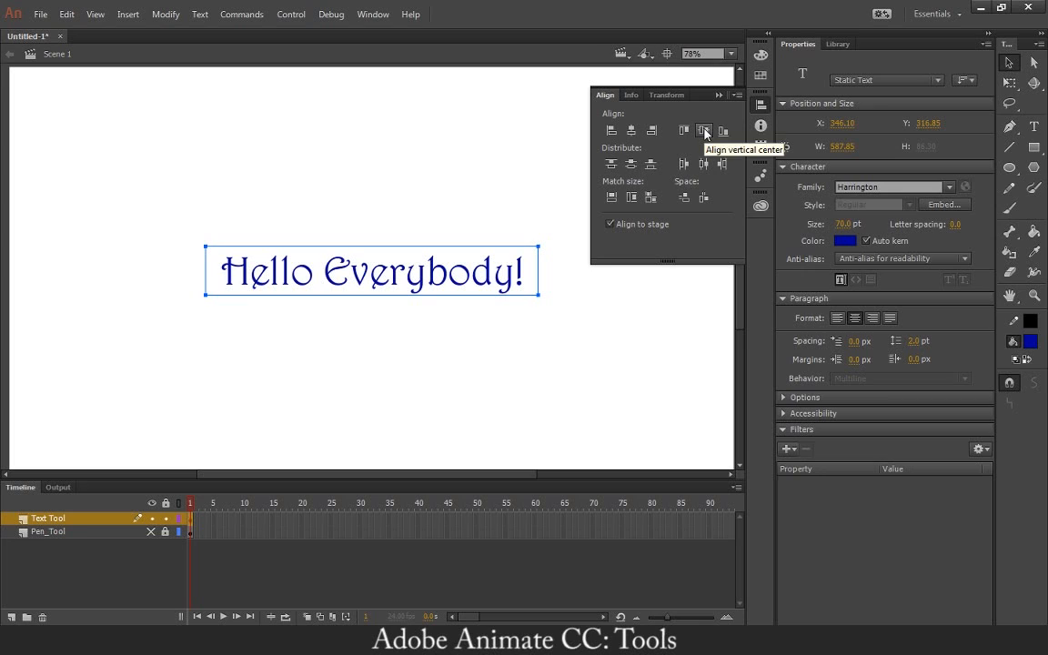
Try distributing the text box by its top, left and right edges, and re-centre it on the stage.
{"action": "left_click", "coordinate": [617, 166]}
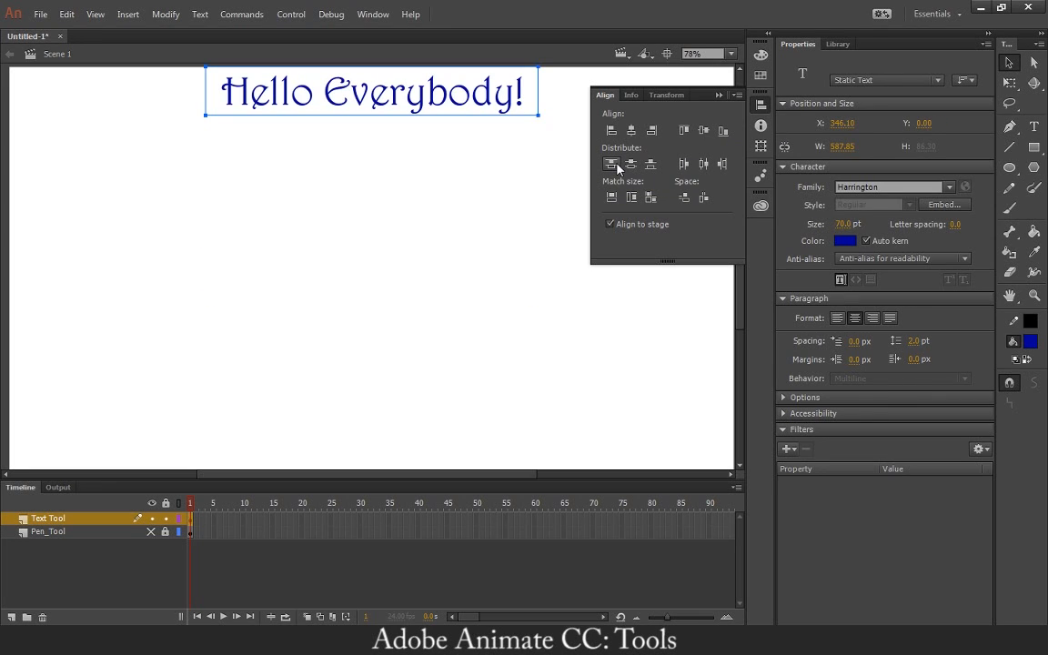
{"action": "left_click", "coordinate": [684, 164]}
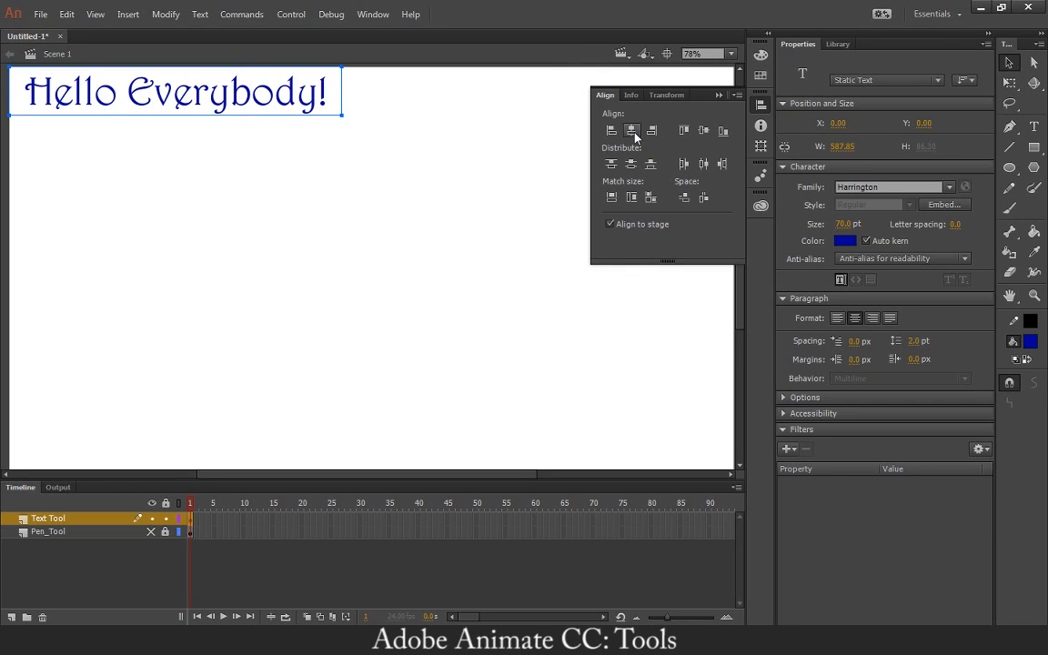
{"action": "left_click", "coordinate": [721, 163]}
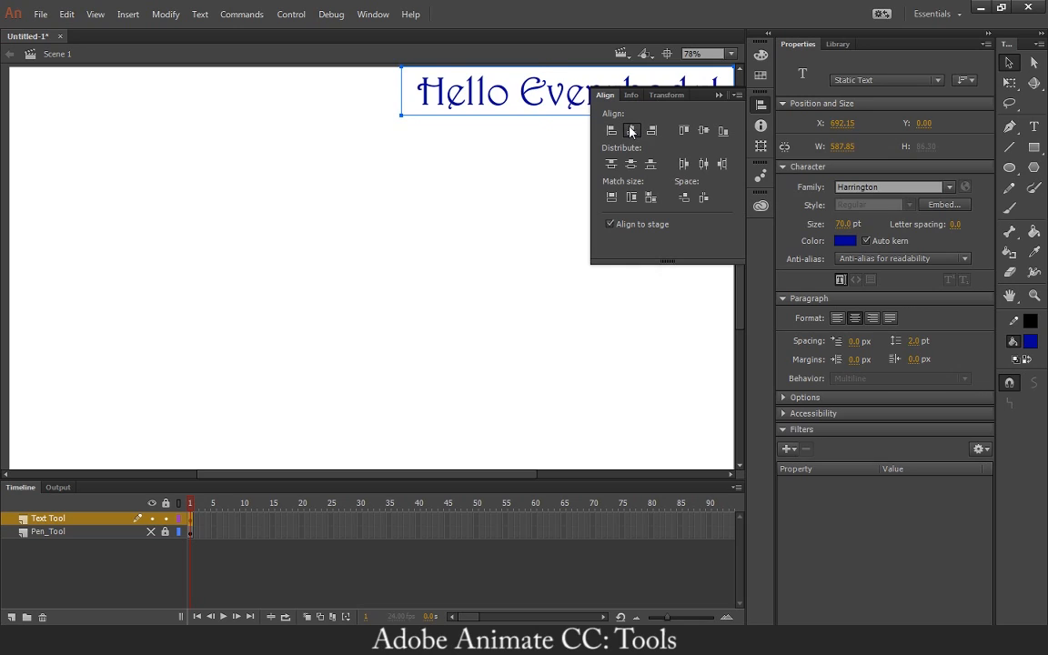
{"action": "left_click", "coordinate": [637, 132]}
{"action": "left_click", "coordinate": [703, 131]}
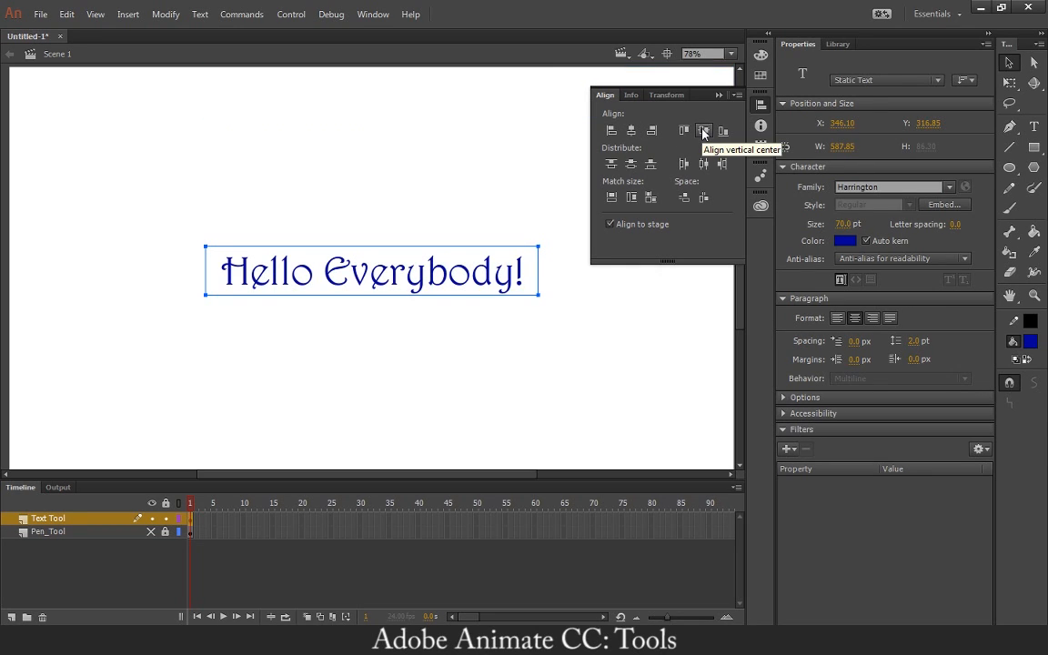
{"action": "left_click", "coordinate": [508, 186]}
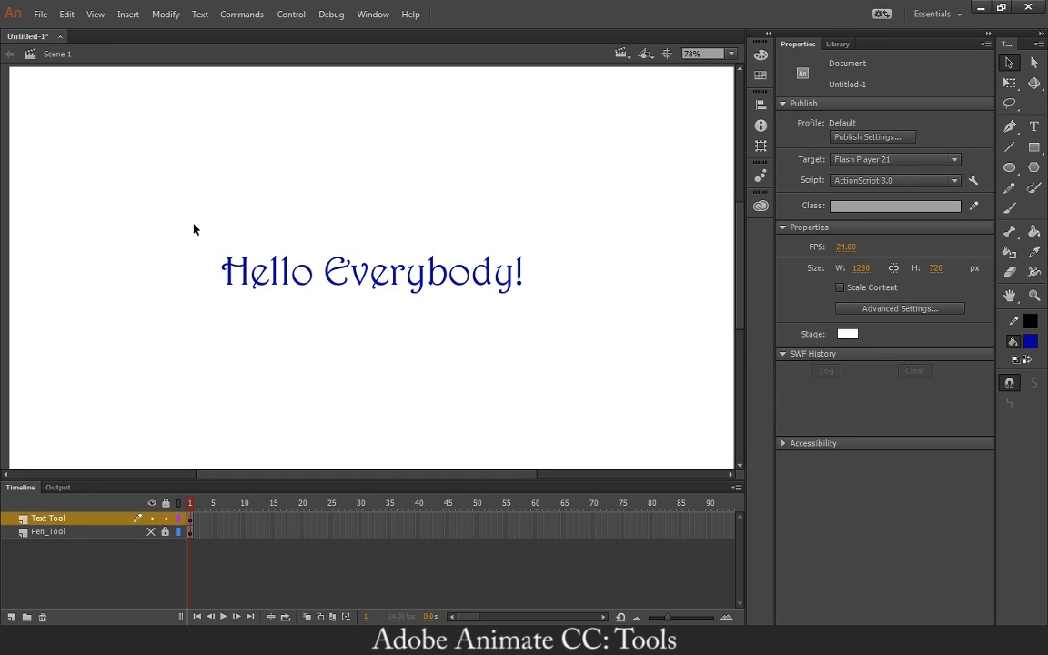
{"action": "left_click", "coordinate": [345, 271]}
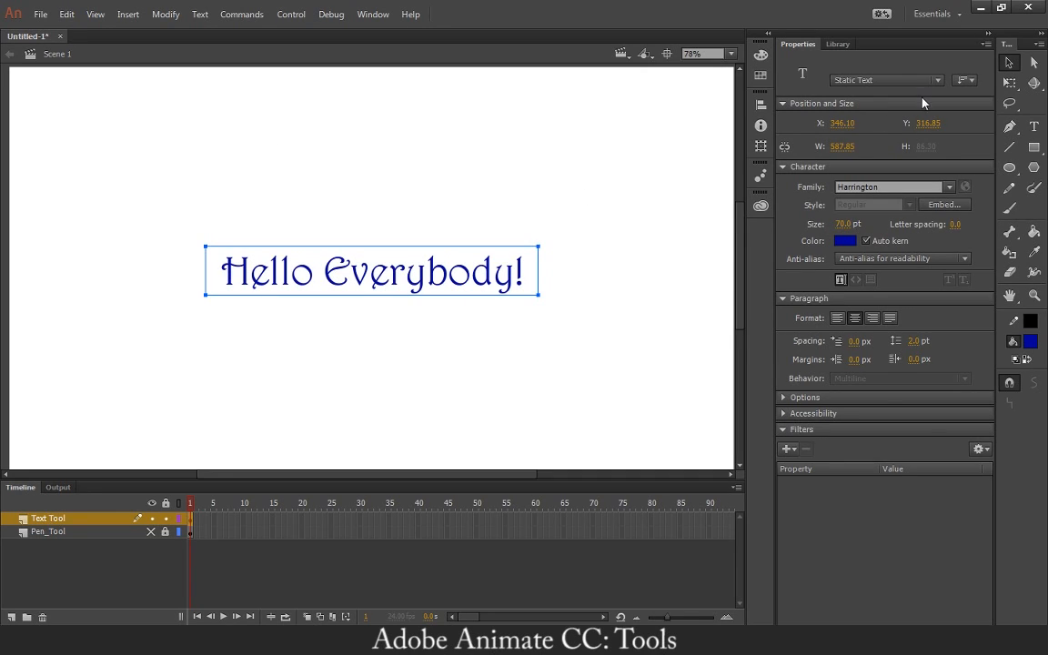
{"action": "left_click", "coordinate": [645, 193]}
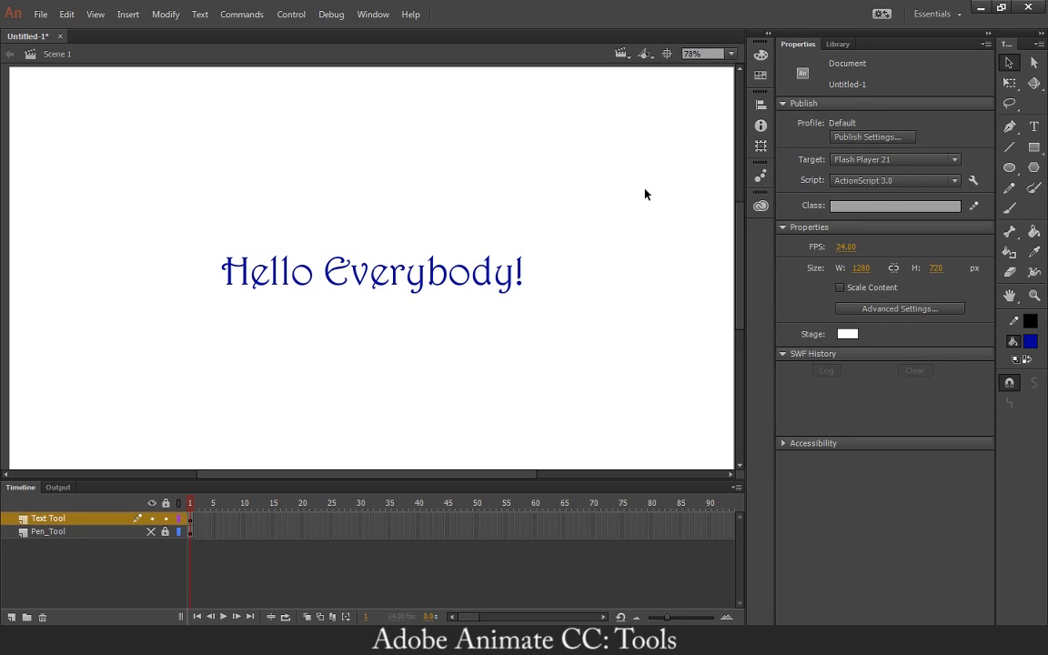
Draw a straight solid black line with a stroke of 10 beneath the full width of the "Hello Everybody!" text.
{"action": "left_click", "coordinate": [1011, 150]}
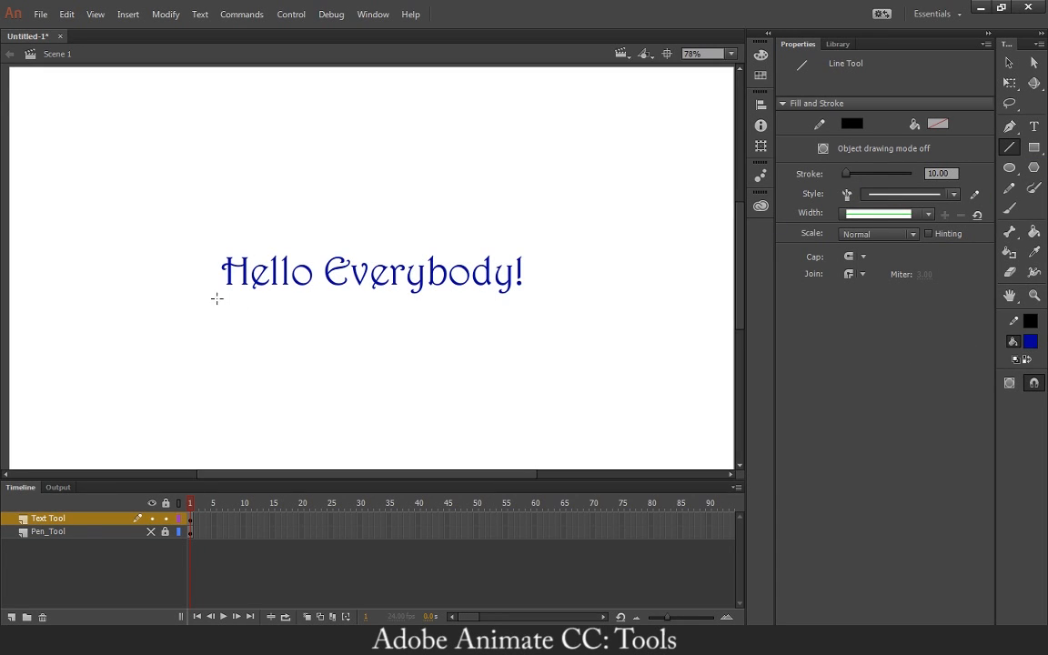
{"action": "left_click_drag", "start_coordinate": [224, 305], "coordinate": [528, 304]}
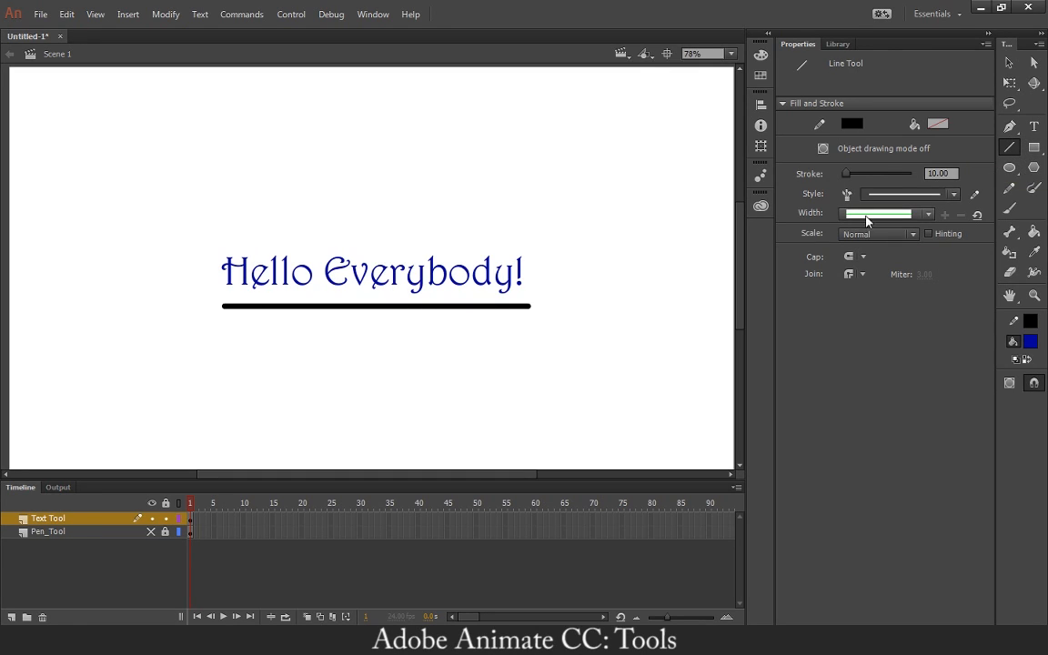
Set the Line tool's stroke style to Dashed and its stroke colour to red.
{"action": "left_click", "coordinate": [910, 194]}
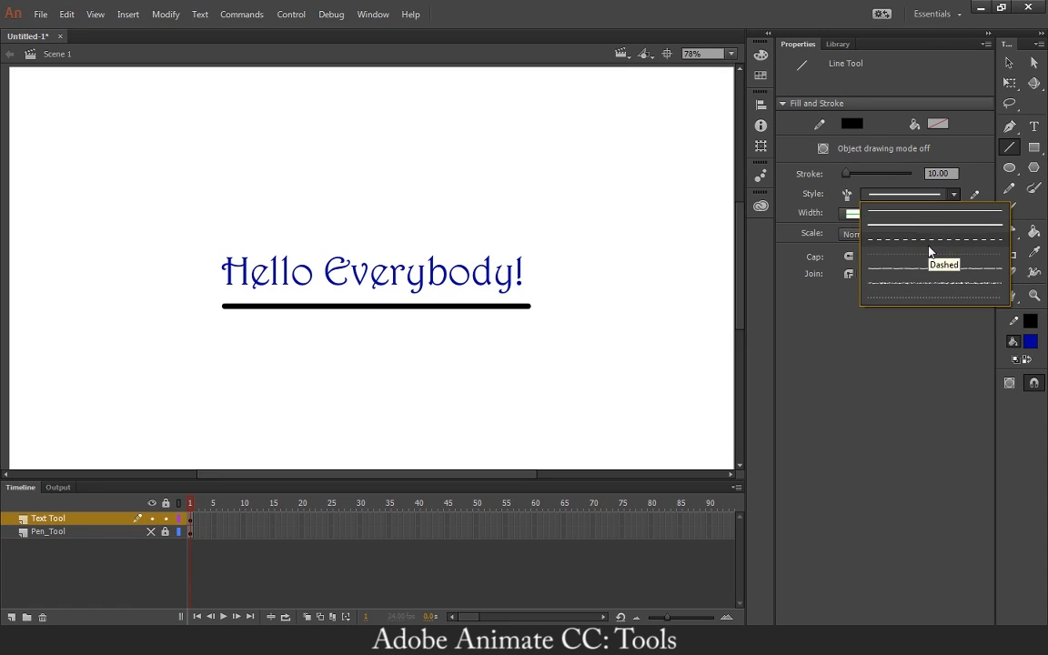
{"action": "left_click", "coordinate": [925, 239]}
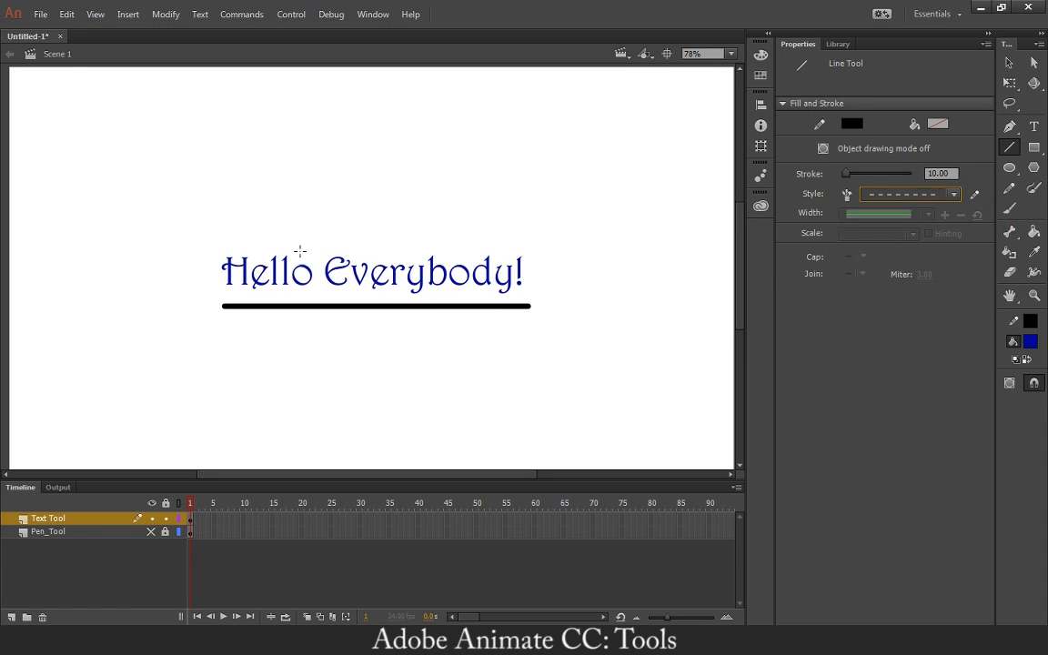
{"action": "left_click", "coordinate": [1017, 321]}
{"action": "left_click", "coordinate": [812, 433]}
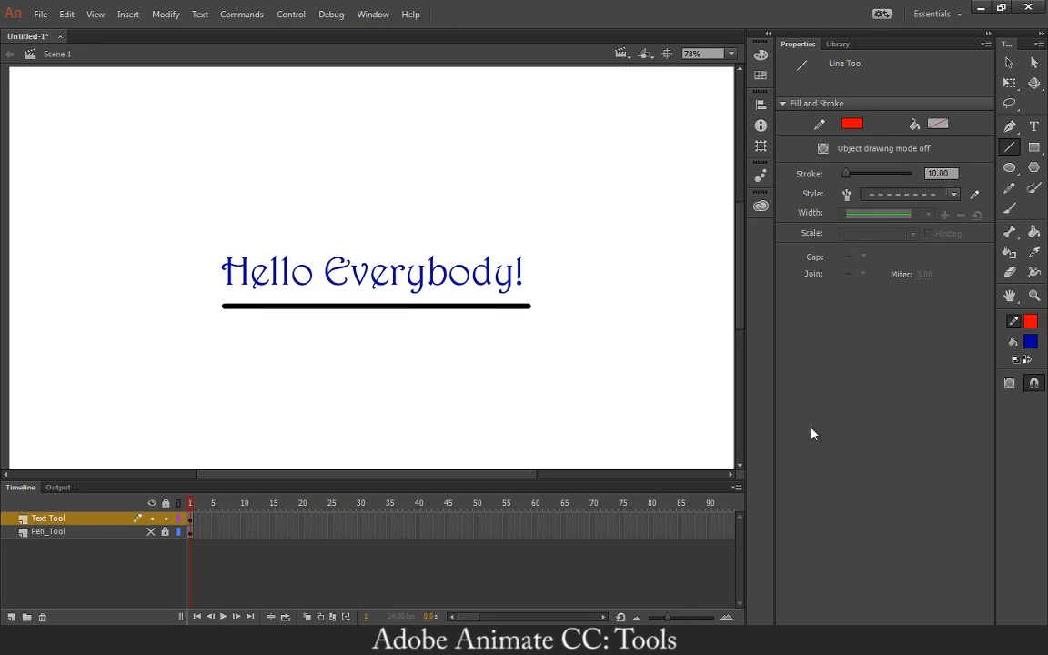
Try a red dashed line with a stroke of 10 above the text, inspect its dashes up close, and undo it.
{"action": "left_click_drag", "start_coordinate": [219, 237], "coordinate": [524, 246]}
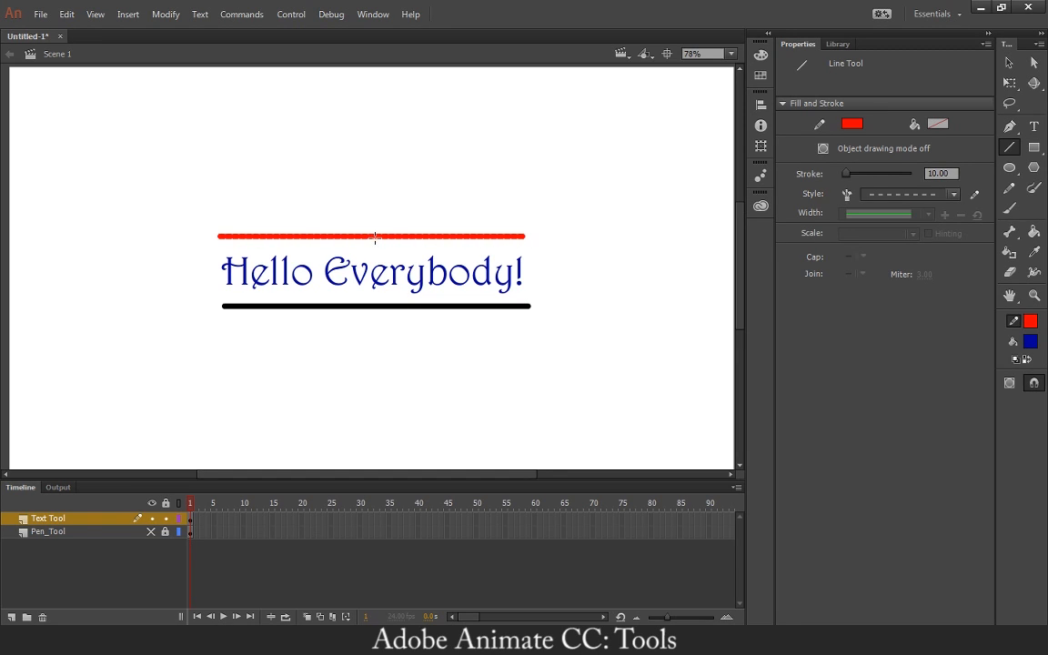
{"action": "key", "text": "ctrl+="}
{"action": "key", "text": "ctrl+="}
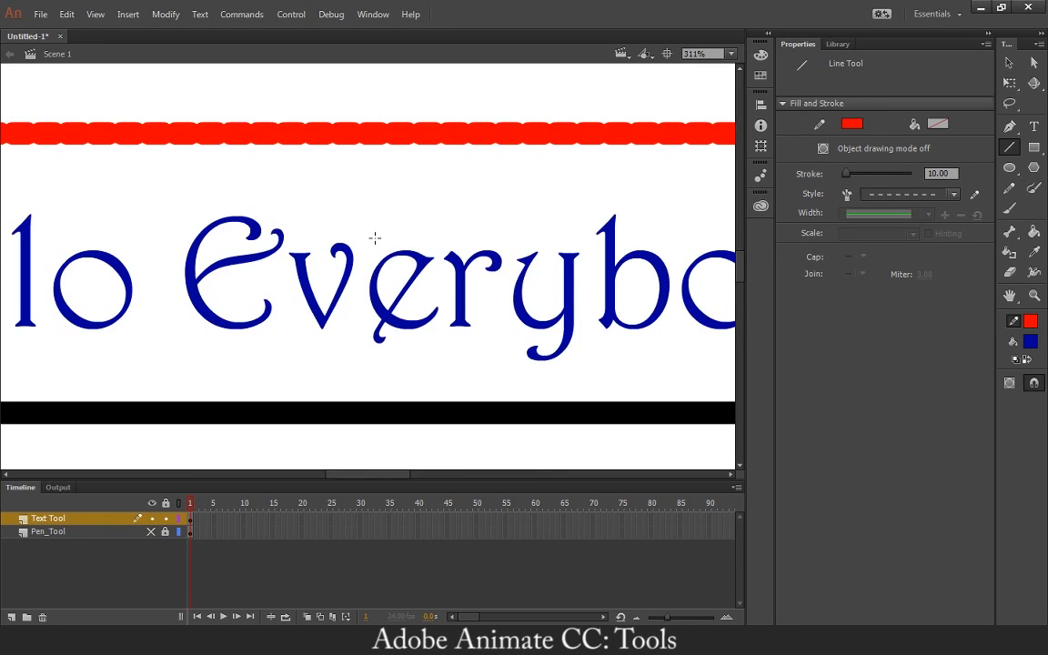
{"action": "key", "text": "ctrl+z"}
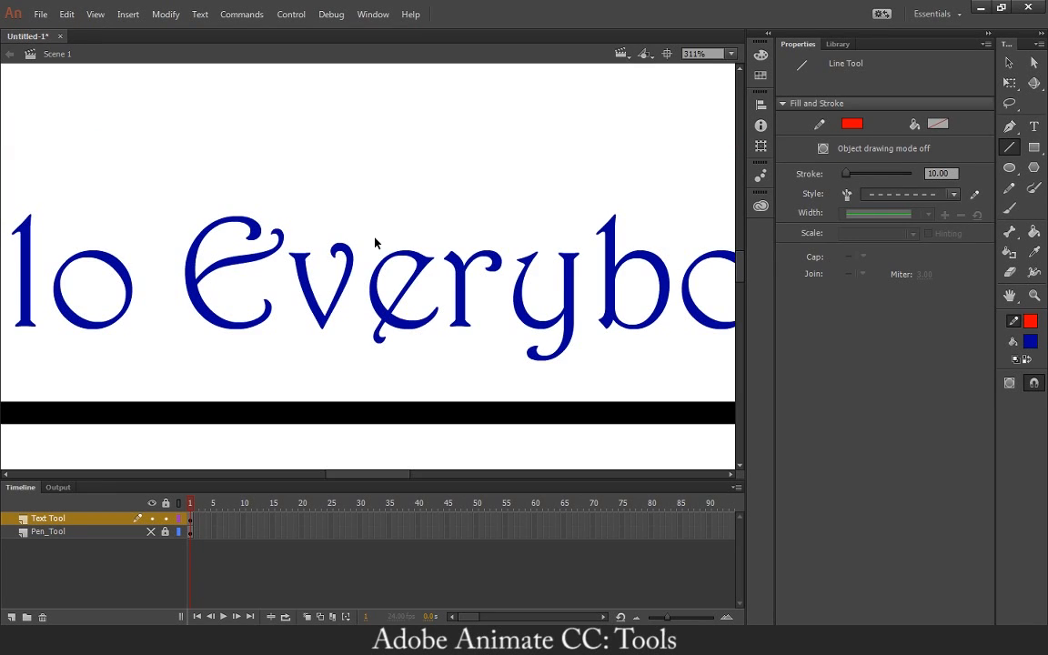
{"action": "key", "text": "ctrl+minus"}
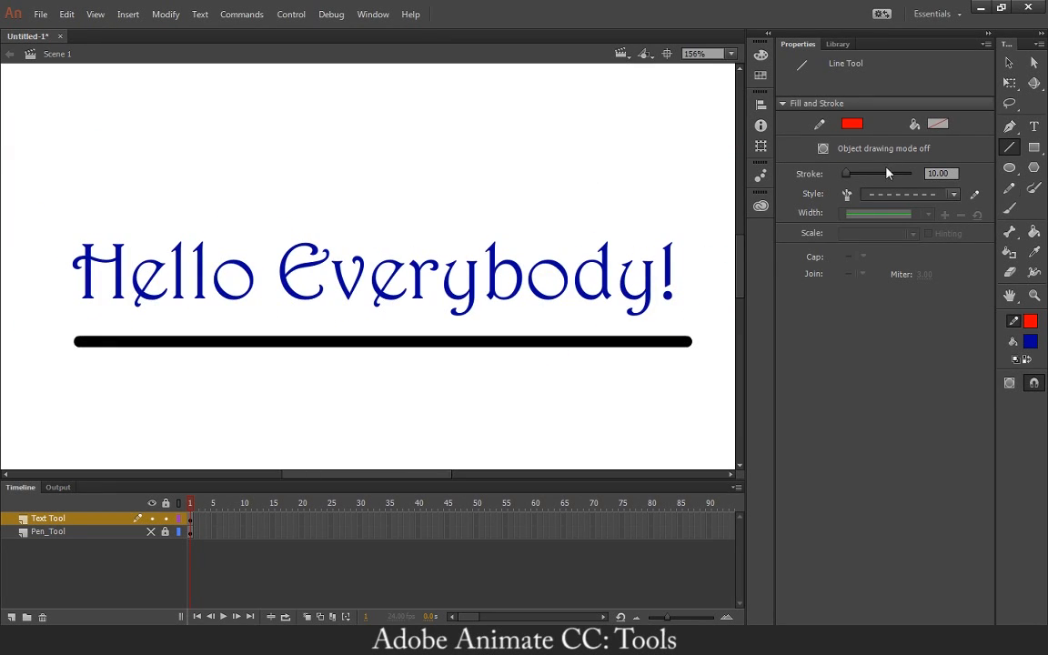
Reduce the line stroke to 5, draw a red dashed line above the text, and undo it.
{"action": "left_click_drag", "start_coordinate": [953, 173], "coordinate": [915, 168]}
{"action": "type", "text": "5"}
{"action": "key", "text": "Return"}
{"action": "left_click_drag", "start_coordinate": [73, 202], "coordinate": [676, 201]}
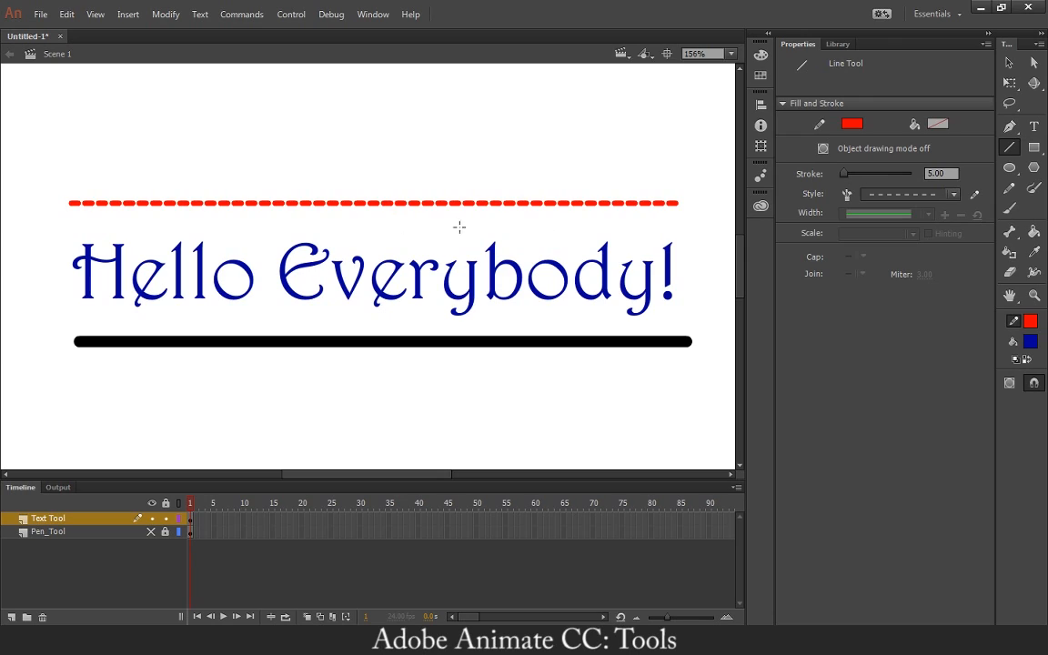
{"action": "key", "text": "ctrl+z"}
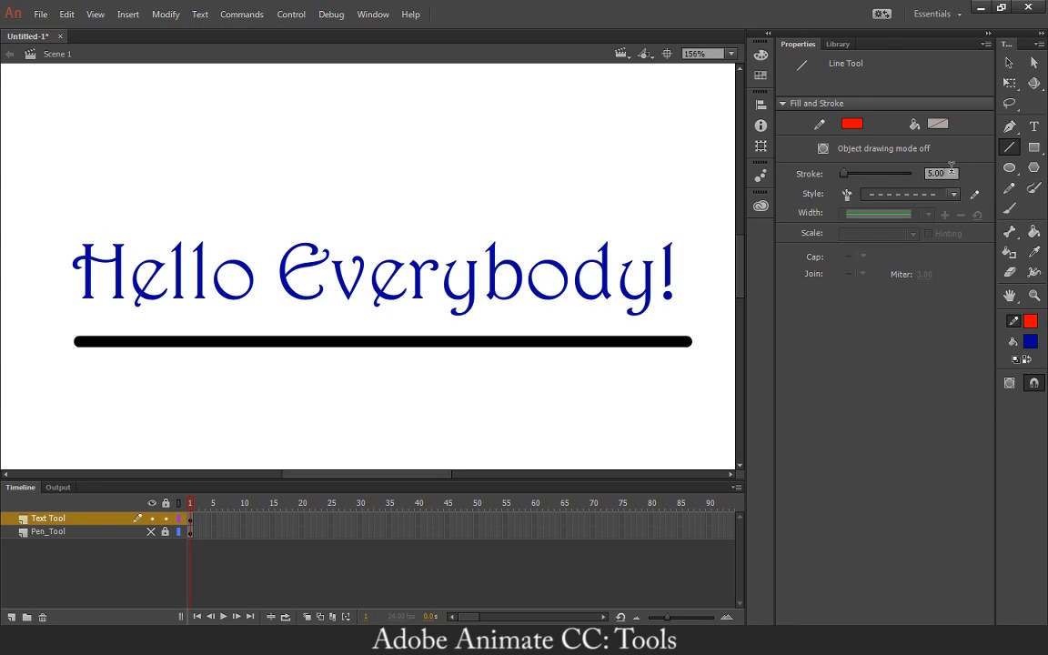
Set the line stroke to 3 and draw a horizontal red dashed line above the "Hello Everybody!" text.
{"action": "left_click", "coordinate": [937, 173]}
{"action": "type", "text": "3"}
{"action": "key", "text": "Return"}
{"action": "left_click_drag", "start_coordinate": [79, 202], "coordinate": [669, 201]}
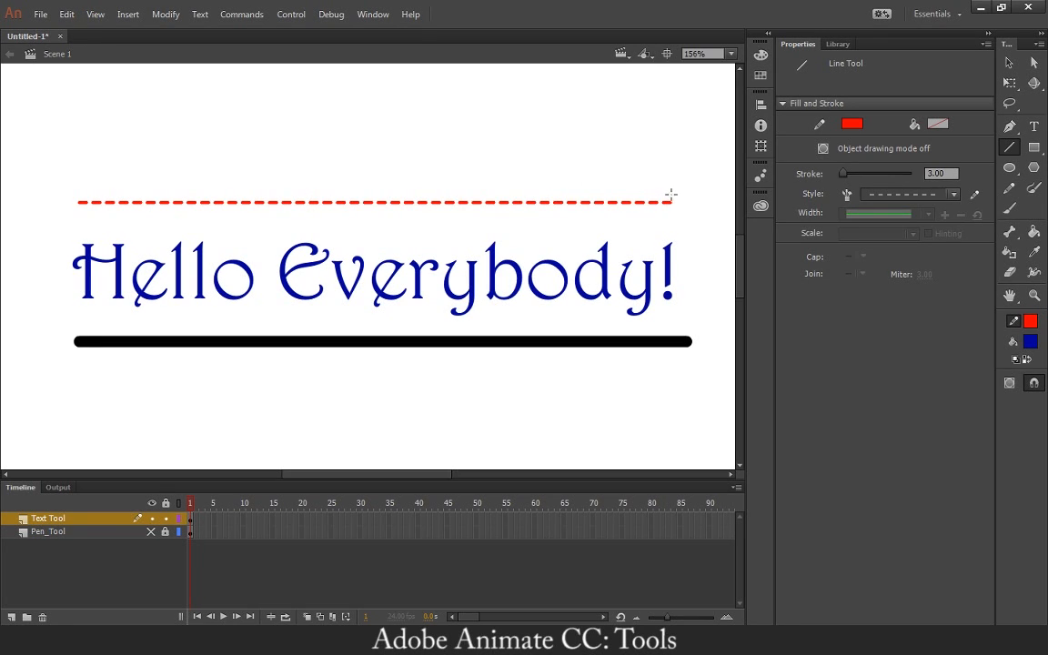
{"action": "left_click", "coordinate": [921, 196]}
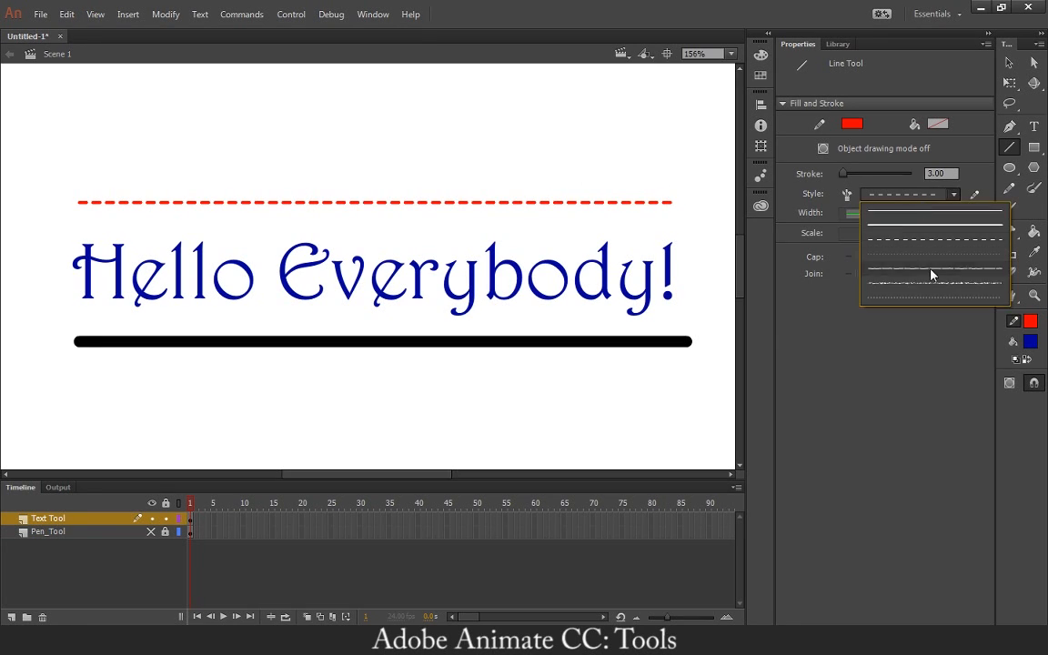
{"action": "left_click", "coordinate": [942, 193]}
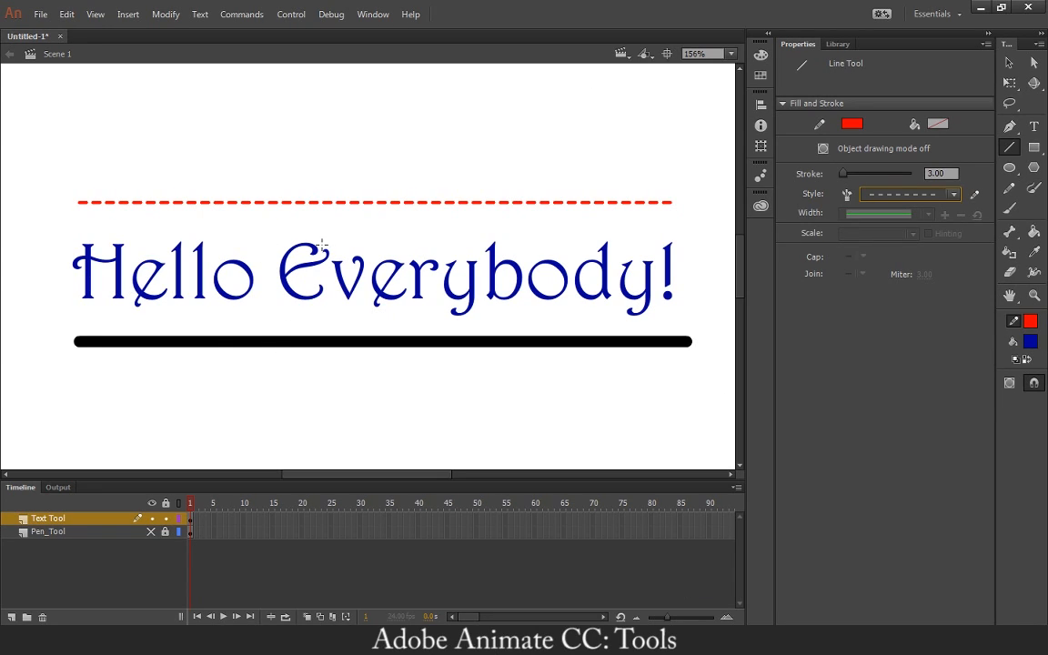
{"action": "key", "text": "ctrl+minus"}
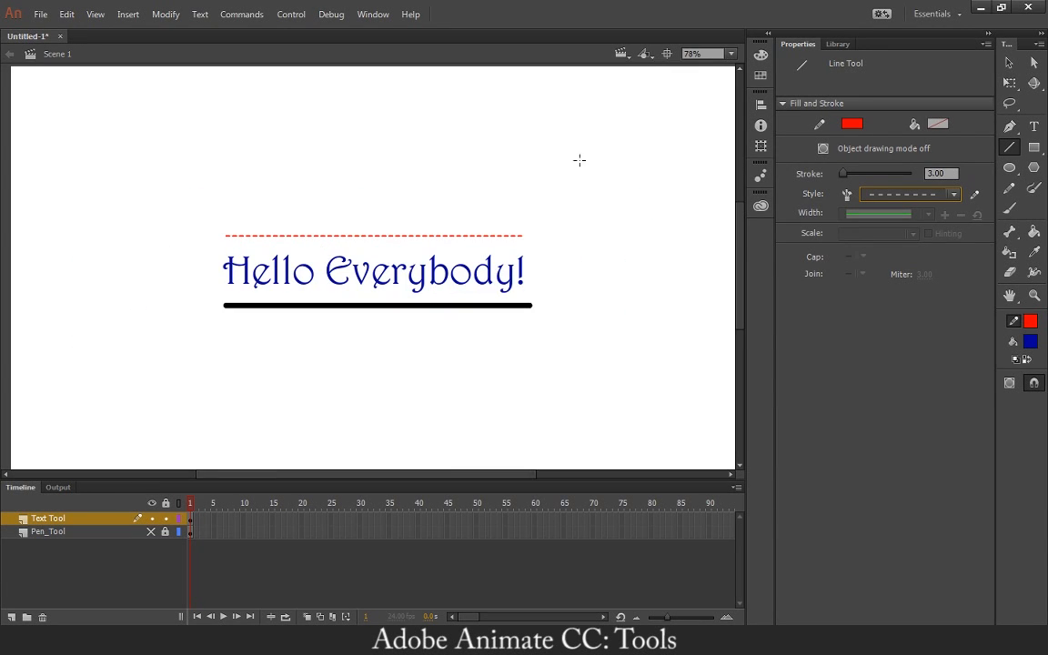
Bend the black line below the text into a downward curve and the red dashed line above it into an upward arch.
{"action": "left_click", "coordinate": [731, 53]}
{"action": "left_click", "coordinate": [728, 87]}
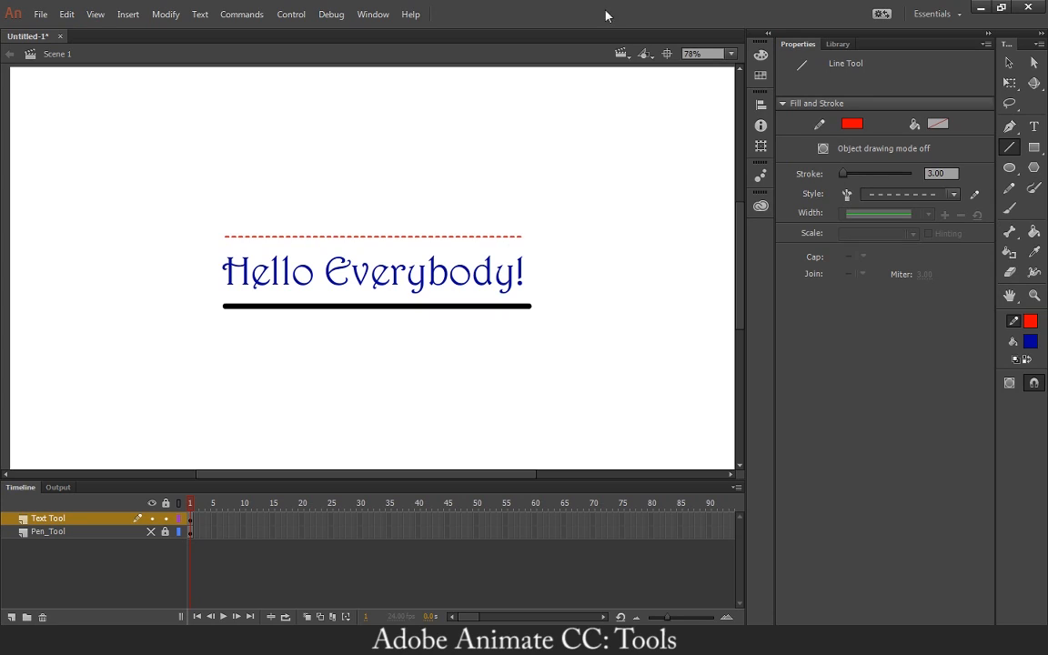
{"action": "left_click", "coordinate": [1008, 63]}
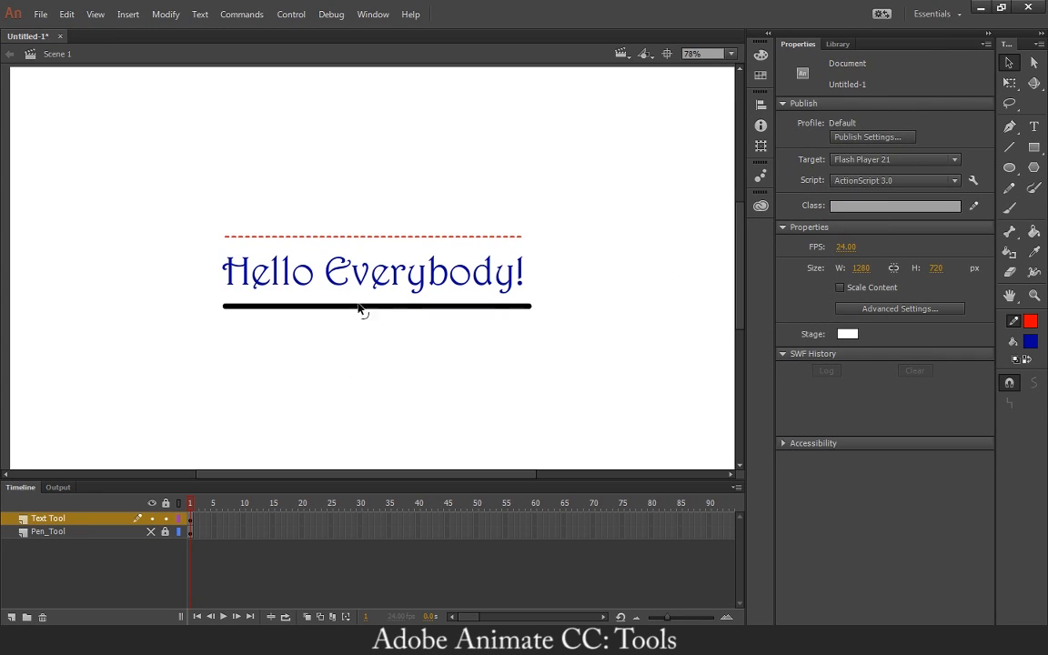
{"action": "left_click_drag", "start_coordinate": [385, 310], "coordinate": [383, 398]}
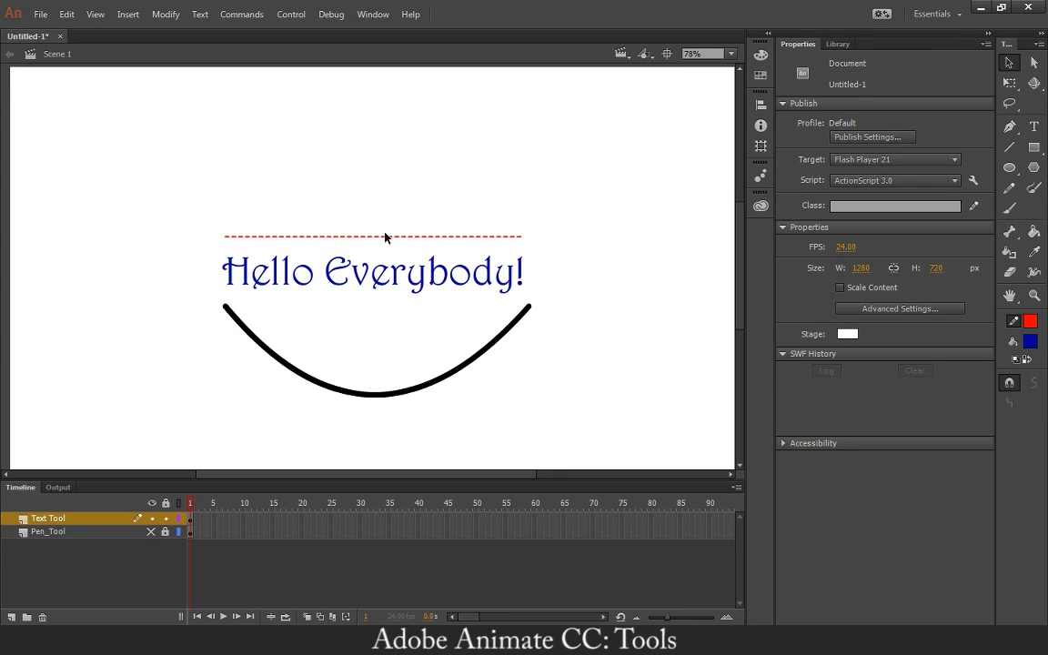
{"action": "left_click_drag", "start_coordinate": [385, 238], "coordinate": [388, 141]}
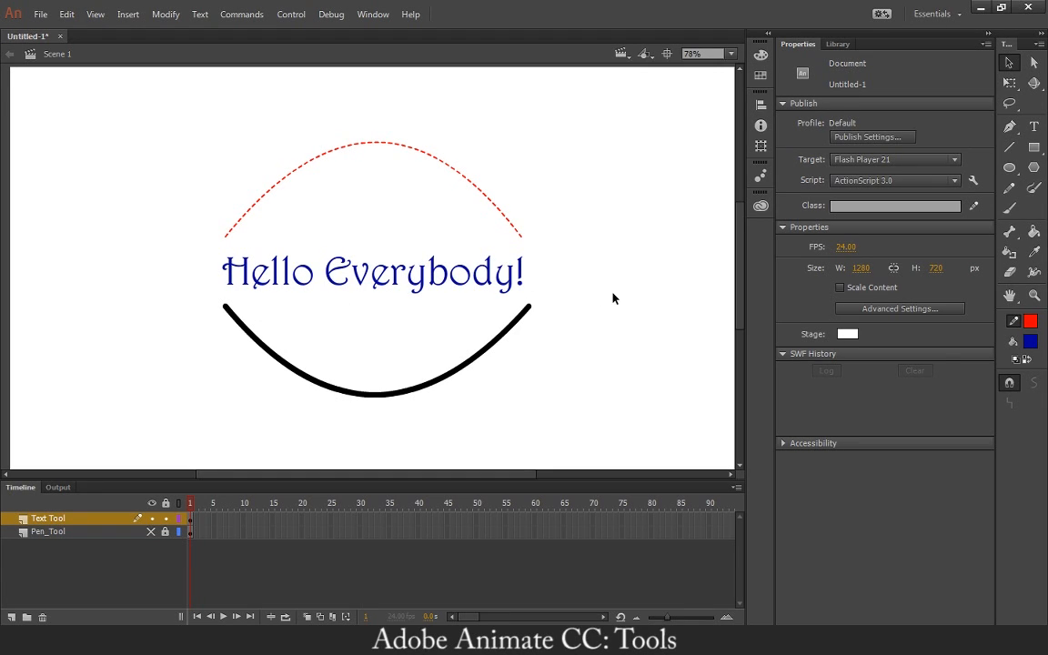
Examine the edges of the "Hello Everybody!" letters up close at up to 2000% magnification.
{"action": "key", "text": "ctrl+equal"}
{"action": "key", "text": "ctrl+equal"}
{"action": "key", "text": "ctrl+equal"}
{"action": "key", "text": "ctrl+equal"}
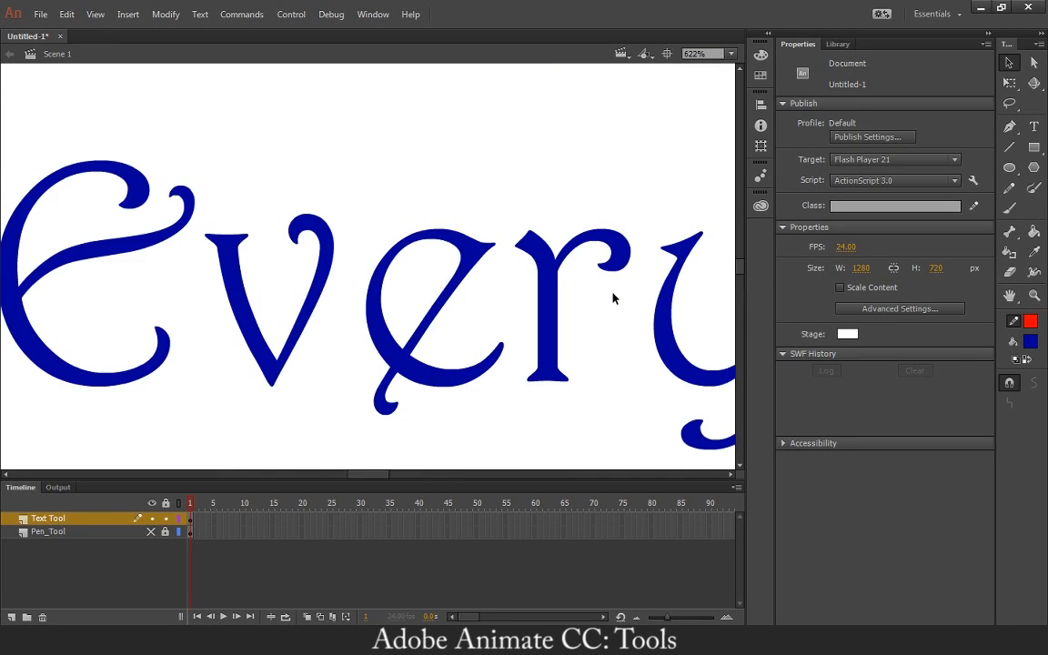
{"action": "key", "text": "ctrl+equal"}
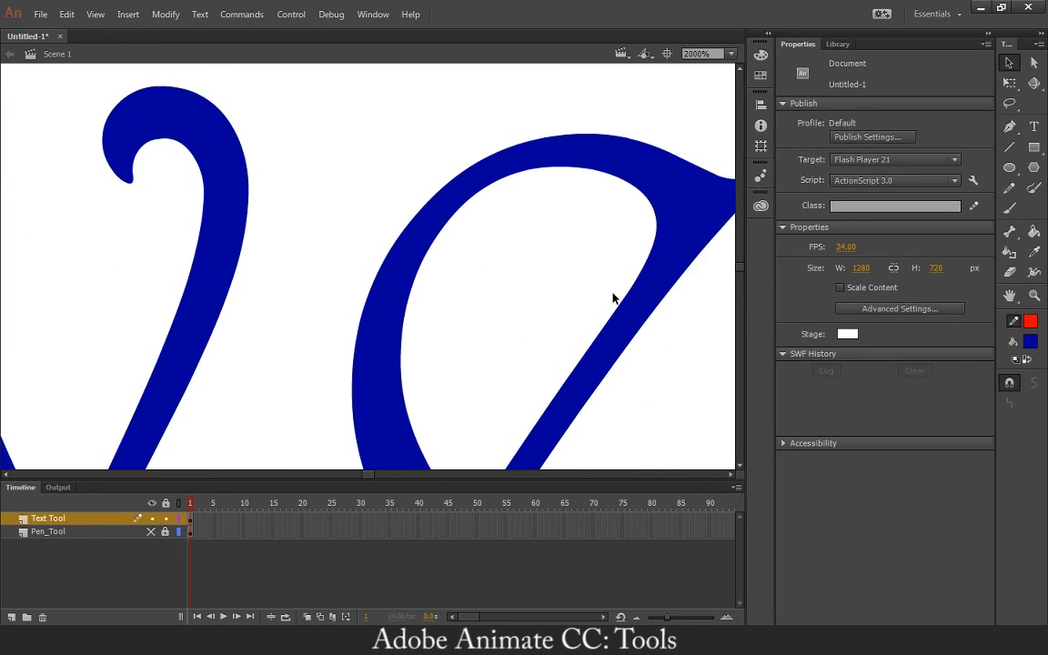
{"action": "key", "text": "space"}
{"action": "left_click_drag", "start_coordinate": [462, 245], "coordinate": [491, 412]}
{"action": "left_click_drag", "start_coordinate": [498, 194], "coordinate": [157, 266]}
{"action": "left_click_drag", "start_coordinate": [436, 201], "coordinate": [218, 230]}
{"action": "left_click_drag", "start_coordinate": [562, 246], "coordinate": [379, 262]}
{"action": "left_click_drag", "start_coordinate": [583, 264], "coordinate": [225, 287]}
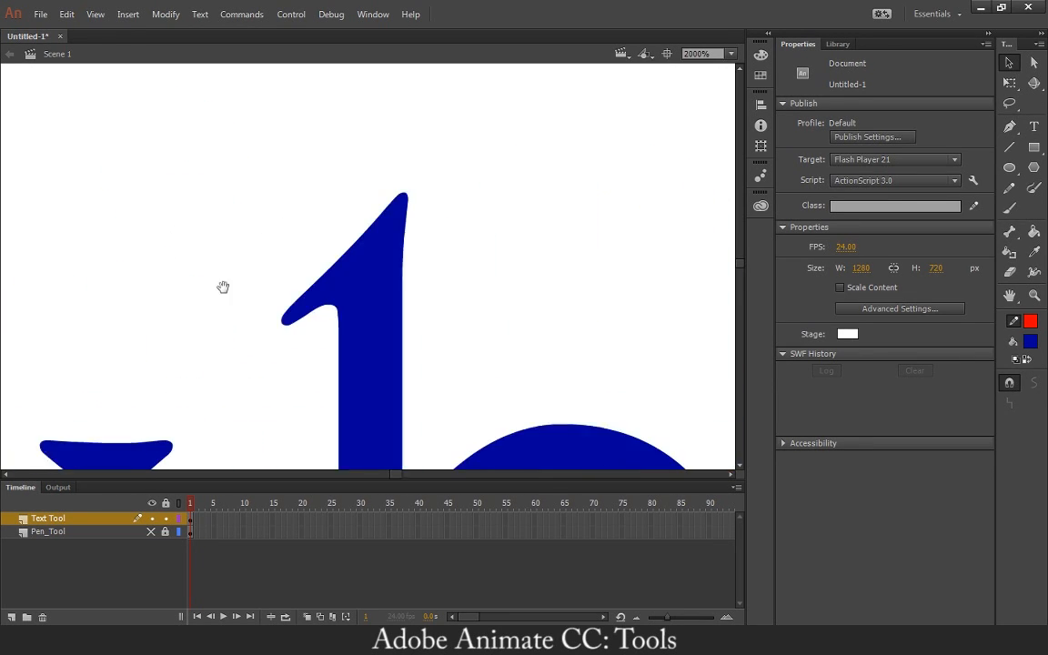
{"action": "left_click_drag", "start_coordinate": [482, 244], "coordinate": [225, 266]}
{"action": "left_click_drag", "start_coordinate": [290, 268], "coordinate": [199, 274]}
{"action": "key", "text": "ctrl+minus"}
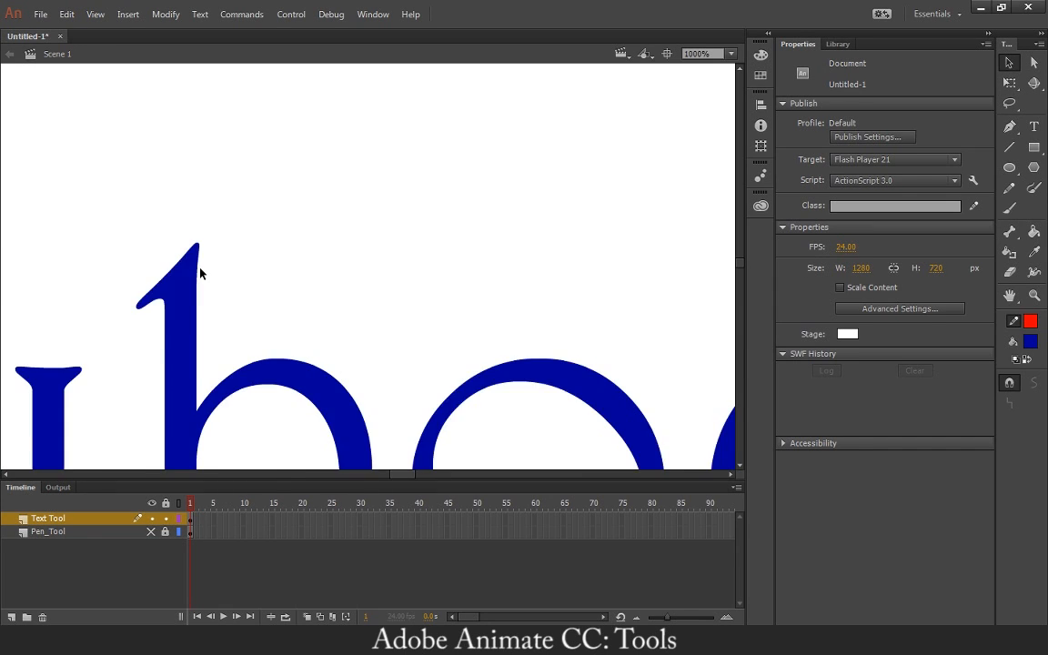
{"action": "key", "text": "ctrl+minus"}
Examine the dashes of the curved red line at 500% magnification, and return to a view of the whole stage.
{"action": "key", "text": "space"}
{"action": "left_click_drag", "start_coordinate": [557, 193], "coordinate": [166, 252]}
{"action": "left_click_drag", "start_coordinate": [291, 202], "coordinate": [442, 353]}
{"action": "left_click_drag", "start_coordinate": [331, 220], "coordinate": [518, 451]}
{"action": "left_click_drag", "start_coordinate": [278, 263], "coordinate": [522, 435]}
{"action": "left_click_drag", "start_coordinate": [269, 306], "coordinate": [565, 357]}
{"action": "left_click_drag", "start_coordinate": [227, 350], "coordinate": [480, 302]}
{"action": "left_click_drag", "start_coordinate": [417, 314], "coordinate": [520, 203]}
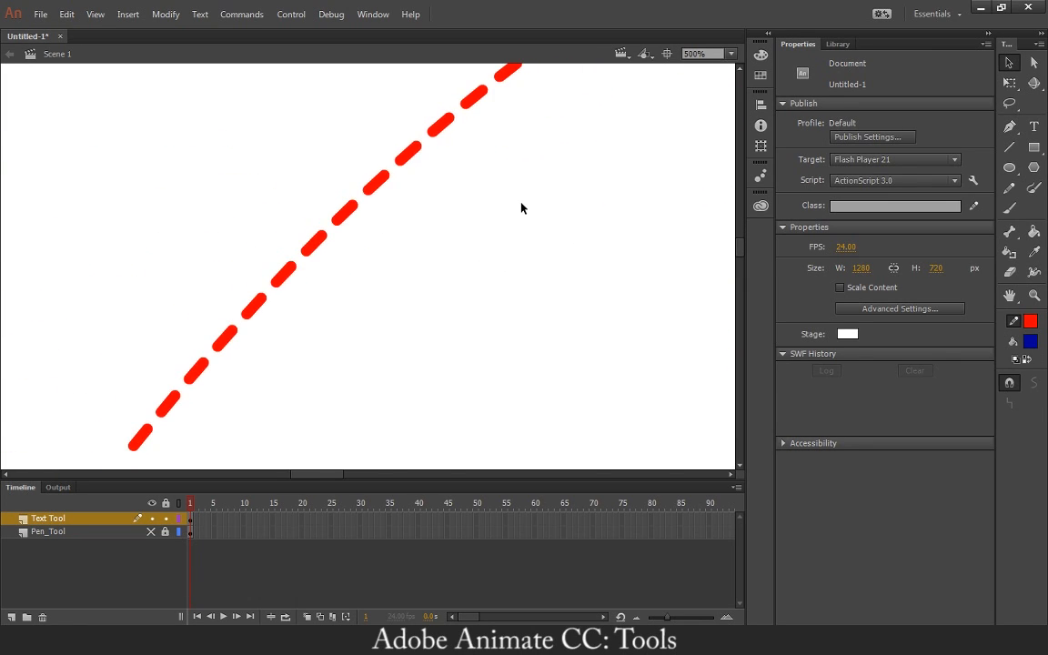
{"action": "key", "text": "ctrl+minus"}
{"action": "key", "text": "ctrl+minus"}
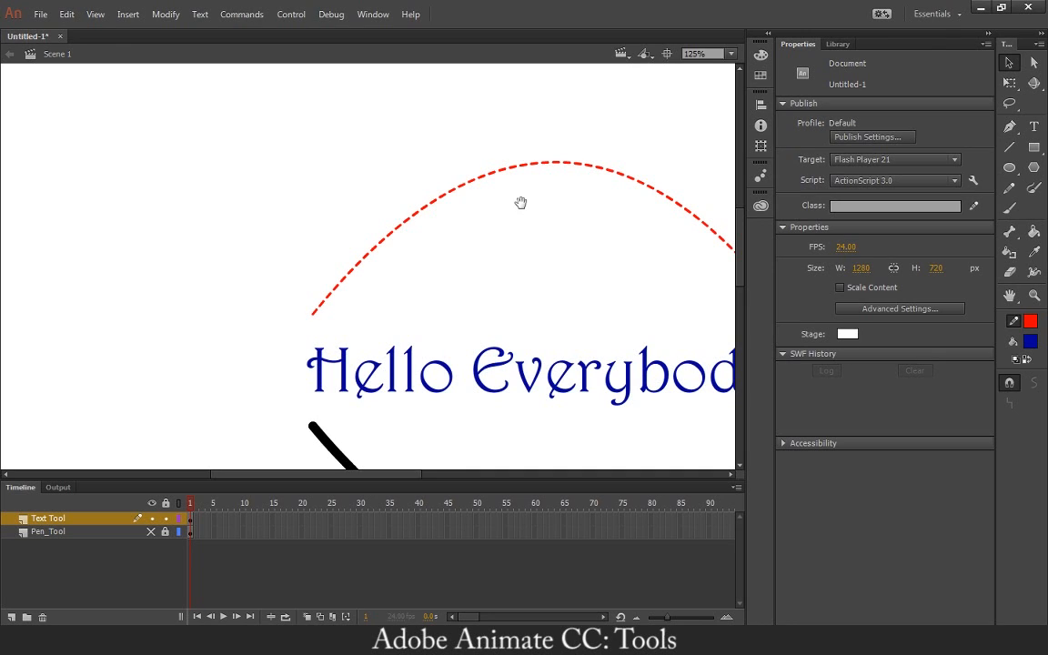
{"action": "left_click_drag", "start_coordinate": [527, 272], "coordinate": [453, 230]}
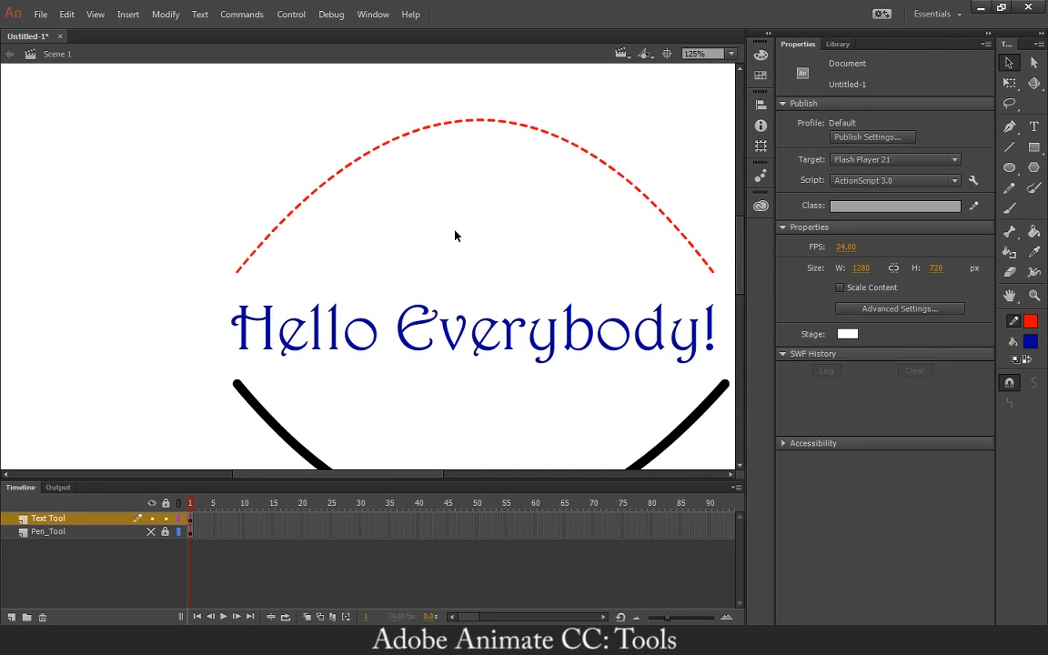
{"action": "key", "text": "ctrl+minus"}
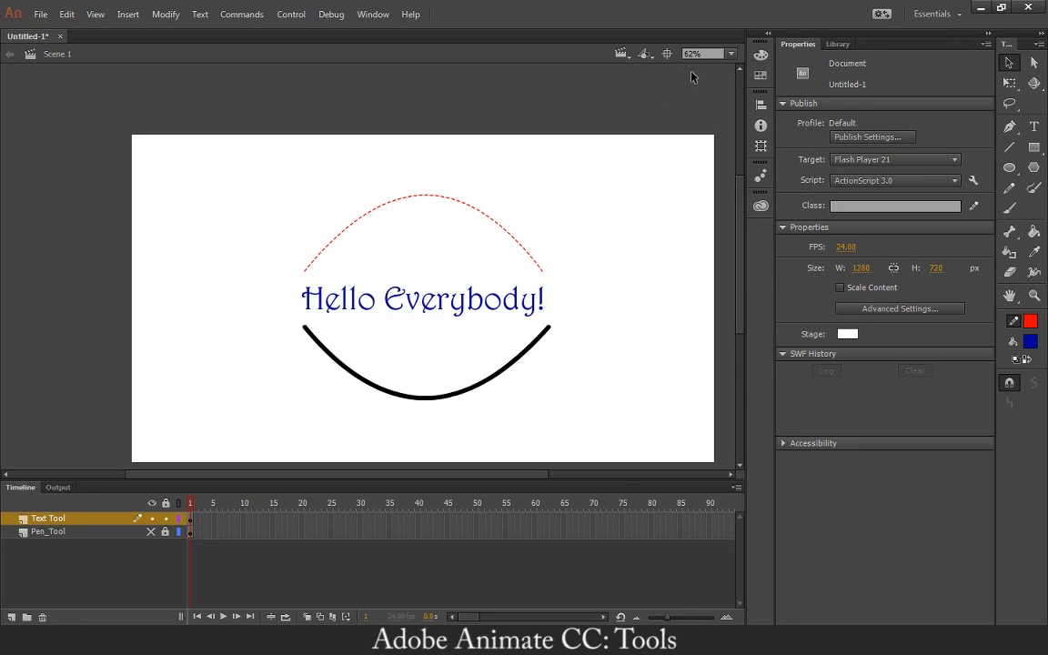
{"action": "left_click", "coordinate": [731, 55]}
{"action": "left_click", "coordinate": [702, 73]}
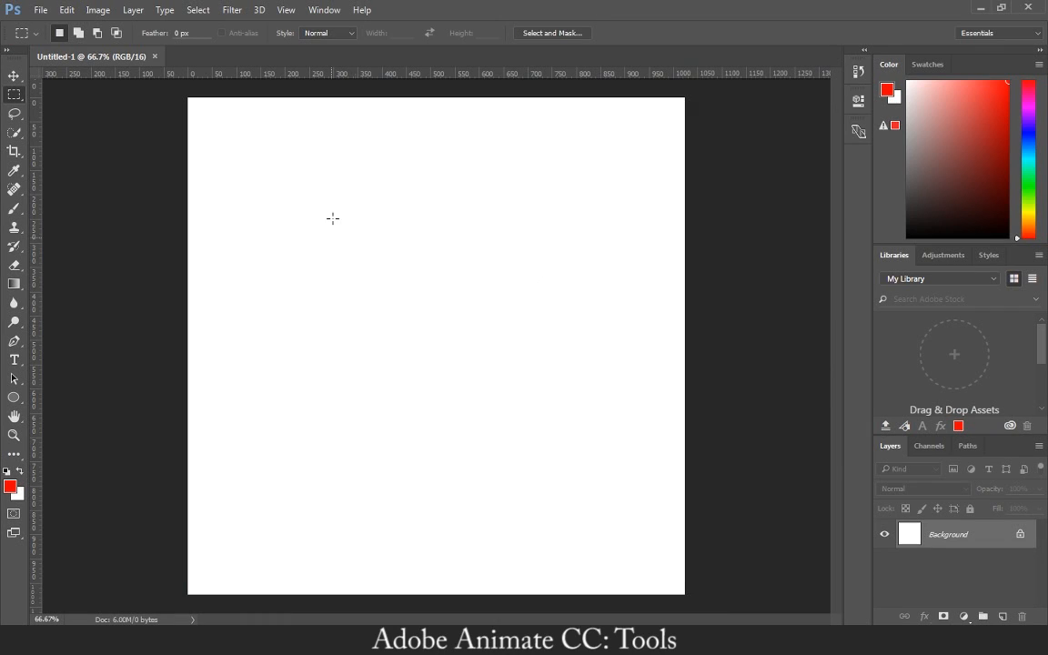
In Photoshop, paint a winding black S-shaped stroke on a new layer with the soft 13 px Brush.
{"action": "left_click", "coordinate": [1002, 617]}
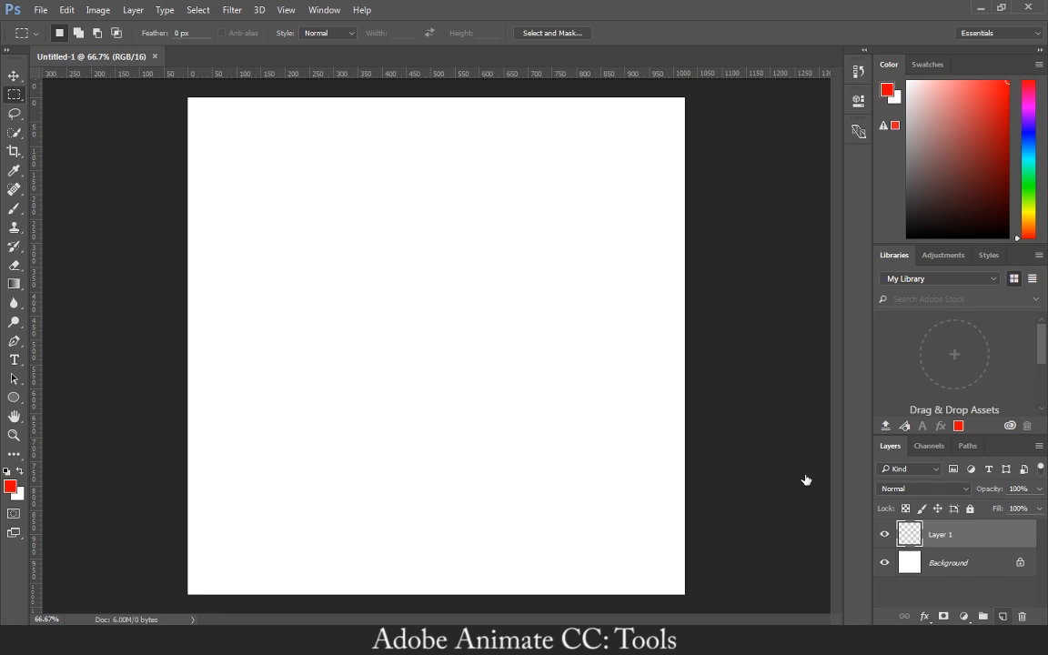
{"action": "left_click", "coordinate": [14, 207]}
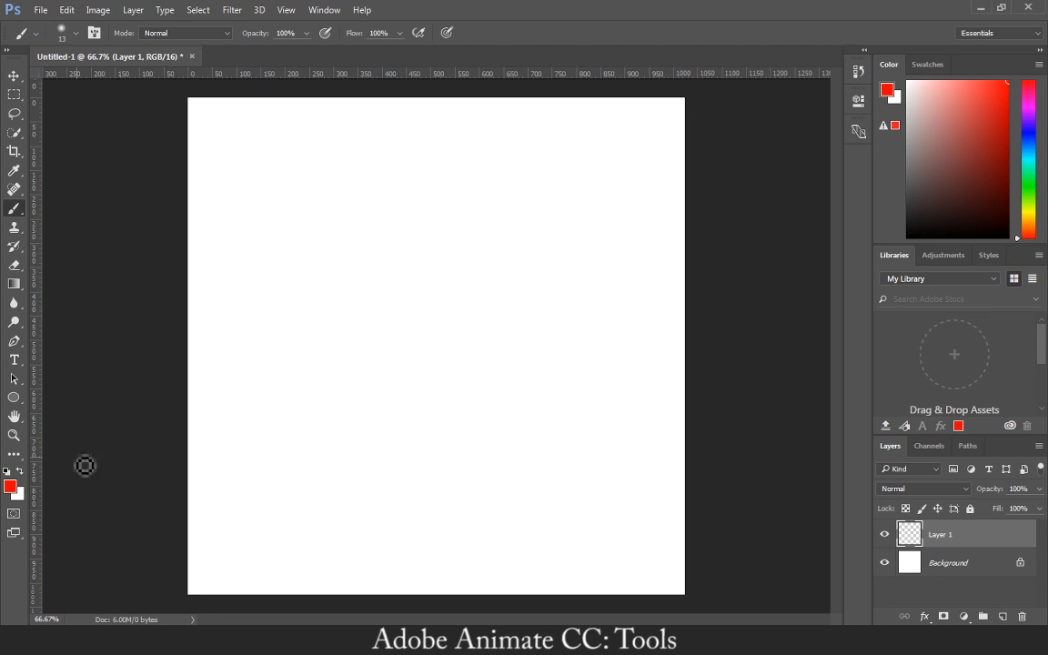
{"action": "key", "text": "i"}
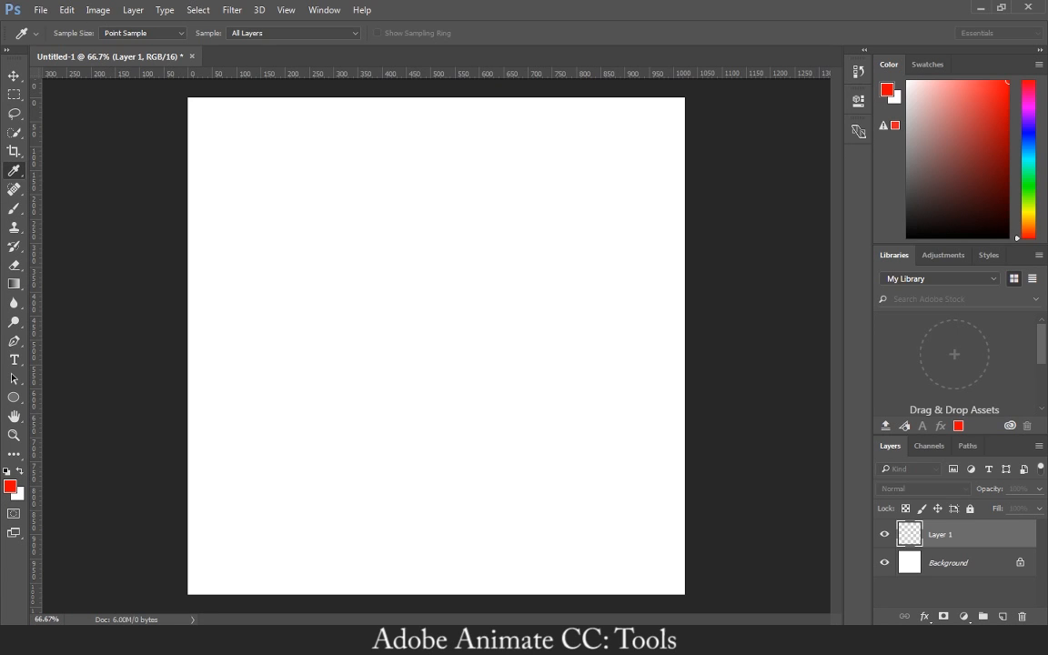
{"action": "key", "text": "b"}
{"action": "key", "text": "d"}
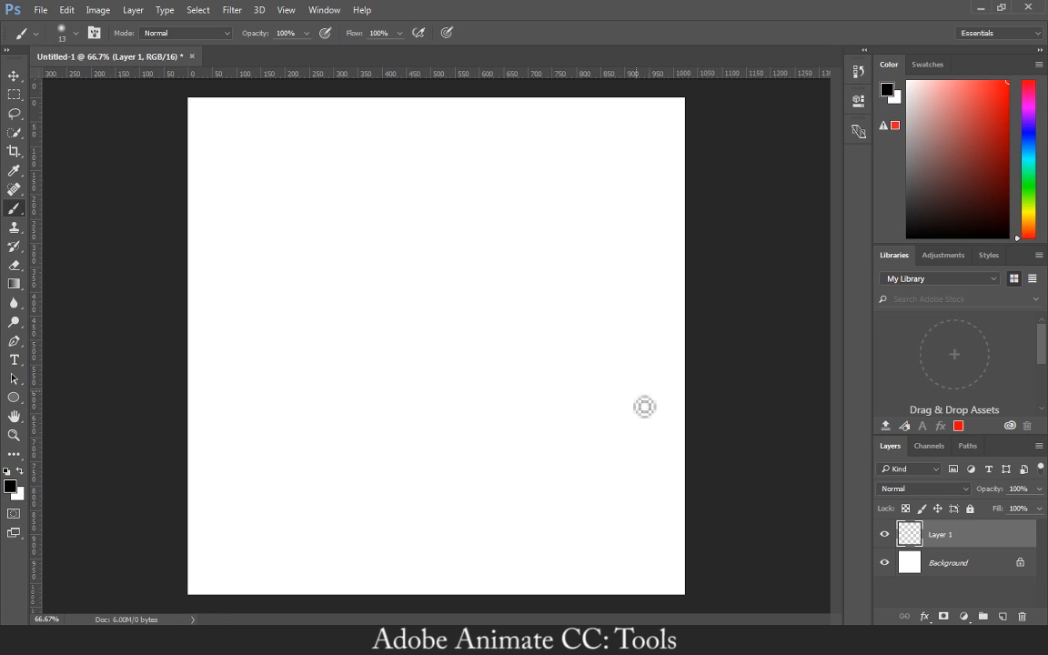
{"action": "mouse_move", "coordinate": [401, 346]}
{"action": "left_mouse_down"}
{"action": "mouse_move", "coordinate": [421, 461]}
{"action": "mouse_move", "coordinate": [511, 396]}
{"action": "mouse_move", "coordinate": [601, 394]}
{"action": "mouse_move", "coordinate": [532, 515]}
{"action": "left_mouse_up"}
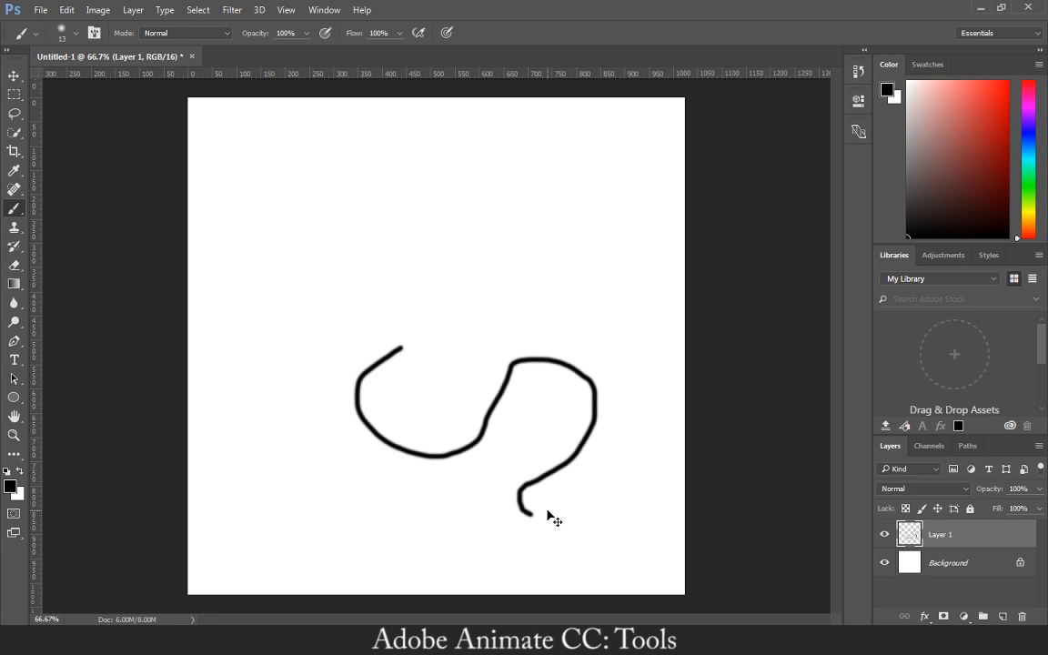
Examine the pixels at the soft stroke's upper end at up to 1600% magnification, and return to the whole canvas.
{"action": "key", "text": "ctrl+plus"}
{"action": "key", "text": "ctrl+plus"}
{"action": "key", "text": "ctrl+plus"}
{"action": "key", "text": "ctrl+plus"}
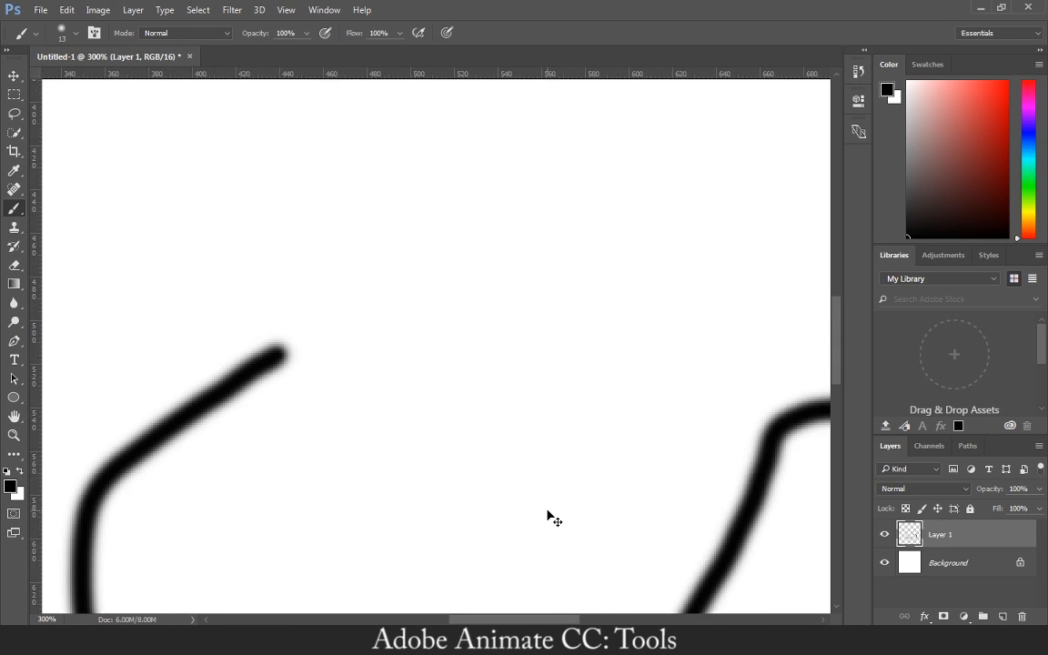
{"action": "key", "text": "ctrl+plus"}
{"action": "key", "text": "ctrl+plus"}
{"action": "key", "text": "ctrl+plus"}
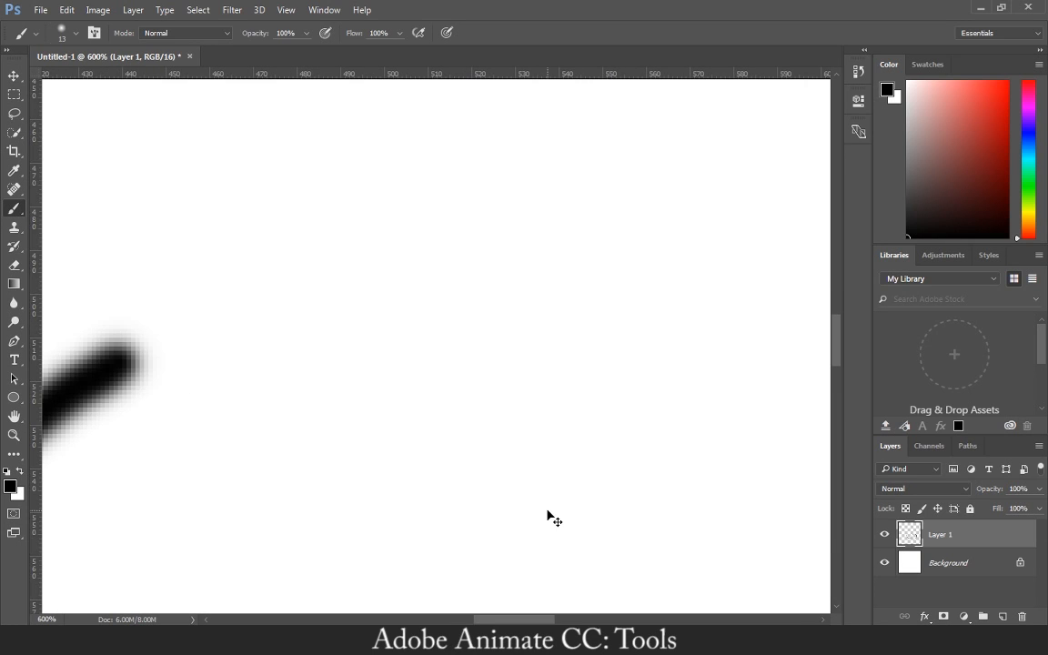
{"action": "key", "text": "space"}
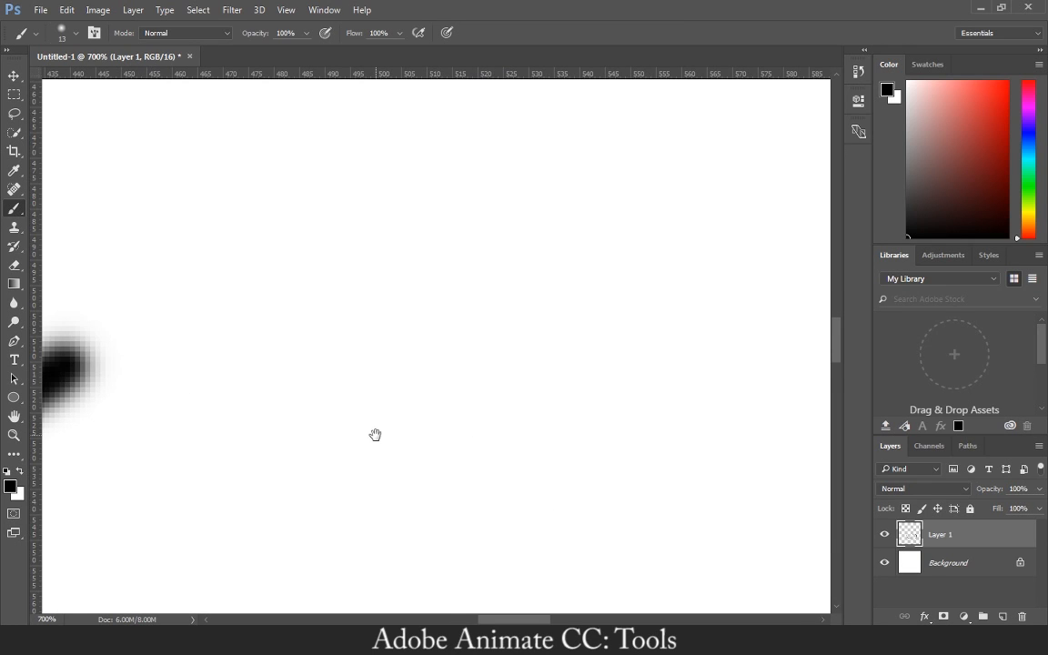
{"action": "left_click_drag", "start_coordinate": [442, 433], "coordinate": [690, 386]}
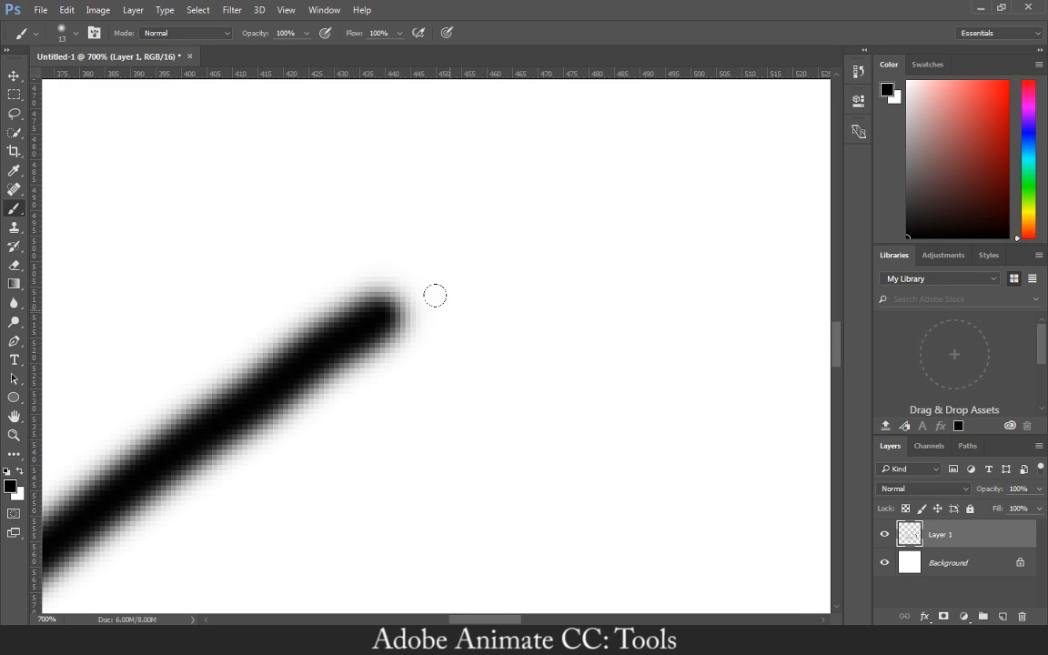
{"action": "key", "text": "ctrl+plus"}
{"action": "key", "text": "ctrl+plus"}
{"action": "key", "text": "ctrl+plus"}
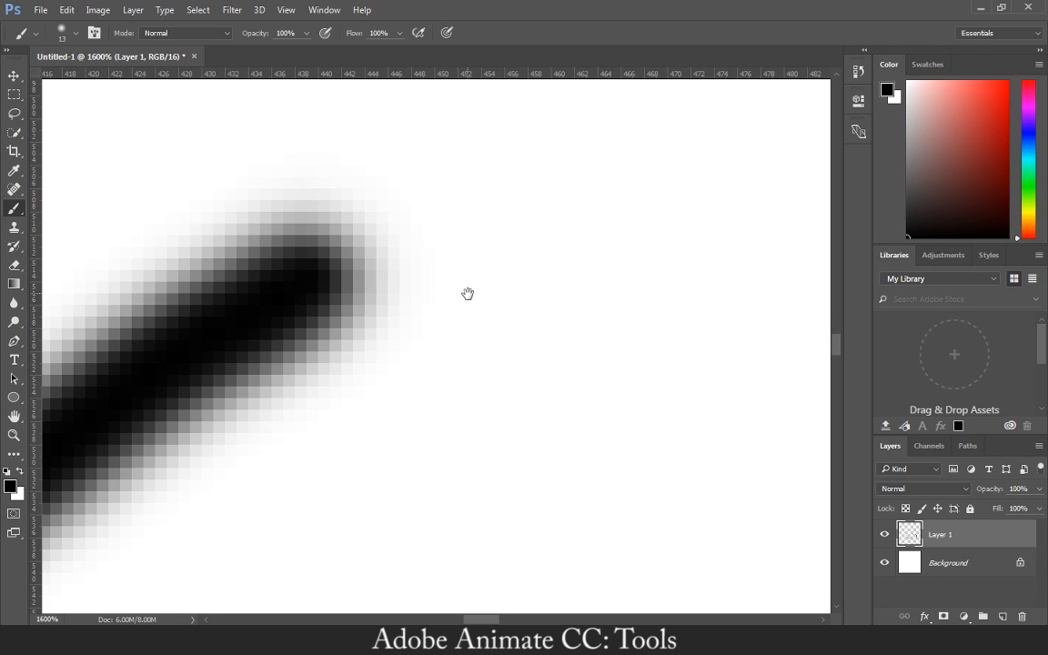
{"action": "mouse_move", "coordinate": [467, 295]}
{"action": "left_mouse_down"}
{"action": "mouse_move", "coordinate": [662, 306]}
{"action": "mouse_move", "coordinate": [679, 290]}
{"action": "mouse_move", "coordinate": [673, 271]}
{"action": "left_mouse_up"}
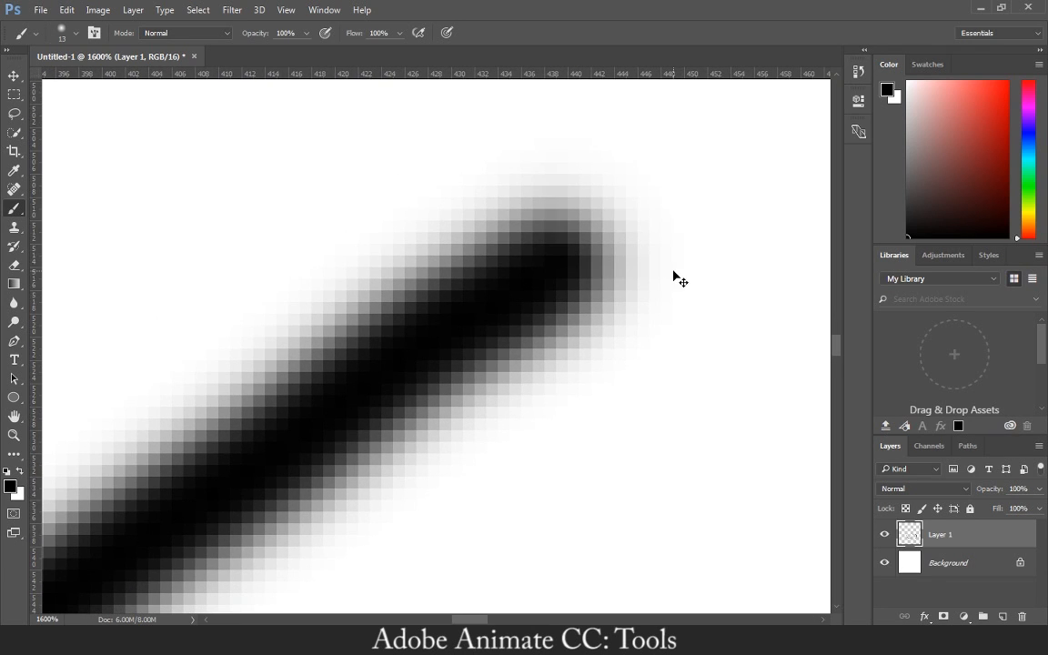
{"action": "key", "text": "ctrl+0"}
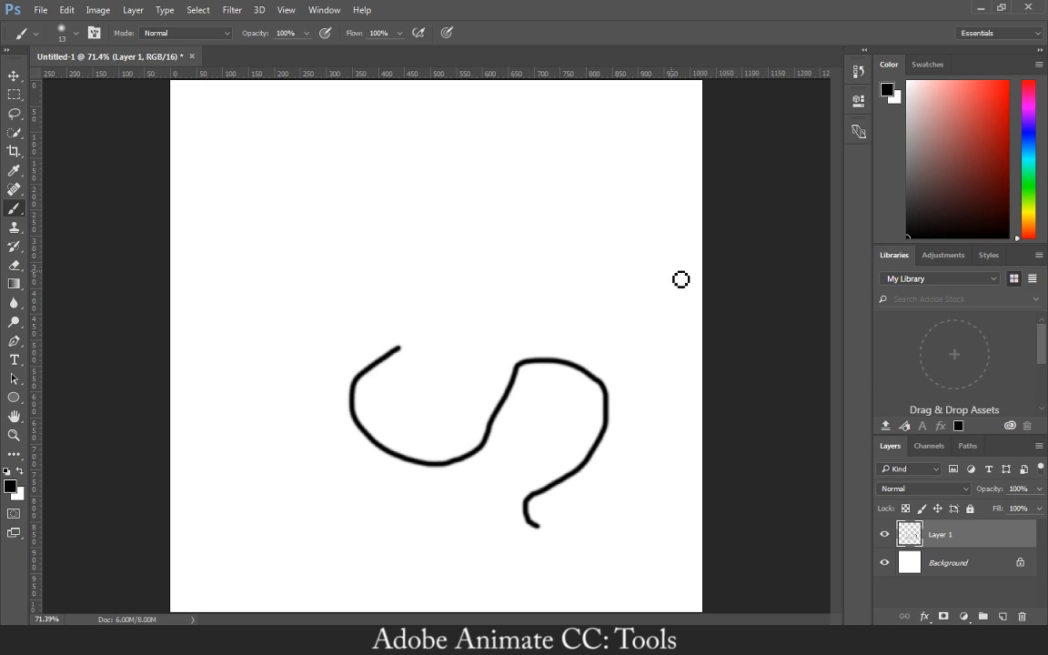
Increase the Brush hardness and paint an angular black stroke above the S-shaped one.
{"action": "right_click", "coordinate": [464, 312]}
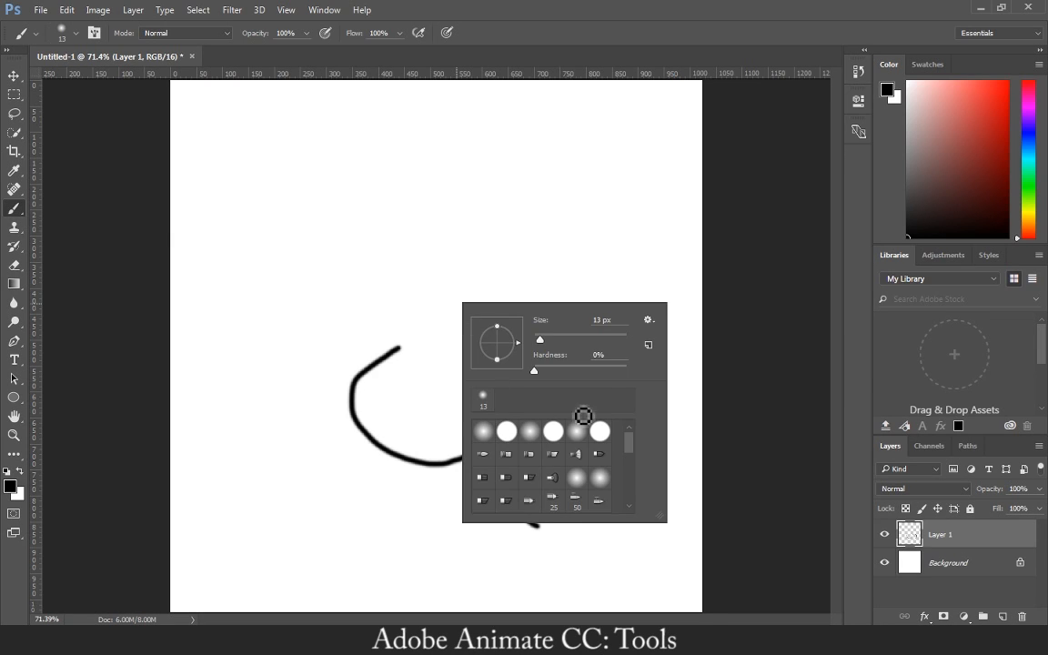
{"action": "left_click", "coordinate": [535, 373]}
{"action": "mouse_move", "coordinate": [386, 210]}
{"action": "left_mouse_down"}
{"action": "mouse_move", "coordinate": [600, 304]}
{"action": "mouse_move", "coordinate": [448, 303]}
{"action": "left_mouse_up"}
Examine the pixels along the hard-edged stroke at up to 1200% magnification, and return to the whole canvas.
{"action": "key", "text": "ctrl+plus"}
{"action": "key", "text": "ctrl+plus"}
{"action": "key", "text": "ctrl+plus"}
{"action": "key", "text": "ctrl+plus"}
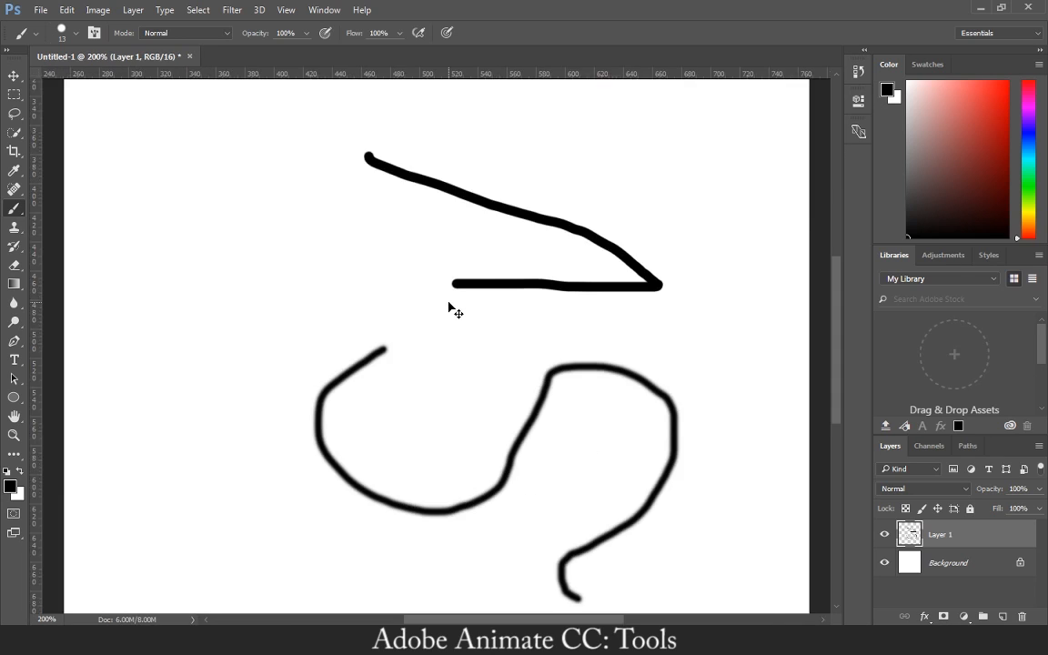
{"action": "left_click_drag", "start_coordinate": [551, 250], "coordinate": [390, 393]}
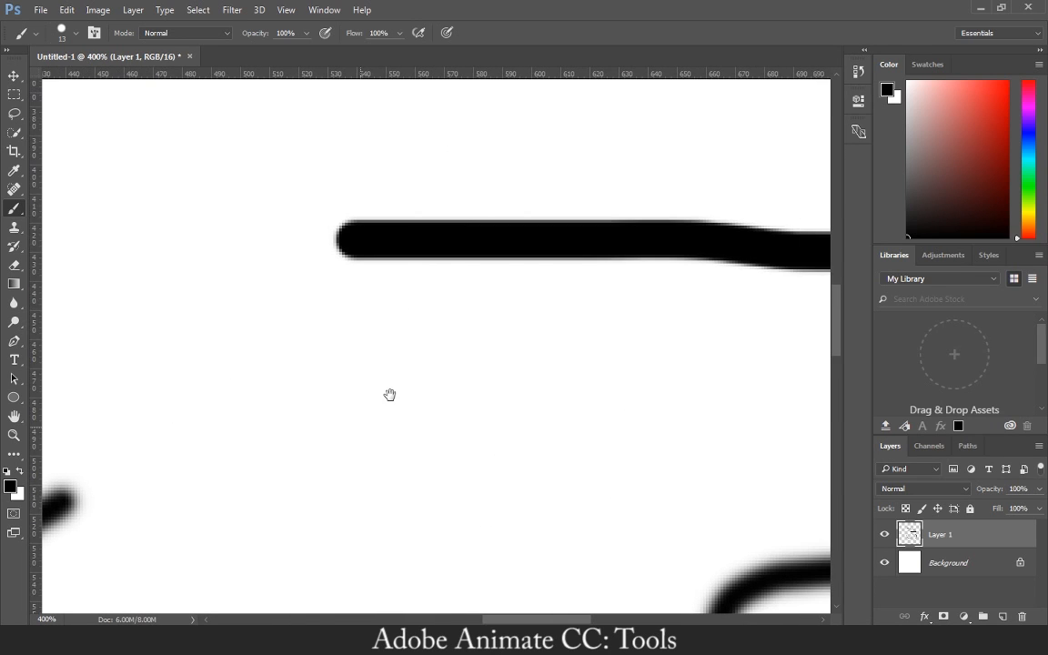
{"action": "key", "text": "ctrl+plus"}
{"action": "key", "text": "ctrl+plus"}
{"action": "key", "text": "ctrl+plus"}
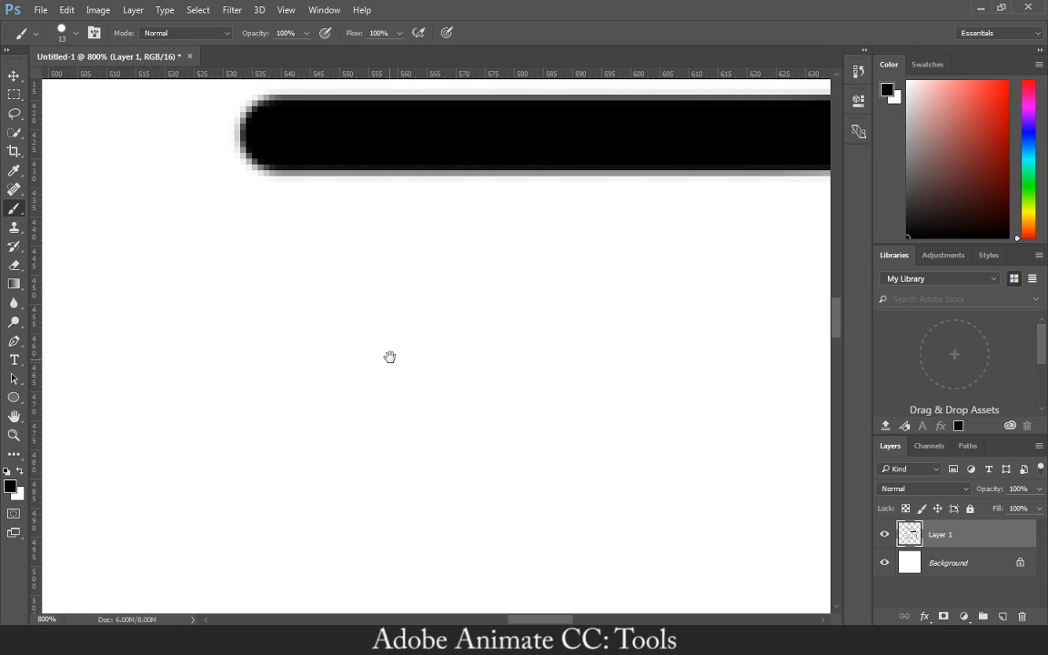
{"action": "mouse_move", "coordinate": [389, 345]}
{"action": "left_mouse_down"}
{"action": "mouse_move", "coordinate": [400, 427]}
{"action": "mouse_move", "coordinate": [360, 471]}
{"action": "left_mouse_up"}
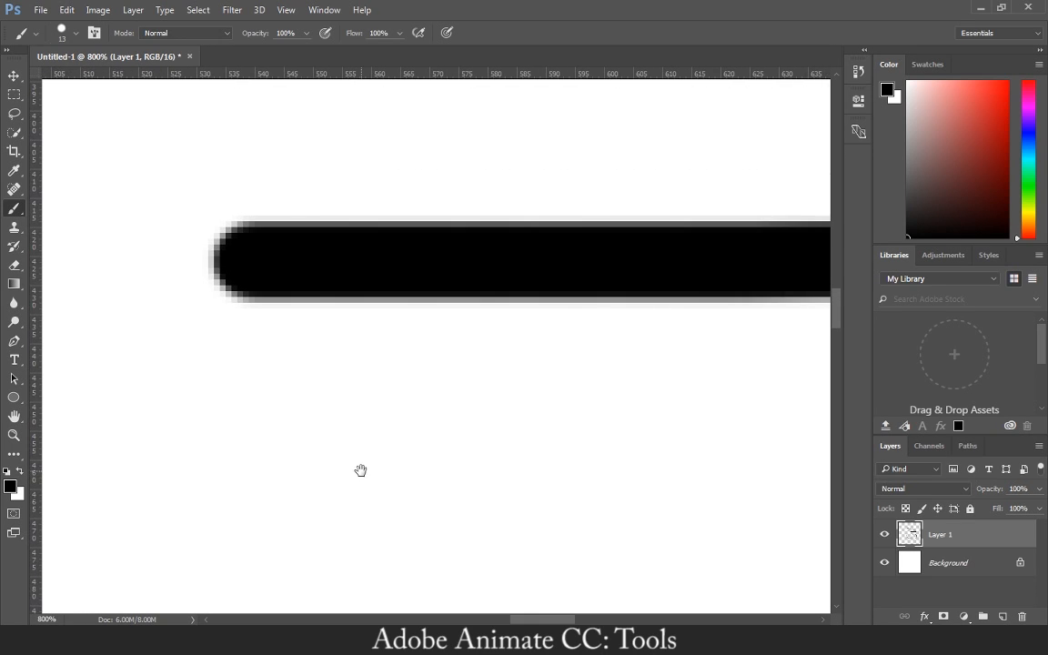
{"action": "key", "text": "ctrl+plus"}
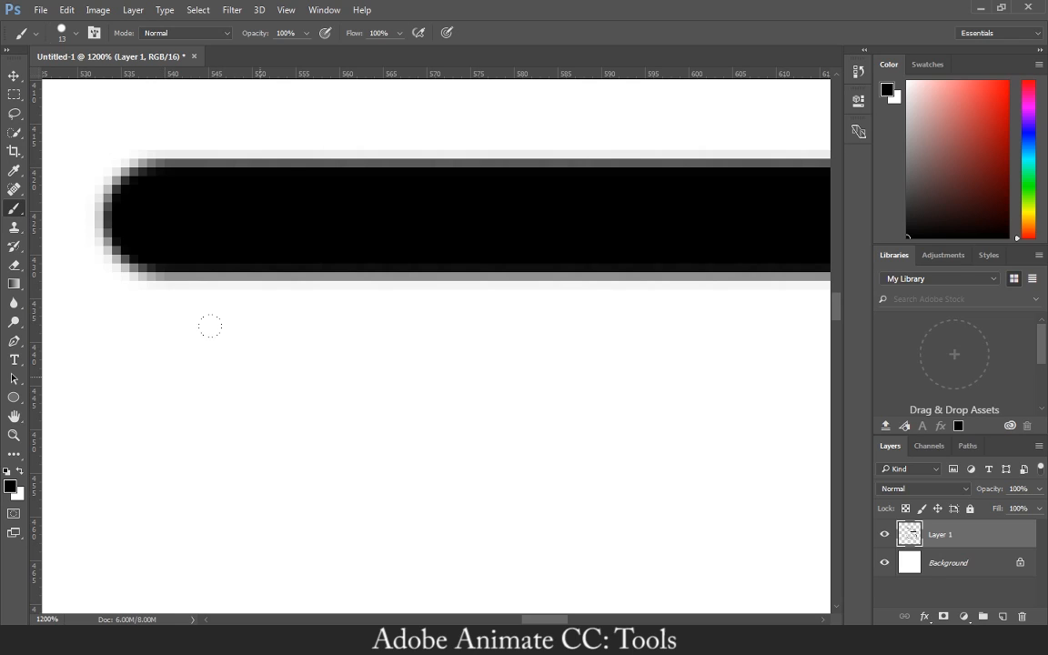
{"action": "key", "text": "ctrl+0"}
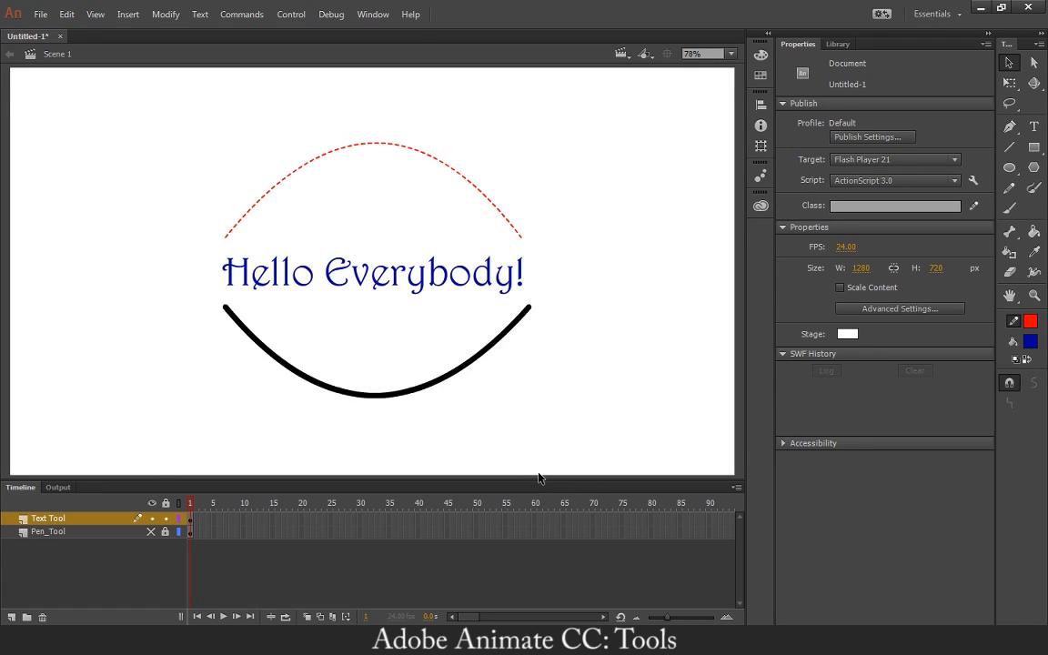
Switch back to Animate and examine the letter edges in "Everybody" at 2000% and 500% magnification.
{"action": "key", "text": "ctrl+equal"}
{"action": "key", "text": "ctrl+equal"}
{"action": "key", "text": "ctrl+equal"}
{"action": "key", "text": "ctrl+equal"}
{"action": "key", "text": "ctrl+equal"}
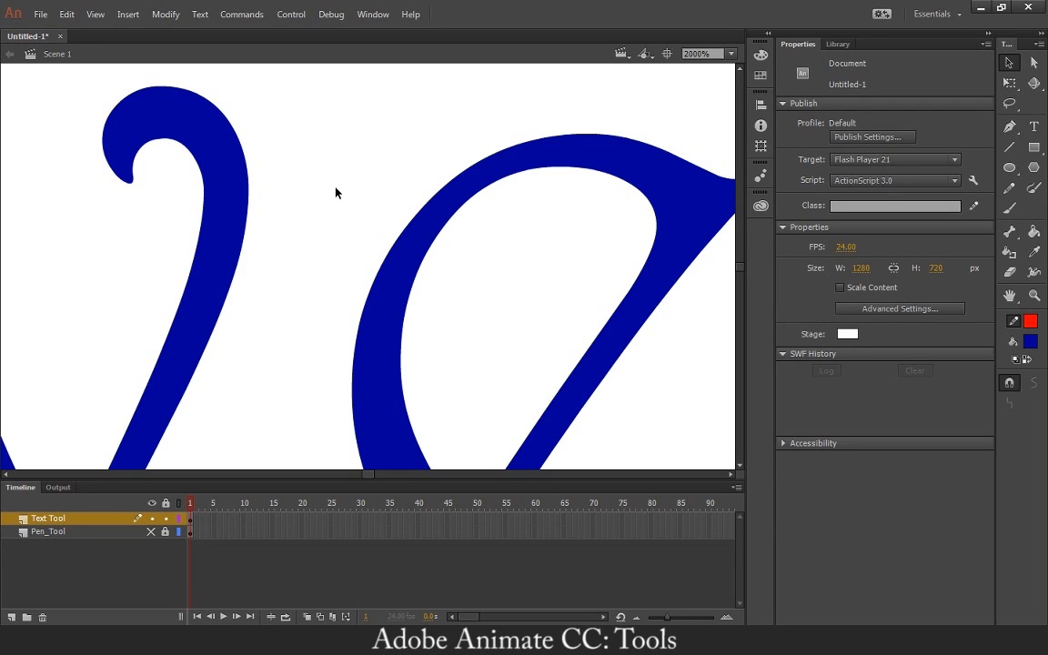
{"action": "scroll", "coordinate": [336, 192], "scroll_direction": "up", "scroll_amount": 1}
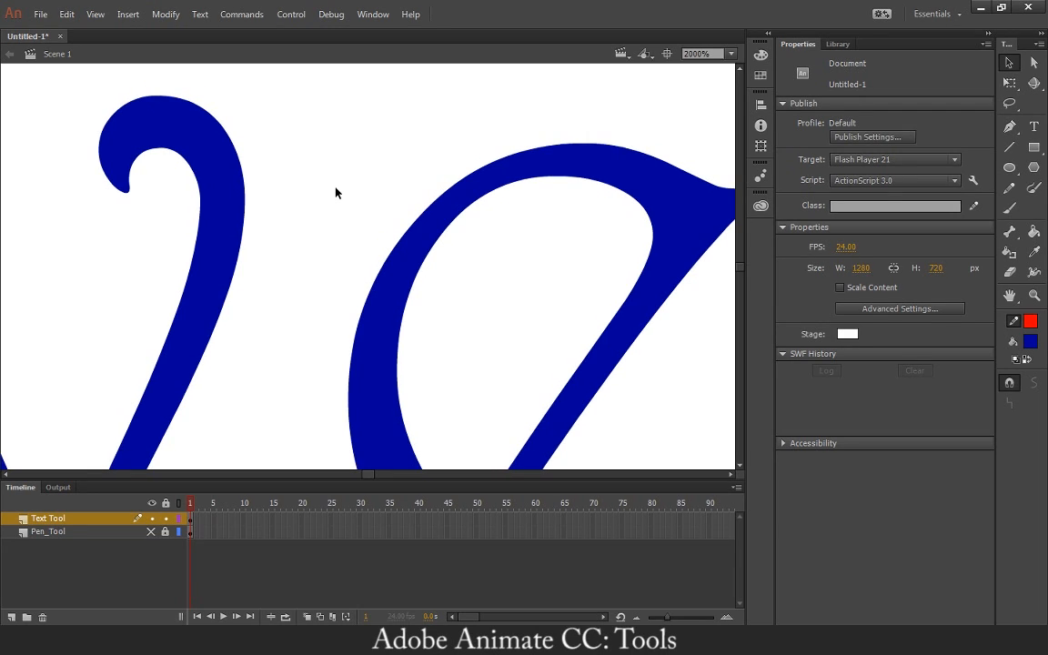
{"action": "key", "text": "ctrl+minus"}
{"action": "key", "text": "ctrl+minus"}
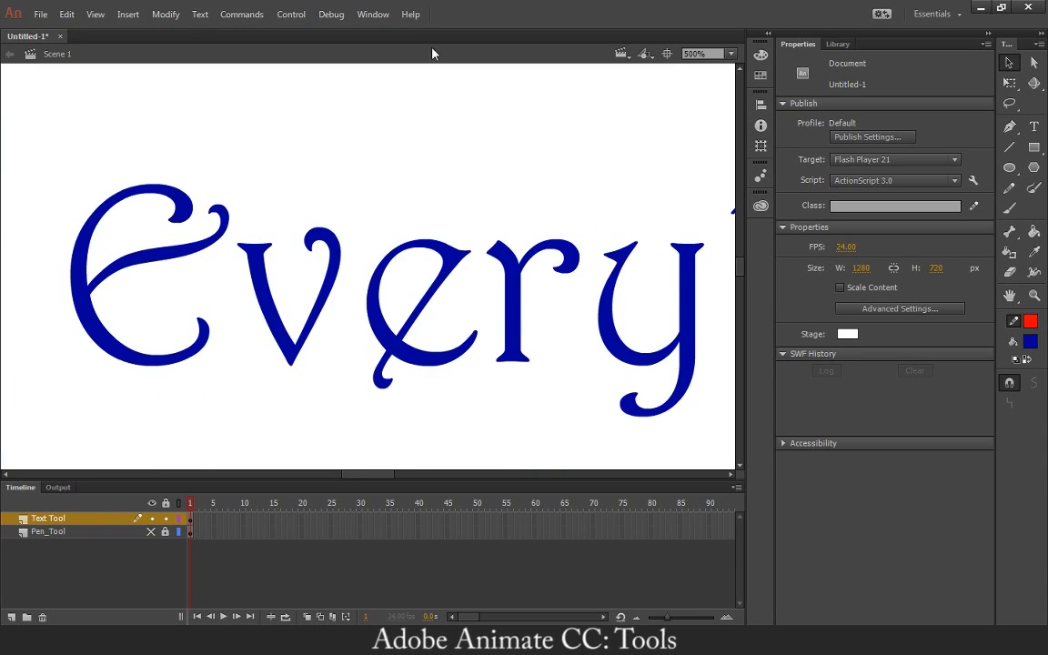
Cut the dashed red arc and the thick black arc from the Text Tool layer, leaving the text in place.
{"action": "left_click", "coordinate": [732, 55]}
{"action": "left_click", "coordinate": [727, 71]}
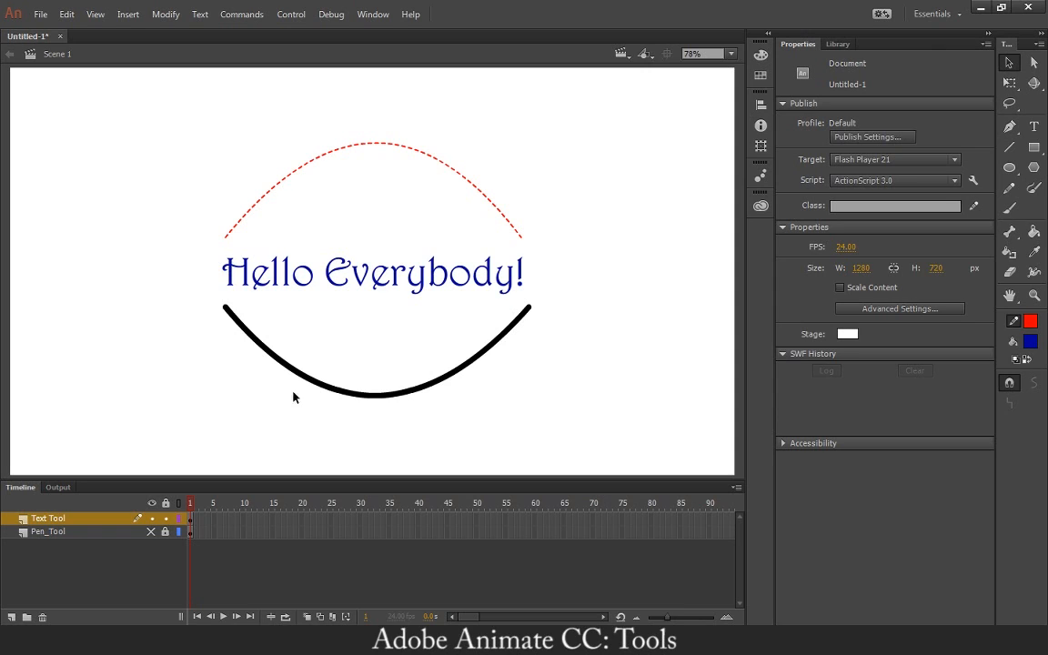
{"action": "left_click", "coordinate": [62, 534]}
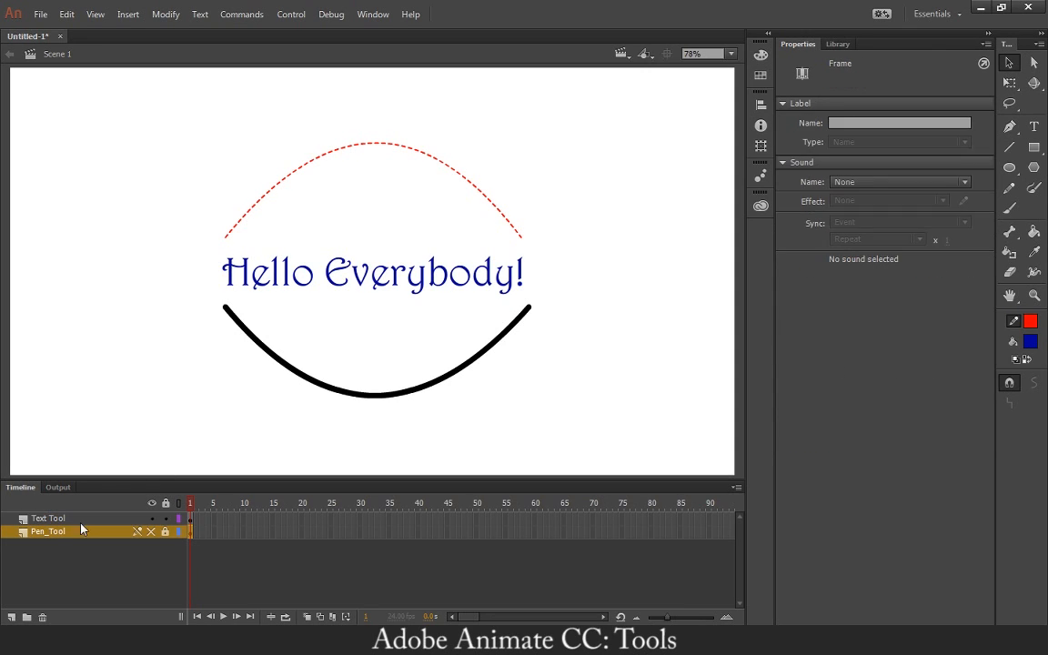
{"action": "left_click", "coordinate": [105, 518]}
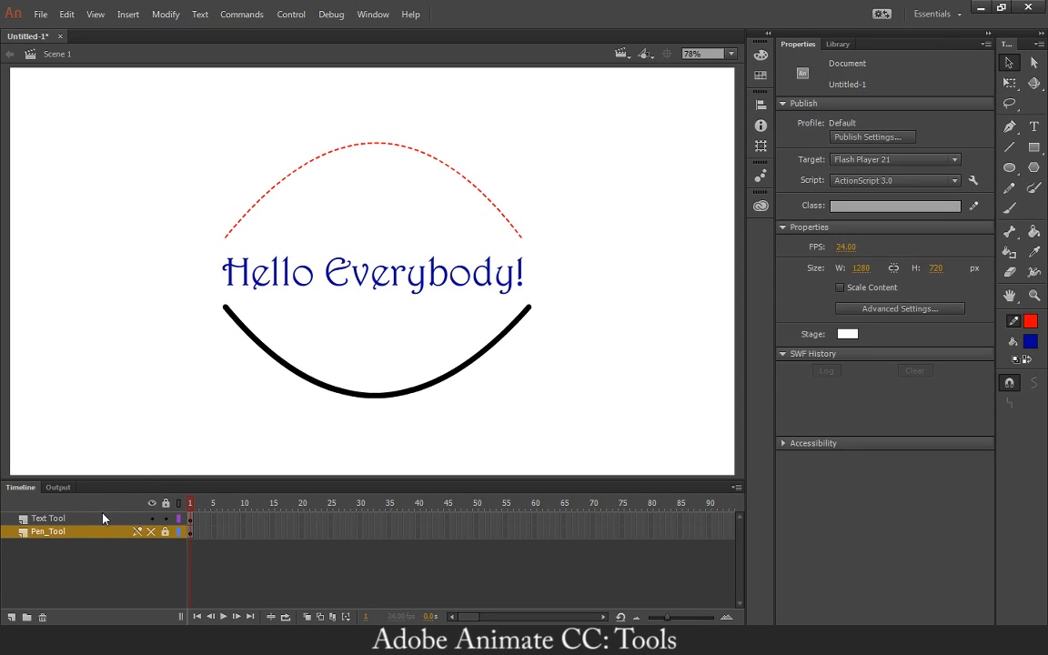
{"action": "left_click", "coordinate": [301, 386]}
{"action": "left_click", "coordinate": [259, 200]}
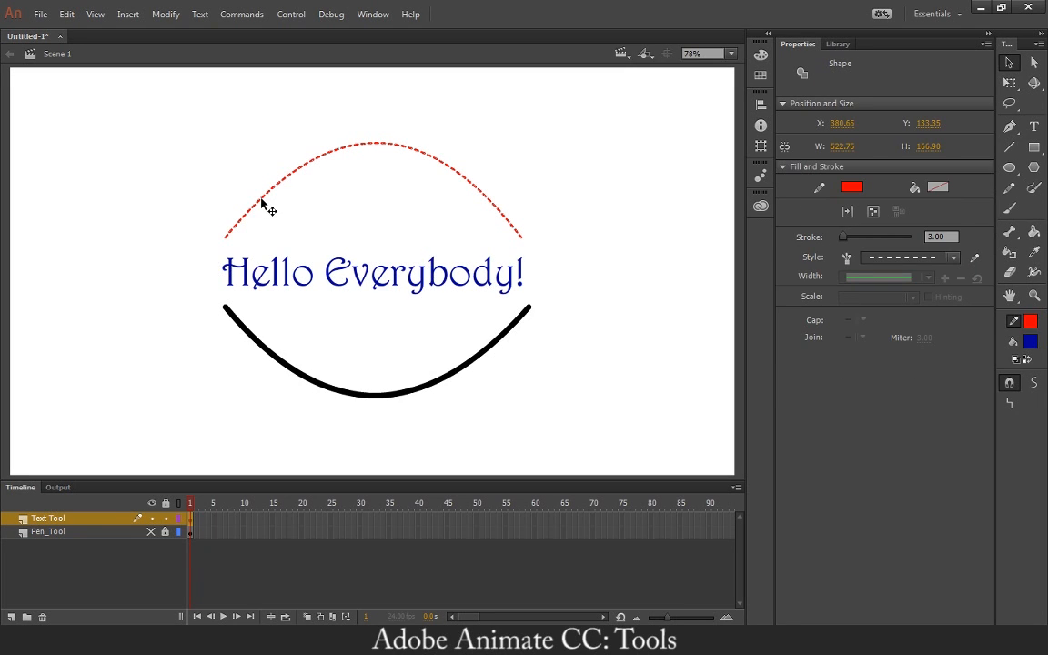
{"action": "left_click", "coordinate": [325, 389], "text": "shift"}
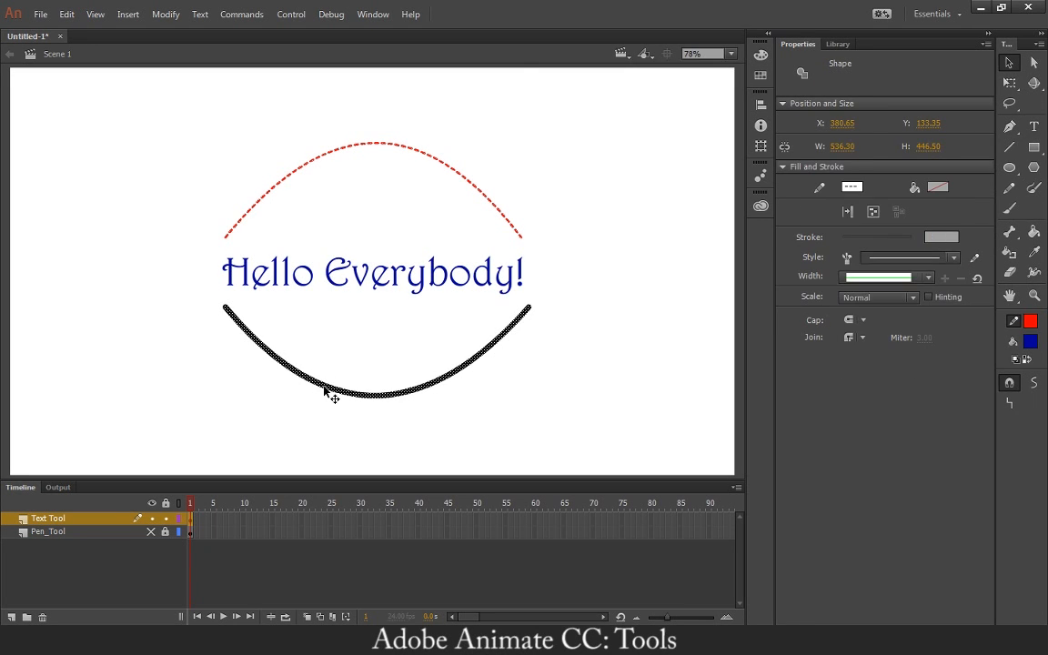
{"action": "right_click", "coordinate": [326, 390]}
{"action": "left_click", "coordinate": [368, 72]}
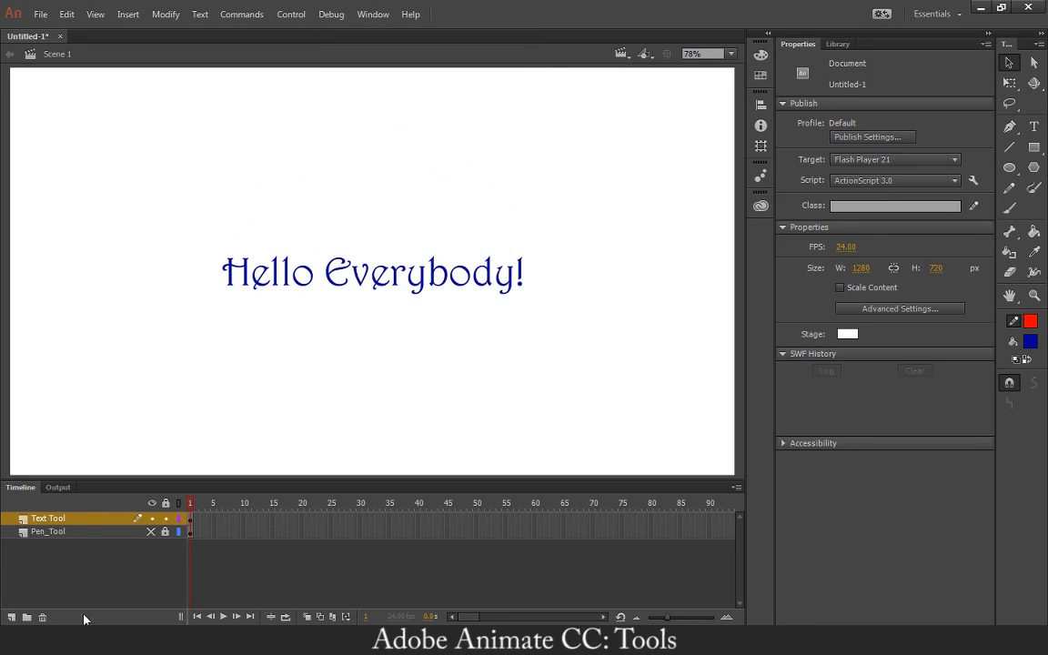
Add a layer named Line_Tool and paste the two cut arcs in place on it.
{"action": "left_click", "coordinate": [13, 618]}
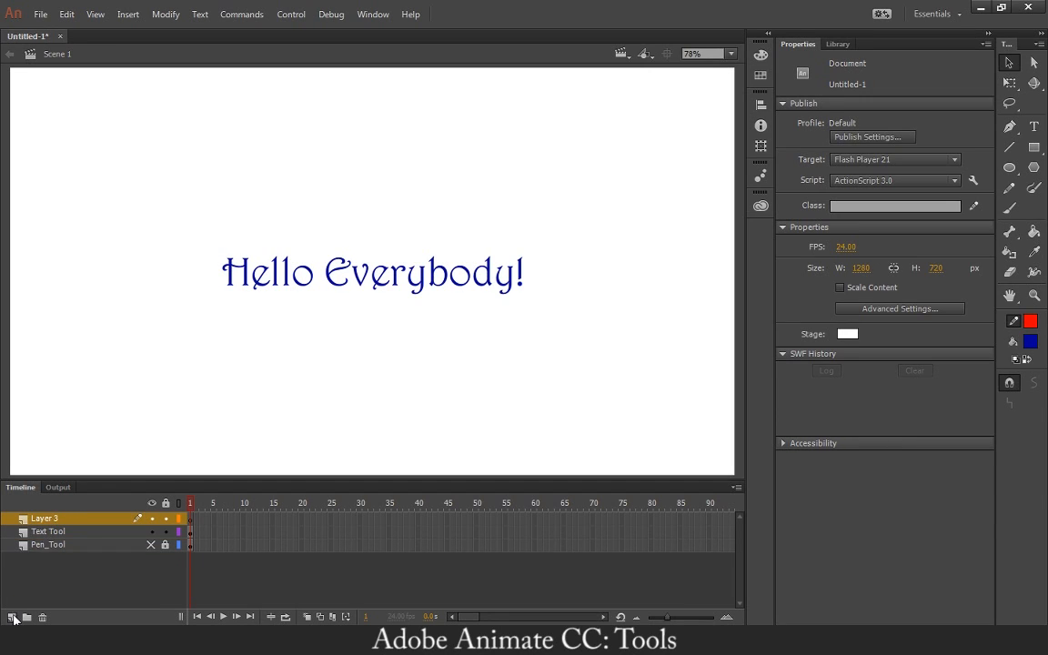
{"action": "left_click", "coordinate": [44, 525]}
{"action": "double_click", "coordinate": [44, 520]}
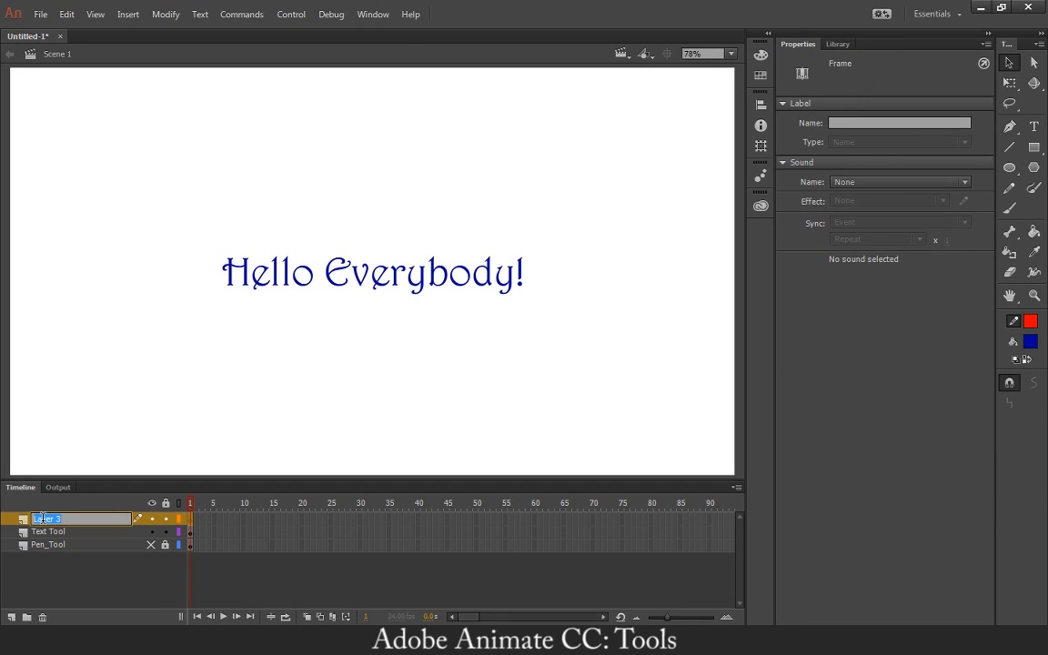
{"action": "type", "text": "Line_Tool"}
{"action": "key", "text": "Return"}
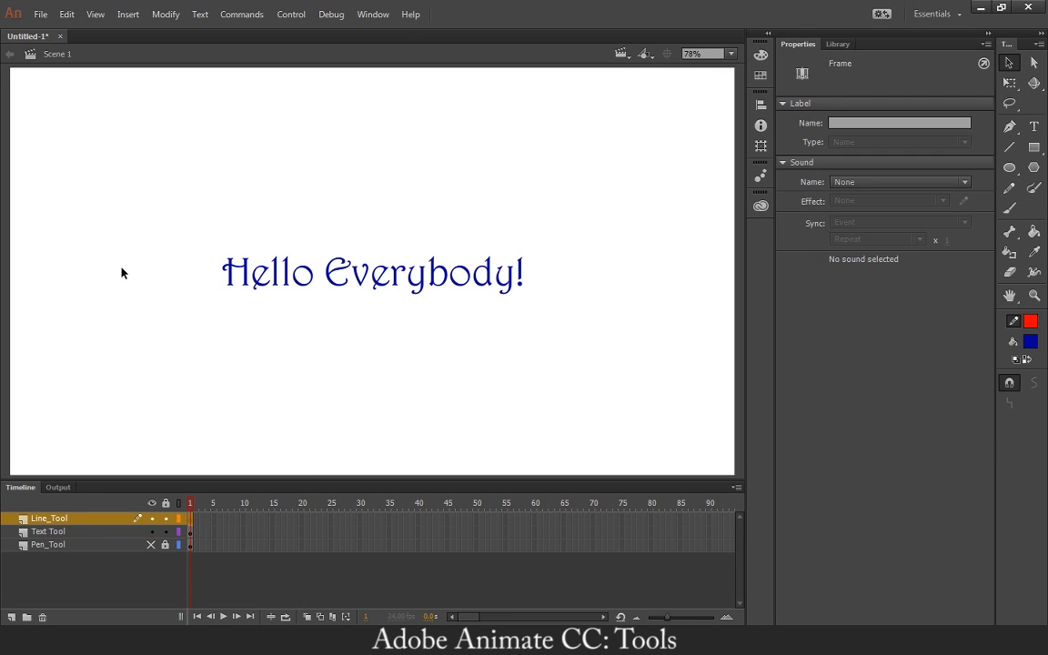
{"action": "right_click", "coordinate": [122, 272]}
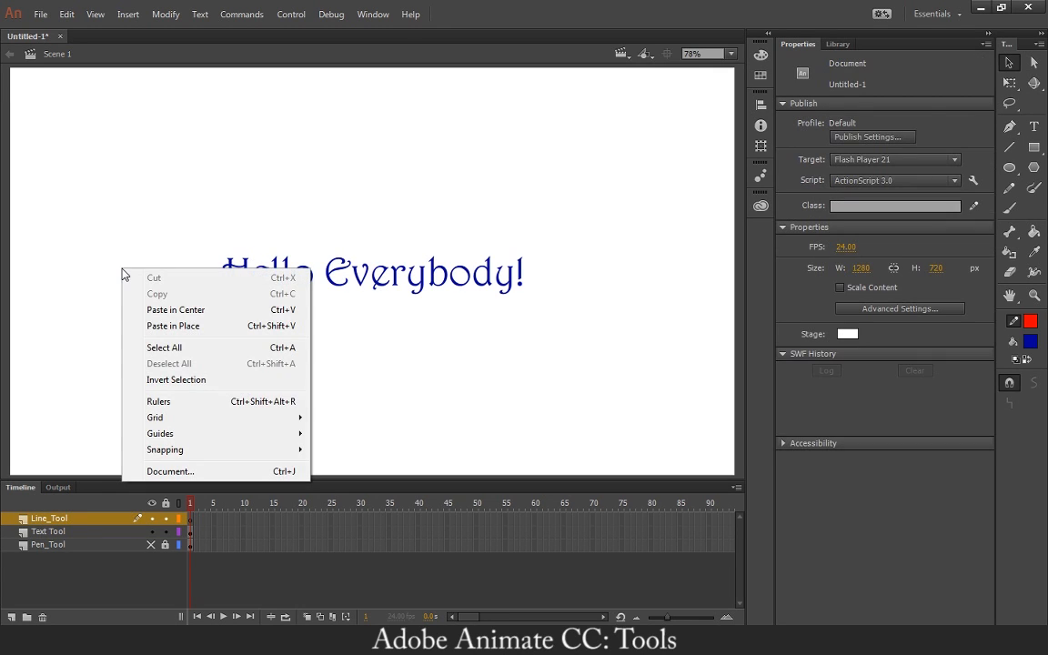
{"action": "left_click", "coordinate": [143, 327]}
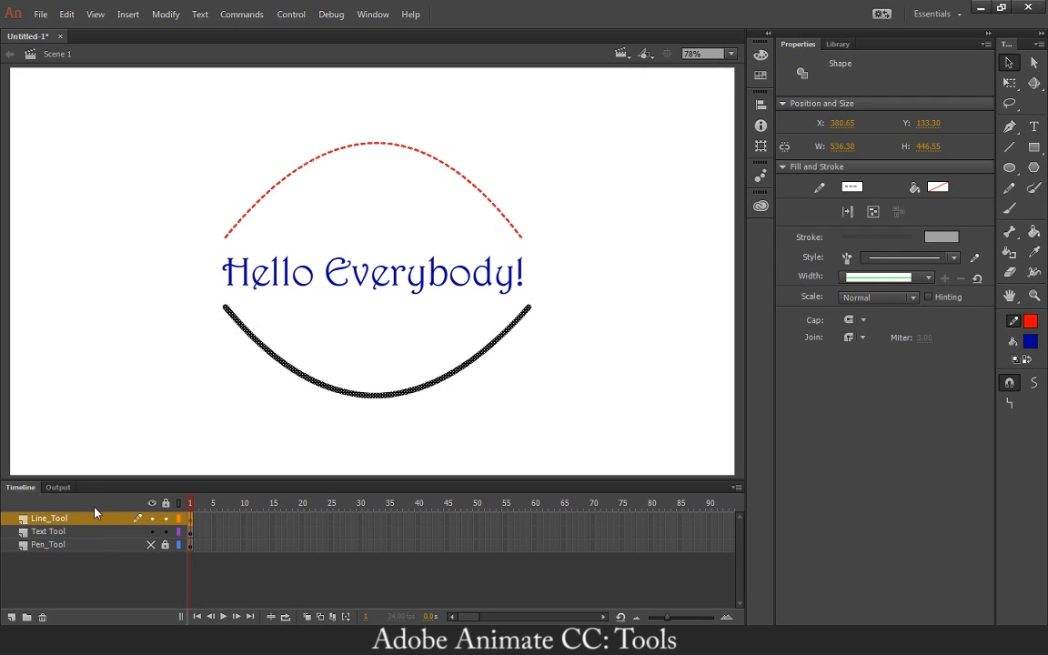
Lock and hide the Text Tool and Line_Tool layers.
{"action": "left_click", "coordinate": [163, 533]}
{"action": "left_click", "coordinate": [152, 531]}
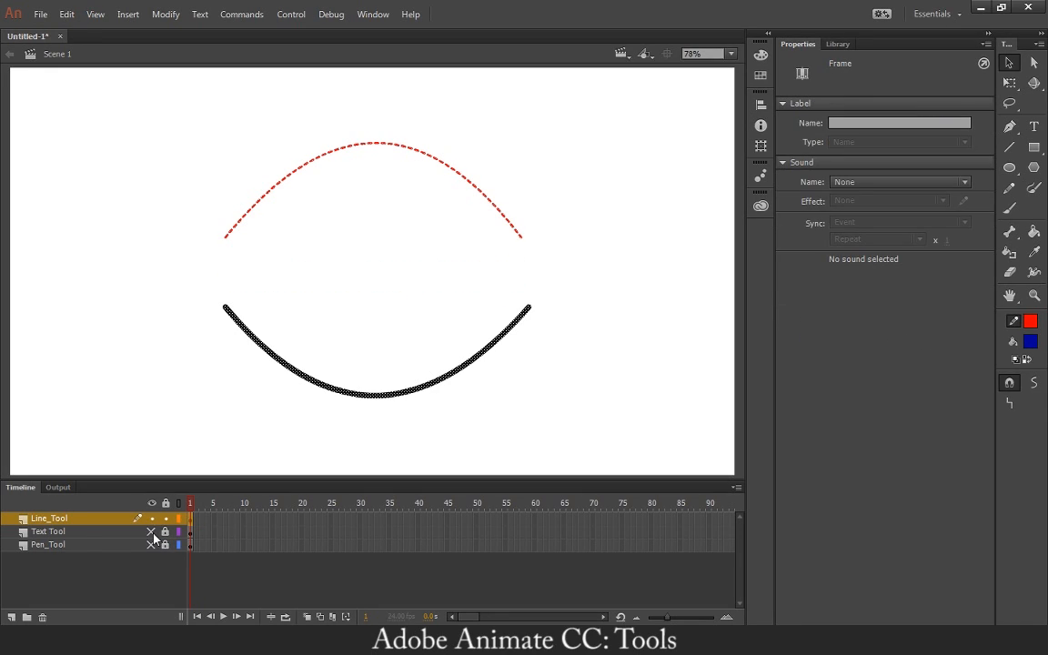
{"action": "left_click", "coordinate": [165, 518]}
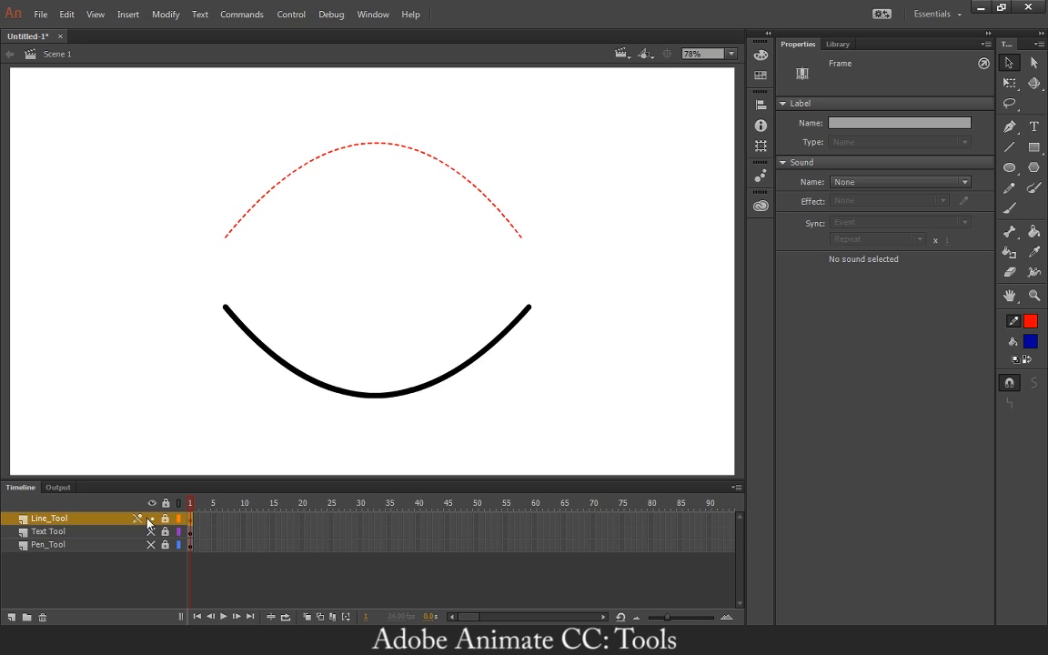
{"action": "left_click", "coordinate": [152, 518]}
Add a new layer above Line_Tool and name it Pencil.
{"action": "left_click", "coordinate": [12, 618]}
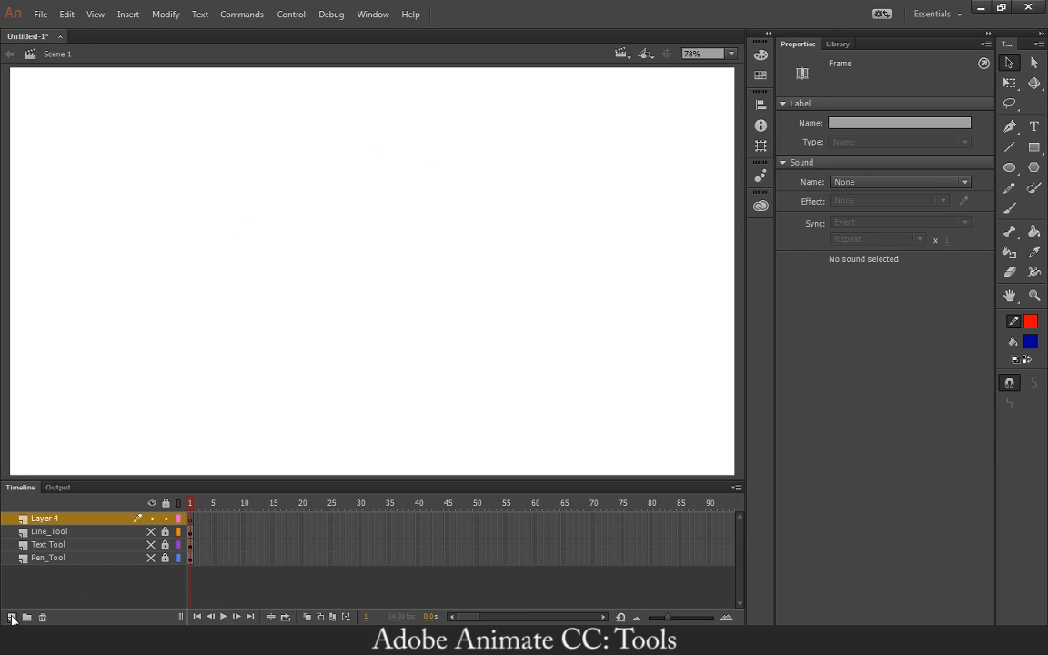
{"action": "double_click", "coordinate": [47, 519]}
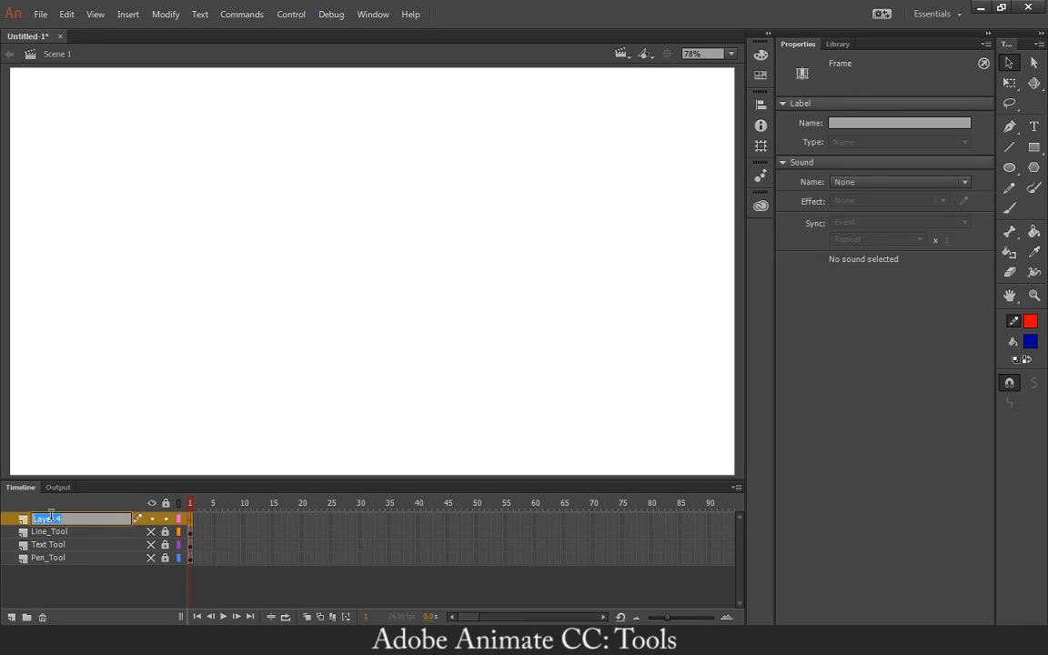
{"action": "type", "text": "B"}
{"action": "key", "text": "Return"}
Set up the Pencil tool with a black stroke, the solid line style and Smooth mode, undoing the dashed test stroke.
{"action": "left_click", "coordinate": [1013, 192]}
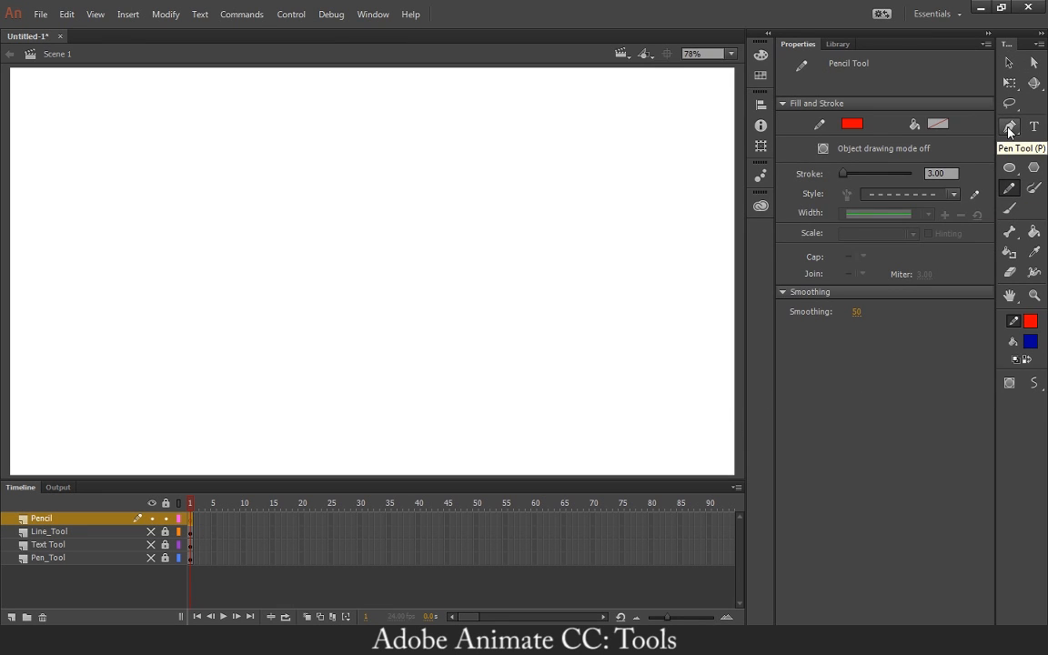
{"action": "left_click", "coordinate": [1030, 320]}
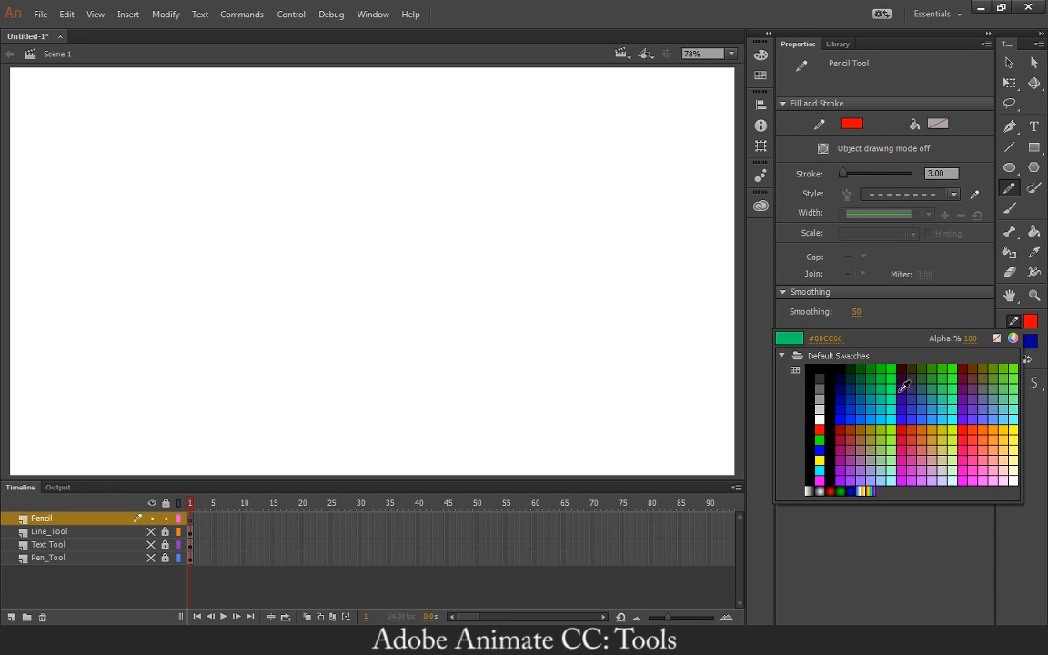
{"action": "left_click", "coordinate": [818, 363]}
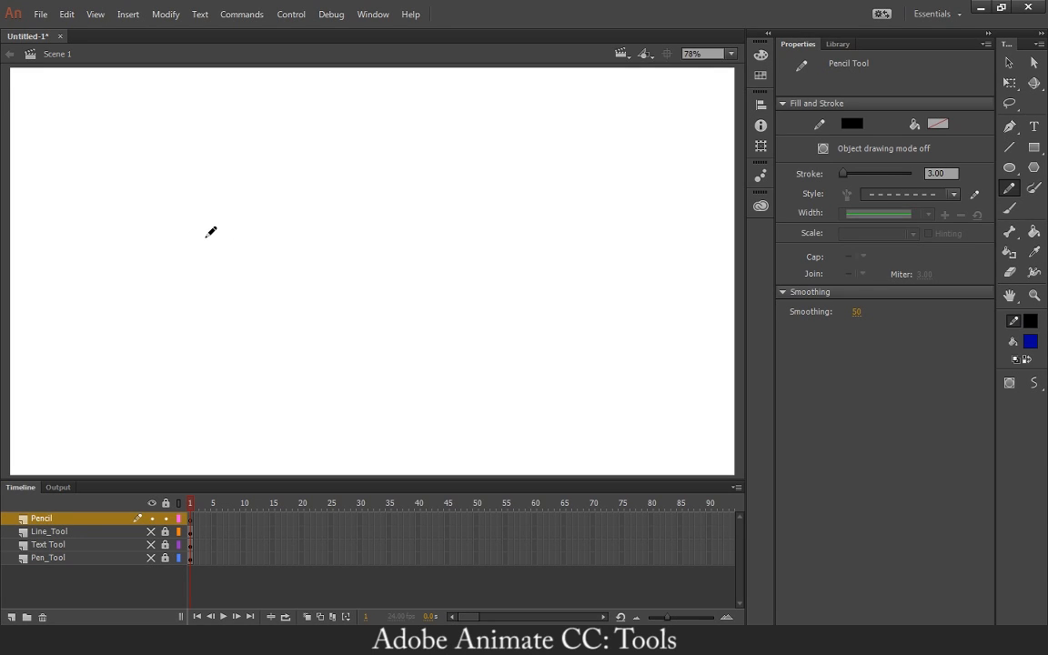
{"action": "mouse_move", "coordinate": [205, 238]}
{"action": "left_mouse_down"}
{"action": "mouse_move", "coordinate": [180, 326]}
{"action": "mouse_move", "coordinate": [198, 355]}
{"action": "mouse_move", "coordinate": [279, 362]}
{"action": "left_mouse_up"}
{"action": "key", "text": "ctrl+z"}
{"action": "left_click", "coordinate": [907, 194]}
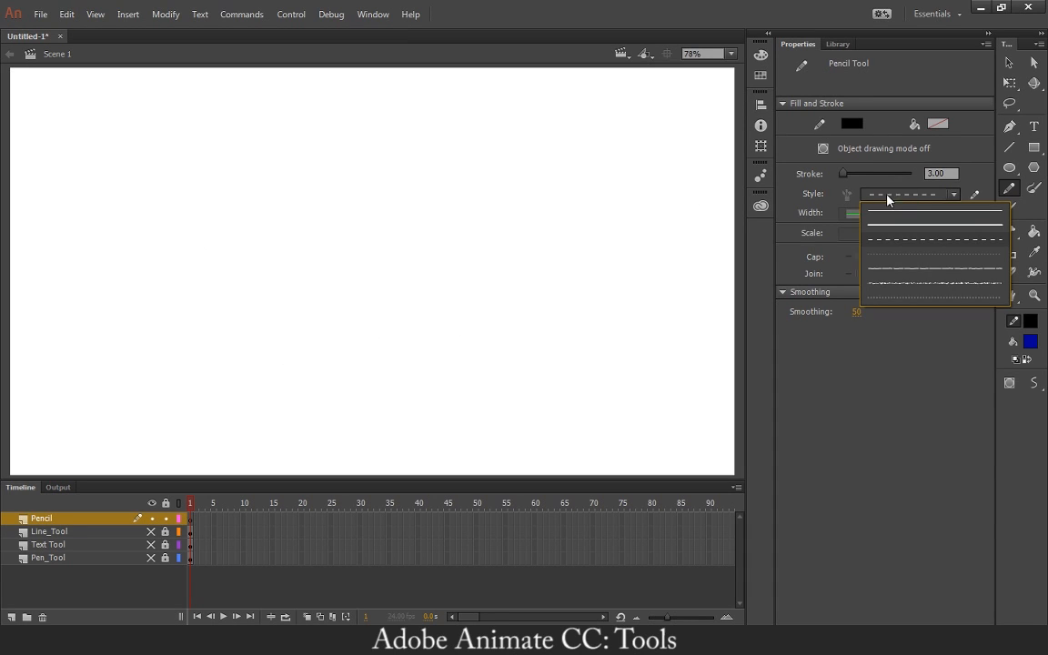
{"action": "left_click", "coordinate": [902, 227]}
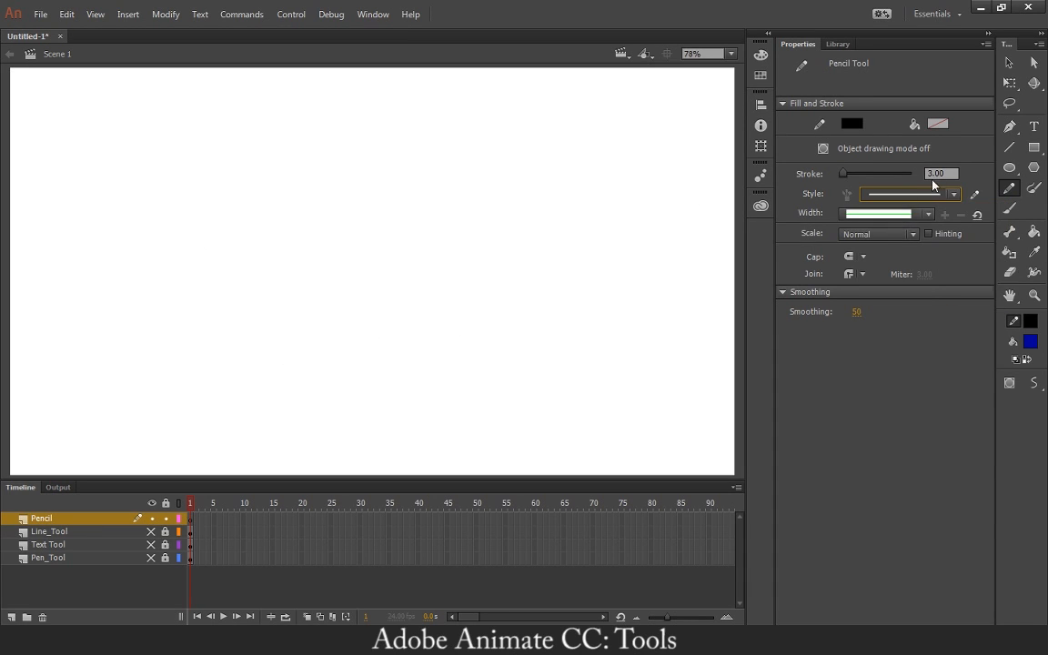
{"action": "left_click", "coordinate": [885, 199]}
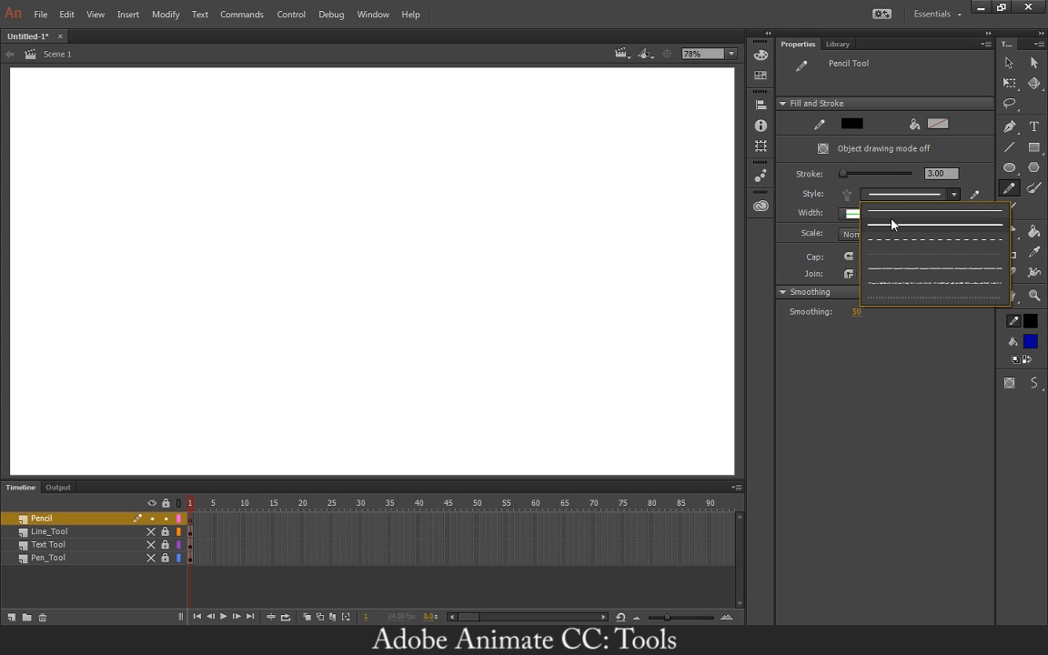
{"action": "left_click", "coordinate": [890, 223]}
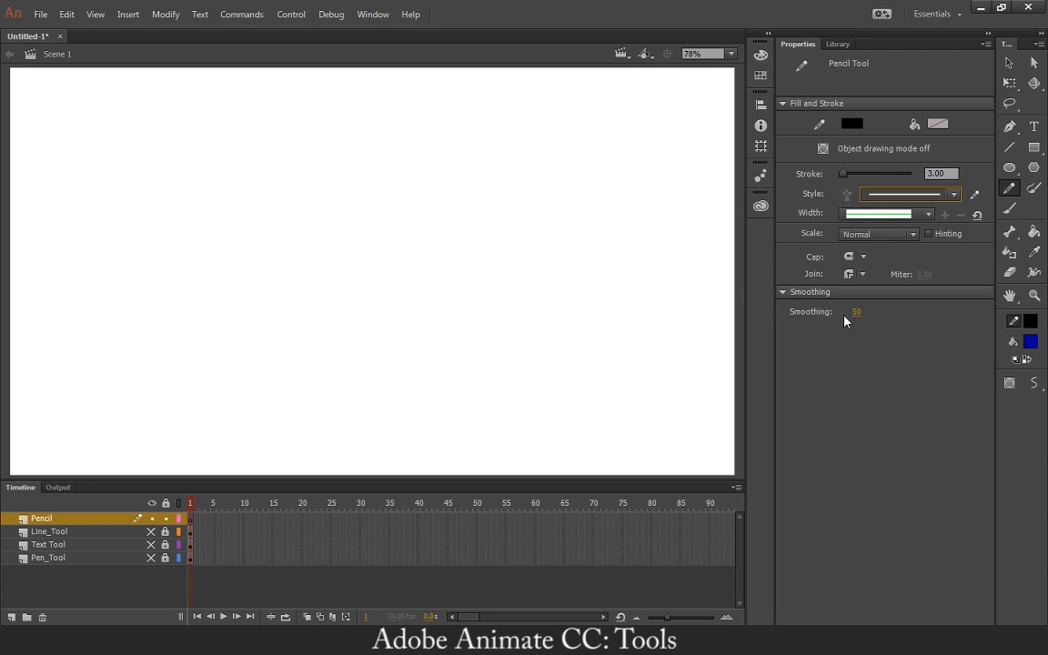
{"action": "left_click", "coordinate": [1031, 389]}
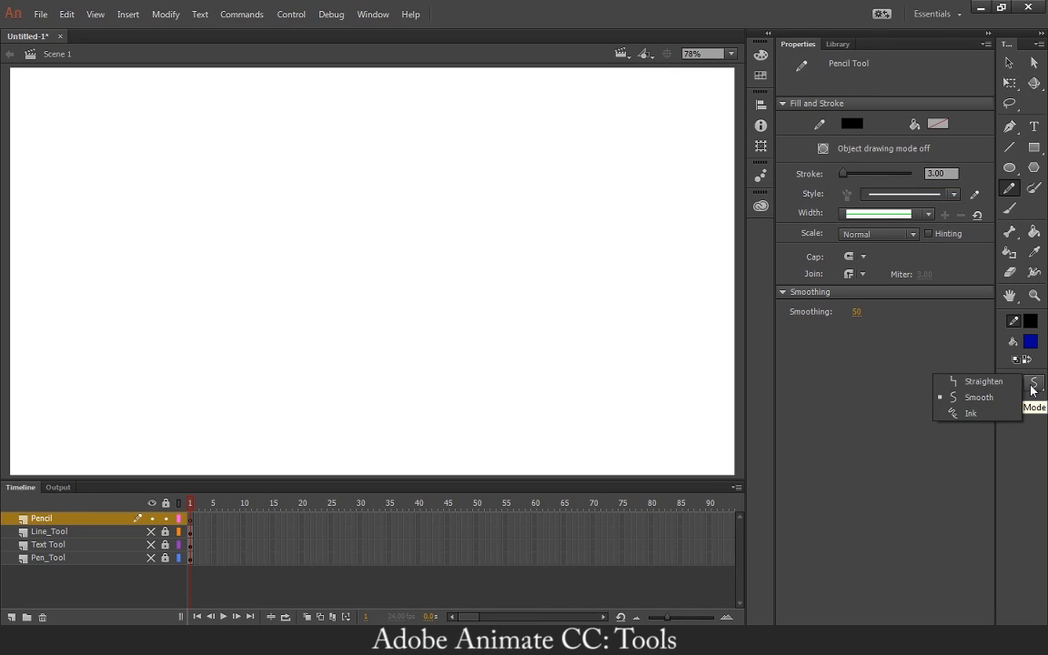
{"action": "left_click", "coordinate": [941, 398]}
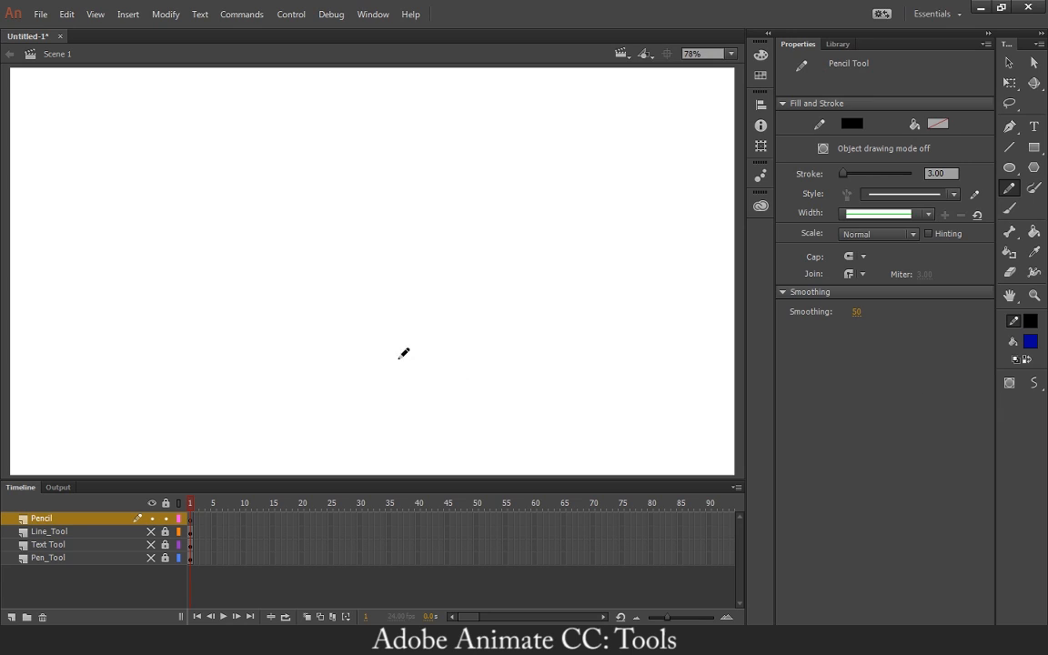
Try a freehand pencil stroke with a different smoothing value, undo it and restore Smoothing to 50.
{"action": "left_click_drag", "start_coordinate": [856, 313], "coordinate": [1038, 331]}
{"action": "mouse_move", "coordinate": [243, 348]}
{"action": "left_mouse_down"}
{"action": "mouse_move", "coordinate": [348, 240]}
{"action": "mouse_move", "coordinate": [465, 300]}
{"action": "left_mouse_up"}
{"action": "key", "text": "ctrl+z"}
{"action": "left_click", "coordinate": [859, 313]}
{"action": "type", "text": "50"}
Draw a rounded freehand outline with the Pencil tool, leaving a small gap at its upper right, and switch to the Selection tool.
{"action": "mouse_move", "coordinate": [378, 246]}
{"action": "left_mouse_down"}
{"action": "mouse_move", "coordinate": [332, 226]}
{"action": "mouse_move", "coordinate": [300, 233]}
{"action": "mouse_move", "coordinate": [261, 273]}
{"action": "mouse_move", "coordinate": [258, 298]}
{"action": "mouse_move", "coordinate": [299, 350]}
{"action": "mouse_move", "coordinate": [363, 360]}
{"action": "mouse_move", "coordinate": [403, 343]}
{"action": "mouse_move", "coordinate": [394, 254]}
{"action": "left_mouse_up"}
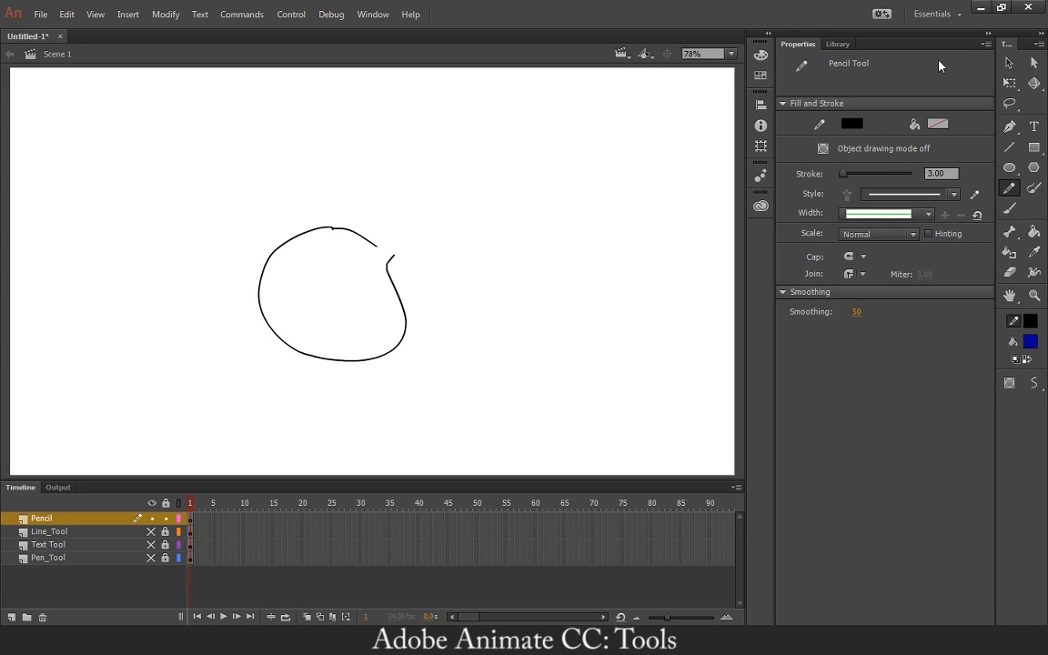
{"action": "key", "text": "v"}
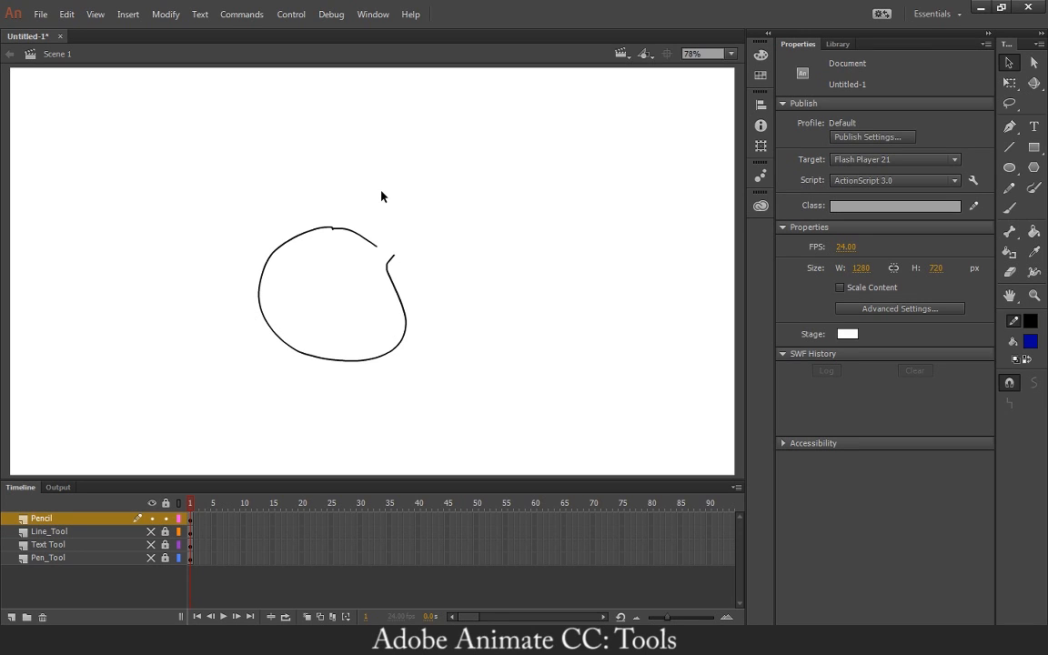
Pull the lines at the notch atop the rounded outline upward to form a pointed neck, and delete the segment across its base.
{"action": "key", "text": "ctrl+equal"}
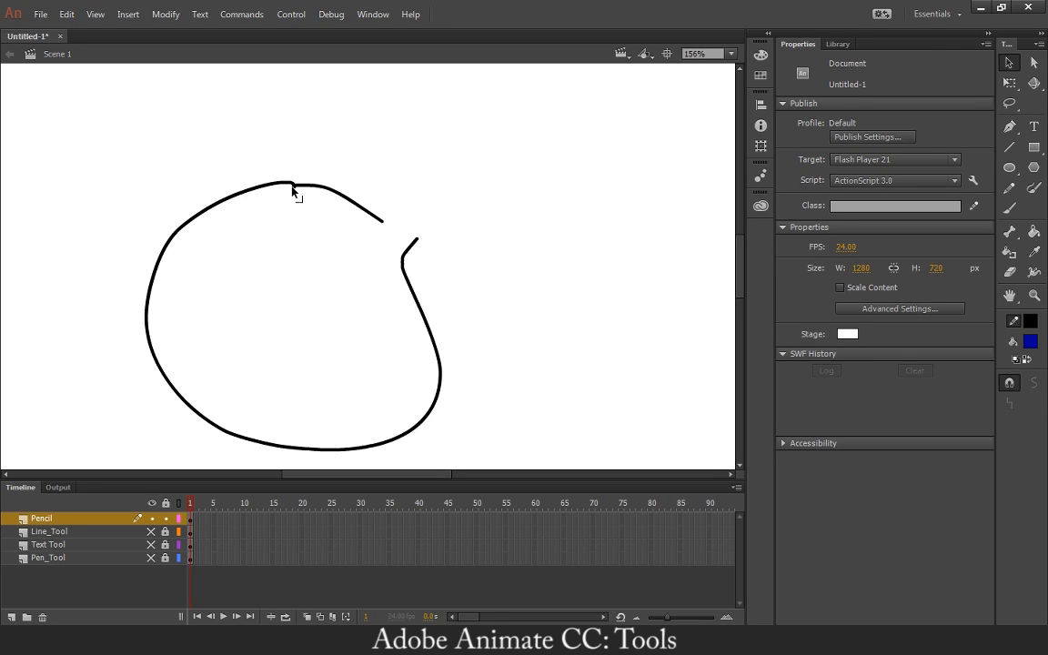
{"action": "mouse_move", "coordinate": [292, 189]}
{"action": "left_mouse_down"}
{"action": "mouse_move", "coordinate": [295, 164]}
{"action": "mouse_move", "coordinate": [250, 145]}
{"action": "left_mouse_up"}
{"action": "left_click_drag", "start_coordinate": [300, 180], "coordinate": [328, 138]}
{"action": "mouse_move", "coordinate": [294, 187]}
{"action": "left_mouse_down"}
{"action": "mouse_move", "coordinate": [294, 145]}
{"action": "mouse_move", "coordinate": [300, 219]}
{"action": "mouse_move", "coordinate": [283, 166]}
{"action": "mouse_move", "coordinate": [292, 140]}
{"action": "left_mouse_up"}
{"action": "left_click", "coordinate": [297, 210]}
{"action": "key", "text": "Delete"}
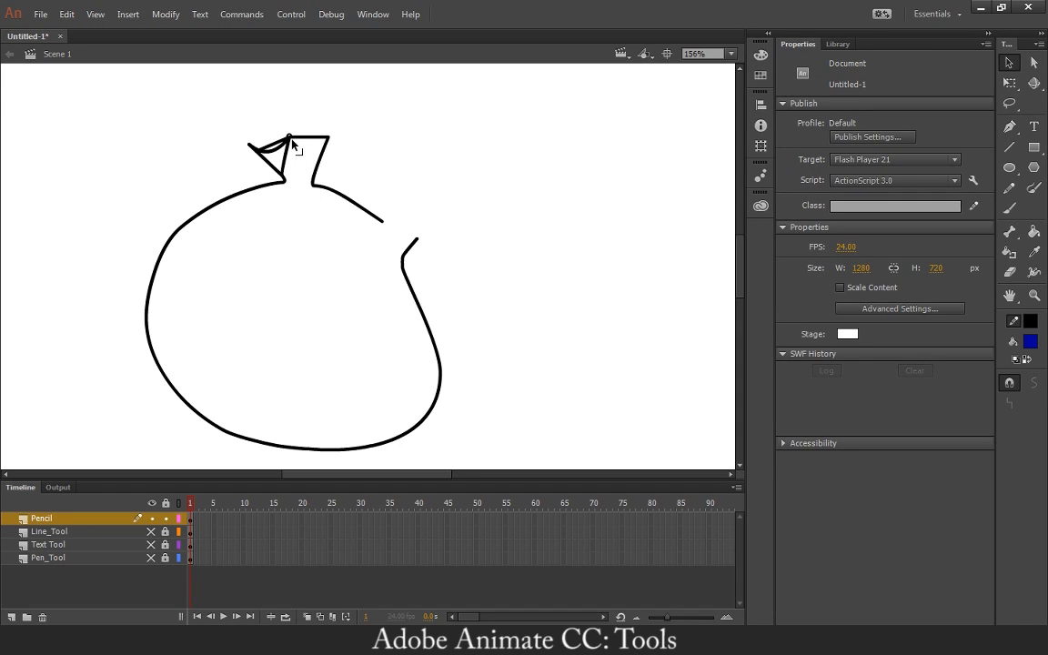
Delete the stray segments in the neck and reshape its upper edge, extending the left pointed corner up and outward.
{"action": "left_click", "coordinate": [257, 143]}
{"action": "key", "text": "Delete"}
{"action": "left_click", "coordinate": [283, 156]}
{"action": "key", "text": "Delete"}
{"action": "mouse_move", "coordinate": [258, 147]}
{"action": "left_mouse_down"}
{"action": "mouse_move", "coordinate": [277, 121]}
{"action": "mouse_move", "coordinate": [291, 132]}
{"action": "mouse_move", "coordinate": [301, 121]}
{"action": "left_mouse_up"}
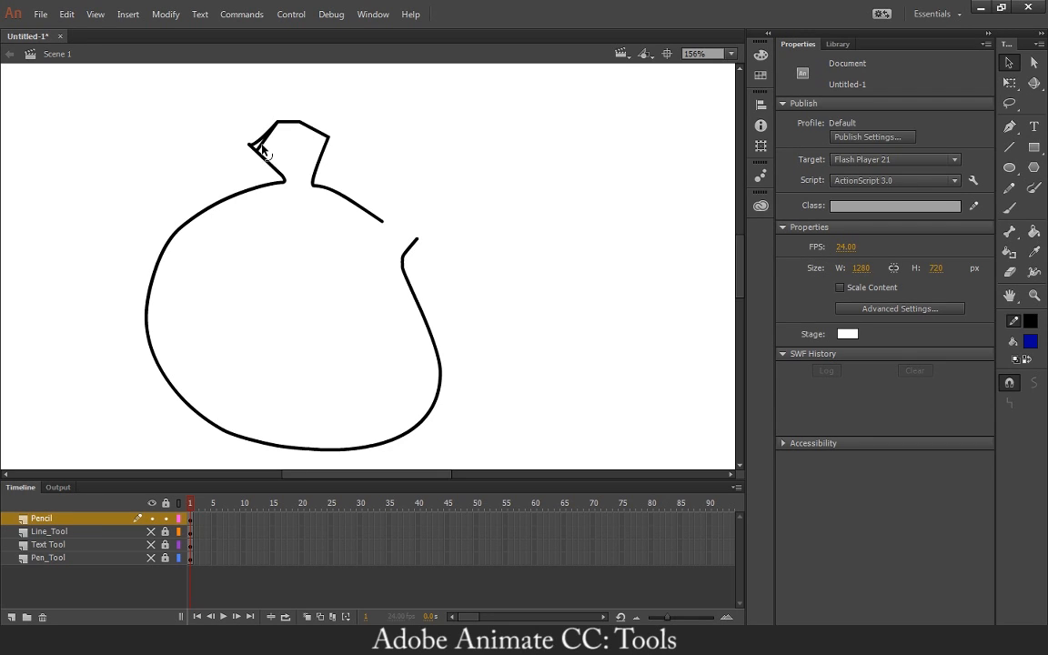
{"action": "left_click", "coordinate": [263, 145]}
{"action": "key", "text": "Delete"}
{"action": "mouse_move", "coordinate": [249, 144]}
{"action": "left_mouse_down"}
{"action": "mouse_move", "coordinate": [235, 161]}
{"action": "mouse_move", "coordinate": [218, 118]}
{"action": "mouse_move", "coordinate": [233, 127]}
{"action": "left_mouse_up"}
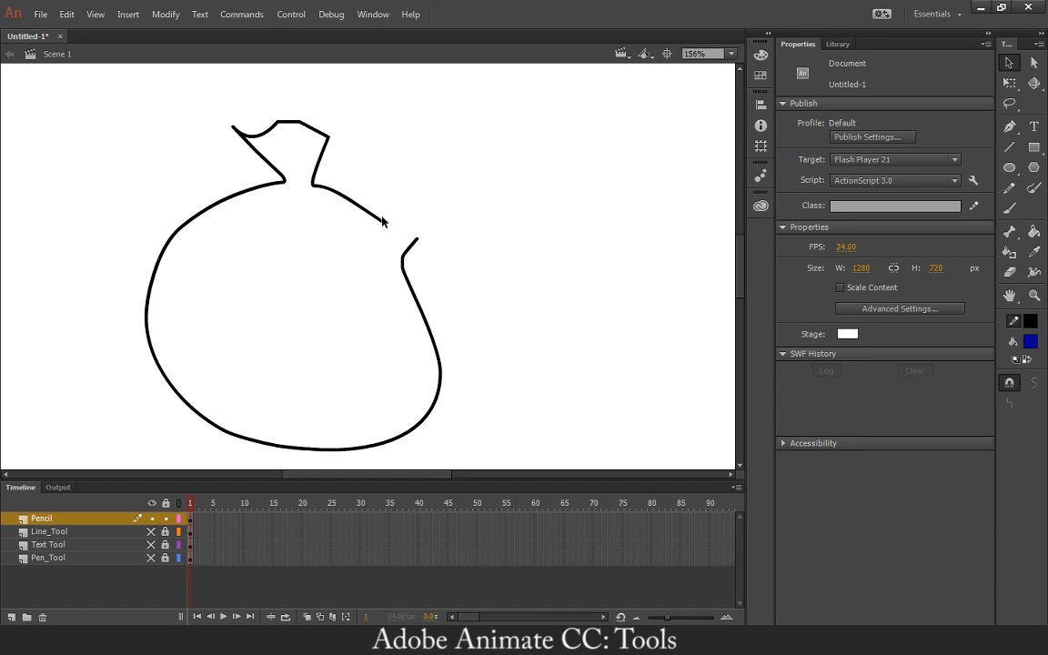
Move the outline's loose ends together at the right-hand gap until they touch, working at 1244% magnification.
{"action": "mouse_move", "coordinate": [383, 224]}
{"action": "left_mouse_down"}
{"action": "mouse_move", "coordinate": [414, 245]}
{"action": "mouse_move", "coordinate": [420, 238]}
{"action": "mouse_move", "coordinate": [412, 241]}
{"action": "left_mouse_up"}
{"action": "key", "text": "ctrl+equal"}
{"action": "key", "text": "ctrl+equal"}
{"action": "key", "text": "ctrl+equal"}
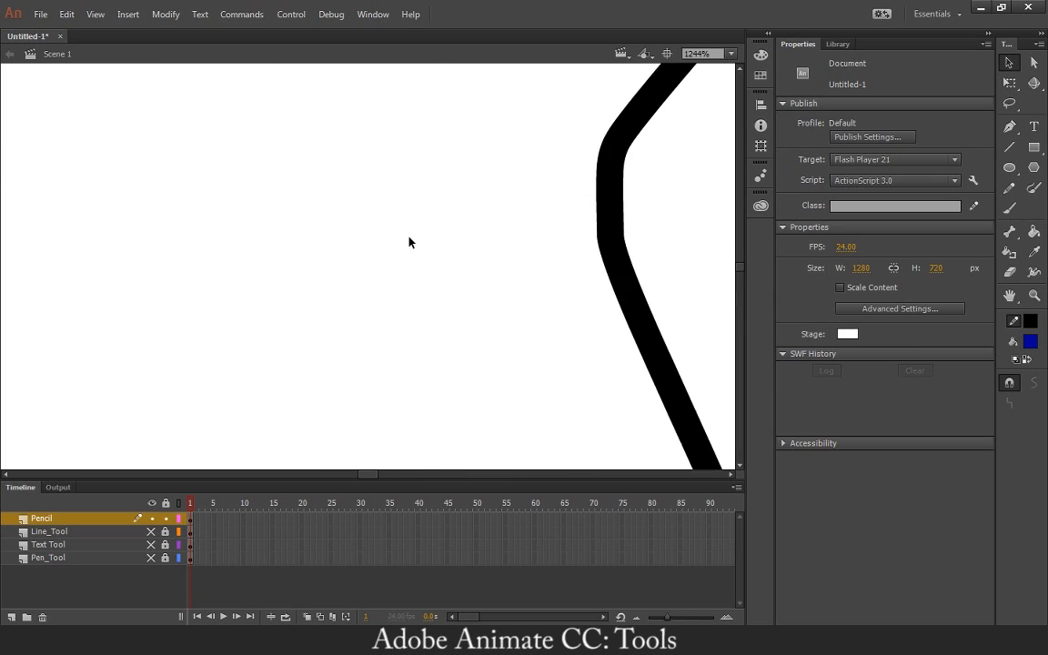
{"action": "key", "text": "space"}
{"action": "left_click_drag", "start_coordinate": [486, 188], "coordinate": [302, 350]}
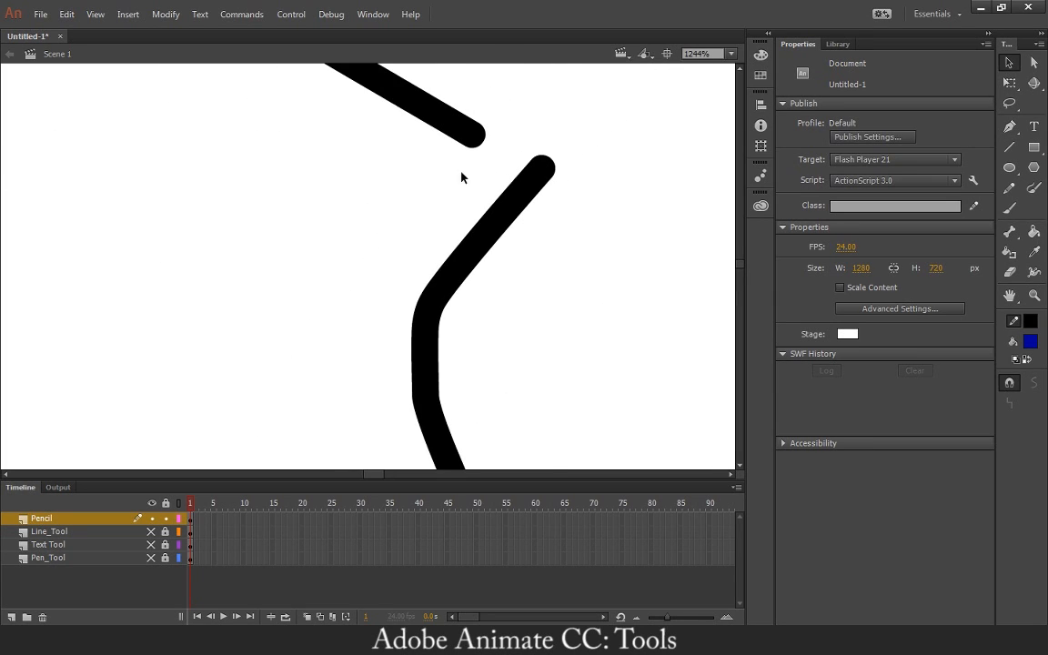
{"action": "mouse_move", "coordinate": [477, 140]}
{"action": "left_mouse_down"}
{"action": "mouse_move", "coordinate": [561, 155]}
{"action": "mouse_move", "coordinate": [546, 155]}
{"action": "left_mouse_up"}
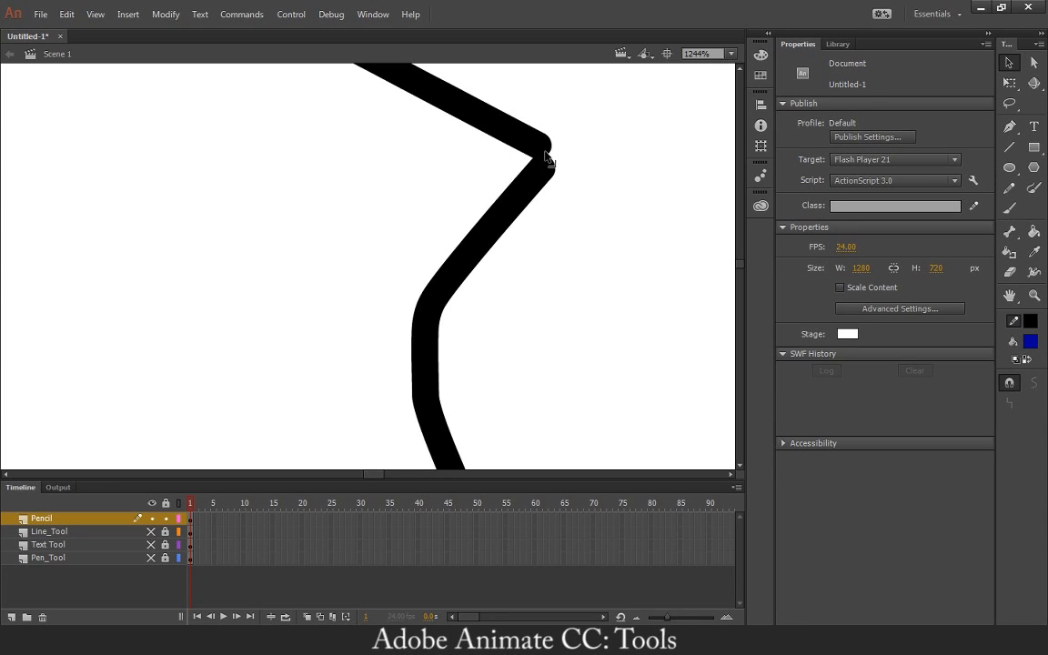
{"action": "mouse_move", "coordinate": [552, 175]}
{"action": "left_mouse_down"}
{"action": "mouse_move", "coordinate": [560, 204]}
{"action": "mouse_move", "coordinate": [548, 172]}
{"action": "left_mouse_up"}
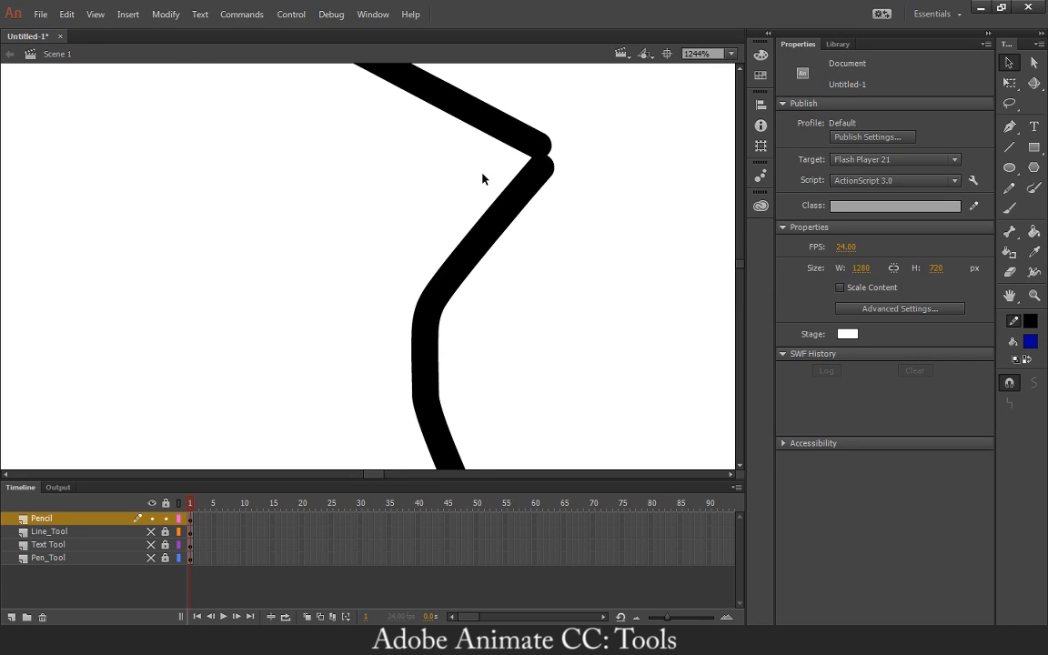
Join the outline's loose ends at the right-hand corner and fill the closed shape with dark blue using the Paint Bucket.
{"action": "key", "text": "ctrl+minus"}
{"action": "key", "text": "ctrl+minus"}
{"action": "key", "text": "ctrl+minus"}
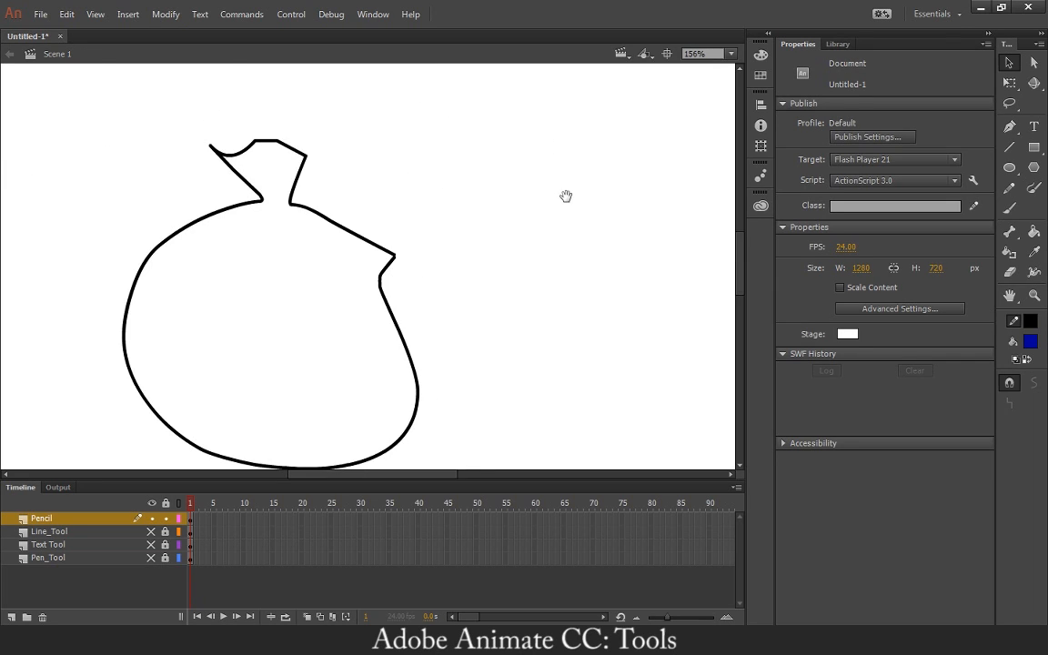
{"action": "left_click_drag", "start_coordinate": [566, 195], "coordinate": [610, 170]}
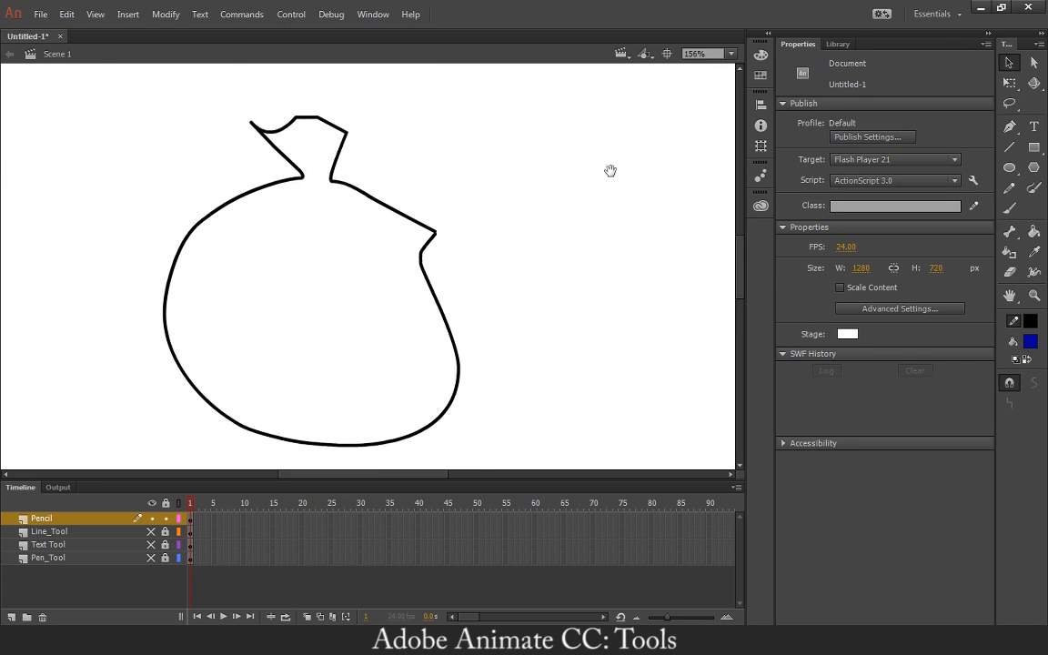
{"action": "left_click", "coordinate": [1031, 232]}
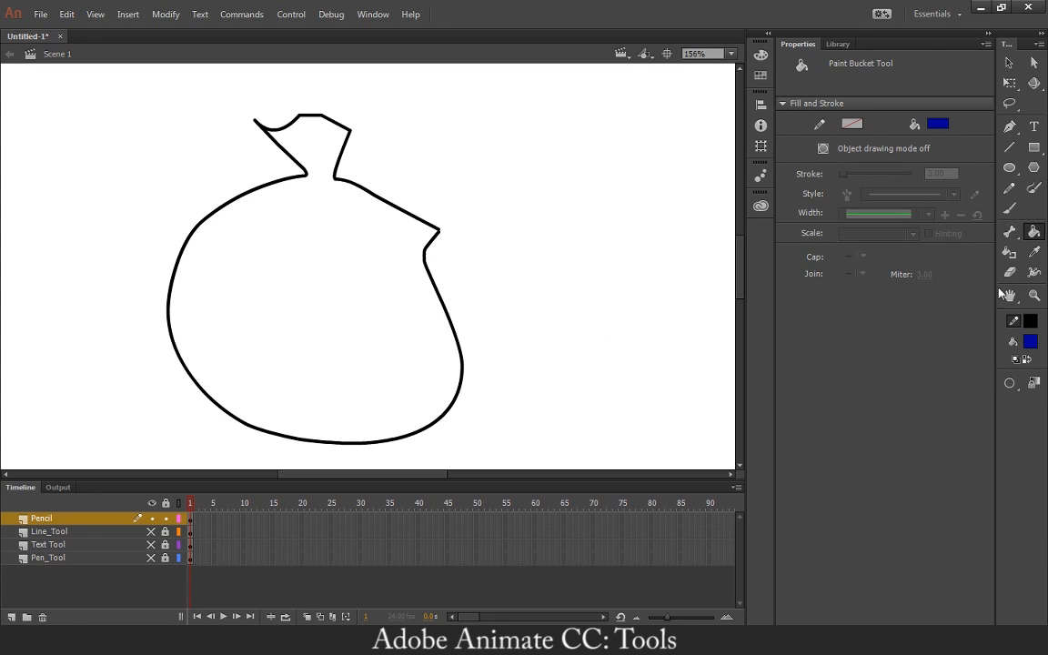
{"action": "key", "text": "v"}
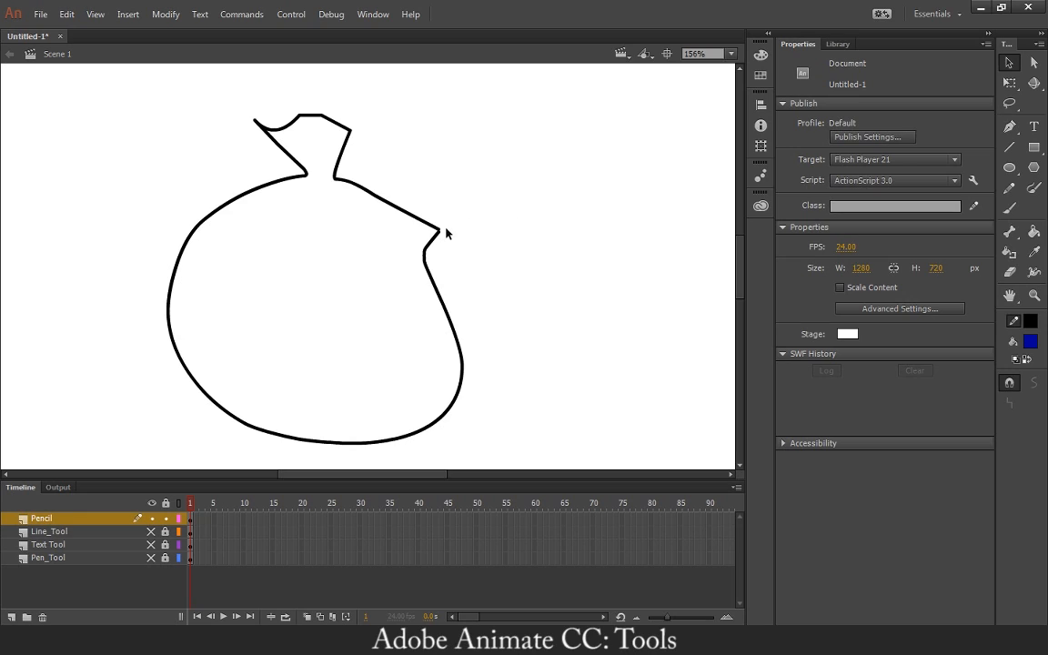
{"action": "mouse_move", "coordinate": [440, 228]}
{"action": "left_mouse_down"}
{"action": "mouse_move", "coordinate": [459, 224]}
{"action": "mouse_move", "coordinate": [440, 230]}
{"action": "left_mouse_up"}
{"action": "key", "text": "k"}
{"action": "left_click", "coordinate": [374, 352]}
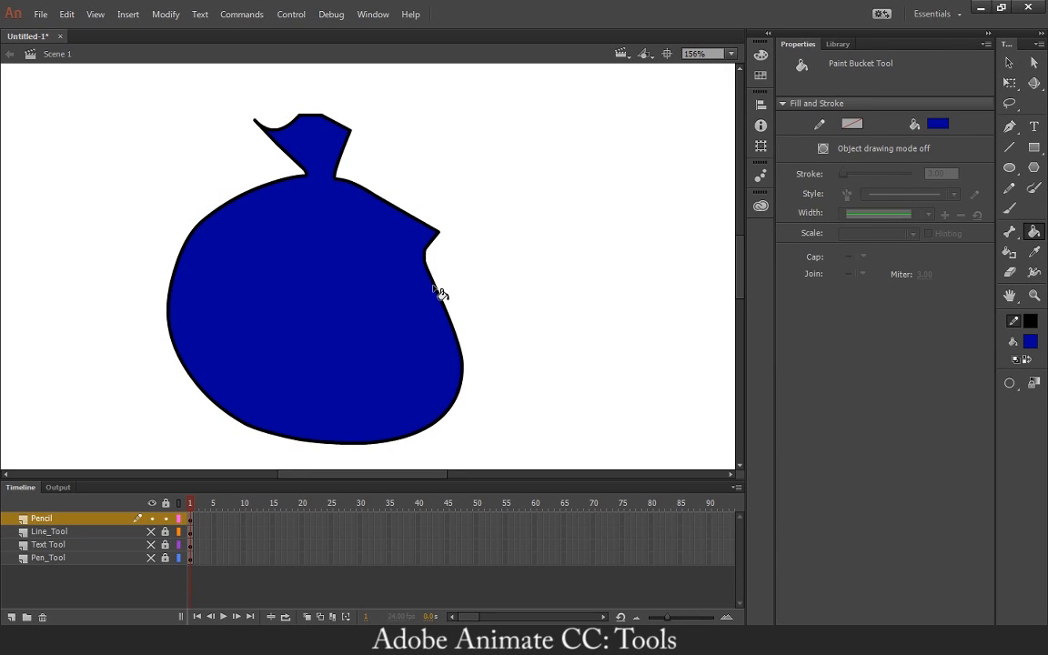
Delete the dark blue fill from inside the outline, keeping the black stroke.
{"action": "key", "text": "v"}
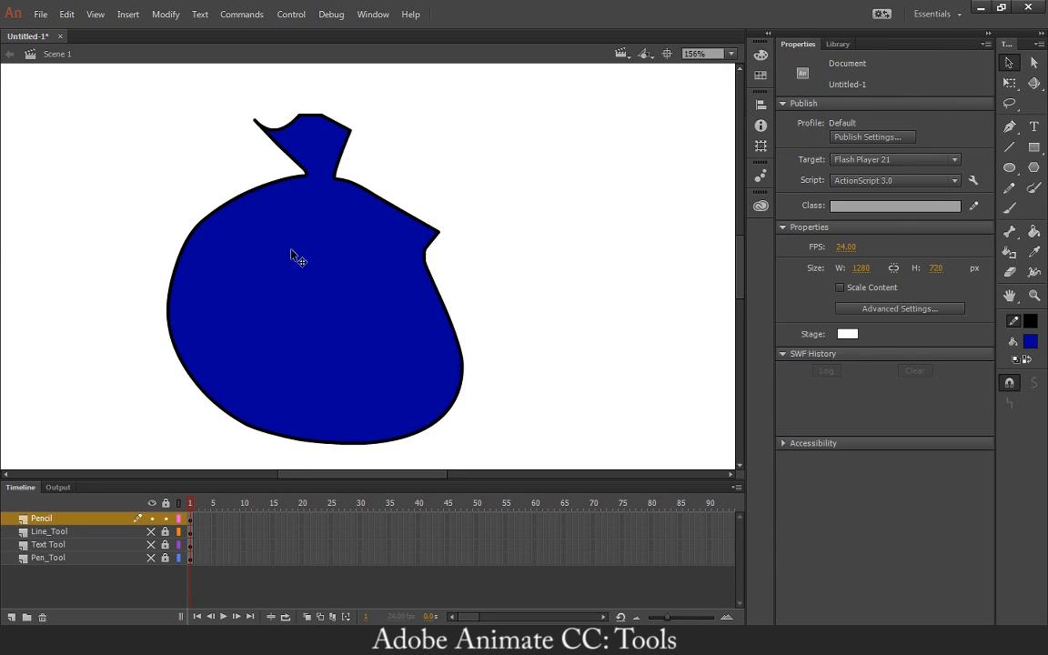
{"action": "left_click", "coordinate": [333, 270]}
{"action": "key", "text": "Delete"}
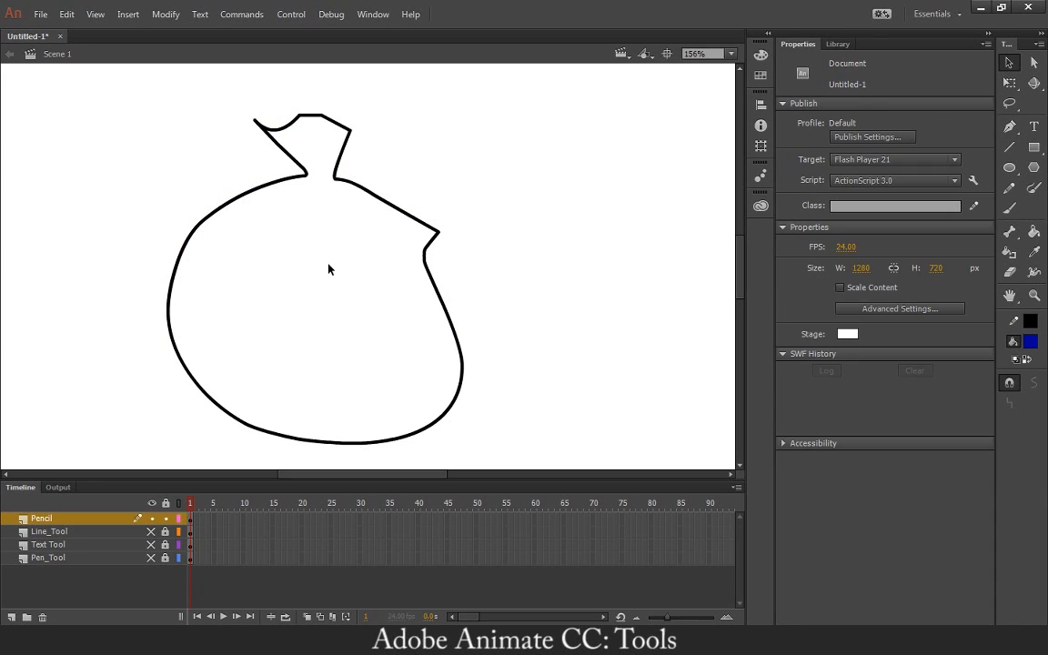
Try a short Brush stroke inside the outline's neck at 622% magnification, and undo it.
{"action": "key", "text": "ctrl+equal"}
{"action": "key", "text": "ctrl+equal"}
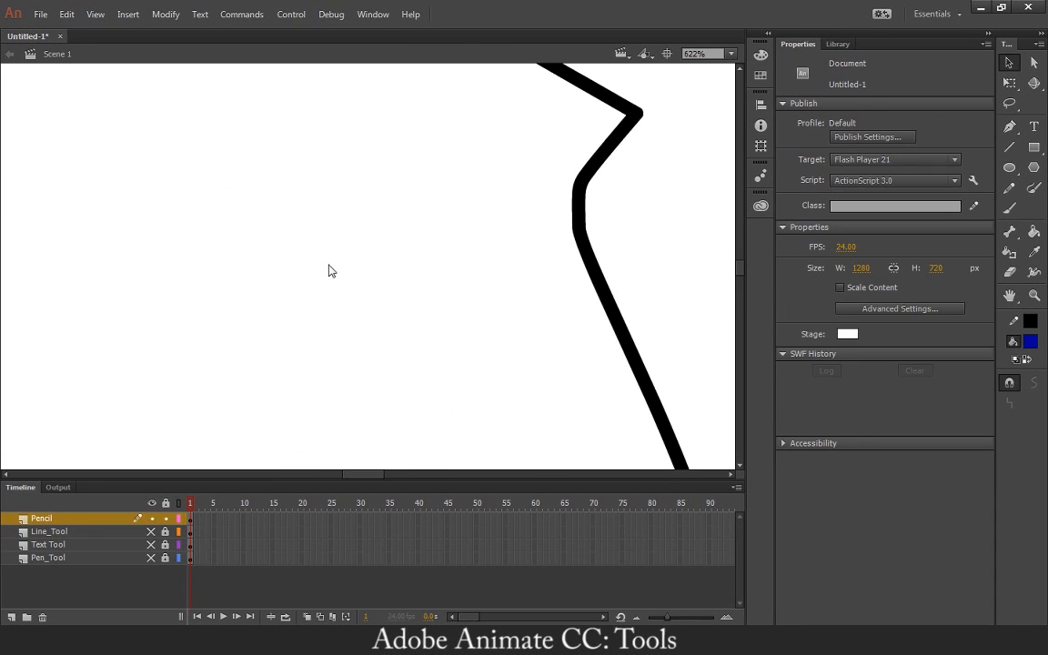
{"action": "key", "text": "space"}
{"action": "left_click_drag", "start_coordinate": [340, 229], "coordinate": [421, 381]}
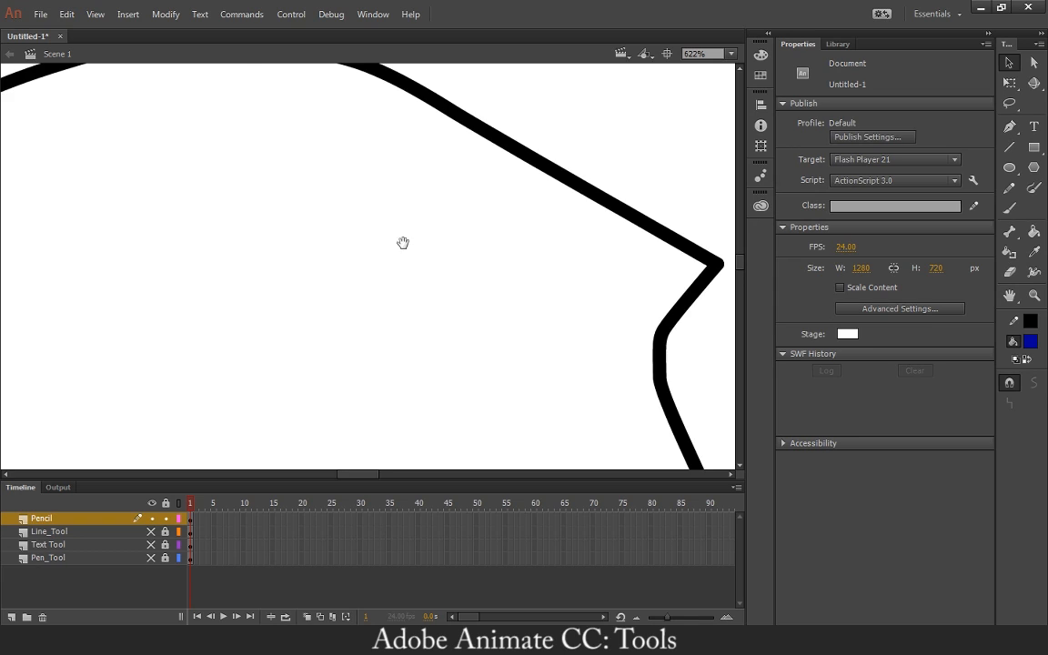
{"action": "left_click_drag", "start_coordinate": [364, 186], "coordinate": [413, 320]}
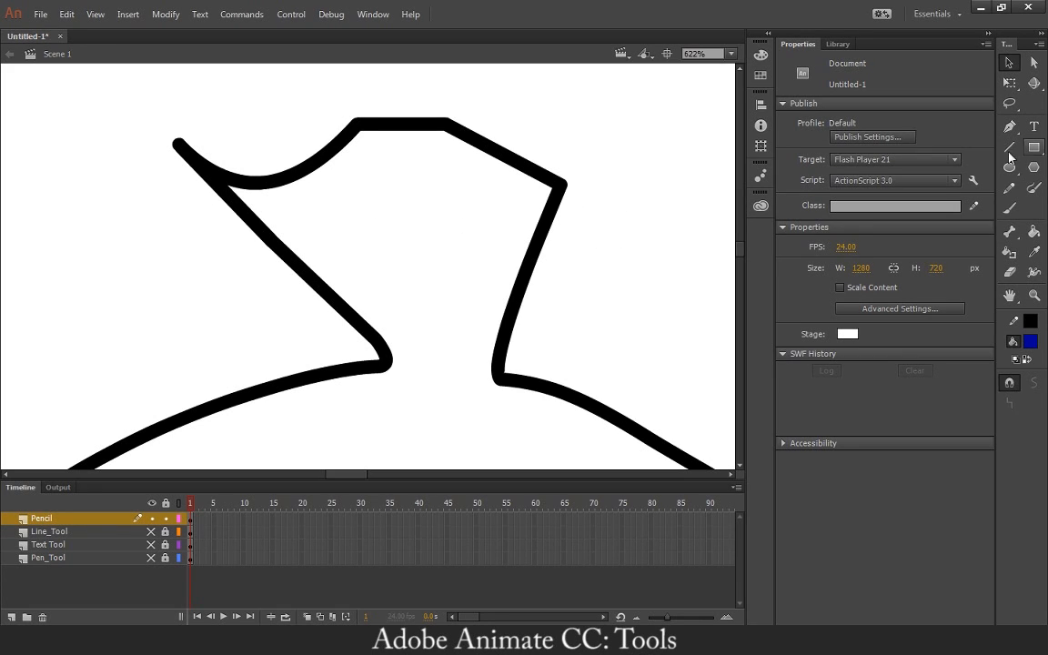
{"action": "left_click", "coordinate": [1008, 207]}
{"action": "mouse_move", "coordinate": [400, 173]}
{"action": "left_mouse_down"}
{"action": "mouse_move", "coordinate": [478, 180]}
{"action": "mouse_move", "coordinate": [383, 197]}
{"action": "mouse_move", "coordinate": [400, 250]}
{"action": "mouse_move", "coordinate": [378, 264]}
{"action": "left_mouse_up"}
{"action": "key", "text": "ctrl+z"}
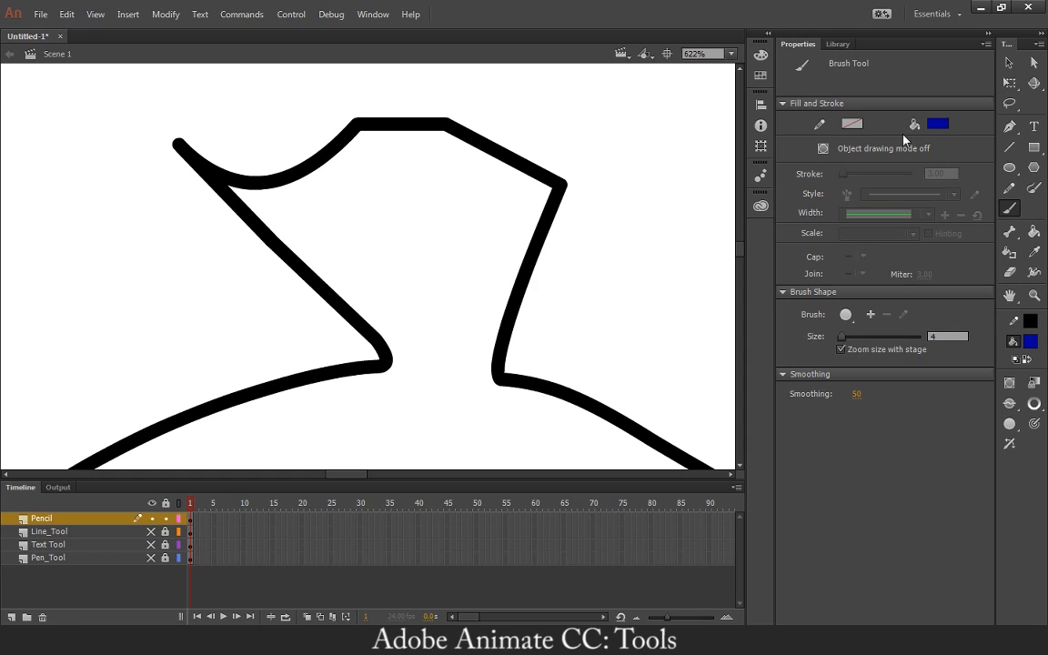
Bow the neck's upper-left curve upward with the Selection tool, pull its junction inward and delete the leftover stub.
{"action": "left_click", "coordinate": [1009, 62]}
{"action": "left_click_drag", "start_coordinate": [278, 180], "coordinate": [269, 75]}
{"action": "left_click_drag", "start_coordinate": [179, 139], "coordinate": [227, 158]}
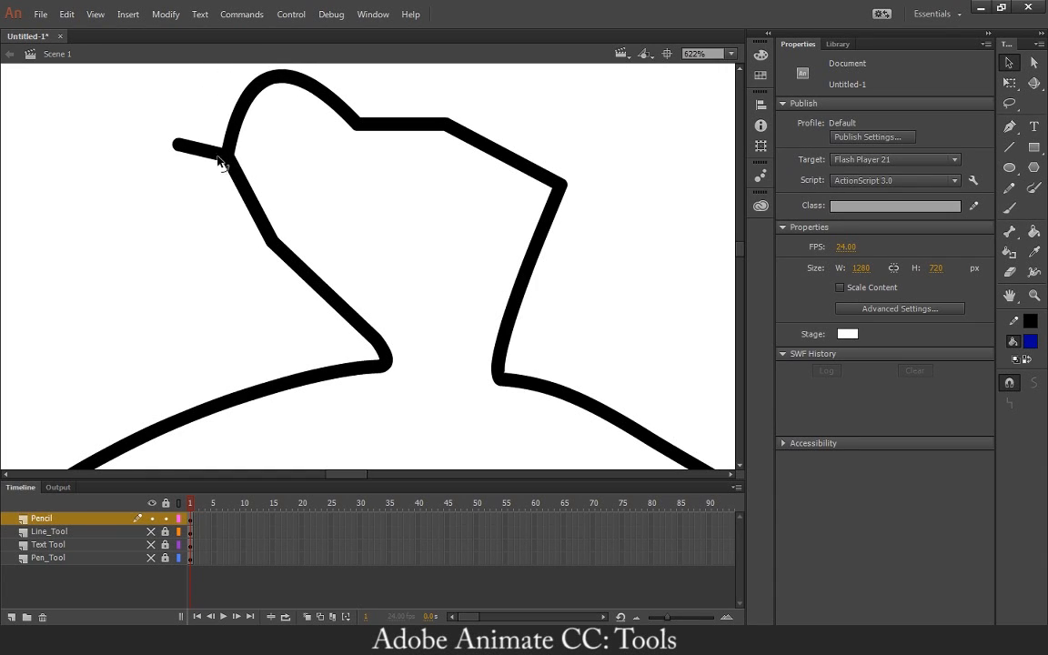
{"action": "left_click", "coordinate": [192, 157]}
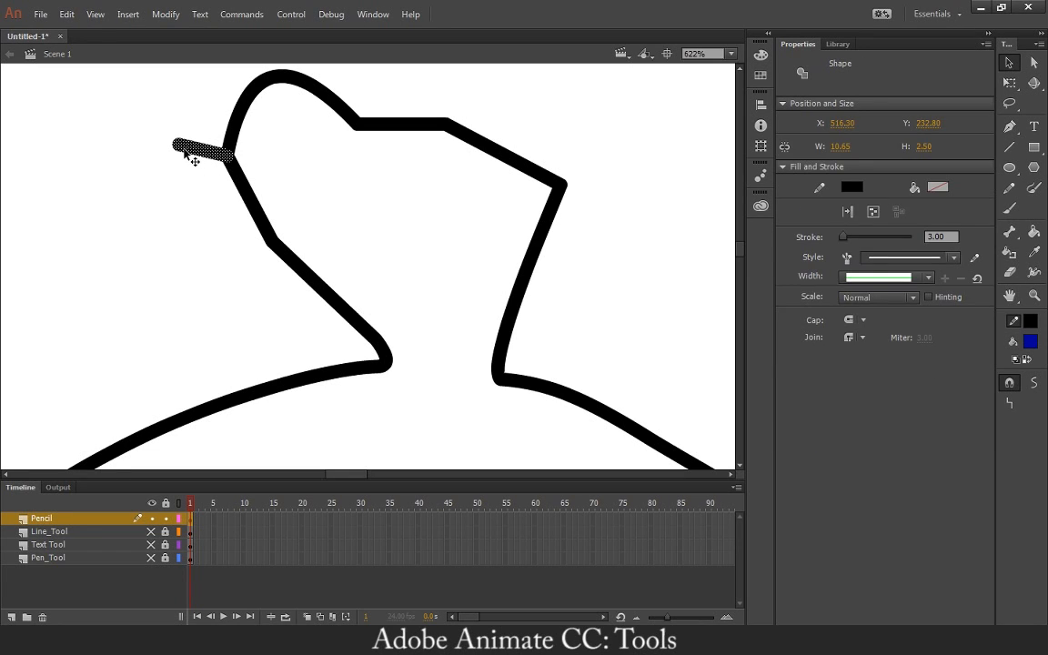
{"action": "key", "text": "Delete"}
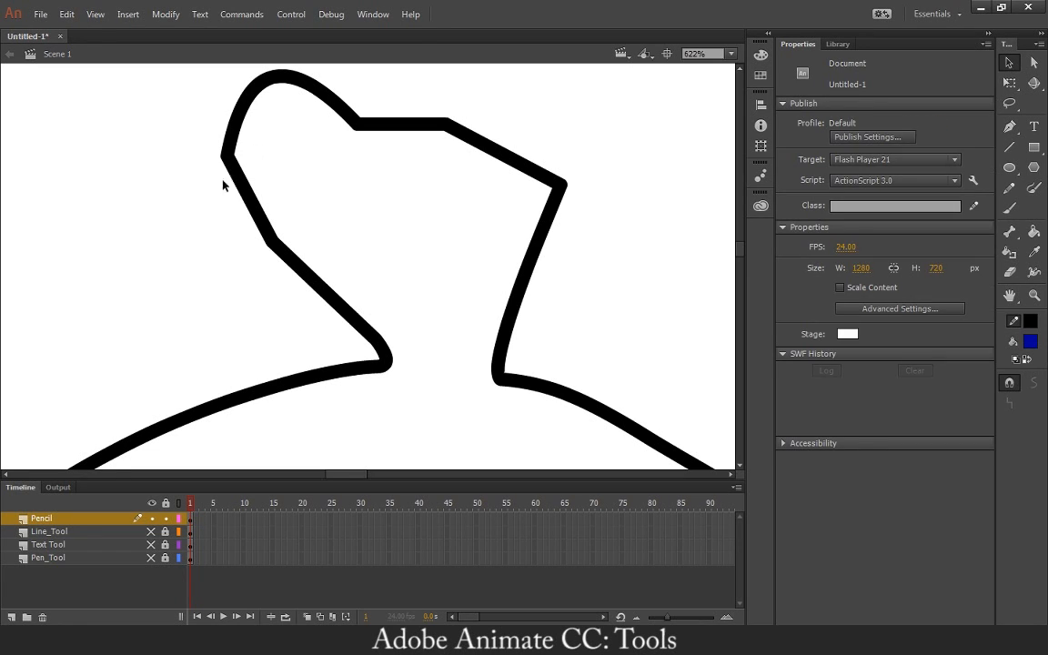
Reshape the neck's left side into a rounded bulge by curving its lines outward and smoothing the corner on its upper edge.
{"action": "mouse_move", "coordinate": [292, 270]}
{"action": "left_mouse_down"}
{"action": "mouse_move", "coordinate": [304, 304]}
{"action": "mouse_move", "coordinate": [276, 302]}
{"action": "left_mouse_up"}
{"action": "left_click_drag", "start_coordinate": [270, 243], "coordinate": [199, 240]}
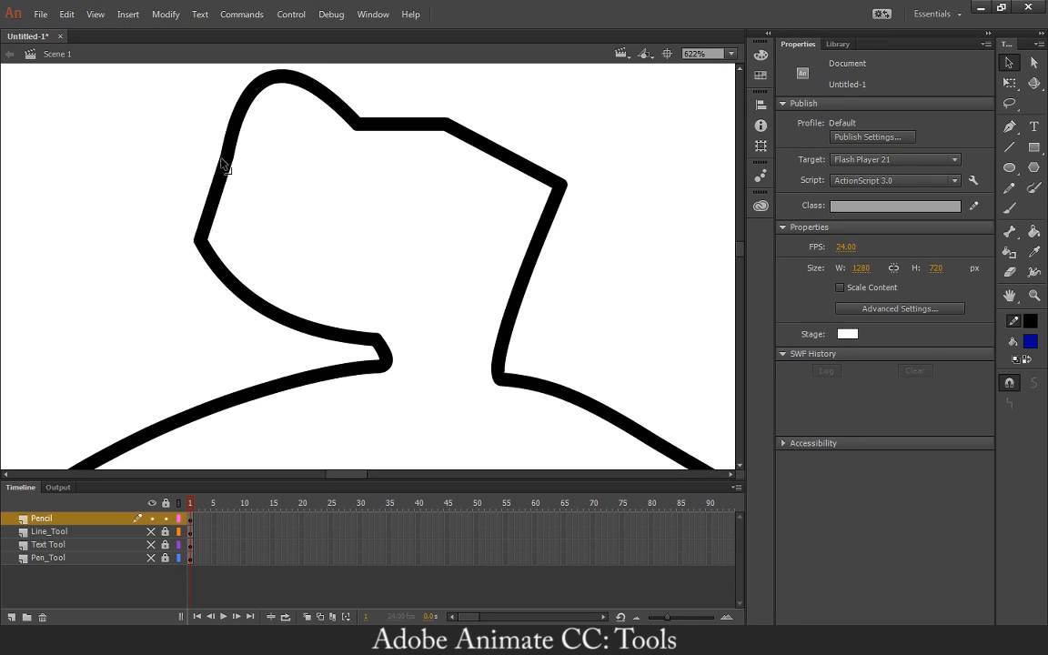
{"action": "left_click_drag", "start_coordinate": [221, 162], "coordinate": [203, 156]}
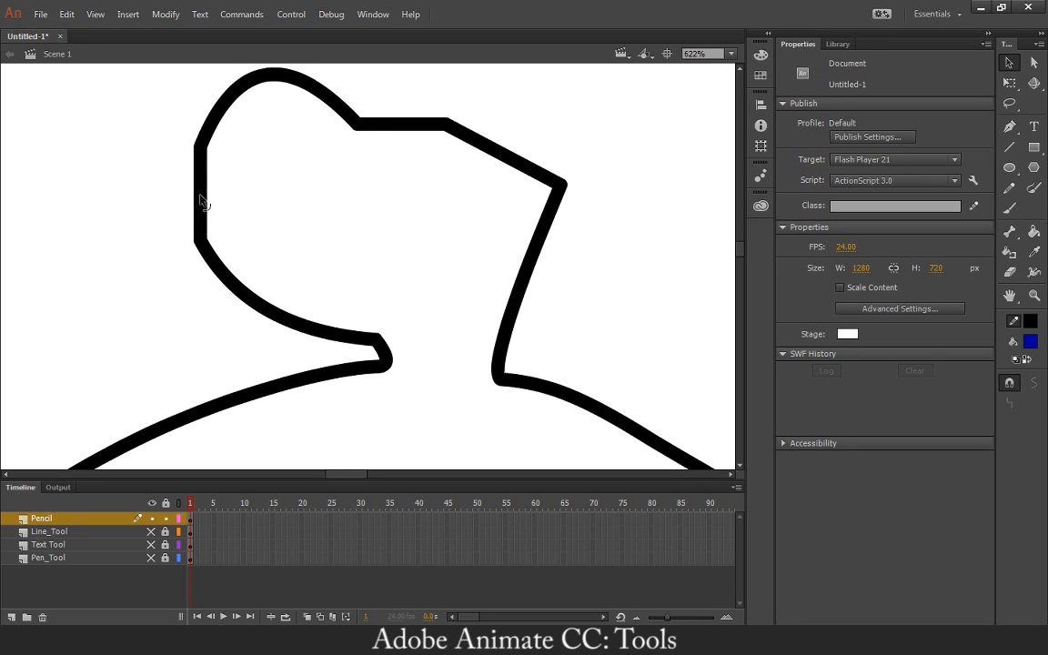
{"action": "left_click_drag", "start_coordinate": [201, 201], "coordinate": [191, 196]}
{"action": "mouse_move", "coordinate": [349, 128]}
{"action": "left_mouse_down"}
{"action": "mouse_move", "coordinate": [374, 106]}
{"action": "mouse_move", "coordinate": [365, 69]}
{"action": "mouse_move", "coordinate": [381, 89]}
{"action": "left_mouse_up"}
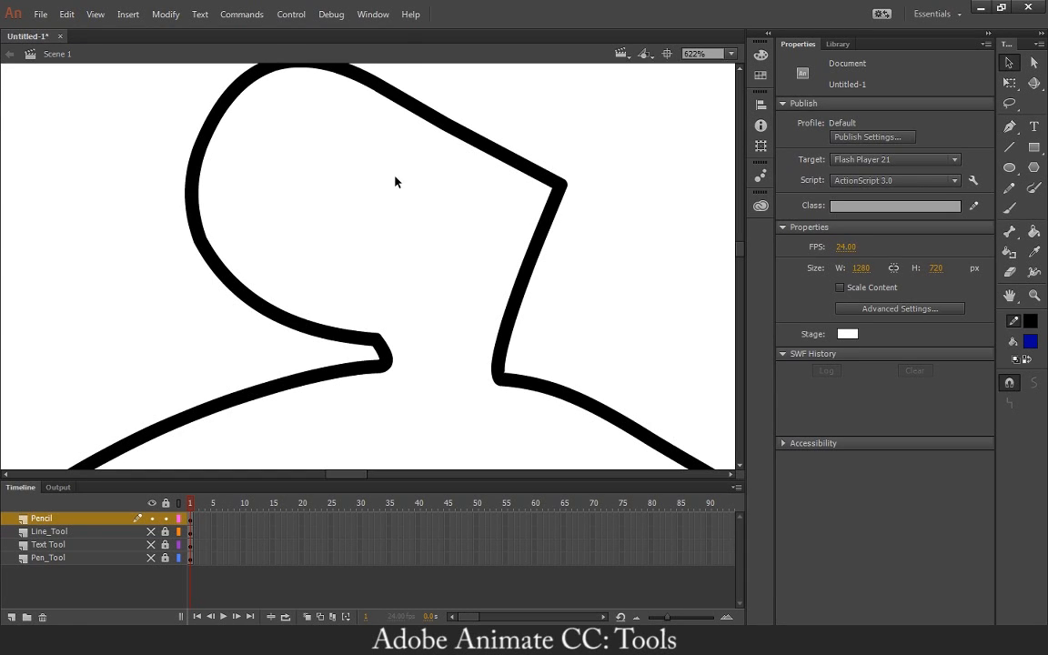
Pull the small corner at the left base of the neck slightly inward and upward, and return to 156% magnification.
{"action": "key", "text": "space"}
{"action": "left_click_drag", "start_coordinate": [392, 190], "coordinate": [384, 227]}
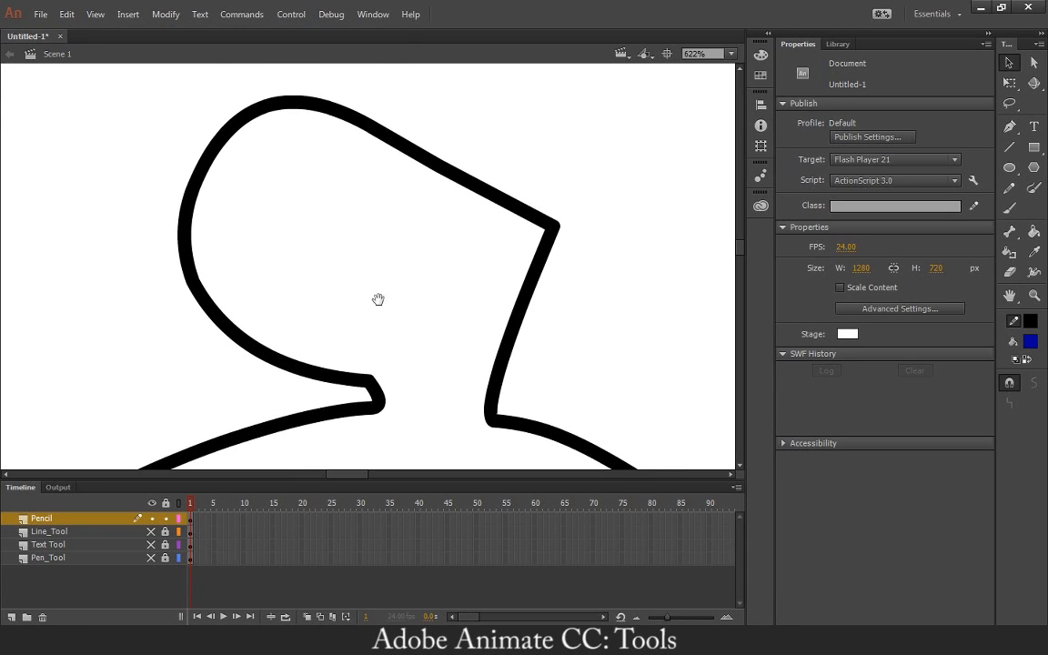
{"action": "mouse_move", "coordinate": [380, 298]}
{"action": "left_mouse_down"}
{"action": "mouse_move", "coordinate": [389, 218]}
{"action": "mouse_move", "coordinate": [388, 268]}
{"action": "left_mouse_up"}
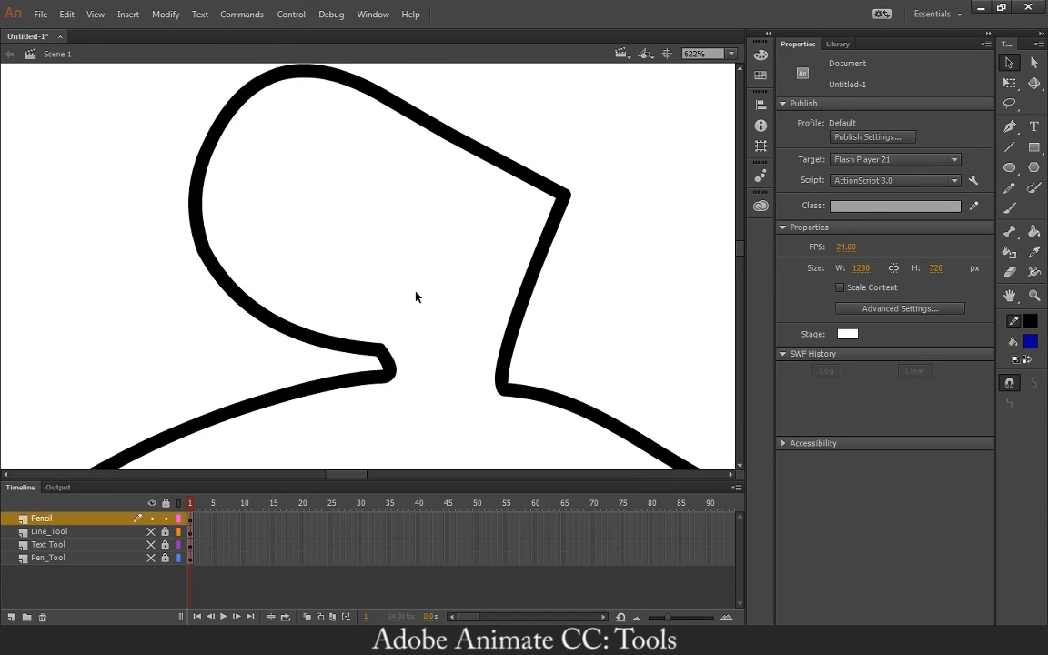
{"action": "mouse_move", "coordinate": [382, 351]}
{"action": "left_mouse_down"}
{"action": "mouse_move", "coordinate": [308, 341]}
{"action": "mouse_move", "coordinate": [311, 352]}
{"action": "mouse_move", "coordinate": [402, 314]}
{"action": "mouse_move", "coordinate": [413, 329]}
{"action": "mouse_move", "coordinate": [459, 291]}
{"action": "mouse_move", "coordinate": [537, 173]}
{"action": "left_mouse_up"}
{"action": "key", "text": "ctrl+minus"}
{"action": "key", "text": "ctrl+minus"}
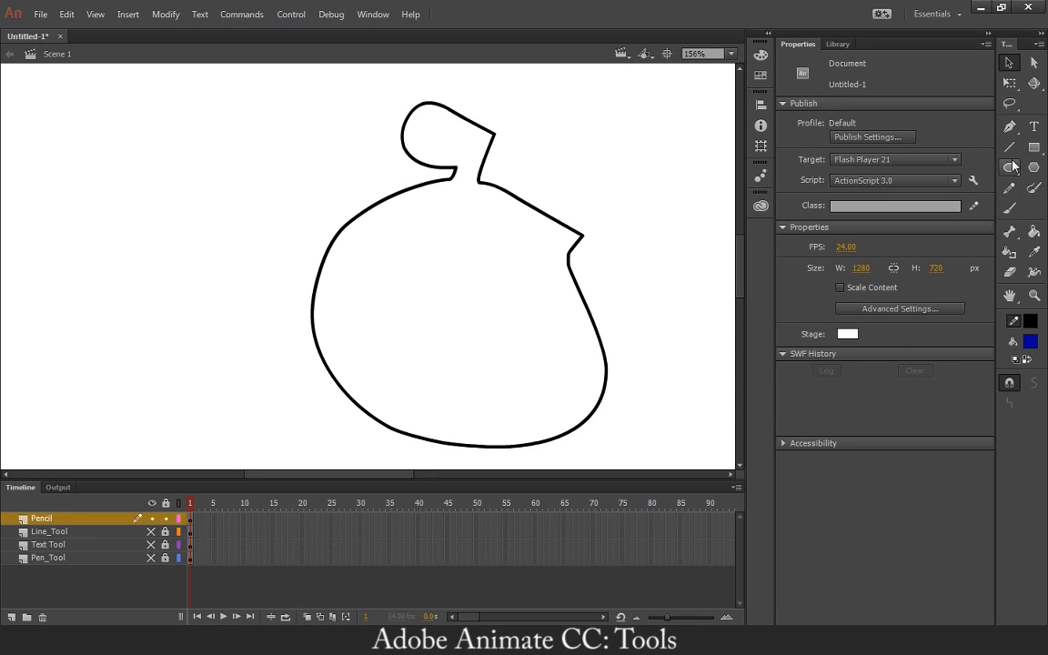
Lock and hide the Pencil layer, and add a new layer named Brush for the Brush tool.
{"action": "left_click", "coordinate": [1010, 208]}
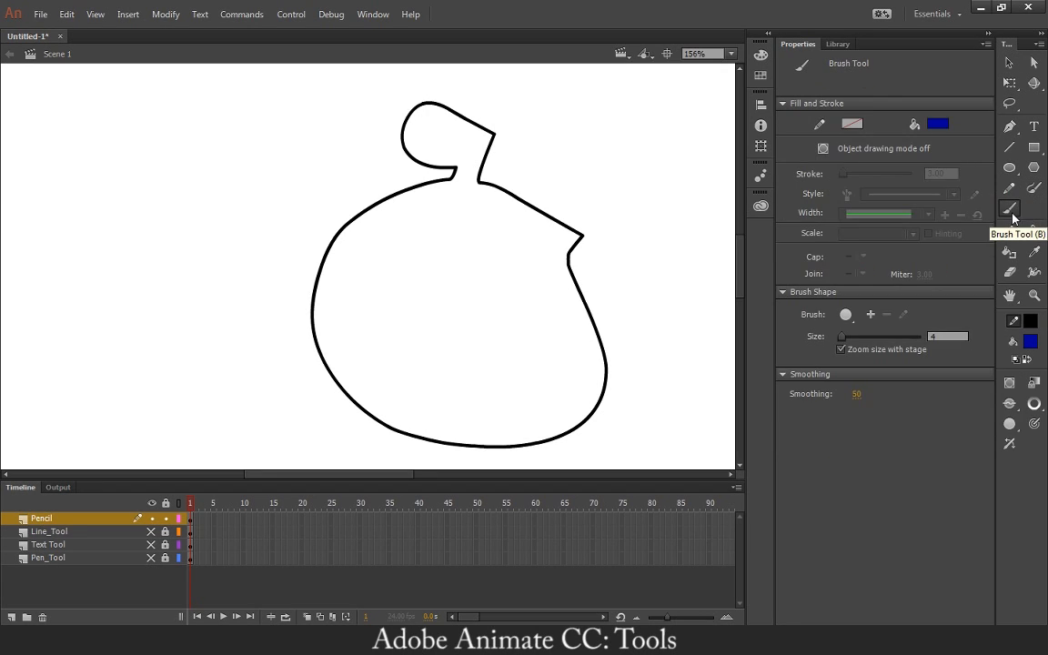
{"action": "left_click", "coordinate": [154, 520]}
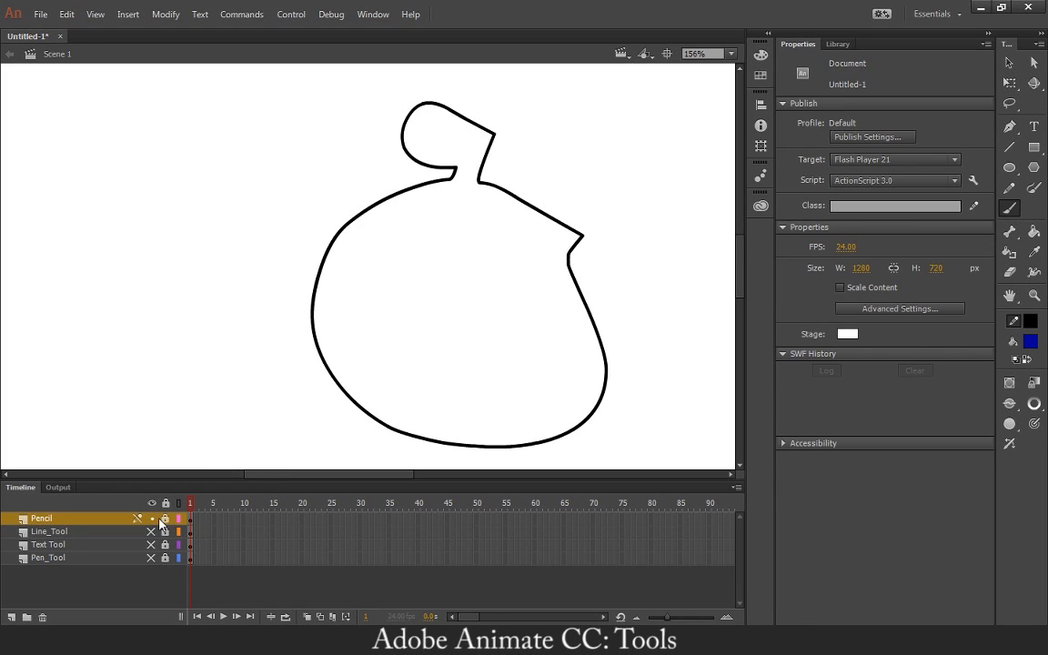
{"action": "left_click", "coordinate": [11, 616]}
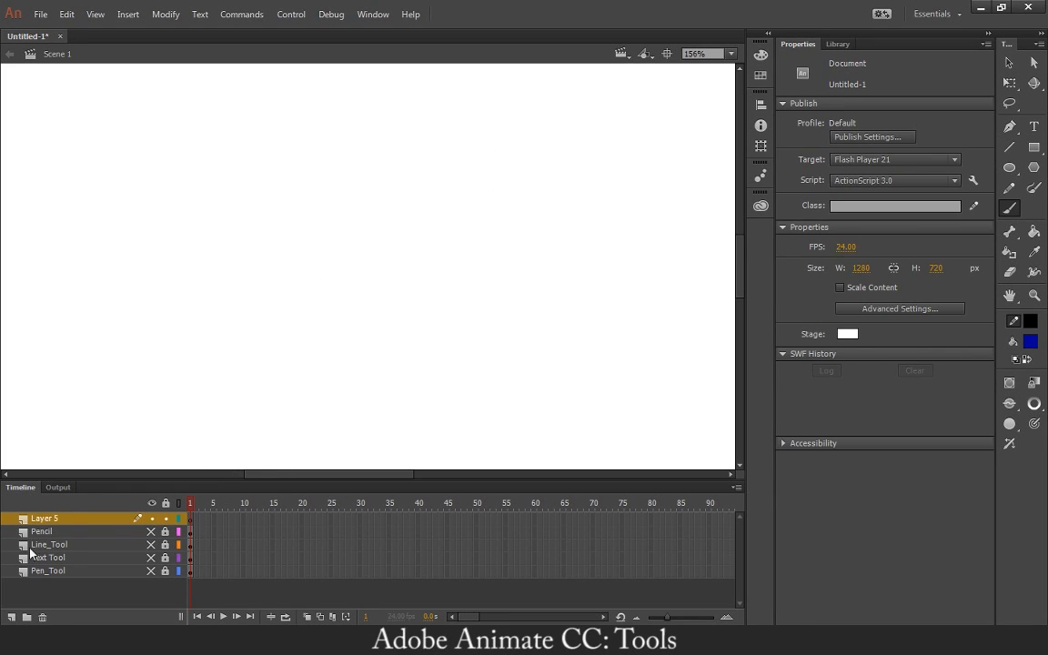
{"action": "double_click", "coordinate": [49, 519]}
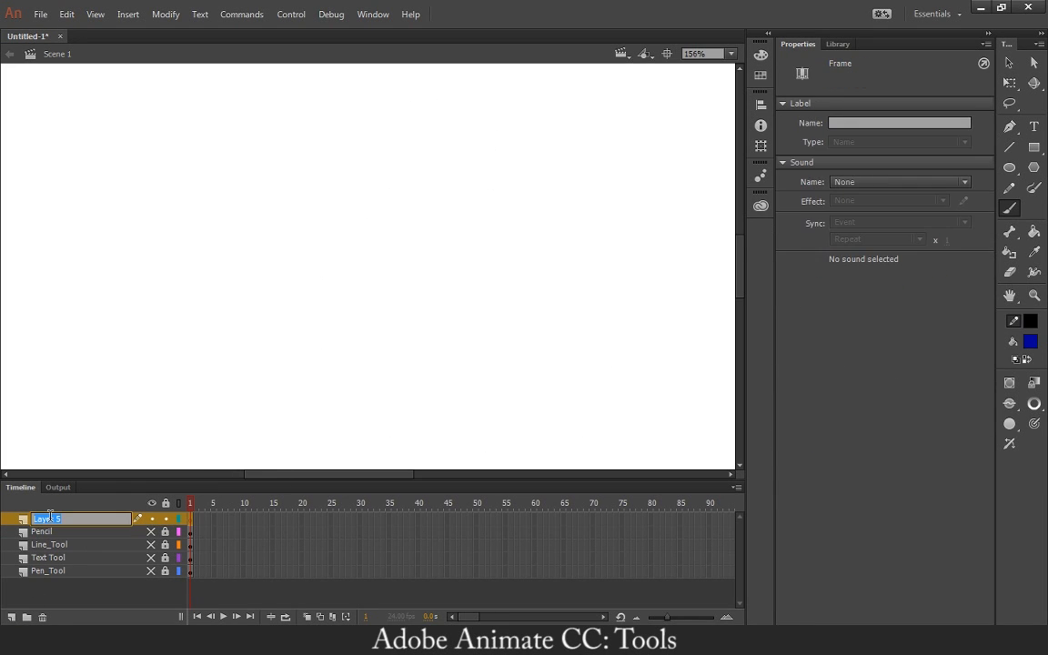
{"action": "type", "text": "Brush"}
{"action": "key", "text": "Return"}
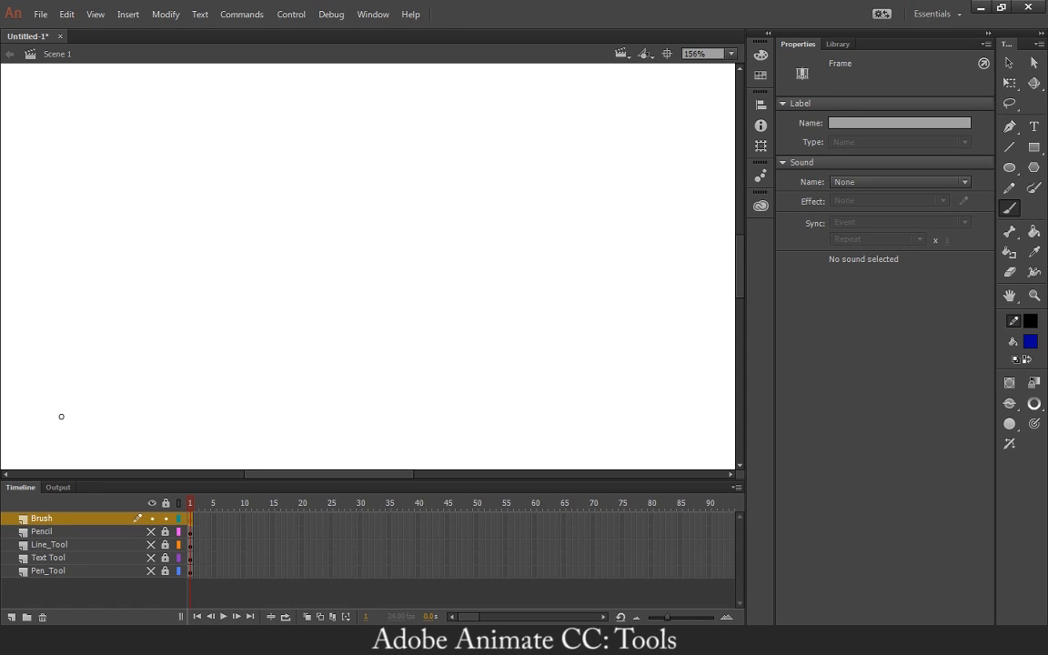
Try a C-shaped Brush stroke, undo it, and set the fill colour to bright blue.
{"action": "mouse_move", "coordinate": [382, 262]}
{"action": "left_mouse_down"}
{"action": "mouse_move", "coordinate": [321, 353]}
{"action": "mouse_move", "coordinate": [392, 356]}
{"action": "left_mouse_up"}
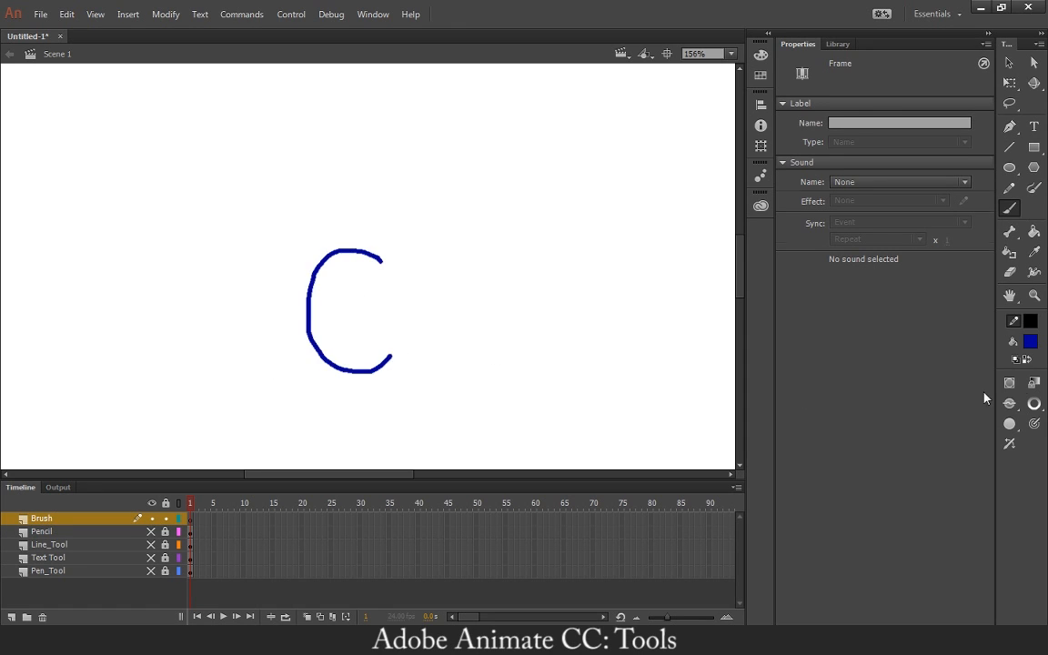
{"action": "key", "text": "ctrl+z"}
{"action": "left_click", "coordinate": [1033, 344]}
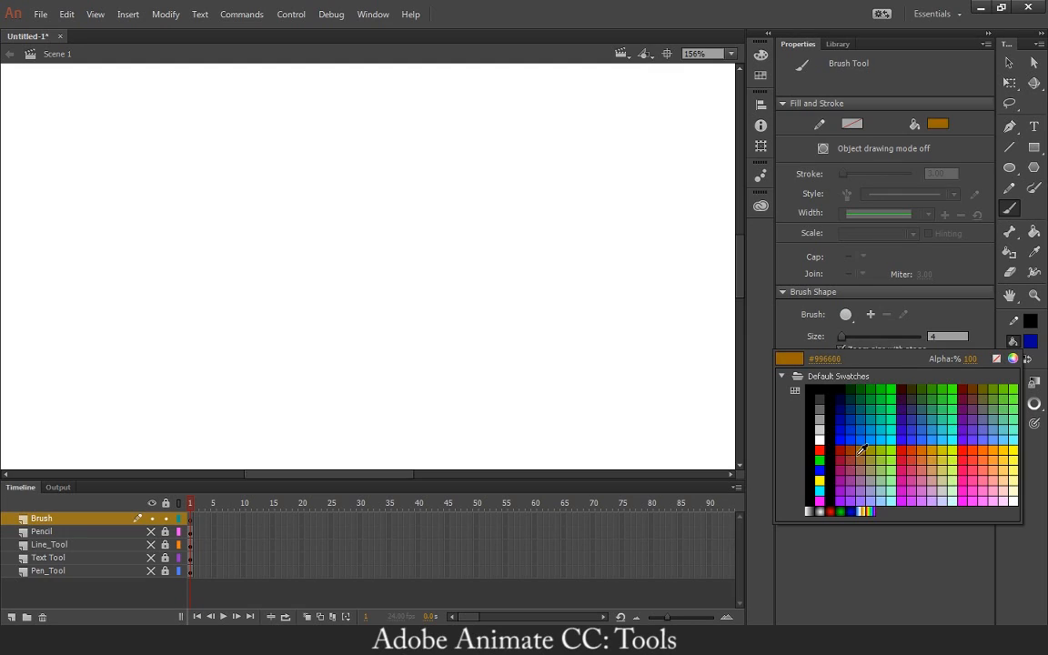
{"action": "left_click", "coordinate": [821, 470]}
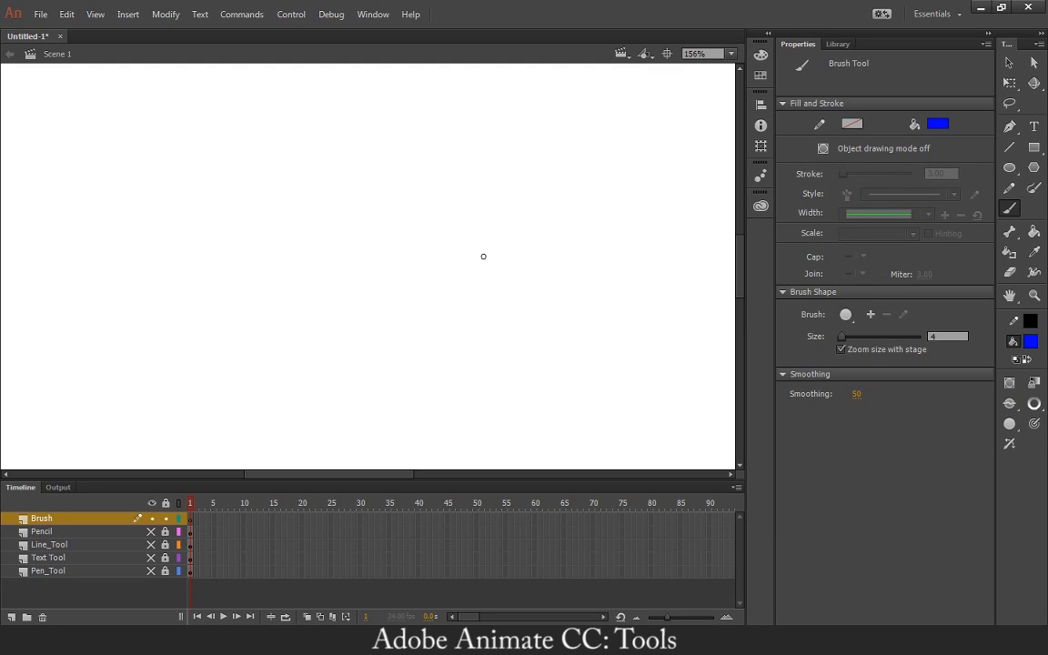
Paint a dense horizontal blue scribble about 268 px wide and 33 px high on the Brush layer, and select it as a shape.
{"action": "mouse_move", "coordinate": [483, 255]}
{"action": "left_mouse_down"}
{"action": "mouse_move", "coordinate": [348, 249]}
{"action": "mouse_move", "coordinate": [435, 228]}
{"action": "mouse_move", "coordinate": [303, 249]}
{"action": "mouse_move", "coordinate": [468, 241]}
{"action": "mouse_move", "coordinate": [285, 235]}
{"action": "mouse_move", "coordinate": [396, 249]}
{"action": "mouse_move", "coordinate": [216, 251]}
{"action": "mouse_move", "coordinate": [424, 245]}
{"action": "mouse_move", "coordinate": [316, 246]}
{"action": "mouse_move", "coordinate": [374, 231]}
{"action": "mouse_move", "coordinate": [394, 242]}
{"action": "mouse_move", "coordinate": [430, 242]}
{"action": "mouse_move", "coordinate": [381, 235]}
{"action": "mouse_move", "coordinate": [459, 235]}
{"action": "mouse_move", "coordinate": [404, 227]}
{"action": "mouse_move", "coordinate": [428, 226]}
{"action": "mouse_move", "coordinate": [451, 231]}
{"action": "mouse_move", "coordinate": [424, 236]}
{"action": "mouse_move", "coordinate": [476, 239]}
{"action": "mouse_move", "coordinate": [443, 239]}
{"action": "mouse_move", "coordinate": [475, 244]}
{"action": "mouse_move", "coordinate": [437, 257]}
{"action": "mouse_move", "coordinate": [465, 260]}
{"action": "left_mouse_up"}
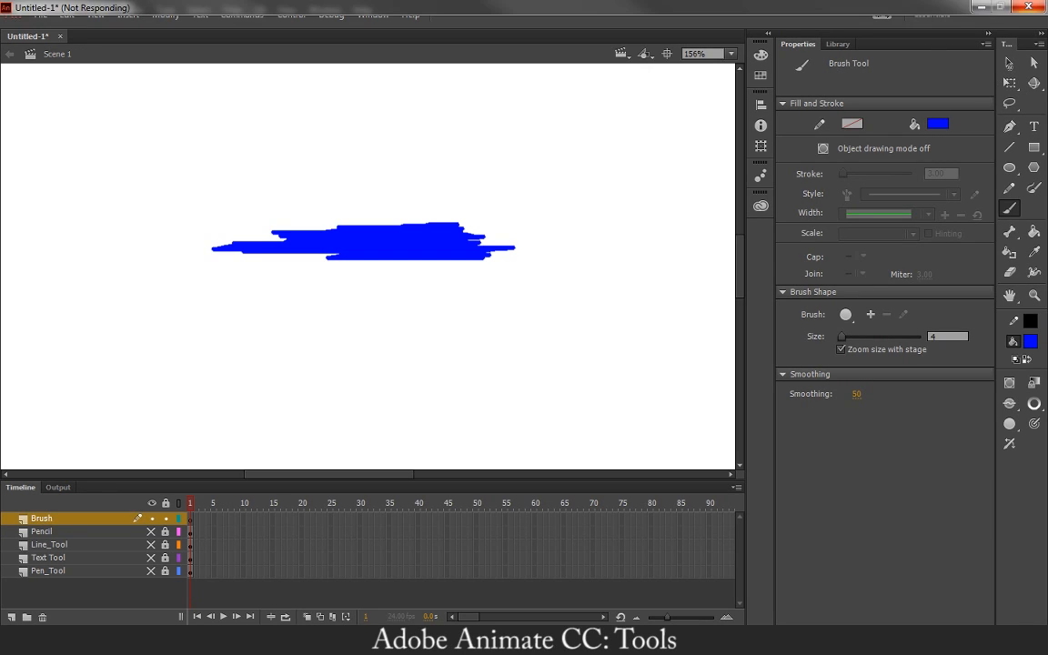
{"action": "left_click", "coordinate": [1007, 70]}
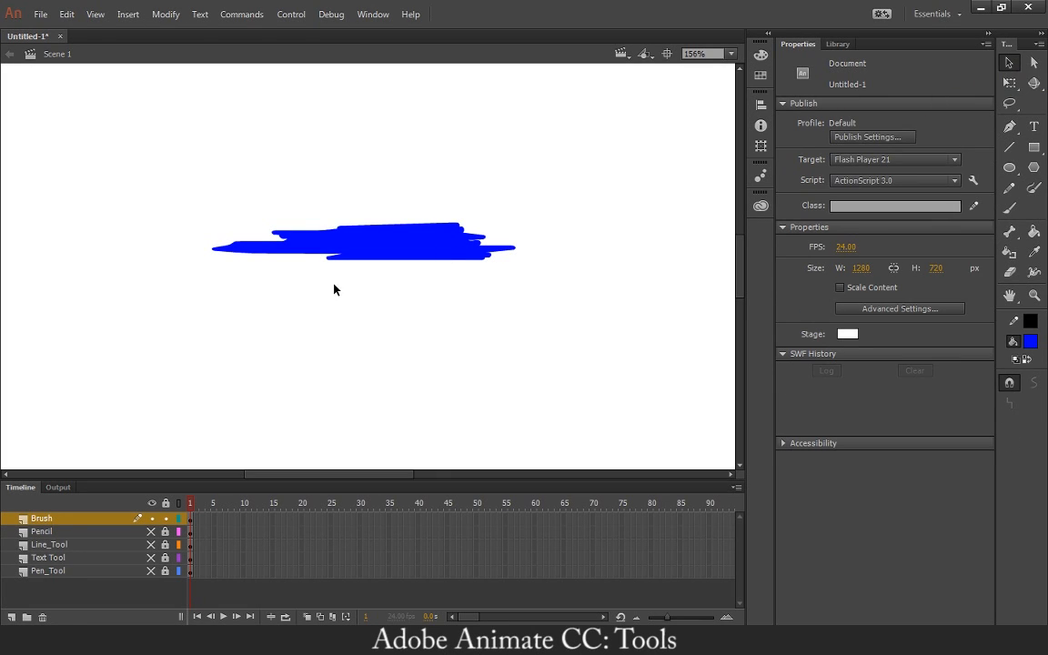
{"action": "left_click", "coordinate": [348, 244]}
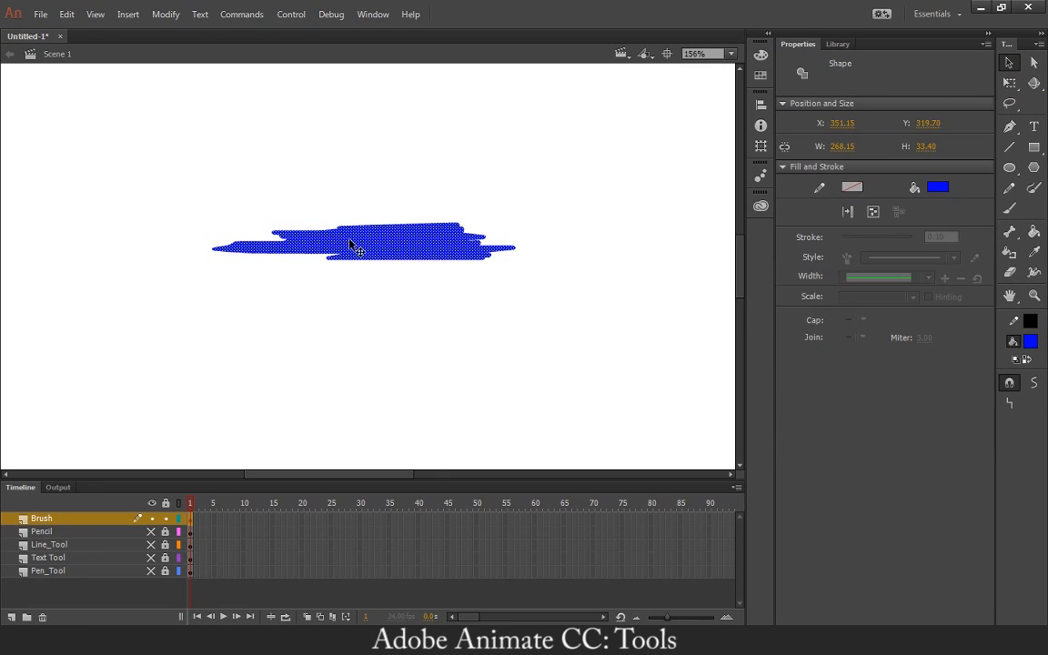
{"action": "left_click", "coordinate": [304, 264]}
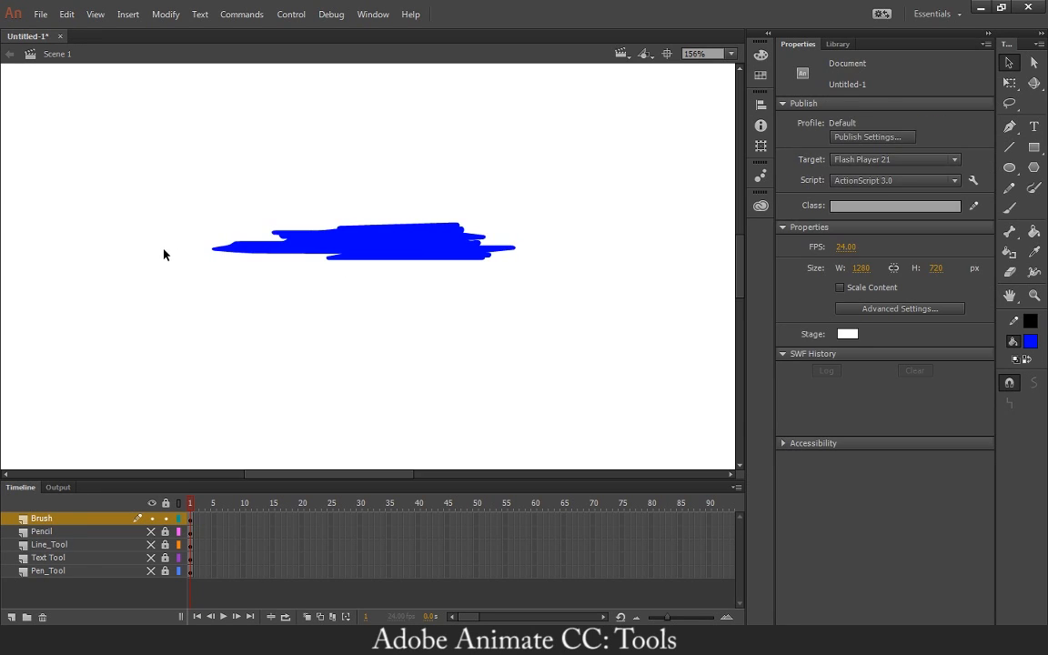
{"action": "left_click", "coordinate": [379, 250]}
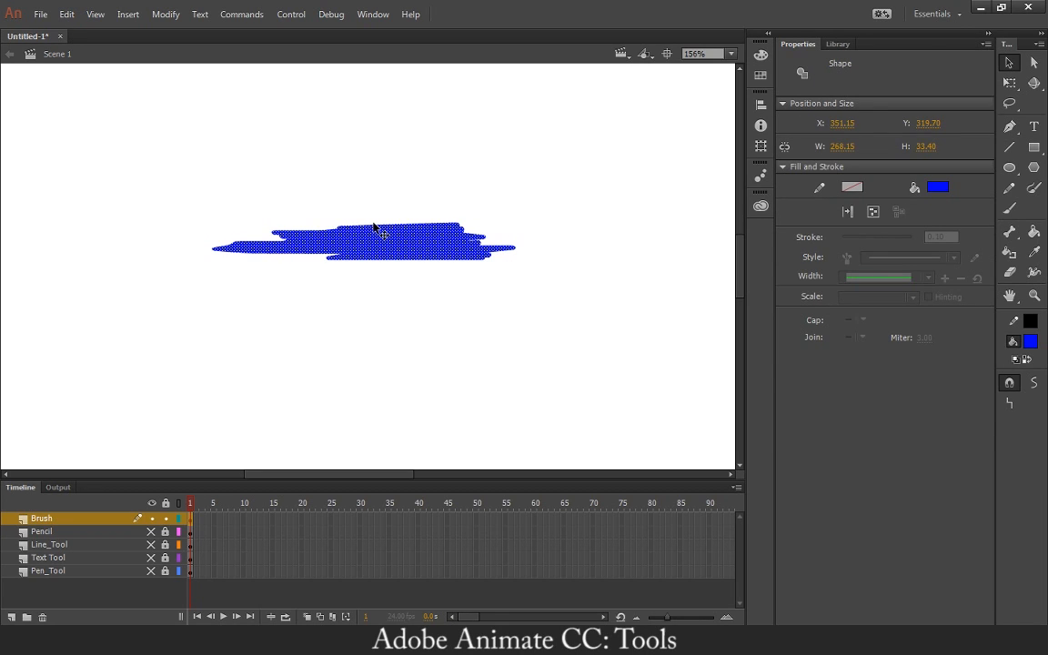
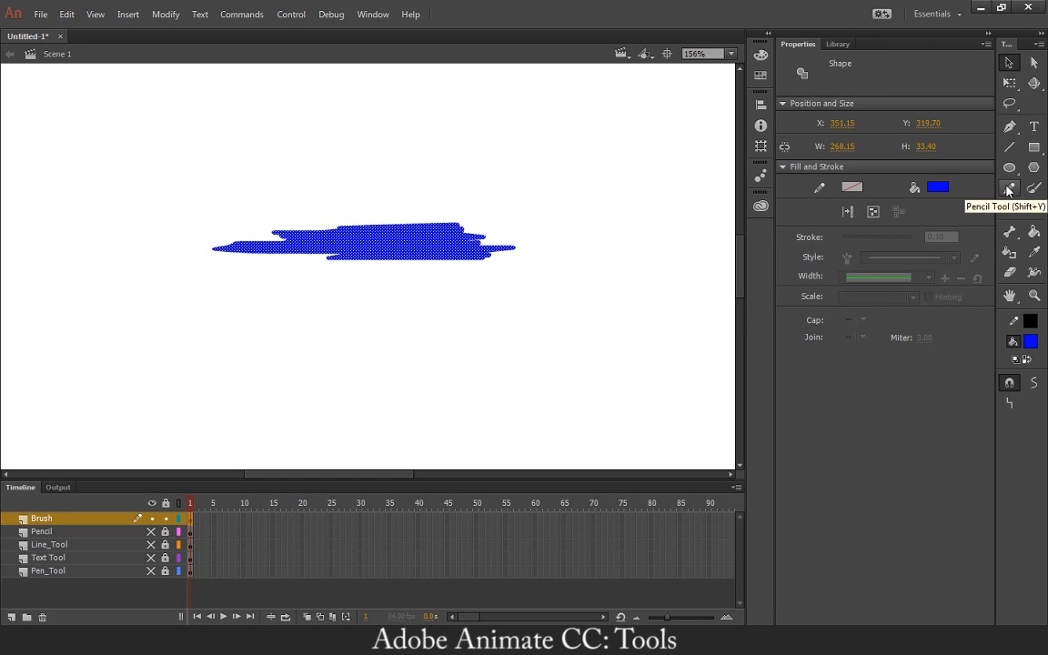
Cut off the ragged right and left ends of the blue scribble, leaving straight vertical sides.
{"action": "left_click", "coordinate": [598, 303]}
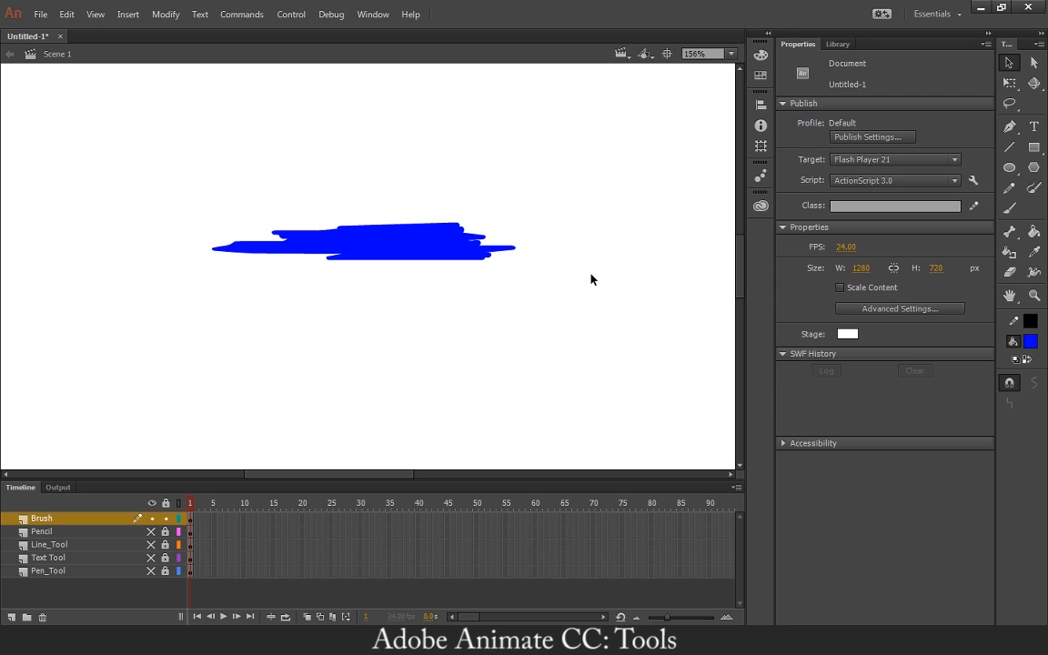
{"action": "left_click_drag", "start_coordinate": [482, 176], "coordinate": [519, 271]}
{"action": "mouse_move", "coordinate": [550, 174]}
{"action": "left_mouse_down"}
{"action": "mouse_move", "coordinate": [561, 193]}
{"action": "mouse_move", "coordinate": [450, 345]}
{"action": "left_mouse_up"}
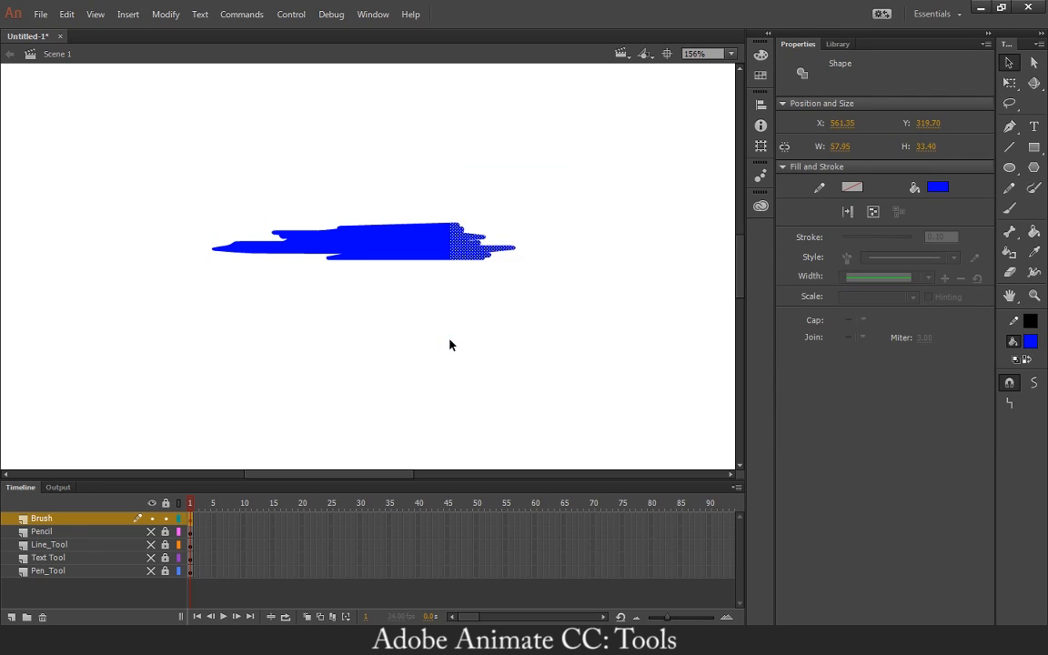
{"action": "key", "text": "Delete"}
{"action": "left_click_drag", "start_coordinate": [199, 152], "coordinate": [349, 331]}
{"action": "key", "text": "Delete"}
Trim the uneven upper and lower edges of the blue shape to form a rectangle about 89 px wide and 26 px high.
{"action": "mouse_move", "coordinate": [292, 154]}
{"action": "left_mouse_down"}
{"action": "mouse_move", "coordinate": [461, 213]}
{"action": "mouse_move", "coordinate": [482, 232]}
{"action": "left_mouse_up"}
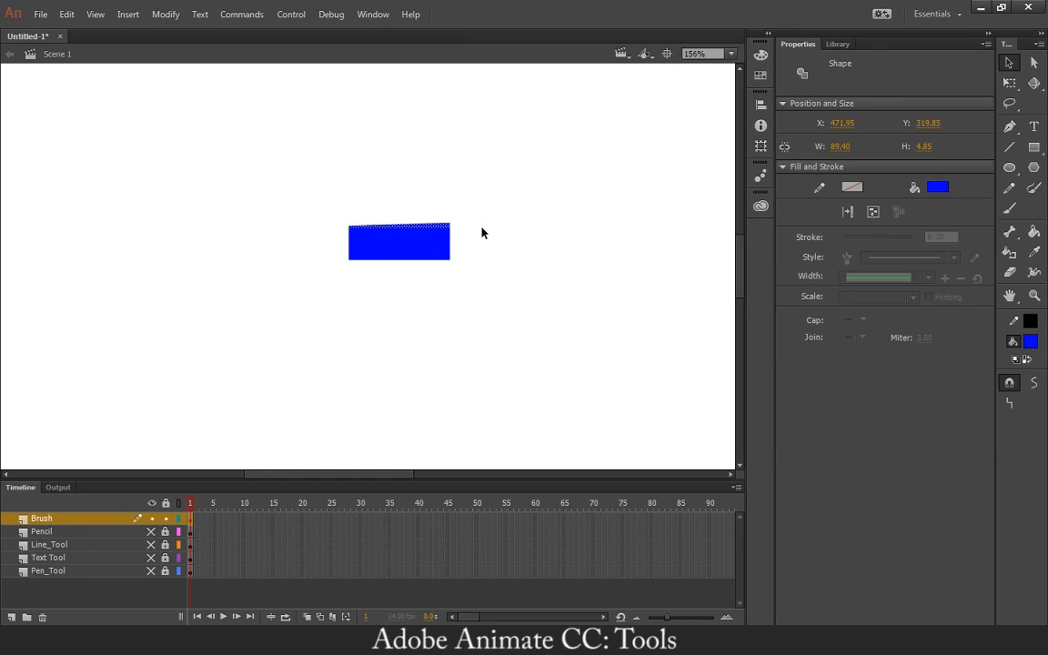
{"action": "key", "text": "Delete"}
{"action": "left_click_drag", "start_coordinate": [480, 286], "coordinate": [313, 258]}
{"action": "key", "text": "Delete"}
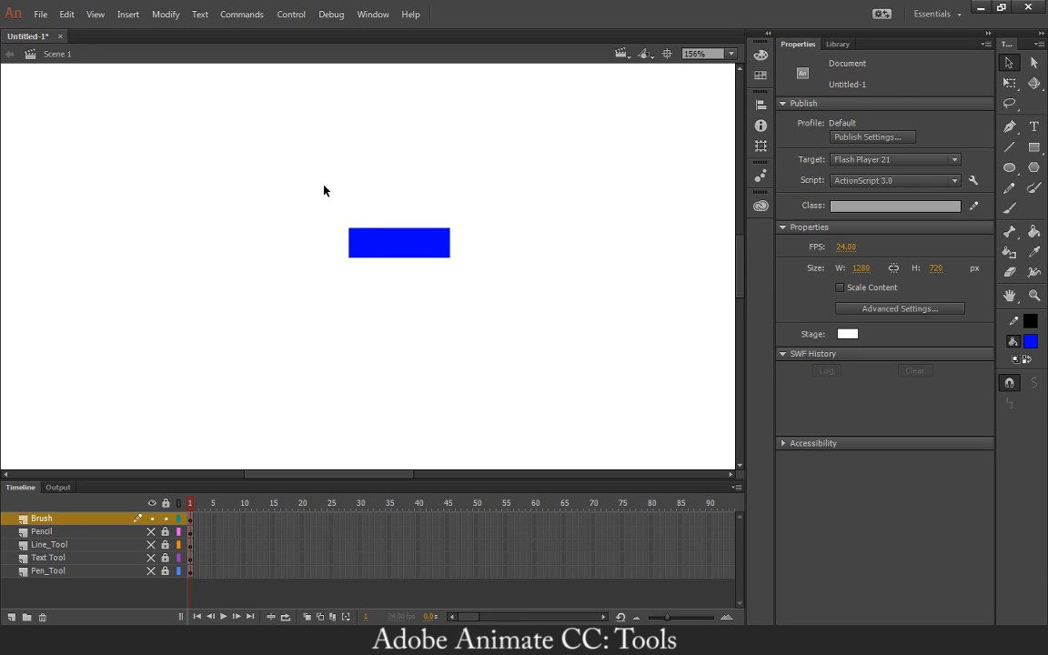
{"action": "left_click_drag", "start_coordinate": [323, 194], "coordinate": [501, 322]}
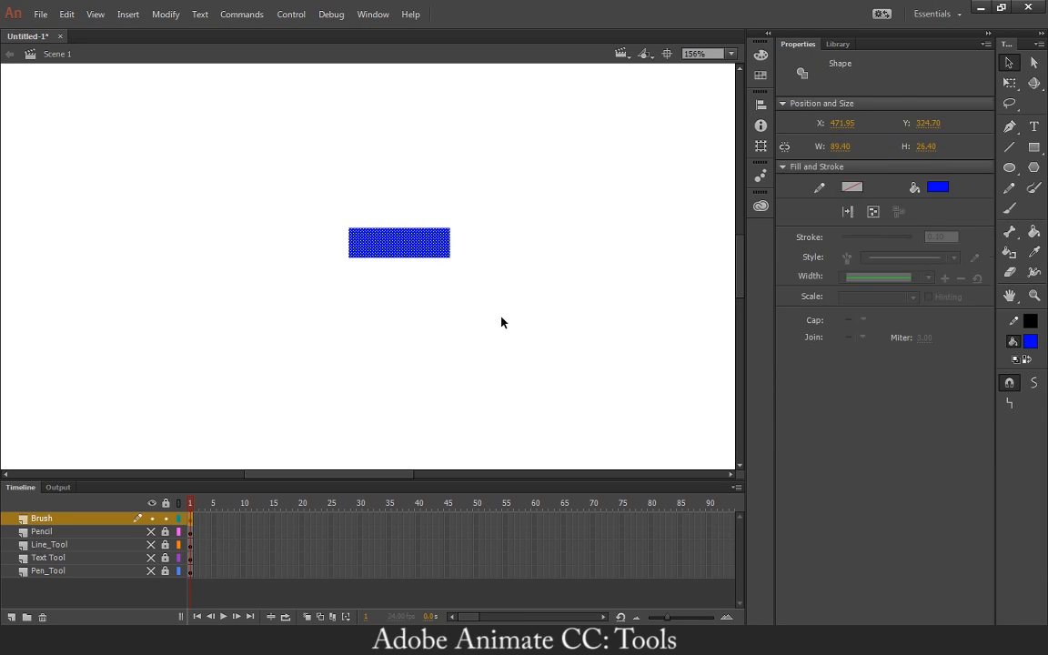
{"action": "left_click", "coordinate": [589, 226]}
{"action": "left_click", "coordinate": [409, 256]}
Set the brush shape to the narrow vertical ellipse and paint a long wavy blue stroke beside and below the rectangle.
{"action": "left_click", "coordinate": [1009, 208]}
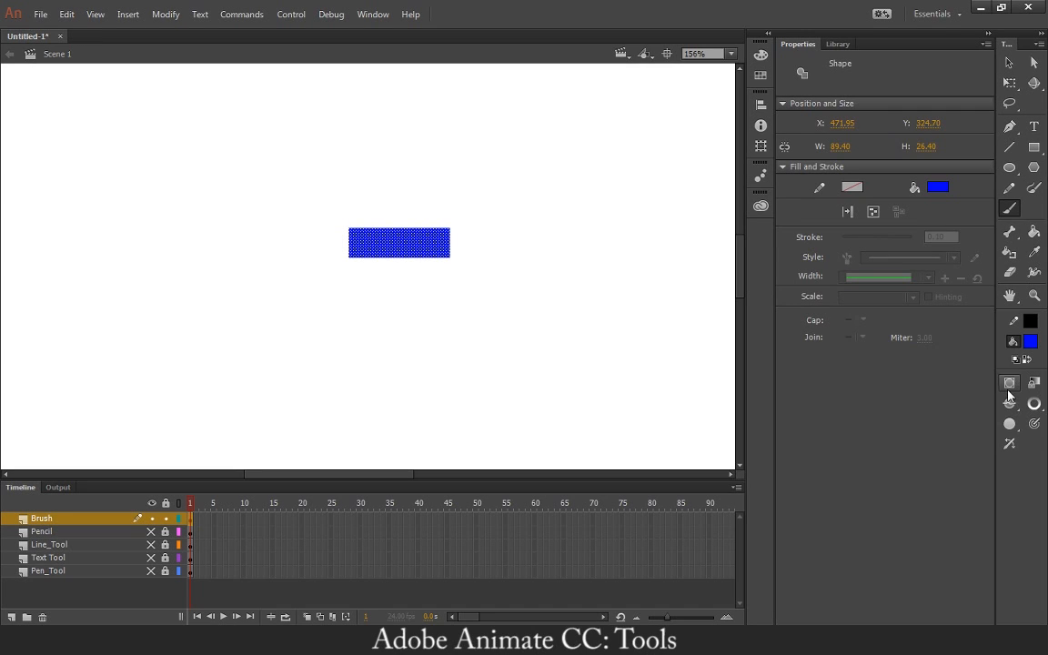
{"action": "left_click", "coordinate": [1009, 188]}
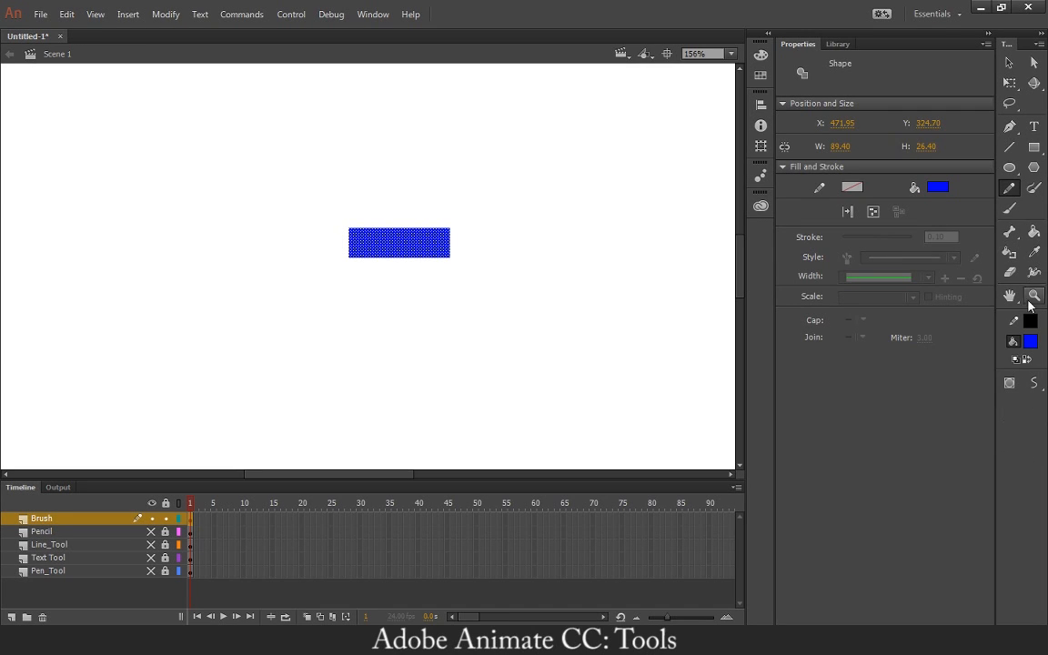
{"action": "left_click", "coordinate": [1009, 208]}
{"action": "left_click", "coordinate": [1035, 406]}
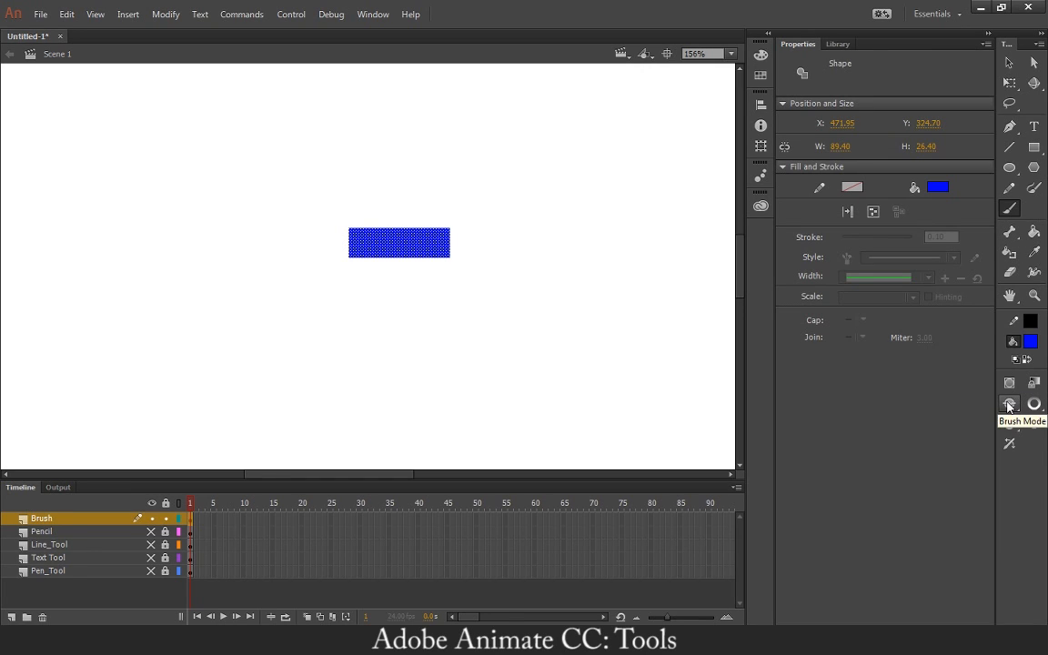
{"action": "left_click", "coordinate": [1009, 406]}
{"action": "left_click", "coordinate": [1008, 406]}
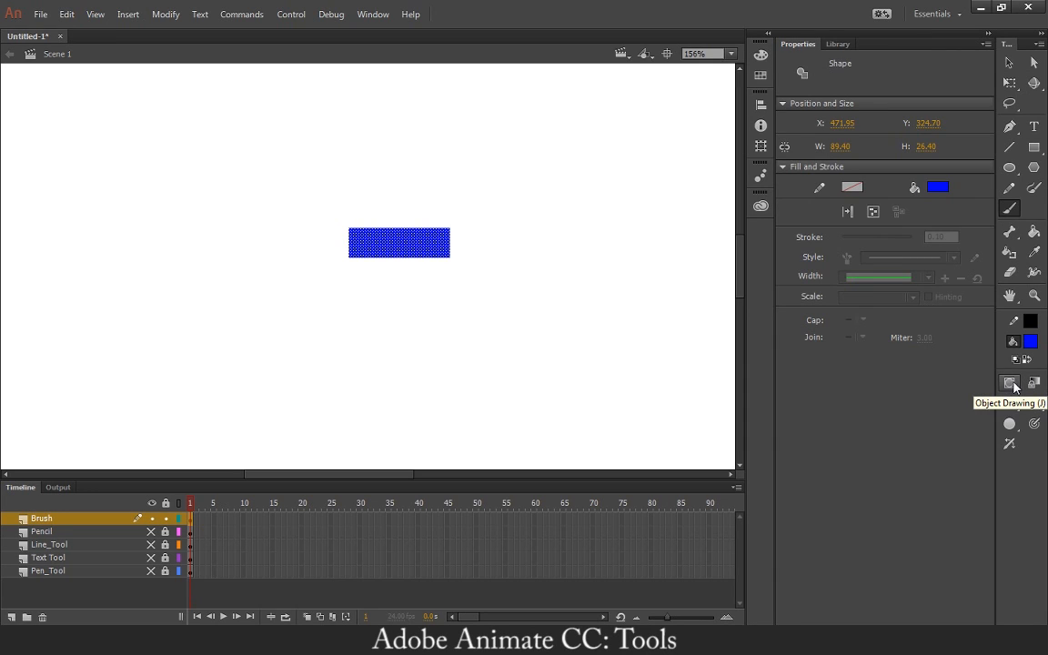
{"action": "left_click", "coordinate": [1015, 428]}
{"action": "left_click", "coordinate": [972, 446]}
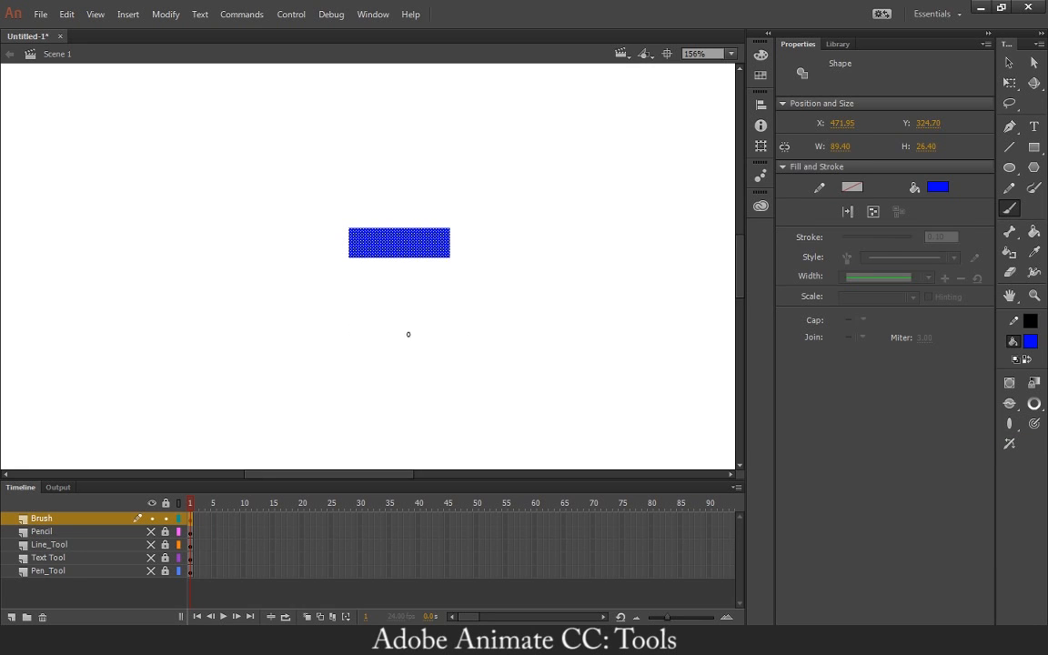
{"action": "mouse_move", "coordinate": [241, 239]}
{"action": "left_mouse_down"}
{"action": "mouse_move", "coordinate": [260, 368]}
{"action": "mouse_move", "coordinate": [321, 331]}
{"action": "mouse_move", "coordinate": [375, 432]}
{"action": "mouse_move", "coordinate": [452, 359]}
{"action": "left_mouse_up"}
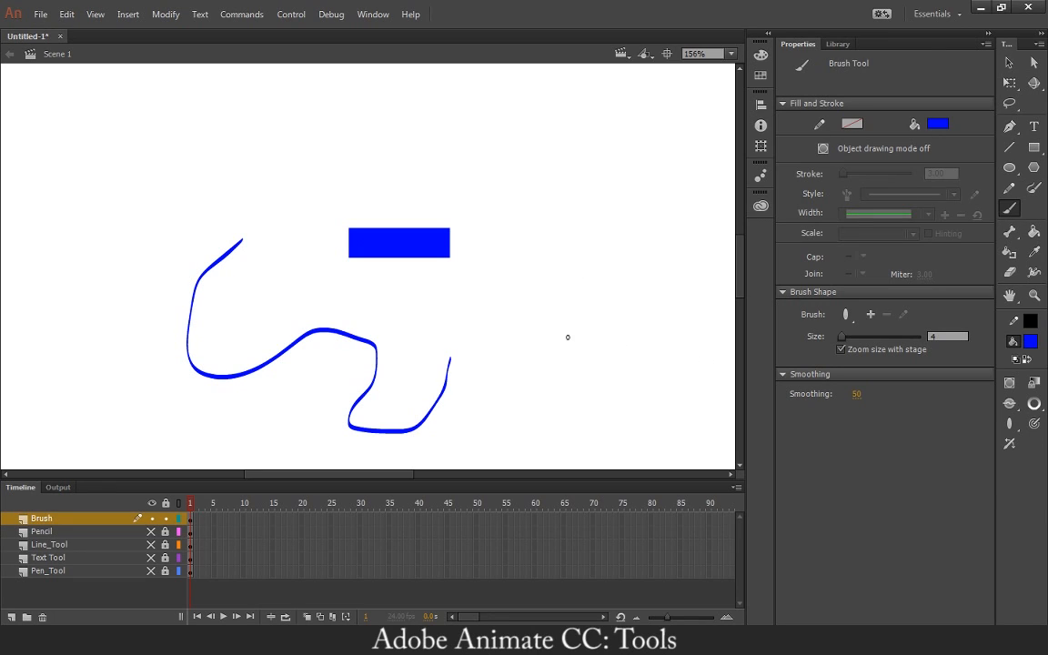
Restore the round brush shape, enable the tilt option, paint blue strokes to the right of and above the rectangle, and check them as shapes.
{"action": "left_click", "coordinate": [1009, 423]}
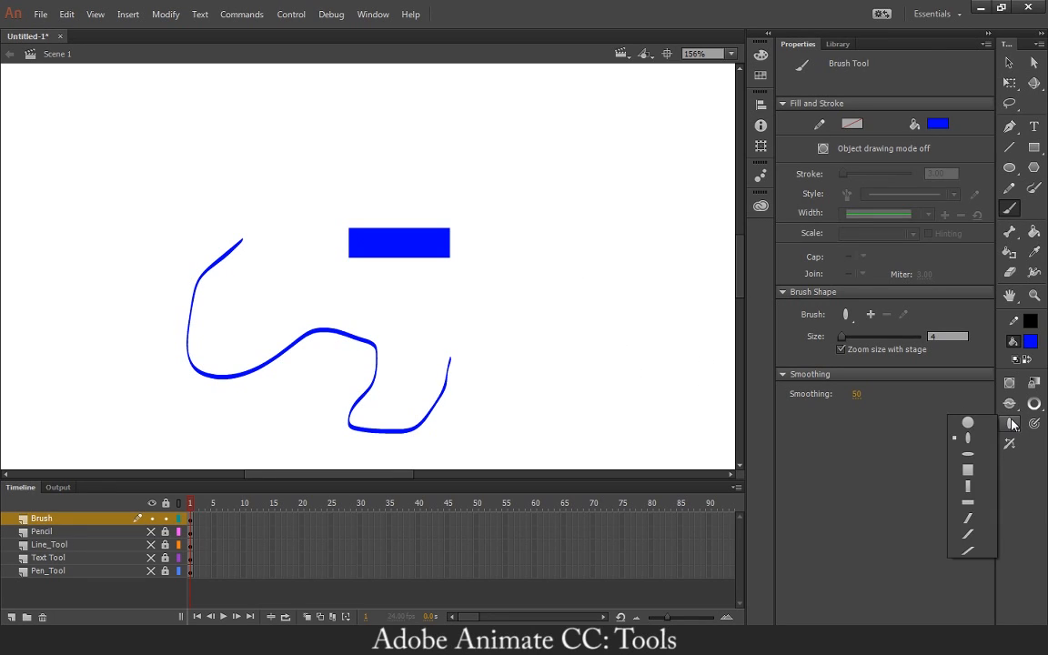
{"action": "left_click", "coordinate": [962, 424]}
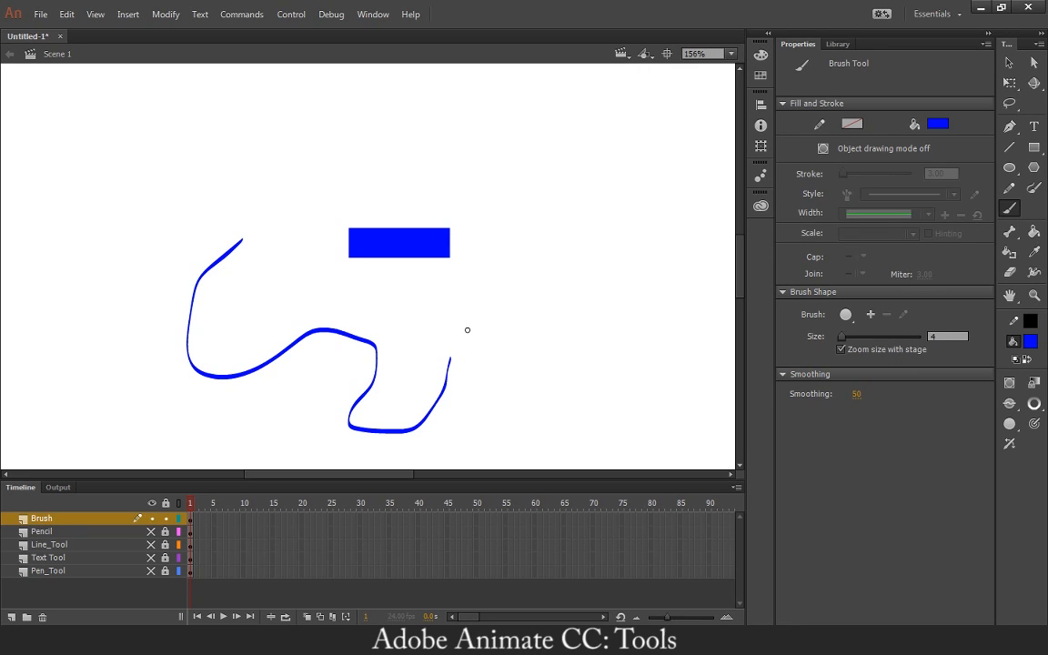
{"action": "left_click", "coordinate": [1010, 443]}
{"action": "left_click_drag", "start_coordinate": [533, 269], "coordinate": [552, 342]}
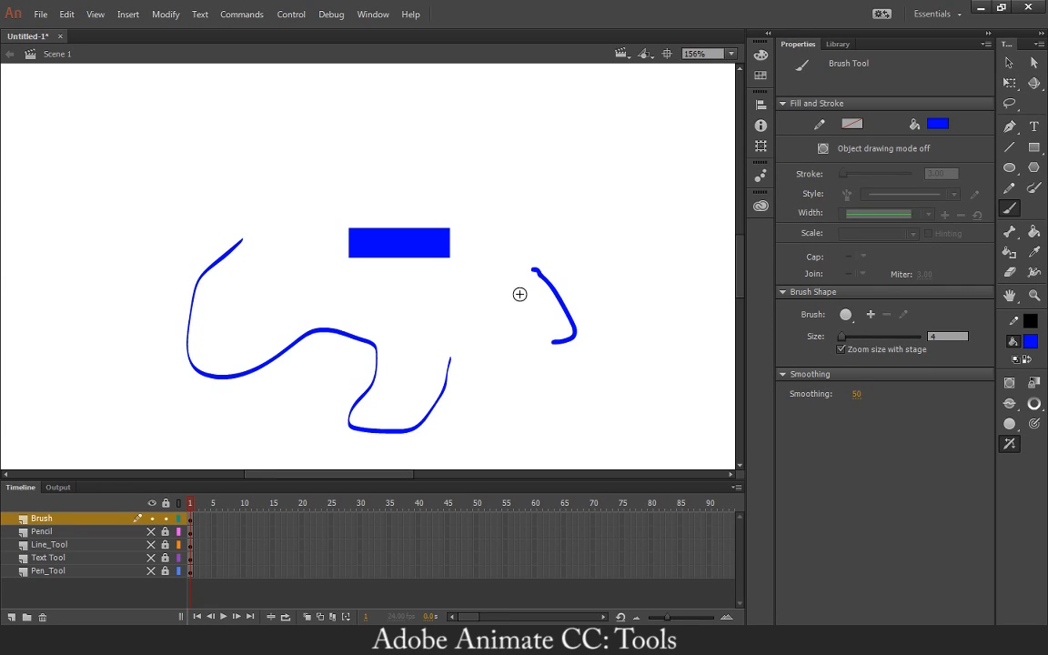
{"action": "mouse_move", "coordinate": [549, 209]}
{"action": "left_mouse_down"}
{"action": "mouse_move", "coordinate": [603, 187]}
{"action": "mouse_move", "coordinate": [456, 175]}
{"action": "mouse_move", "coordinate": [354, 125]}
{"action": "left_mouse_up"}
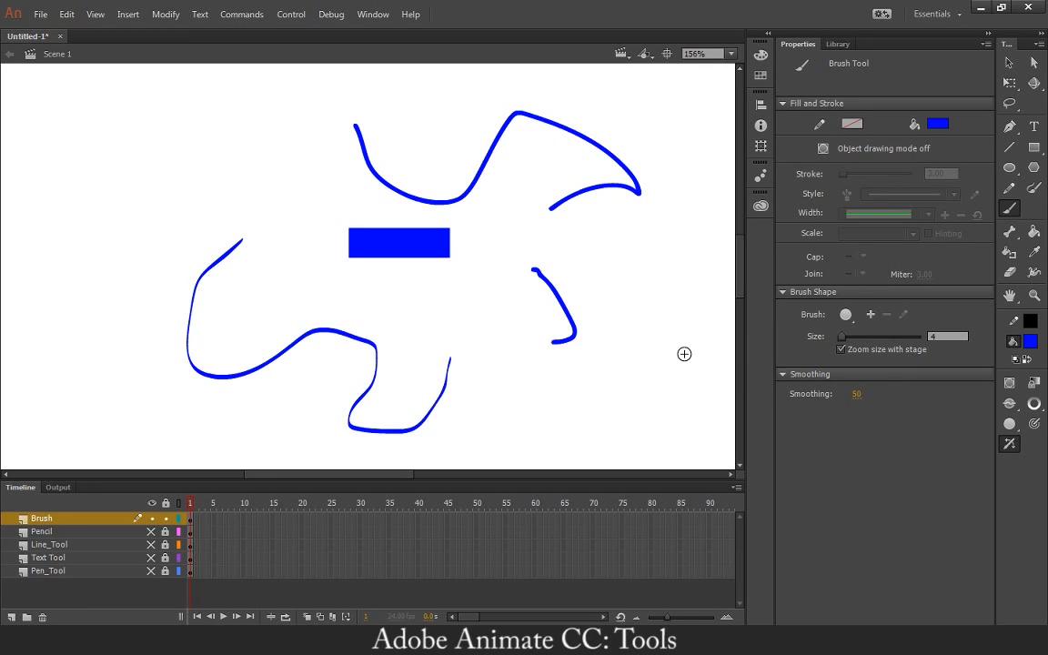
{"action": "key", "text": "v"}
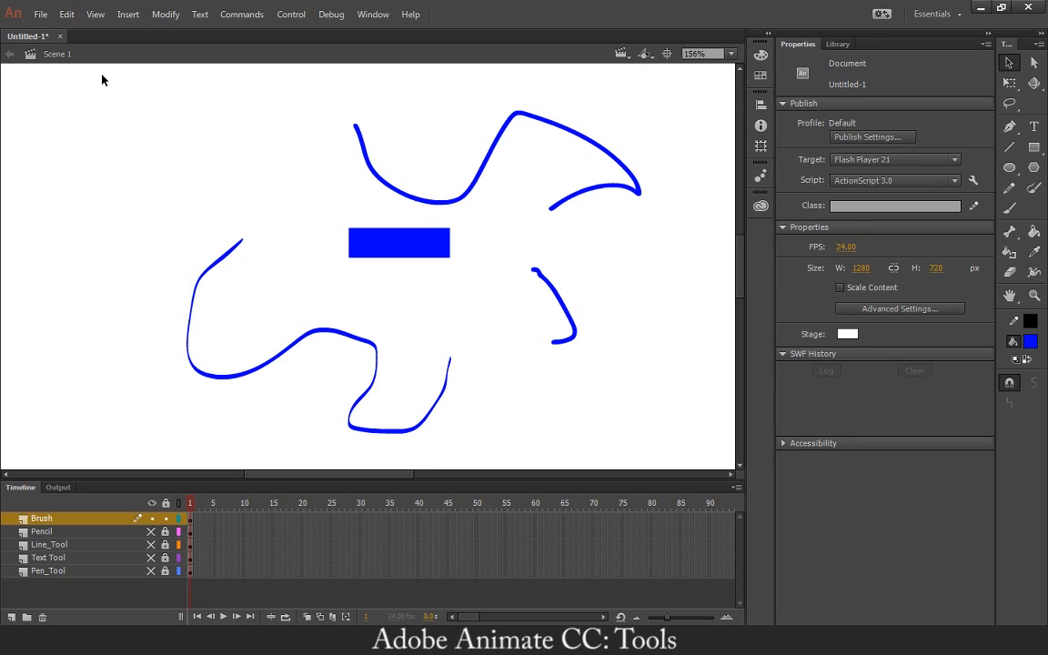
{"action": "mouse_move", "coordinate": [102, 79]}
{"action": "left_mouse_down"}
{"action": "mouse_move", "coordinate": [138, 188]}
{"action": "mouse_move", "coordinate": [601, 375]}
{"action": "mouse_move", "coordinate": [685, 444]}
{"action": "left_mouse_up"}
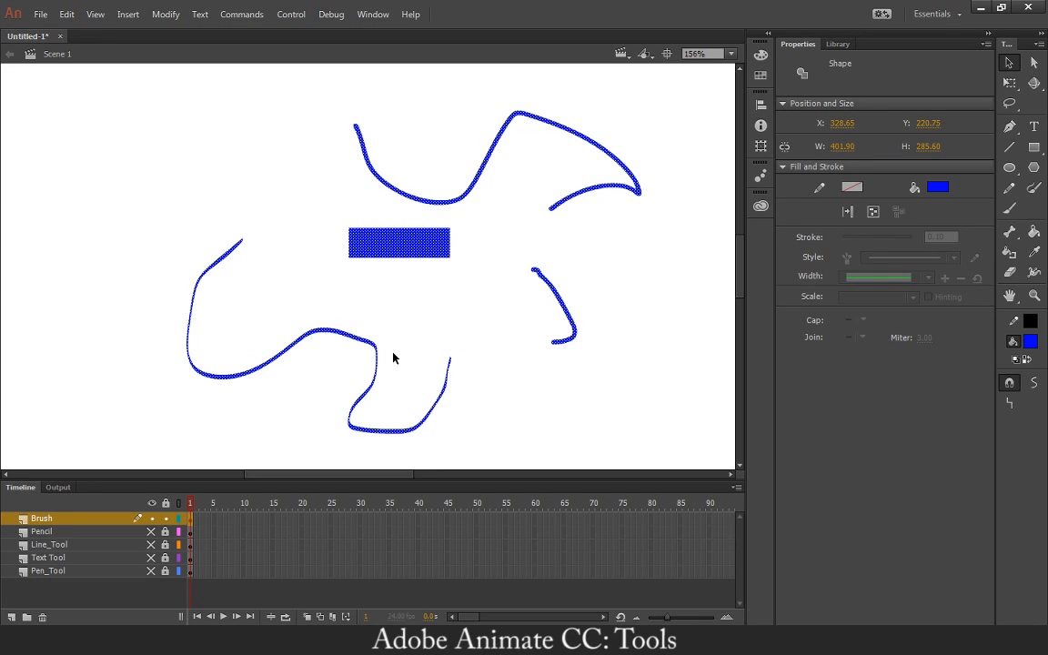
{"action": "left_click", "coordinate": [498, 305]}
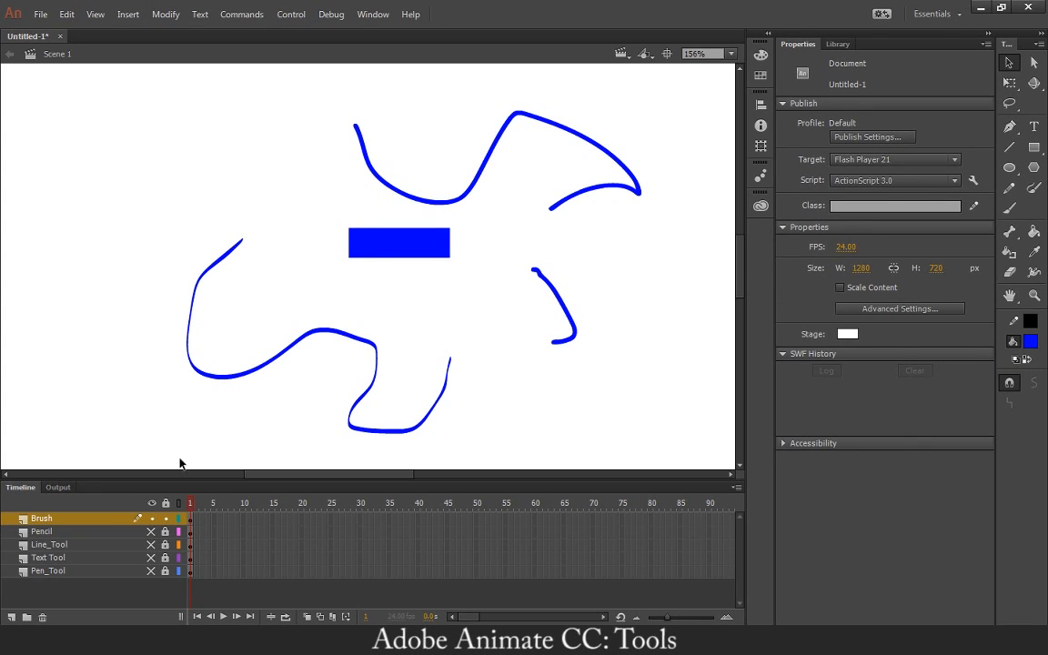
Hide the Brush layer and add a new layer named Paint_Brush_Tool.
{"action": "left_click", "coordinate": [152, 518]}
{"action": "left_click", "coordinate": [12, 618]}
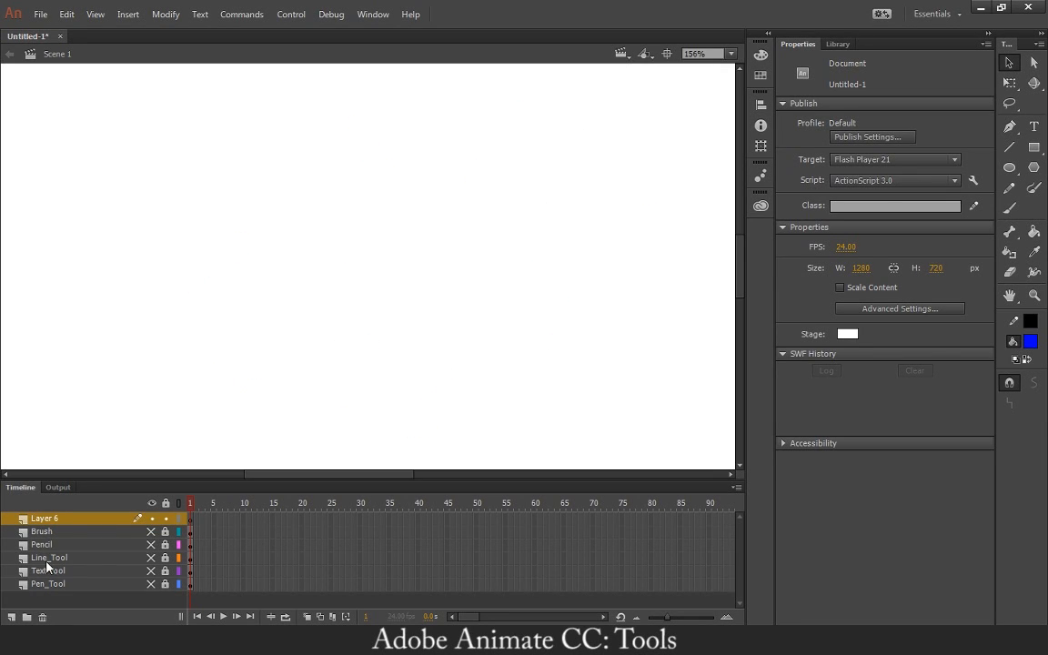
{"action": "double_click", "coordinate": [43, 518]}
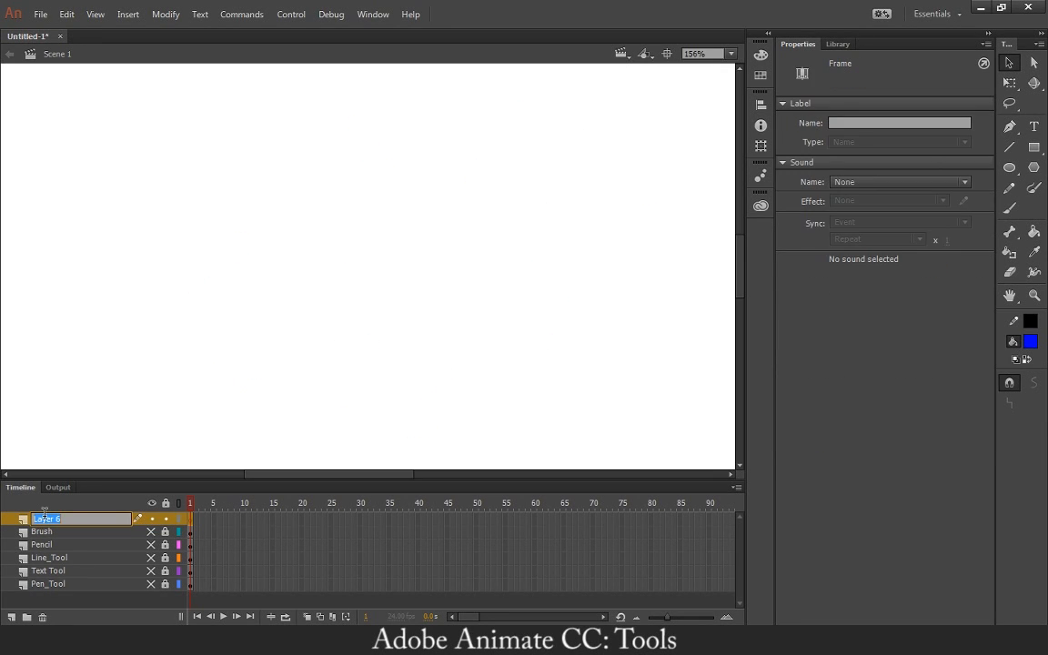
{"action": "type", "text": "Paint_Brush_Tool"}
{"action": "key", "text": "Return"}
Draw a closed free-form black outline about 227 px wide and 183 px high with the Paint Brush tool and Draw as fill enabled.
{"action": "left_click", "coordinate": [1034, 189]}
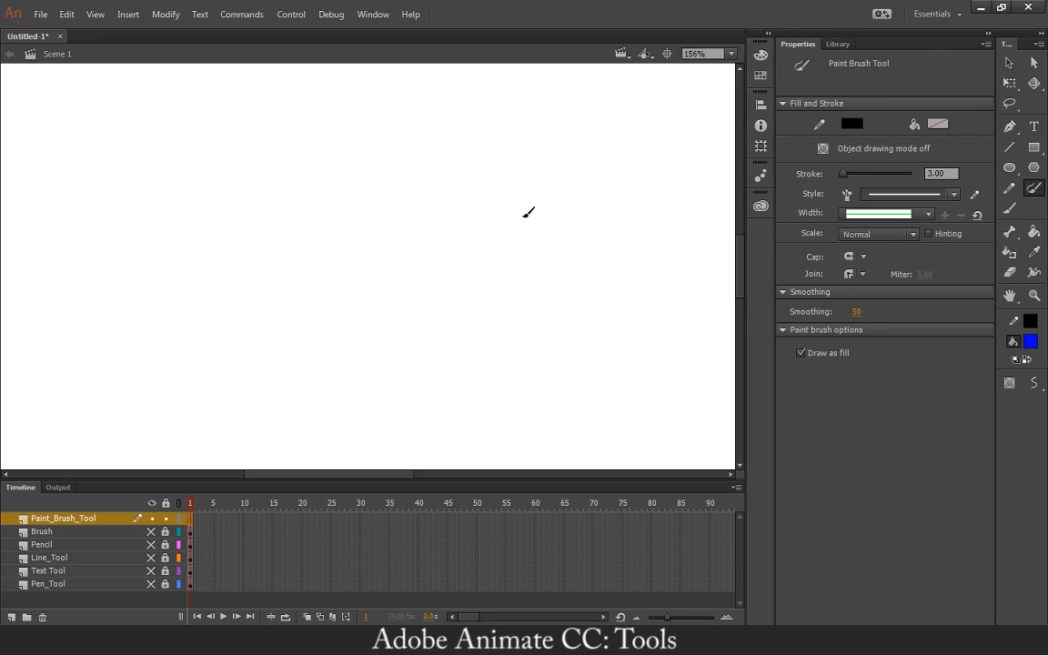
{"action": "mouse_move", "coordinate": [477, 193]}
{"action": "left_mouse_down"}
{"action": "mouse_move", "coordinate": [388, 222]}
{"action": "mouse_move", "coordinate": [383, 286]}
{"action": "mouse_move", "coordinate": [356, 304]}
{"action": "mouse_move", "coordinate": [238, 310]}
{"action": "mouse_move", "coordinate": [224, 287]}
{"action": "mouse_move", "coordinate": [335, 152]}
{"action": "mouse_move", "coordinate": [337, 124]}
{"action": "mouse_move", "coordinate": [418, 113]}
{"action": "mouse_move", "coordinate": [475, 192]}
{"action": "left_mouse_up"}
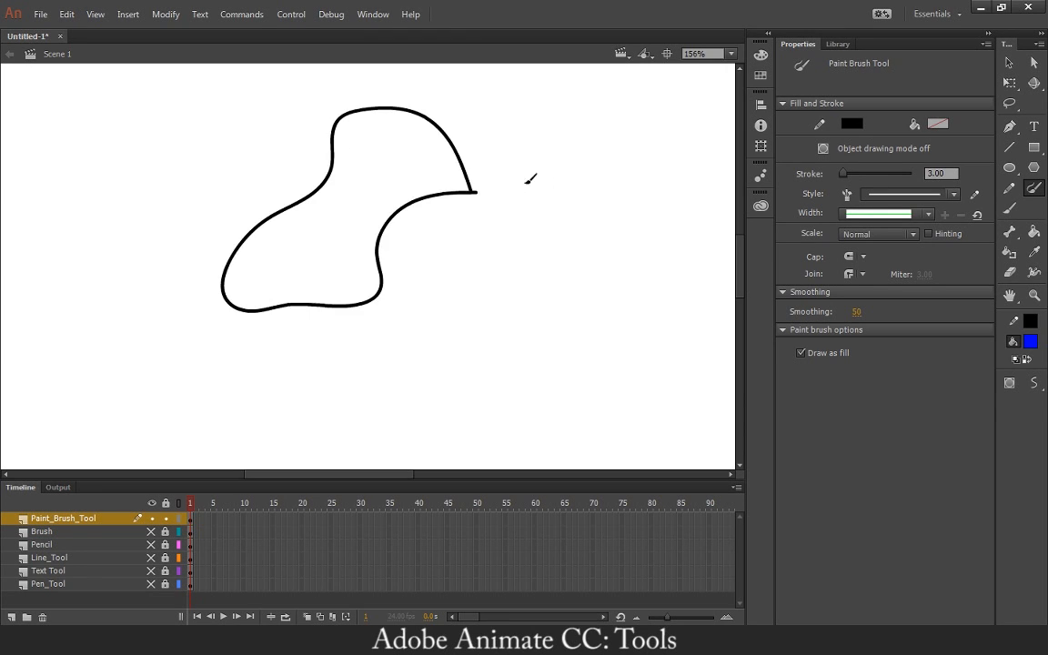
{"action": "key", "text": "v"}
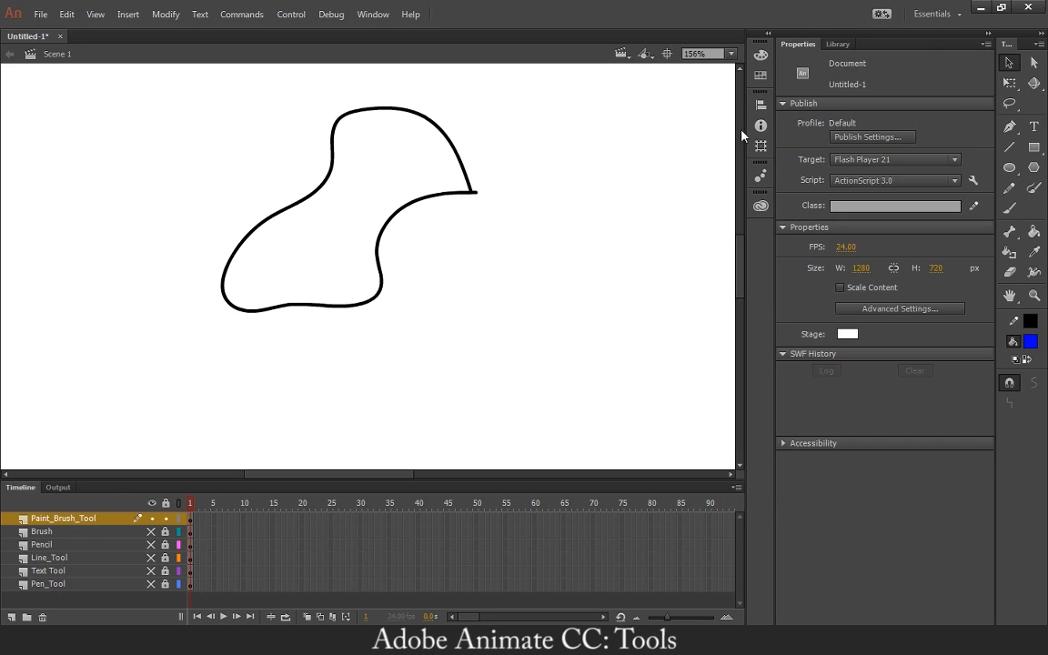
{"action": "left_click", "coordinate": [435, 203]}
{"action": "left_click", "coordinate": [478, 199]}
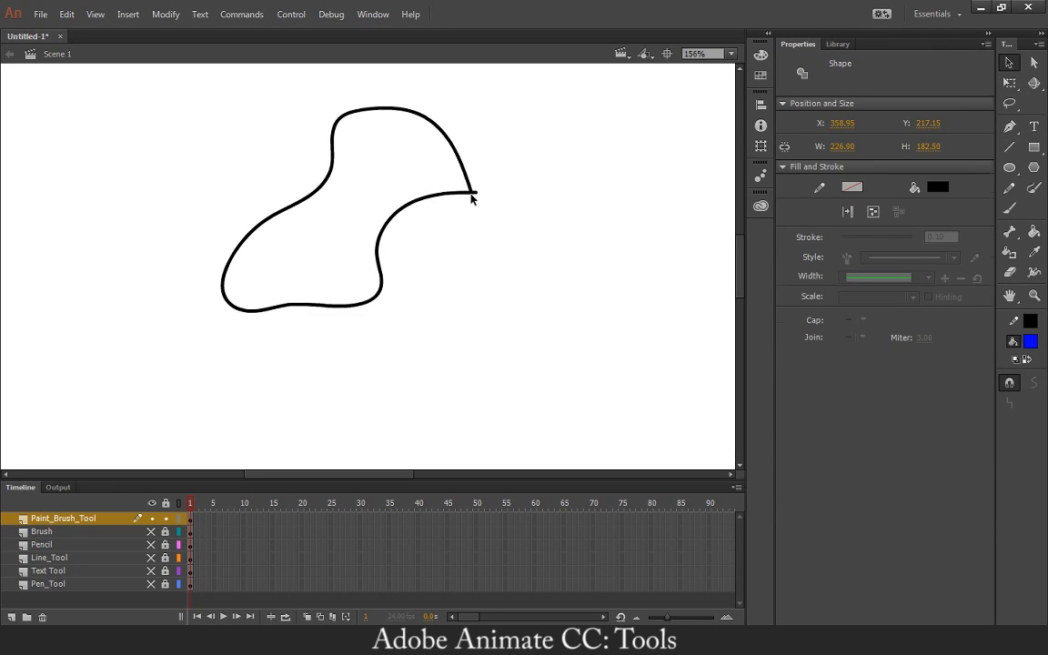
Thicken the black outline along its right side near the pointed corner, and try the Width tool on it.
{"action": "mouse_move", "coordinate": [472, 193]}
{"action": "left_mouse_down"}
{"action": "mouse_move", "coordinate": [475, 216]}
{"action": "mouse_move", "coordinate": [521, 168]}
{"action": "mouse_move", "coordinate": [475, 180]}
{"action": "mouse_move", "coordinate": [475, 191]}
{"action": "left_mouse_up"}
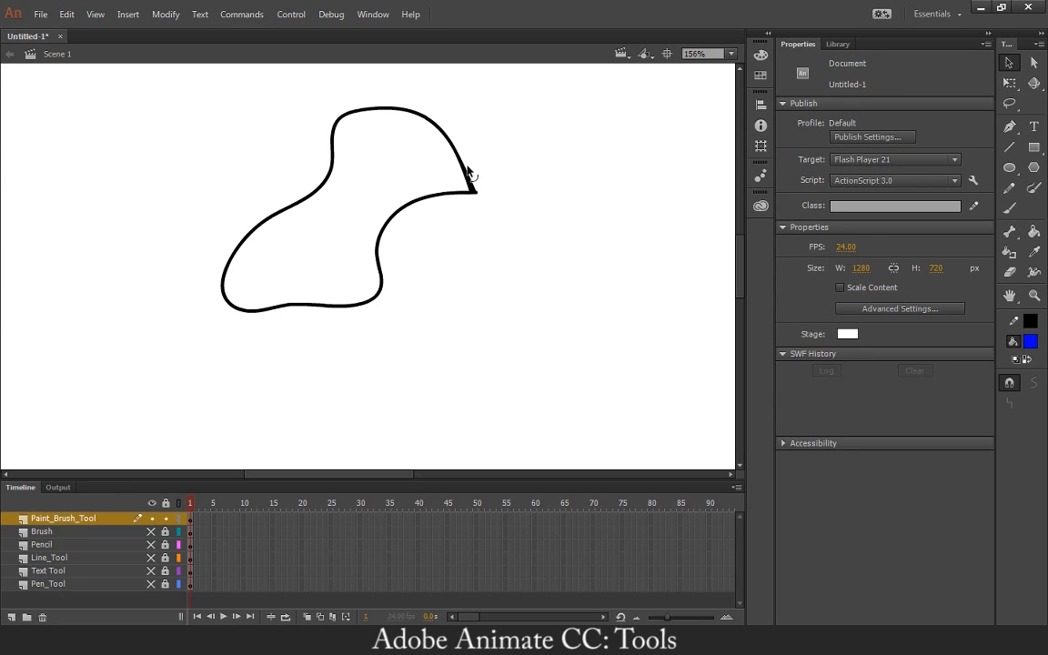
{"action": "mouse_move", "coordinate": [465, 169]}
{"action": "left_mouse_down"}
{"action": "mouse_move", "coordinate": [490, 162]}
{"action": "mouse_move", "coordinate": [463, 167]}
{"action": "left_mouse_up"}
{"action": "left_click_drag", "start_coordinate": [423, 238], "coordinate": [409, 178]}
{"action": "left_click", "coordinate": [1032, 275]}
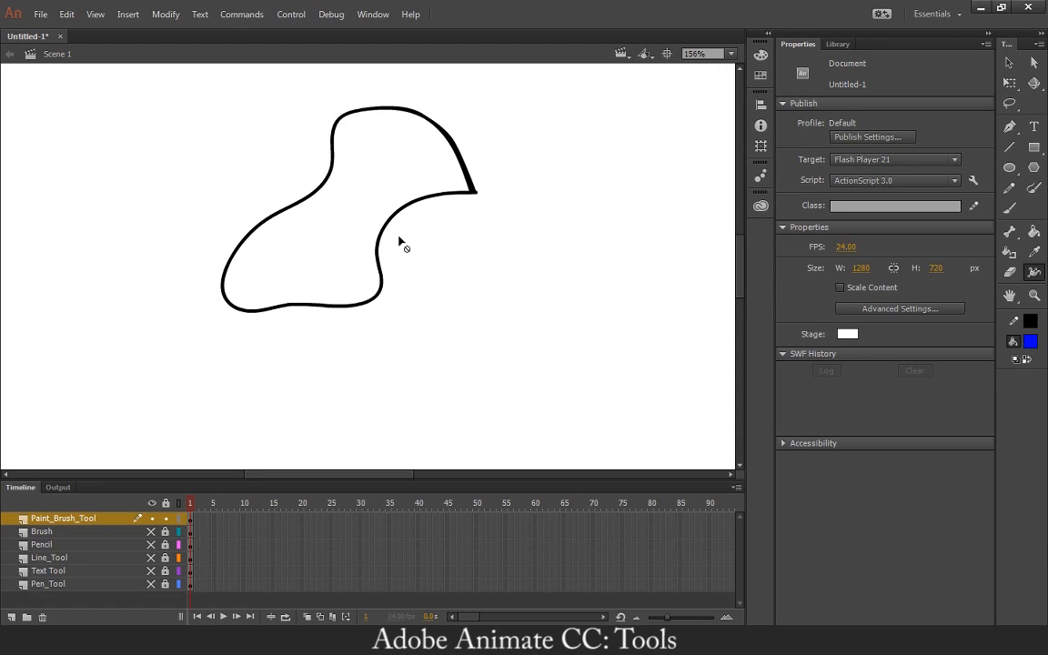
{"action": "left_click", "coordinate": [1014, 65]}
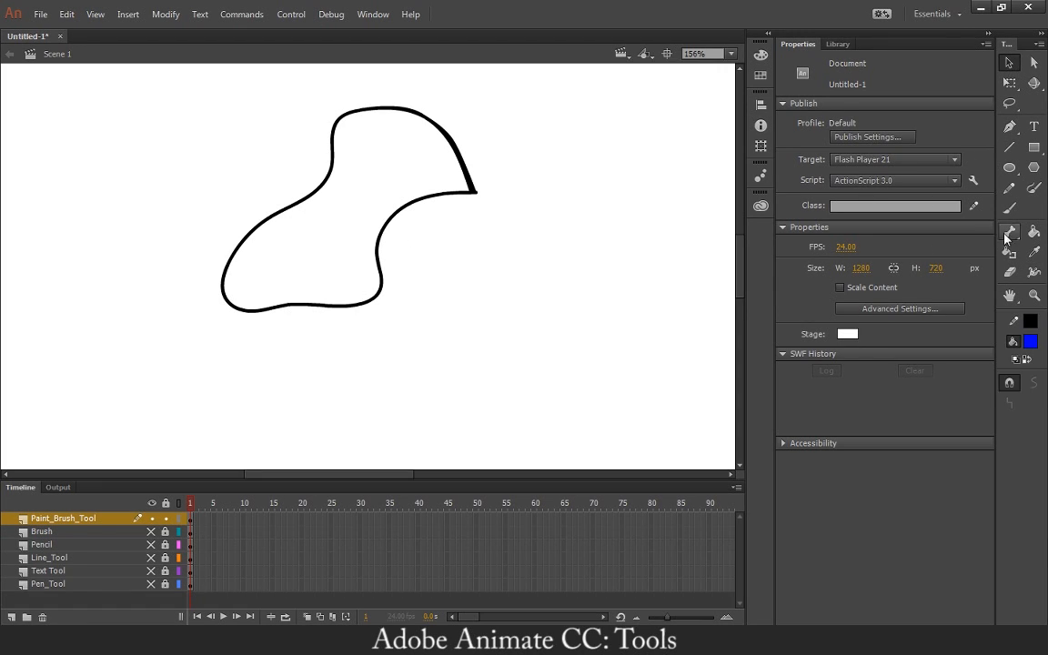
Turn off Draw as fill, draw a second closed outline with several lobes at the lower right of the first, and fill it bright blue.
{"action": "left_click", "coordinate": [1034, 187]}
{"action": "mouse_move", "coordinate": [512, 265]}
{"action": "left_mouse_down"}
{"action": "mouse_move", "coordinate": [438, 389]}
{"action": "mouse_move", "coordinate": [489, 406]}
{"action": "mouse_move", "coordinate": [510, 380]}
{"action": "mouse_move", "coordinate": [568, 418]}
{"action": "mouse_move", "coordinate": [589, 400]}
{"action": "mouse_move", "coordinate": [575, 356]}
{"action": "mouse_move", "coordinate": [592, 317]}
{"action": "mouse_move", "coordinate": [544, 304]}
{"action": "mouse_move", "coordinate": [555, 268]}
{"action": "mouse_move", "coordinate": [515, 260]}
{"action": "left_mouse_up"}
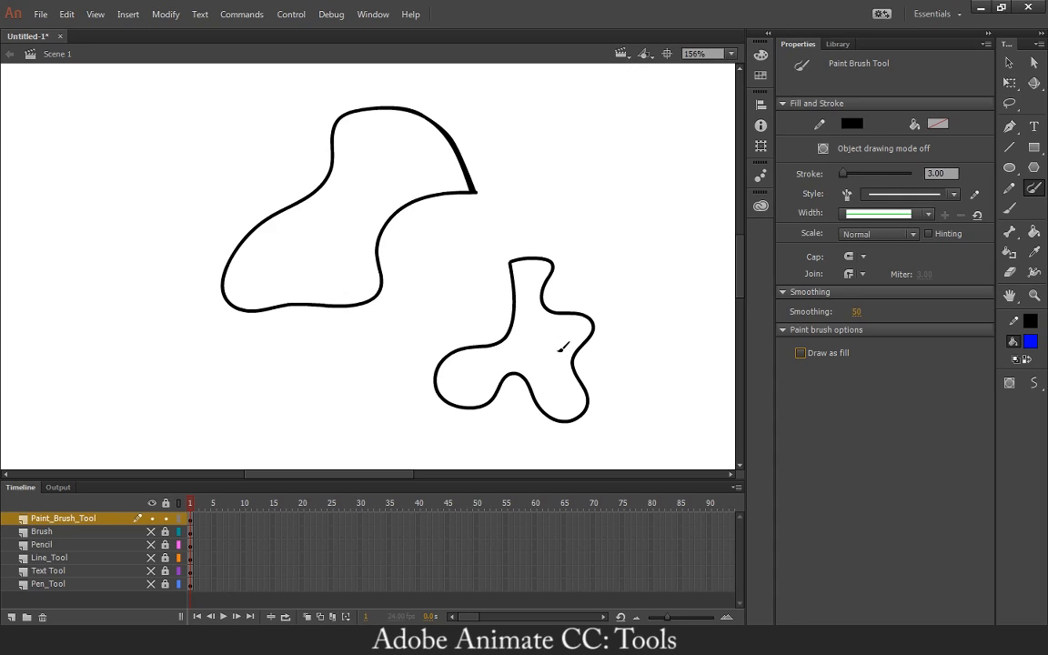
{"action": "key", "text": "k"}
{"action": "left_click", "coordinate": [554, 356]}
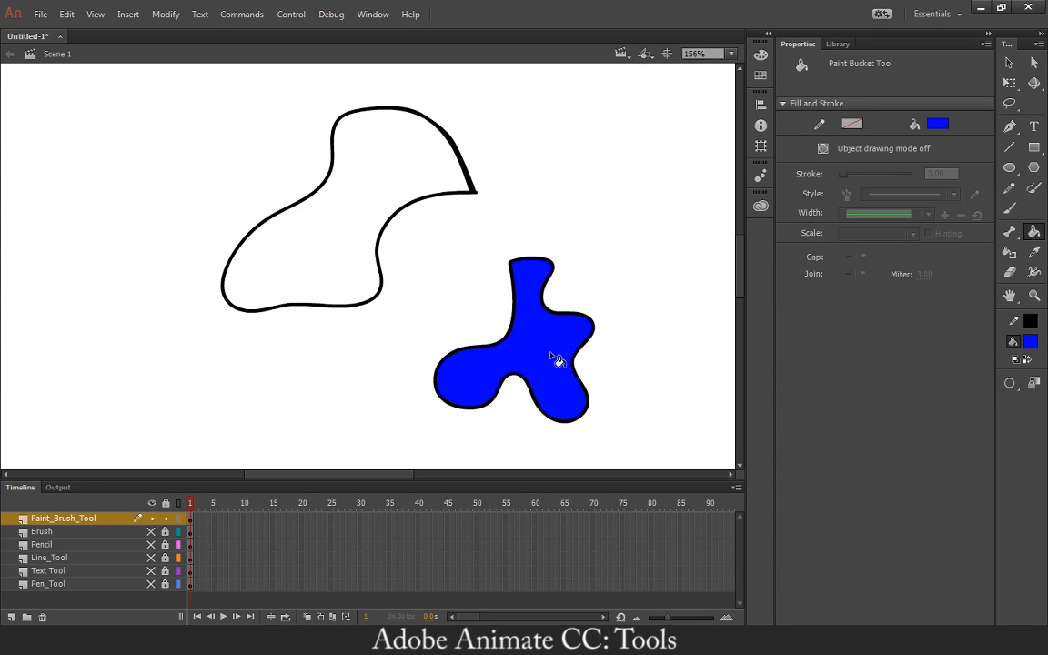
Try a blue fill inside the first outline, undo it, and examine the outline as a selected shape.
{"action": "left_click", "coordinate": [323, 227]}
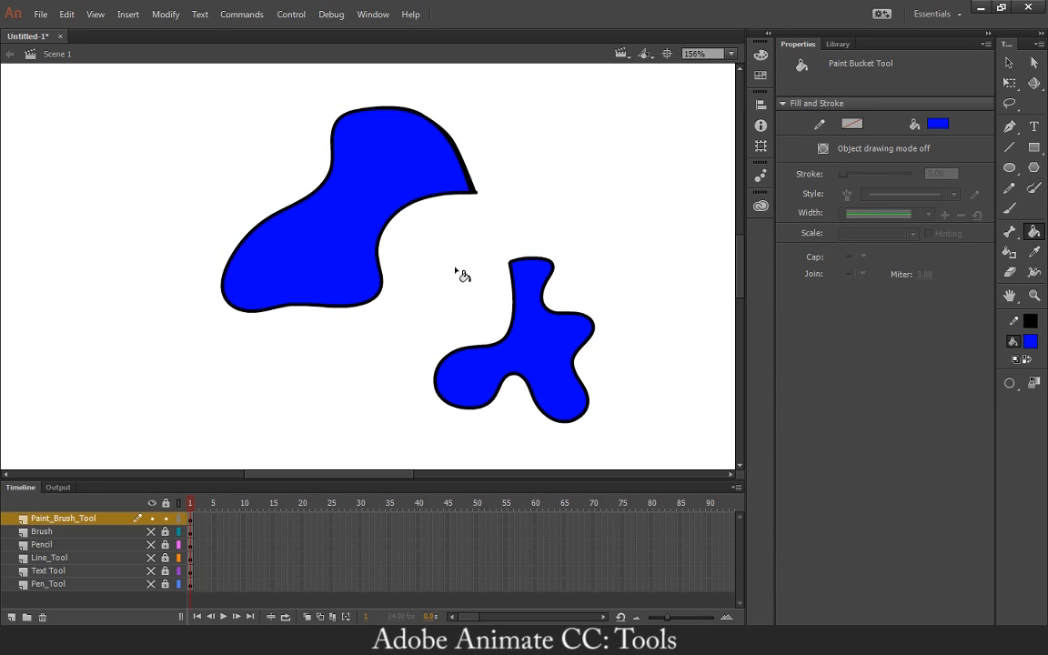
{"action": "key", "text": "ctrl+z"}
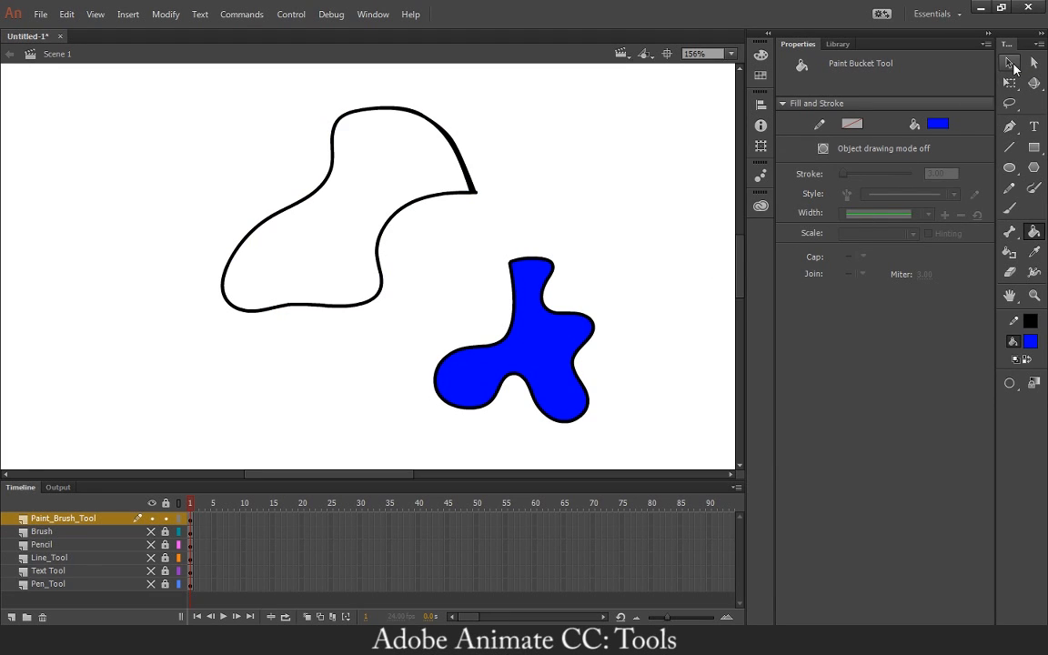
{"action": "key", "text": "v"}
{"action": "left_click", "coordinate": [421, 117]}
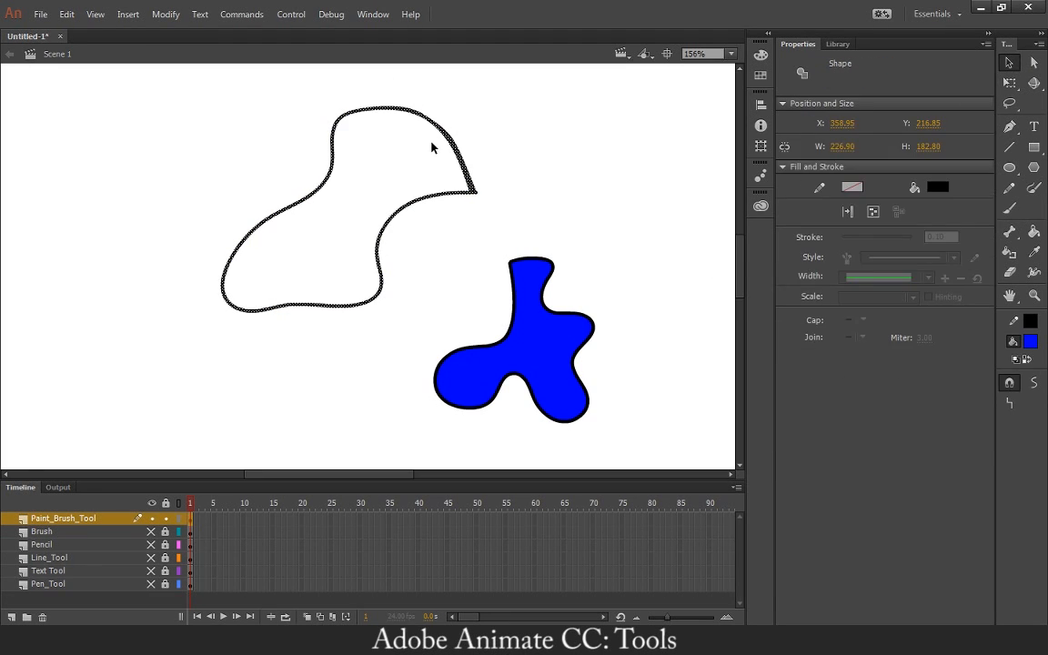
{"action": "left_click", "coordinate": [508, 182]}
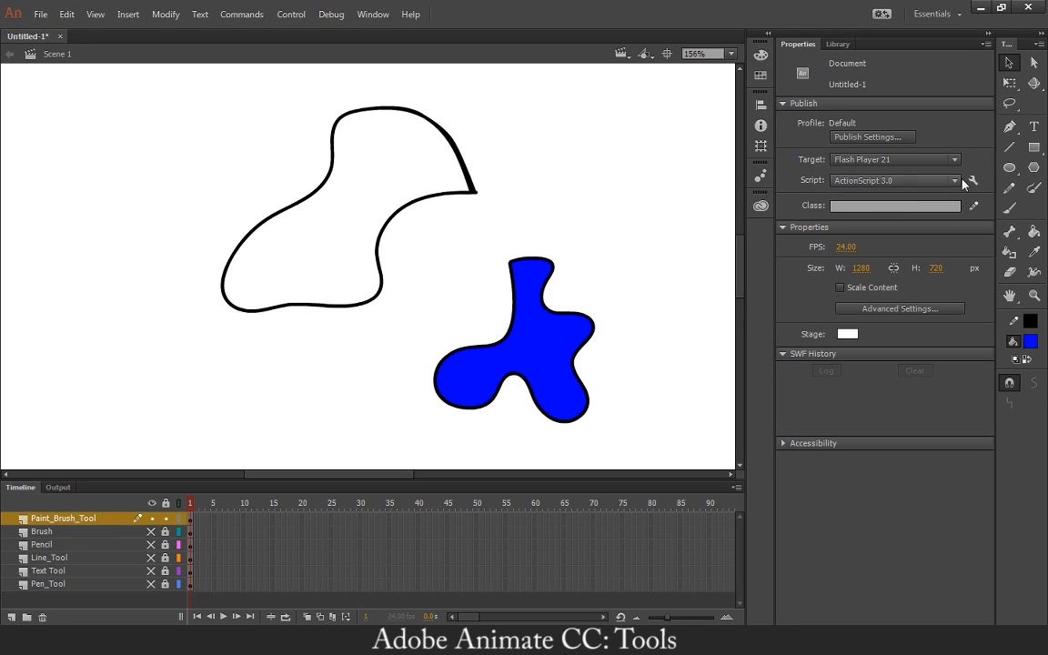
Paint a C-shaped blue stroke with the Brush tool between the first outline and the stage's right side.
{"action": "left_click", "coordinate": [1006, 189]}
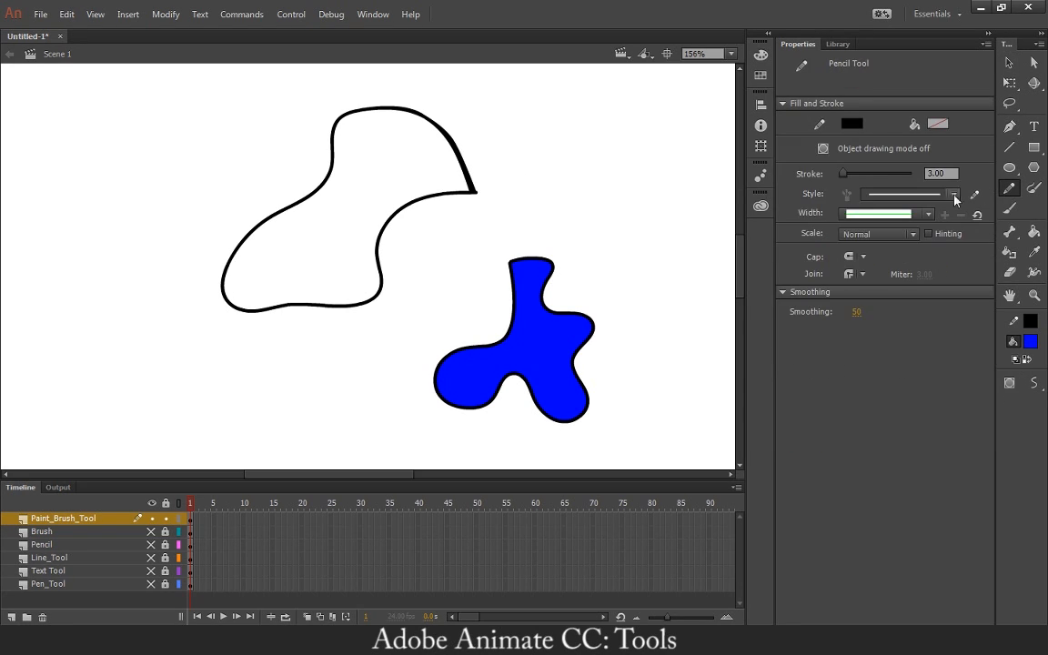
{"action": "left_click", "coordinate": [1009, 208]}
{"action": "mouse_move", "coordinate": [561, 145]}
{"action": "left_mouse_down"}
{"action": "mouse_move", "coordinate": [533, 151]}
{"action": "mouse_move", "coordinate": [537, 199]}
{"action": "mouse_move", "coordinate": [627, 204]}
{"action": "left_mouse_up"}
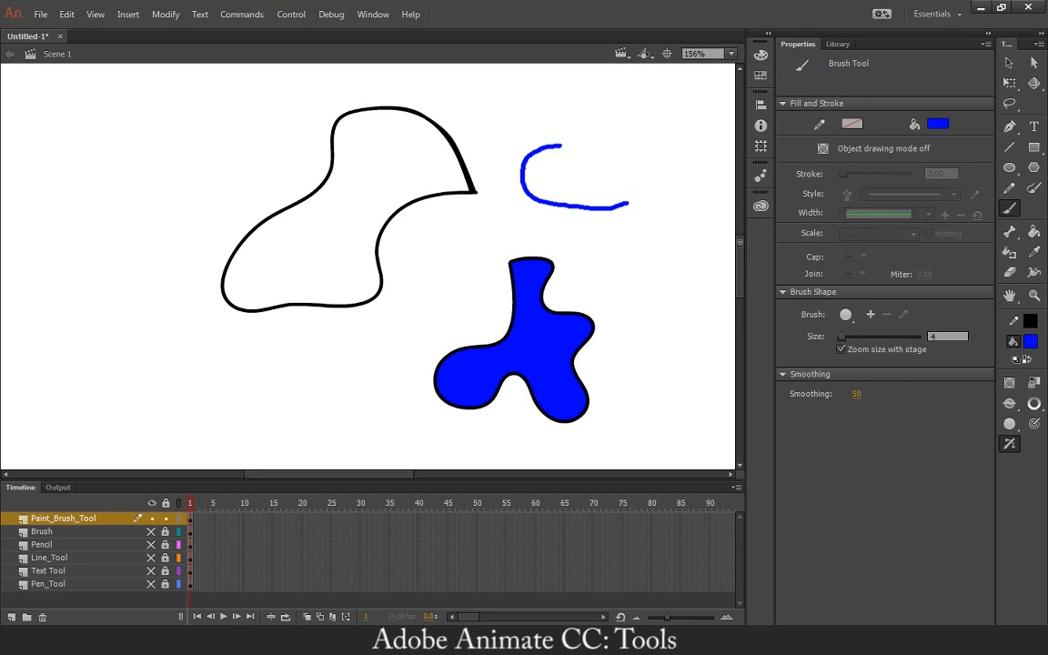
Replace the C-shaped blue stroke with a U-shaped one, and thicken its right end and the black outline's top by pulling their edges outward.
{"action": "key", "text": "ctrl+z"}
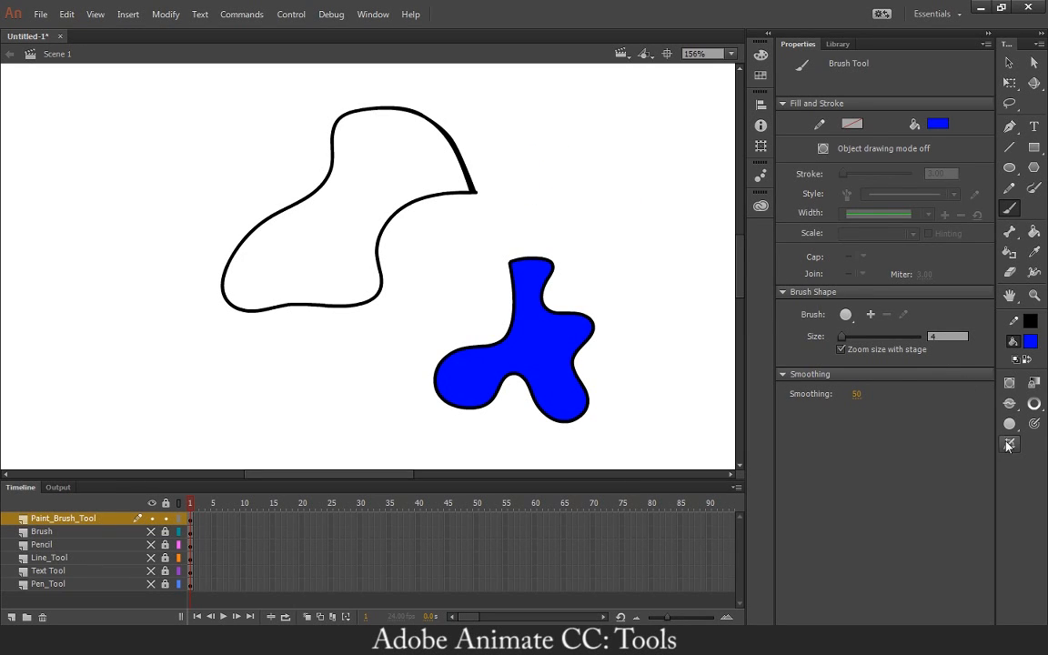
{"action": "mouse_move", "coordinate": [526, 136]}
{"action": "left_mouse_down"}
{"action": "mouse_move", "coordinate": [598, 183]}
{"action": "mouse_move", "coordinate": [634, 138]}
{"action": "left_mouse_up"}
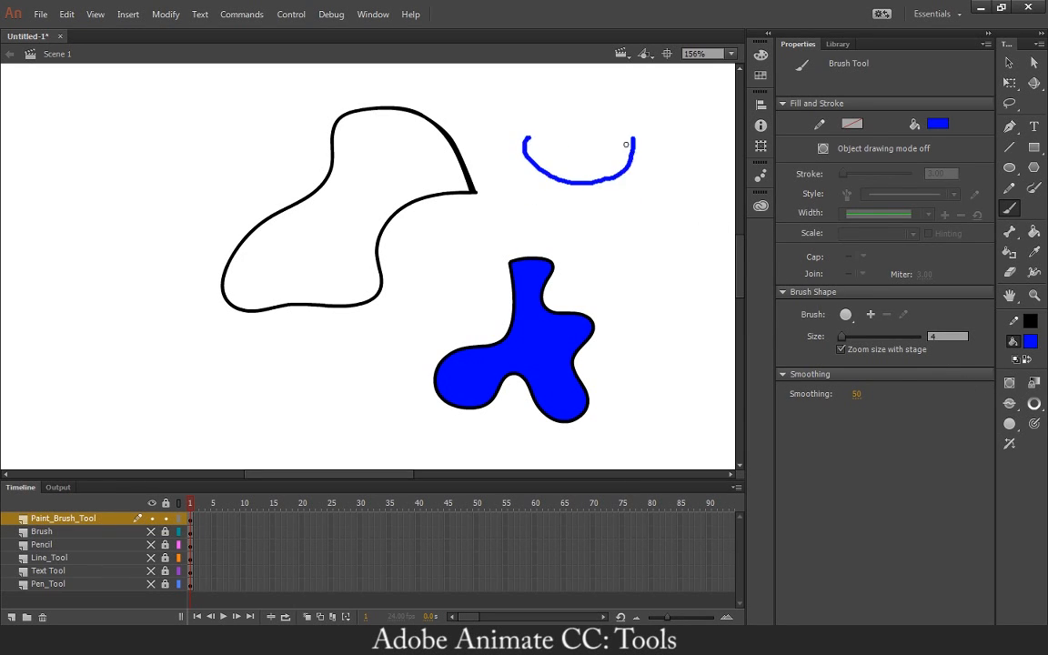
{"action": "key", "text": "v"}
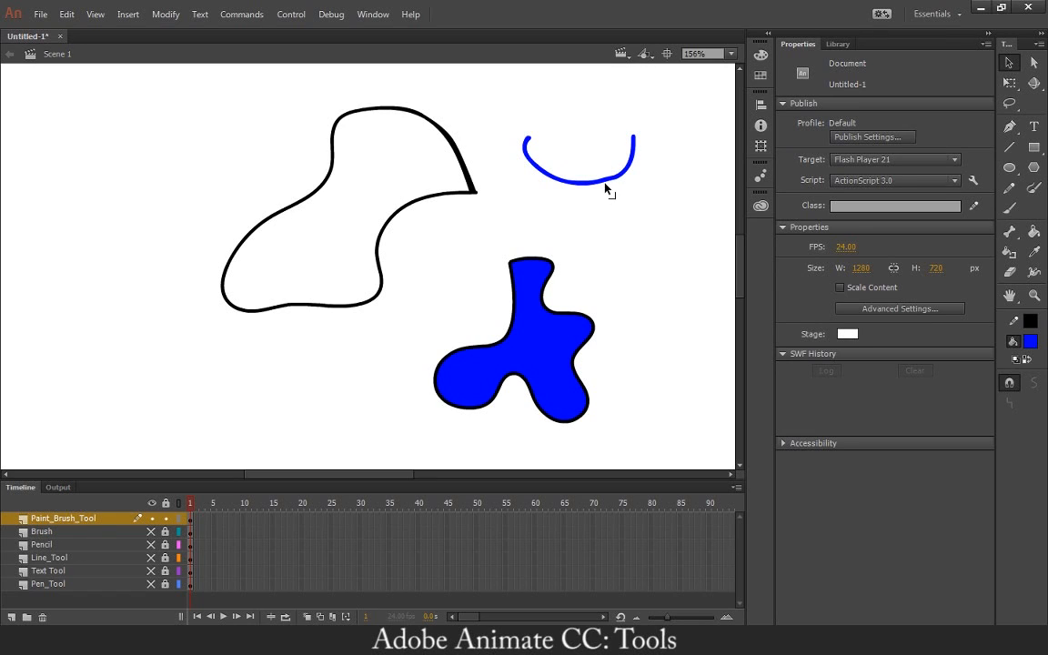
{"action": "mouse_move", "coordinate": [606, 188]}
{"action": "left_mouse_down"}
{"action": "mouse_move", "coordinate": [614, 200]}
{"action": "mouse_move", "coordinate": [618, 188]}
{"action": "mouse_move", "coordinate": [636, 189]}
{"action": "mouse_move", "coordinate": [649, 137]}
{"action": "left_mouse_up"}
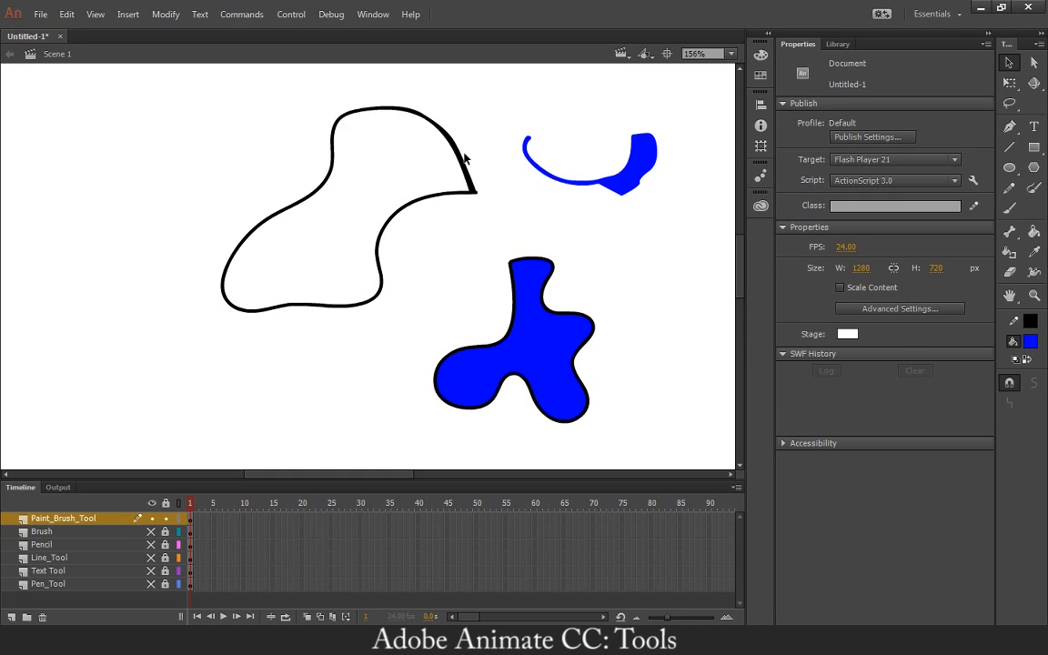
{"action": "left_click_drag", "start_coordinate": [464, 159], "coordinate": [312, 155]}
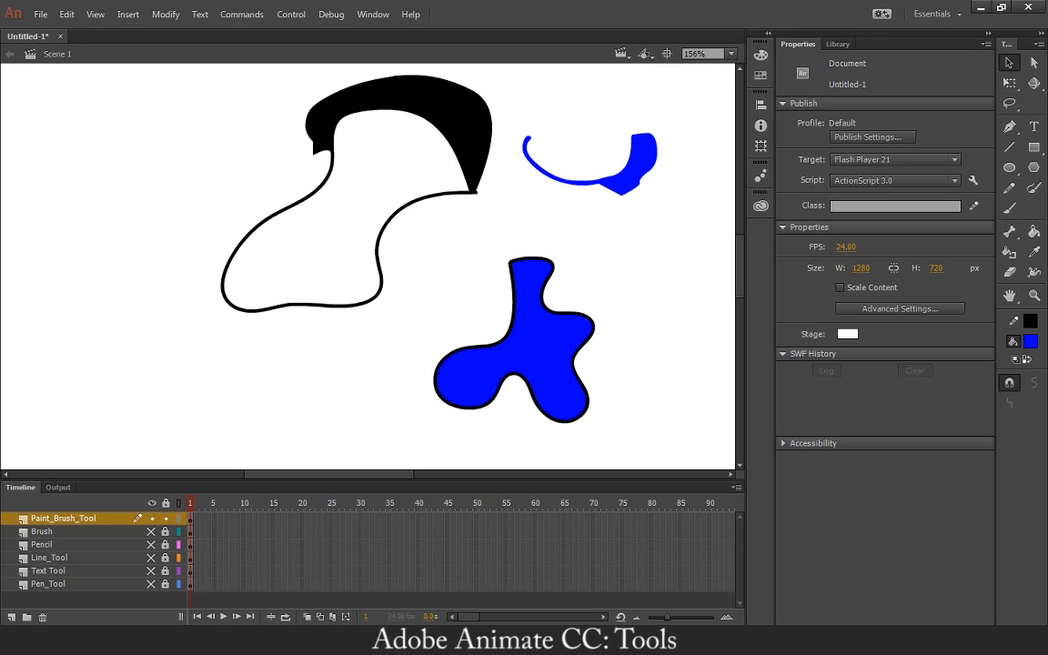
Delete the whole U-shaped blue stroke beside the black outline.
{"action": "left_click", "coordinate": [1007, 187]}
{"action": "left_click", "coordinate": [1008, 207]}
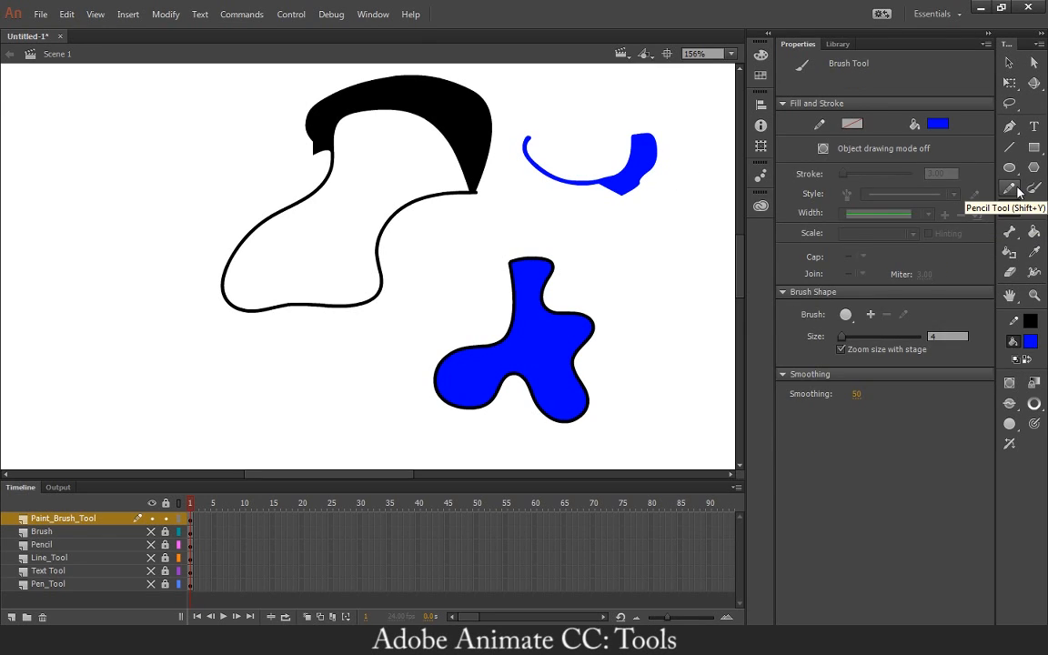
{"action": "left_click", "coordinate": [1008, 62]}
{"action": "left_click", "coordinate": [572, 193]}
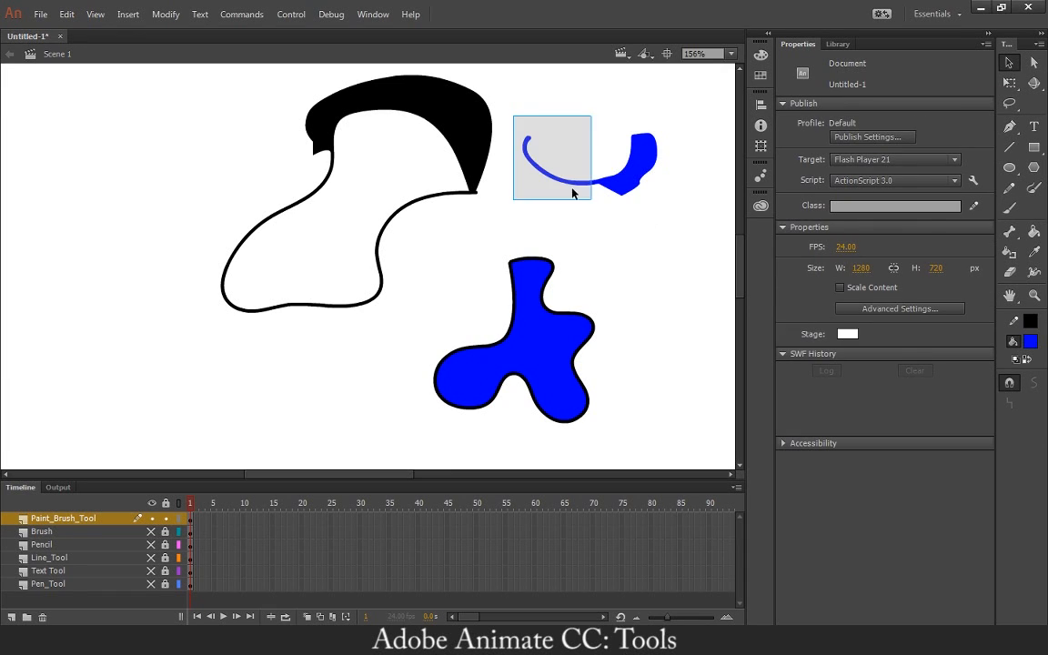
{"action": "left_click_drag", "start_coordinate": [572, 193], "coordinate": [680, 232]}
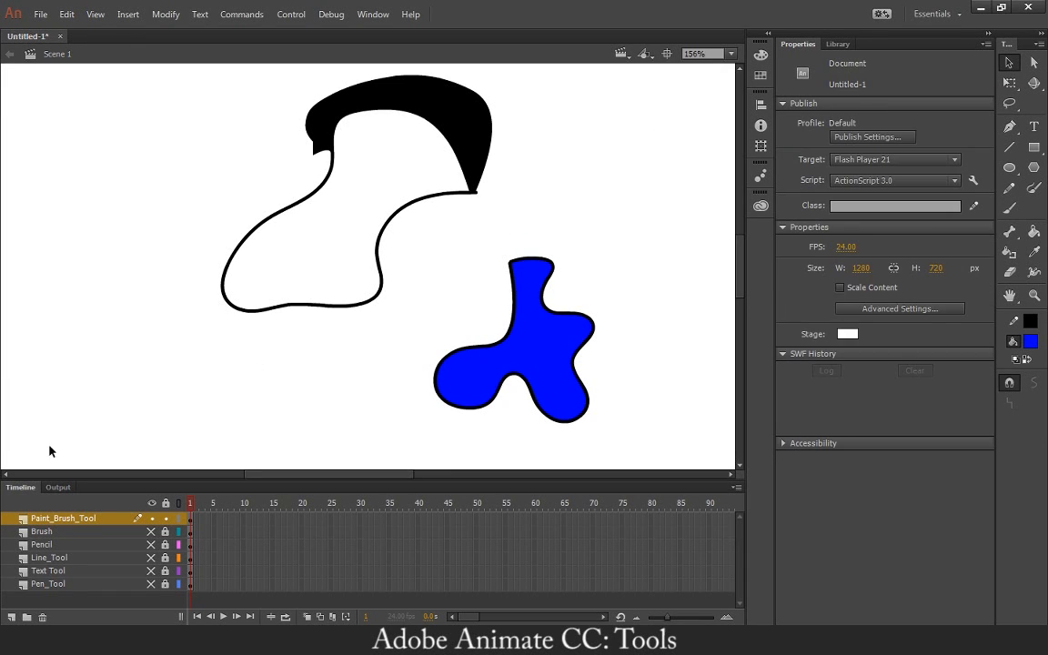
Hide and lock the Paint_Brush_Tool layer, and add a new layer above it named Shapes.
{"action": "left_click", "coordinate": [151, 518]}
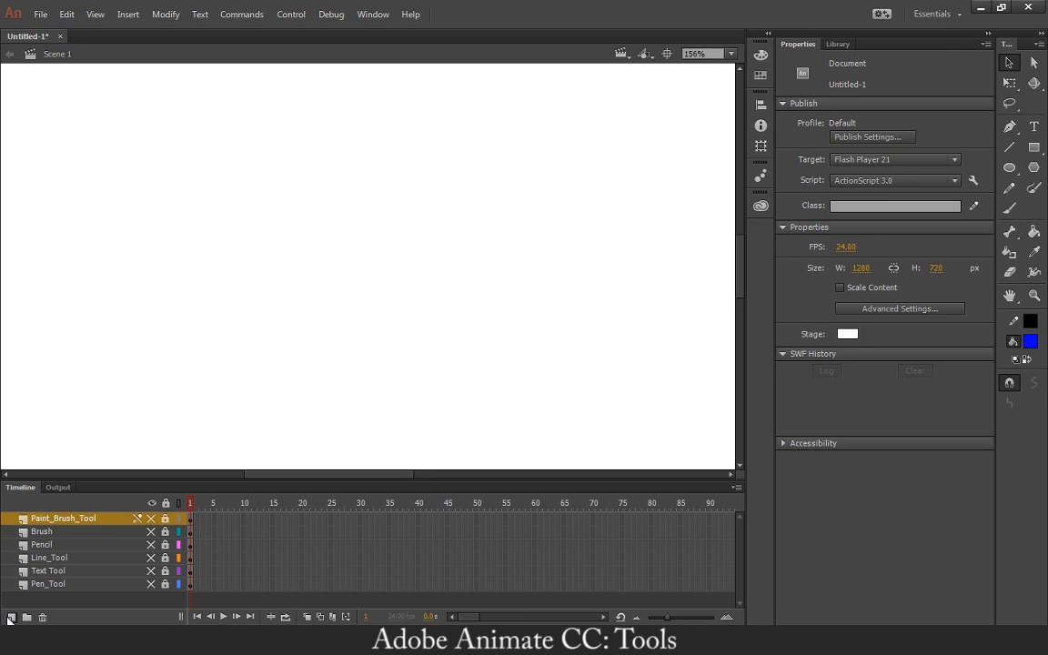
{"action": "left_click", "coordinate": [10, 618]}
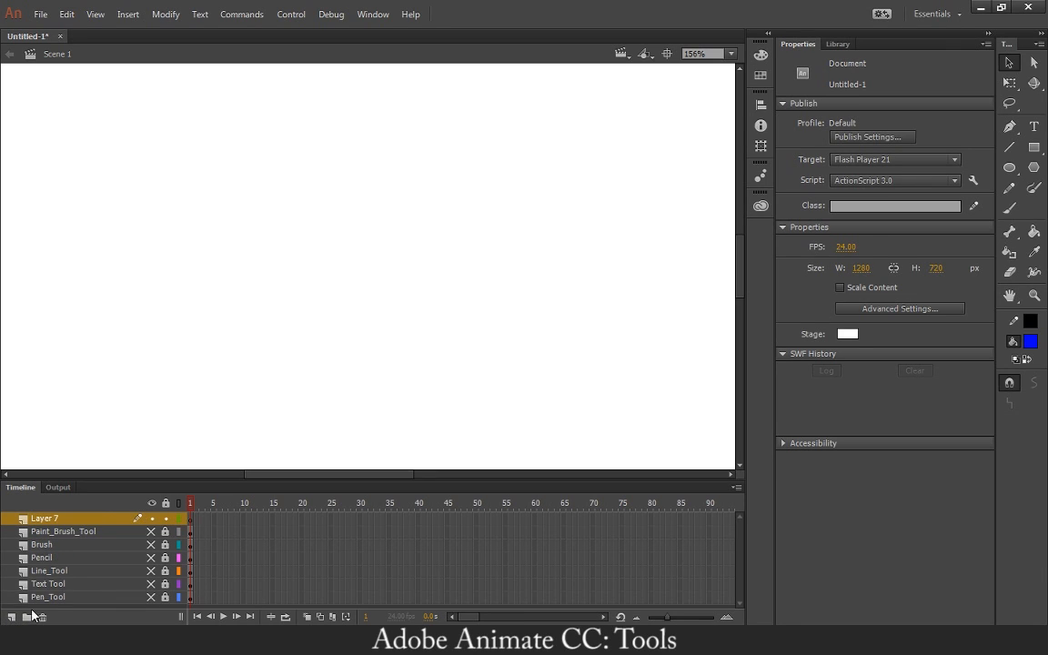
{"action": "double_click", "coordinate": [47, 520]}
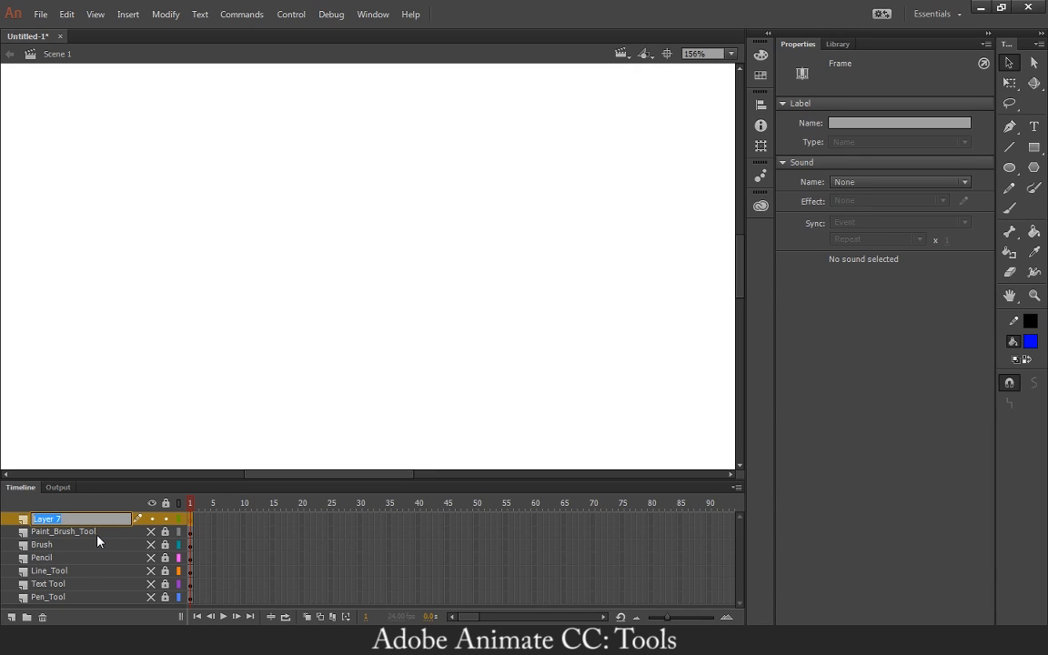
{"action": "type", "text": "Shapes"}
{"action": "key", "text": "Return"}
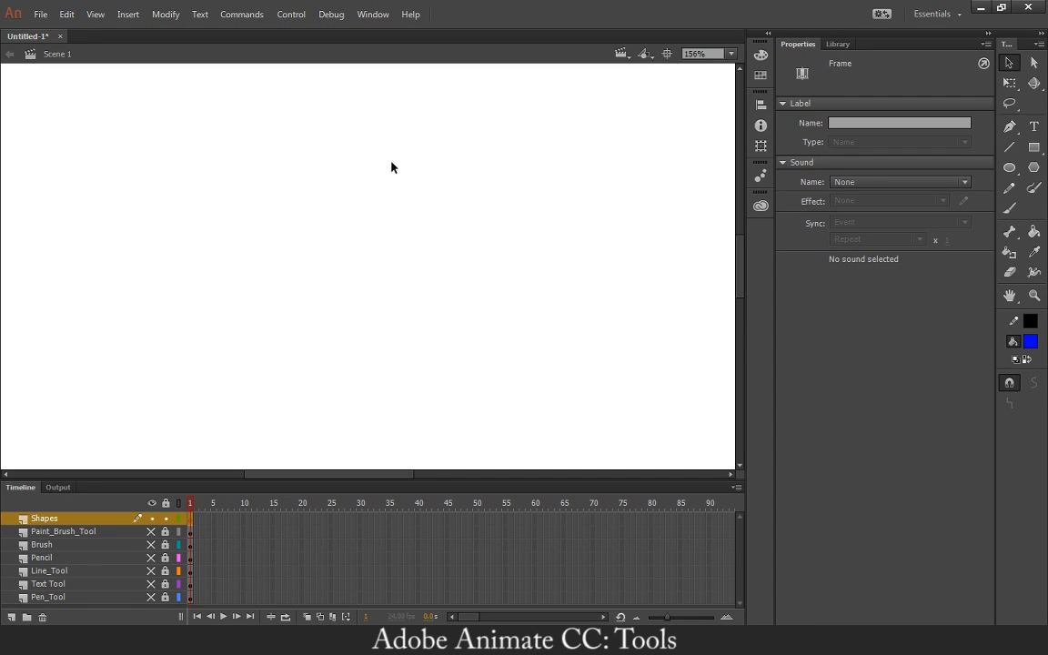
Draw a blue rectangle with a black outline in the left part of the stage.
{"action": "left_click", "coordinate": [1034, 146]}
{"action": "mouse_move", "coordinate": [98, 171]}
{"action": "left_mouse_down"}
{"action": "mouse_move", "coordinate": [148, 255]}
{"action": "mouse_move", "coordinate": [231, 274]}
{"action": "left_mouse_up"}
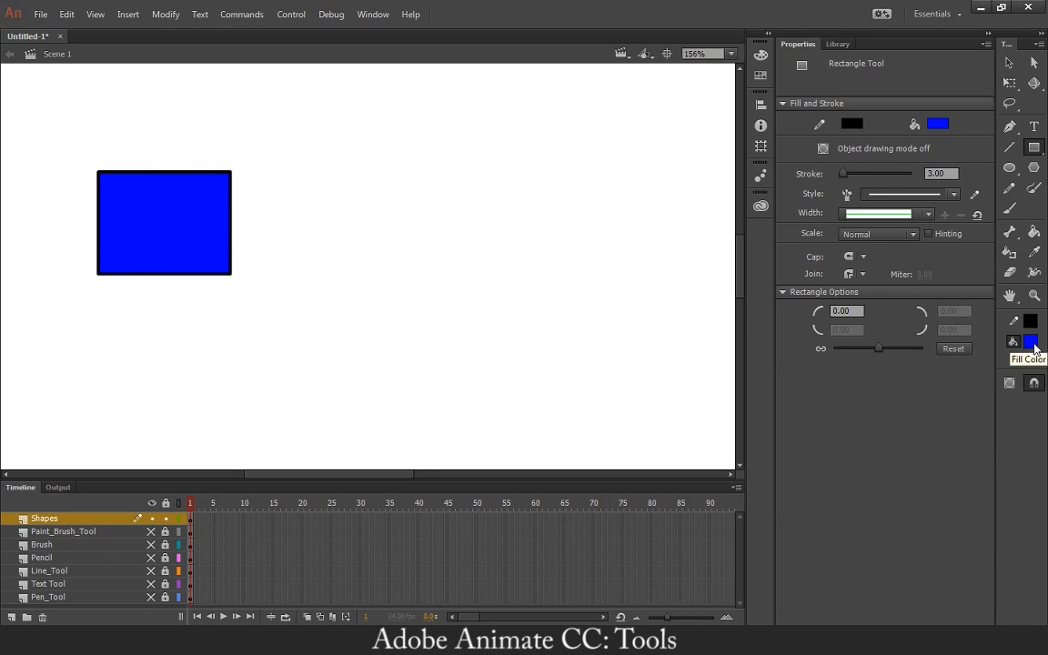
{"action": "left_click", "coordinate": [1032, 343]}
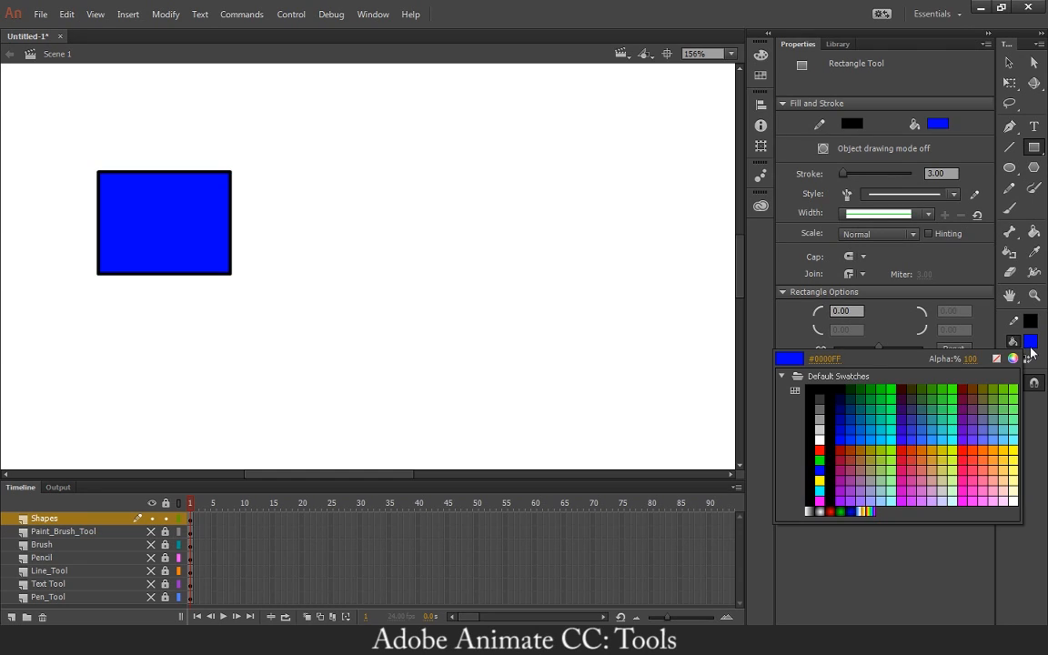
{"action": "left_click", "coordinate": [1031, 348]}
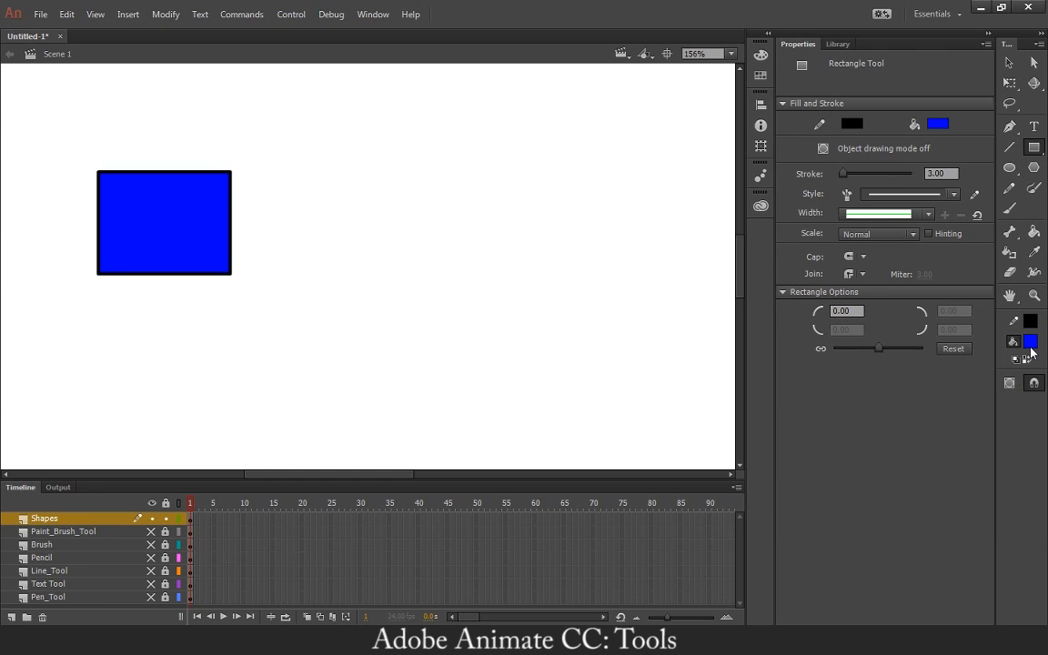
Set the fill to red and draw a circle just right of the blue rectangle with the Oval tool.
{"action": "left_click", "coordinate": [1009, 168]}
{"action": "left_click", "coordinate": [1031, 341]}
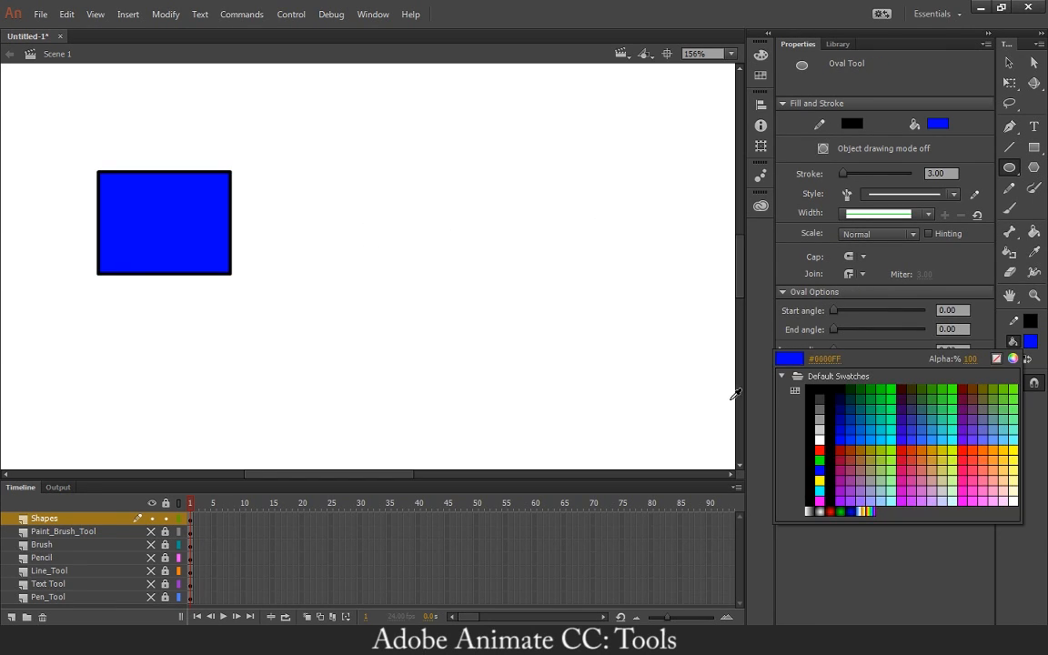
{"action": "left_click", "coordinate": [821, 457]}
{"action": "left_click_drag", "start_coordinate": [270, 172], "coordinate": [383, 244]}
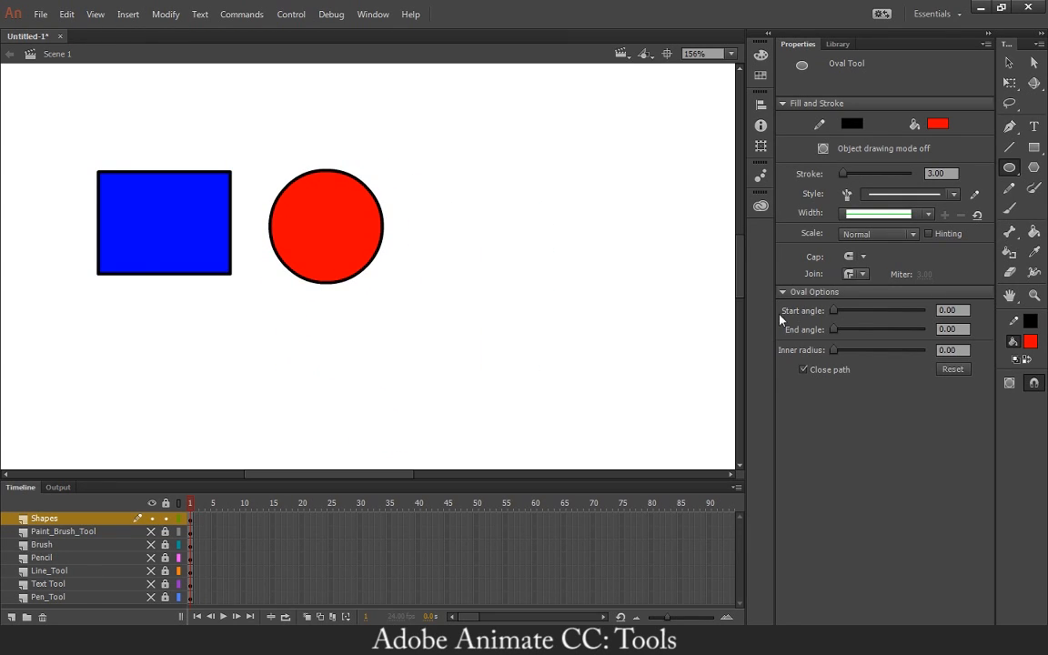
Draw a red rectangle primitive about 140 by 102 px right of the circle, and move it down and slightly left as one object.
{"action": "left_click", "coordinate": [1034, 168]}
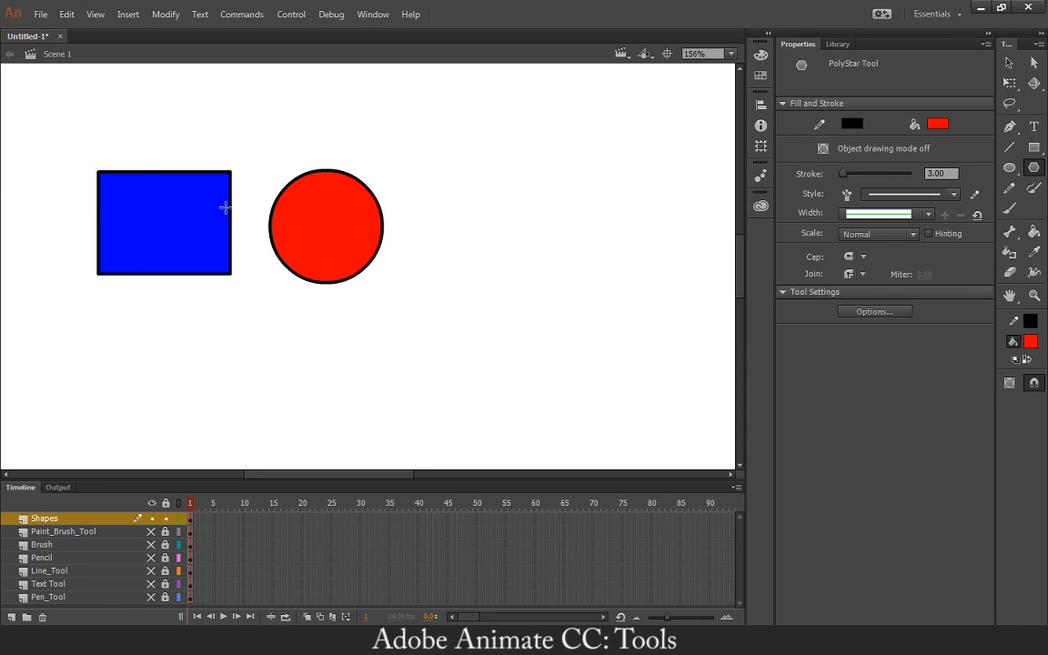
{"action": "left_click_drag", "start_coordinate": [1033, 147], "coordinate": [946, 159]}
{"action": "mouse_move", "coordinate": [517, 192]}
{"action": "left_mouse_down"}
{"action": "mouse_move", "coordinate": [568, 297]}
{"action": "mouse_move", "coordinate": [676, 309]}
{"action": "left_mouse_up"}
{"action": "left_click", "coordinate": [1008, 64]}
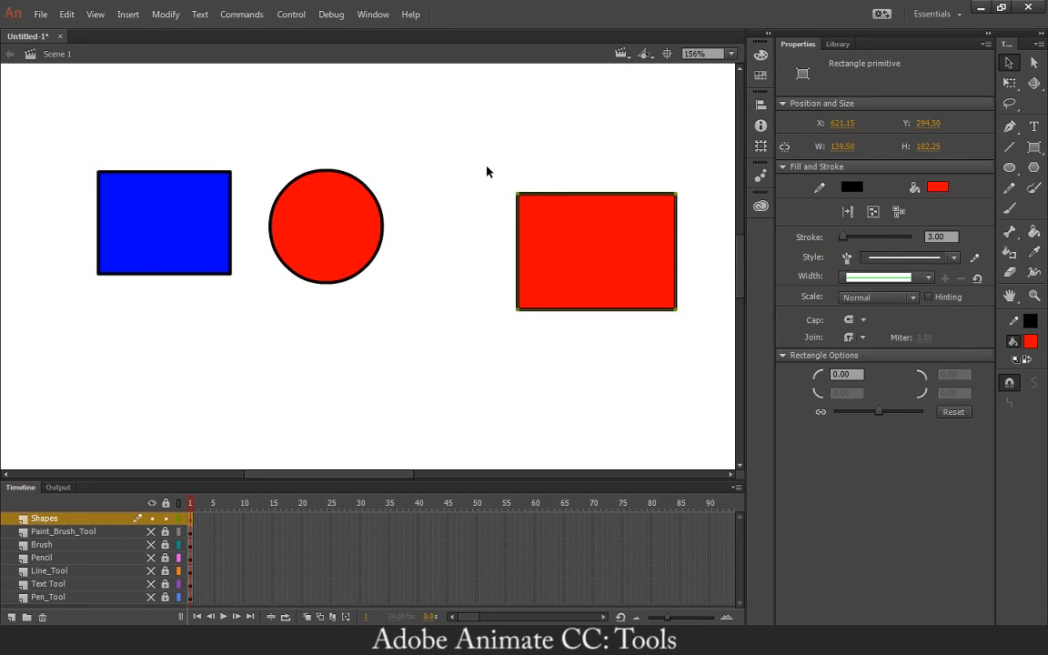
{"action": "left_click_drag", "start_coordinate": [487, 171], "coordinate": [641, 351]}
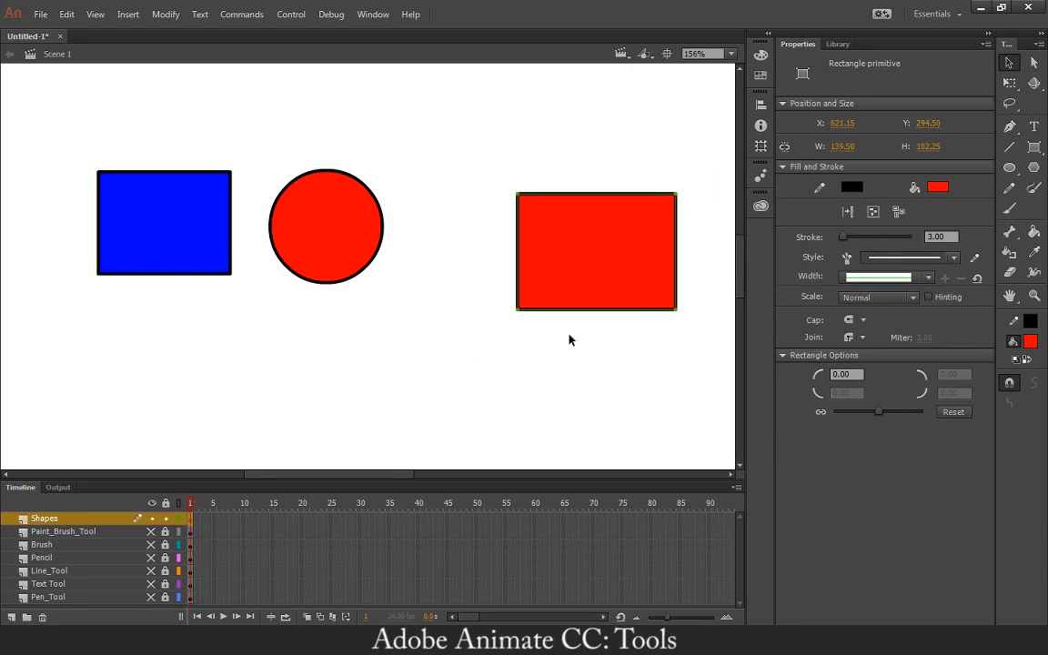
{"action": "left_click", "coordinate": [562, 258]}
{"action": "left_click_drag", "start_coordinate": [577, 253], "coordinate": [538, 329]}
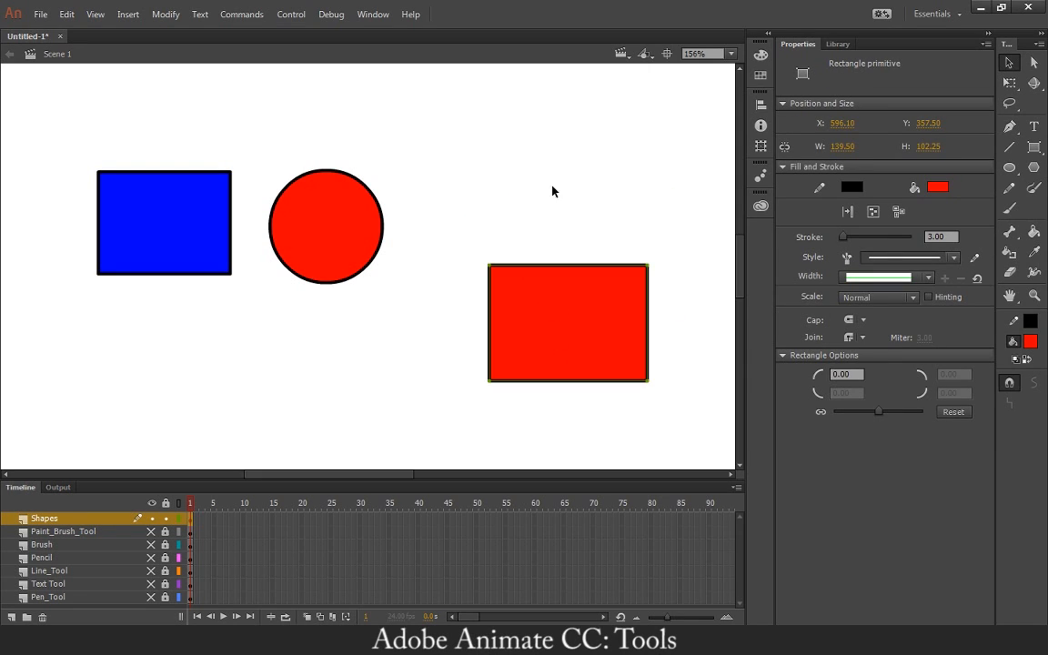
Delete the red rectangle primitive and switch back to the regular Rectangle tool.
{"action": "left_click_drag", "start_coordinate": [458, 245], "coordinate": [637, 417]}
{"action": "left_click", "coordinate": [377, 232]}
{"action": "left_click", "coordinate": [471, 219]}
{"action": "left_click", "coordinate": [536, 330]}
{"action": "key", "text": "Delete"}
{"action": "left_click", "coordinate": [1034, 147]}
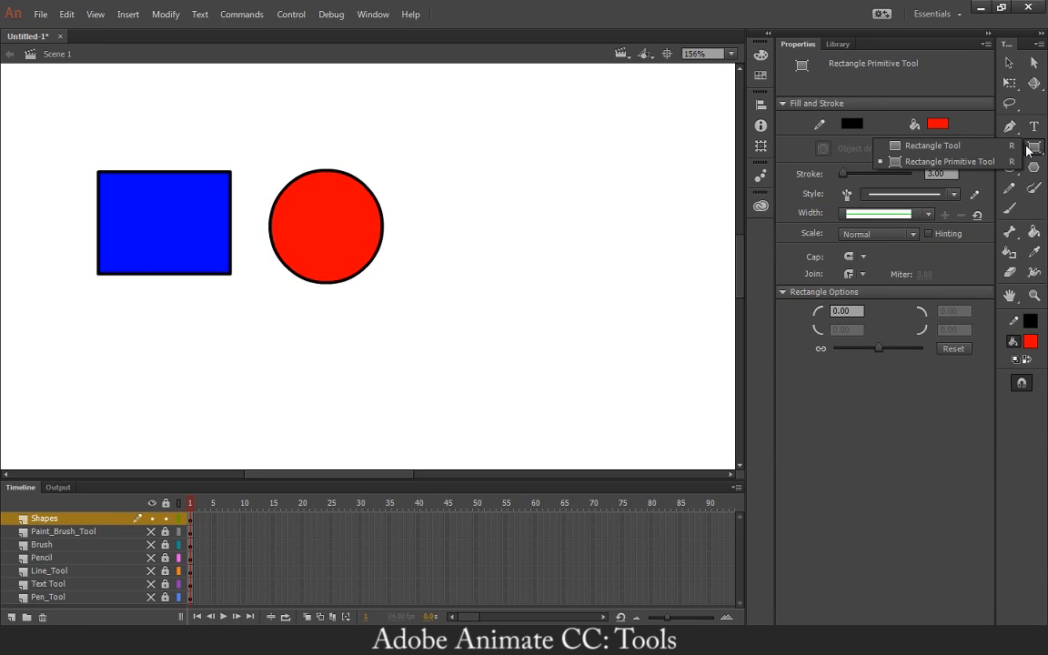
{"action": "left_click", "coordinate": [978, 148]}
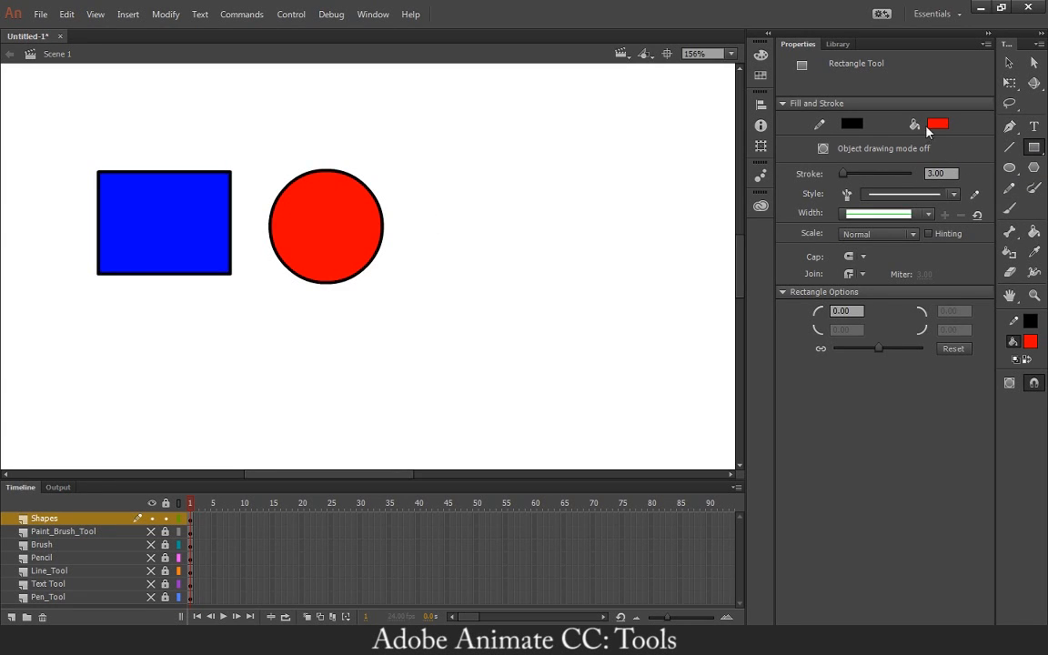
Draw a yellow five-sided polygon right of the circle with the PolyStar tool.
{"action": "key", "text": "v"}
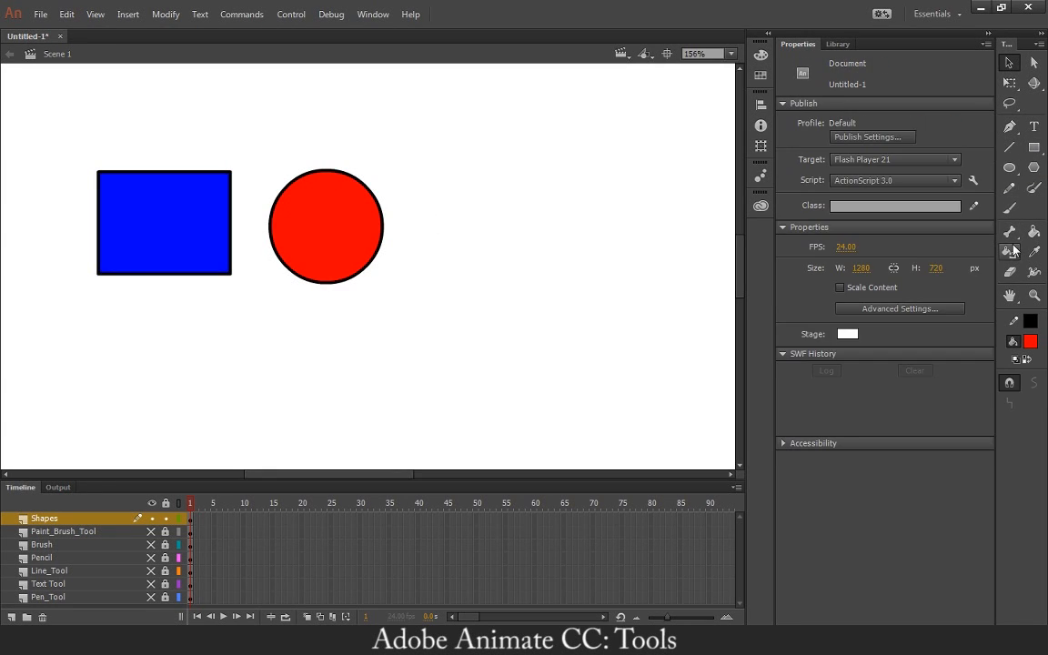
{"action": "left_click", "coordinate": [1039, 189]}
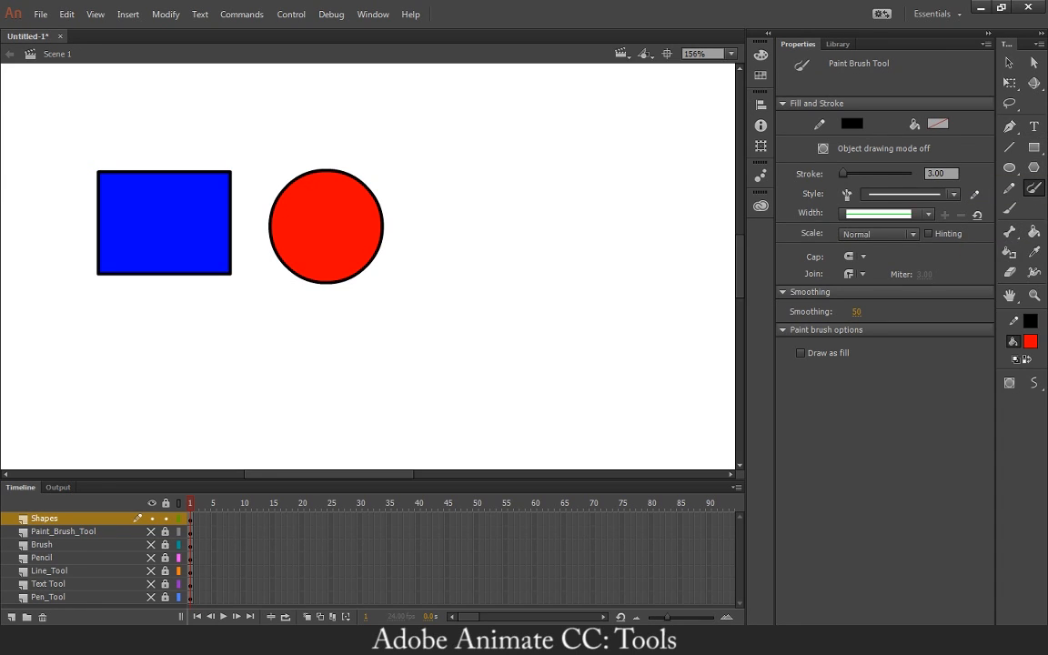
{"action": "left_click", "coordinate": [1035, 169]}
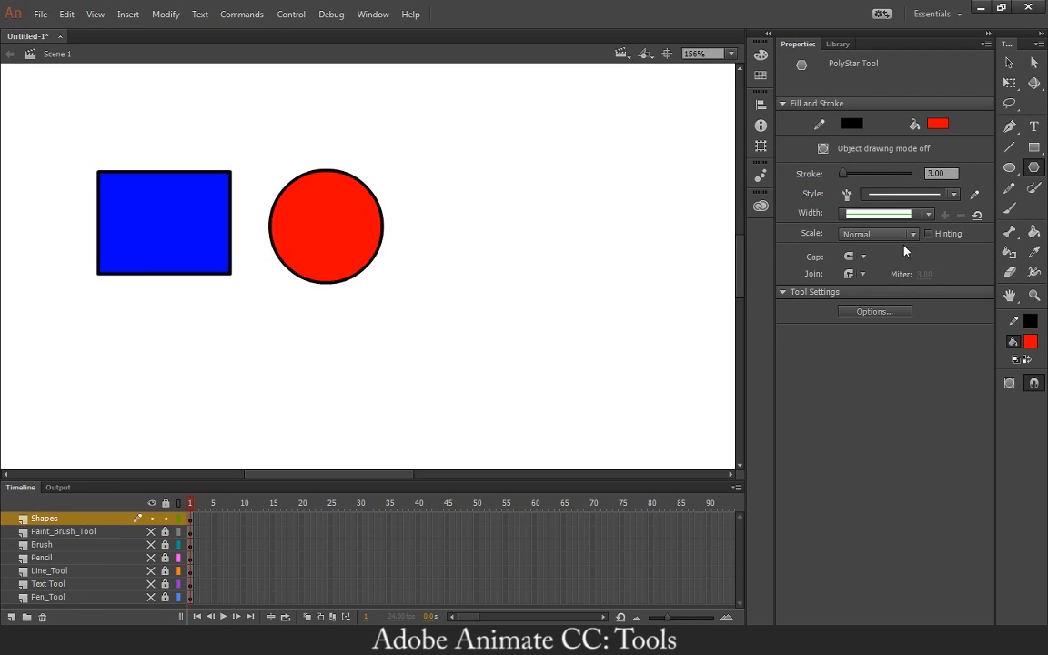
{"action": "left_click", "coordinate": [875, 312]}
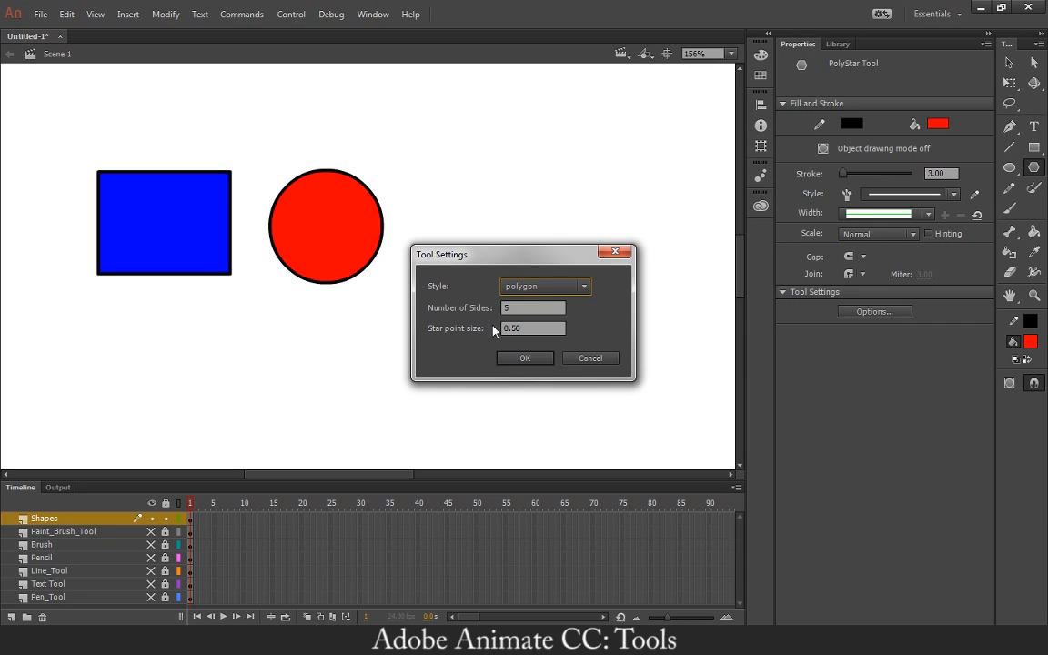
{"action": "left_click", "coordinate": [527, 359]}
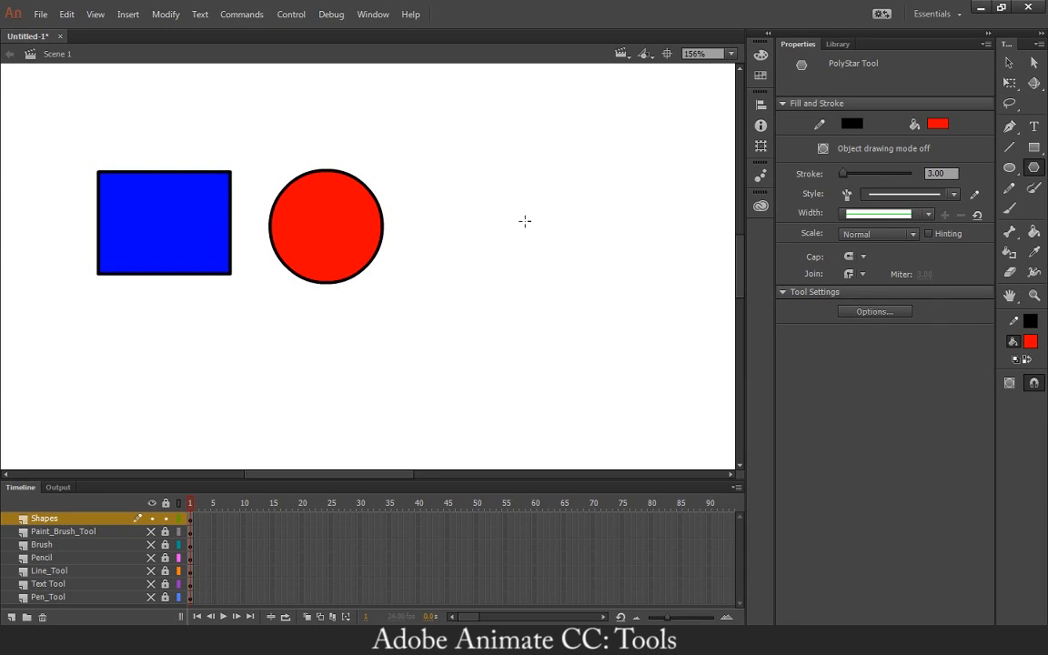
{"action": "left_click", "coordinate": [1030, 342]}
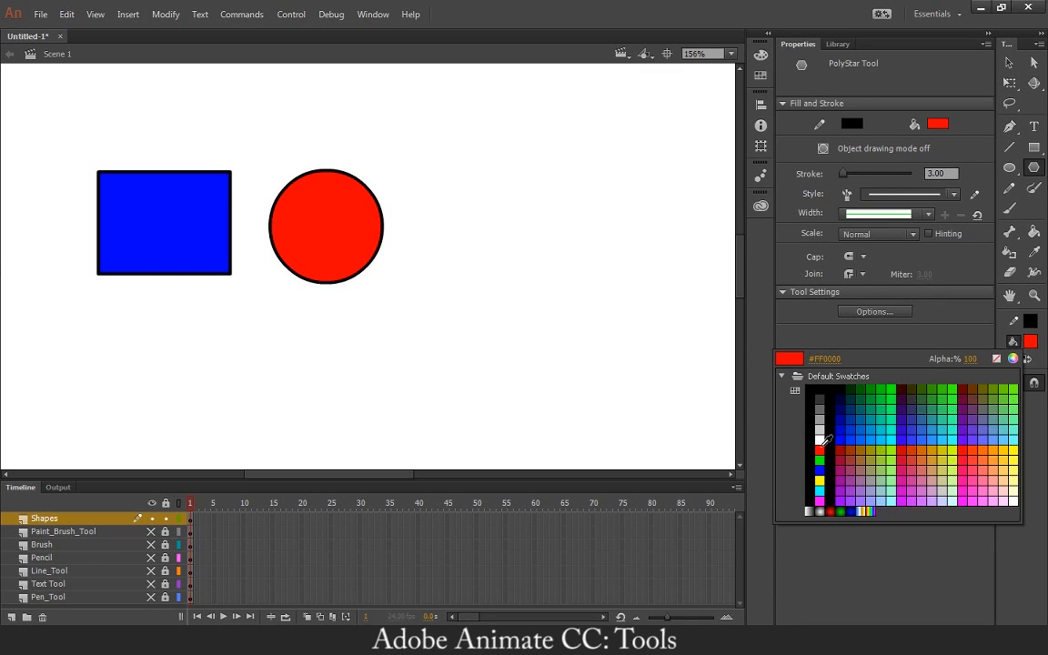
{"action": "left_click", "coordinate": [820, 478]}
{"action": "mouse_move", "coordinate": [536, 234]}
{"action": "left_mouse_down"}
{"action": "mouse_move", "coordinate": [554, 279]}
{"action": "mouse_move", "coordinate": [568, 279]}
{"action": "left_mouse_up"}
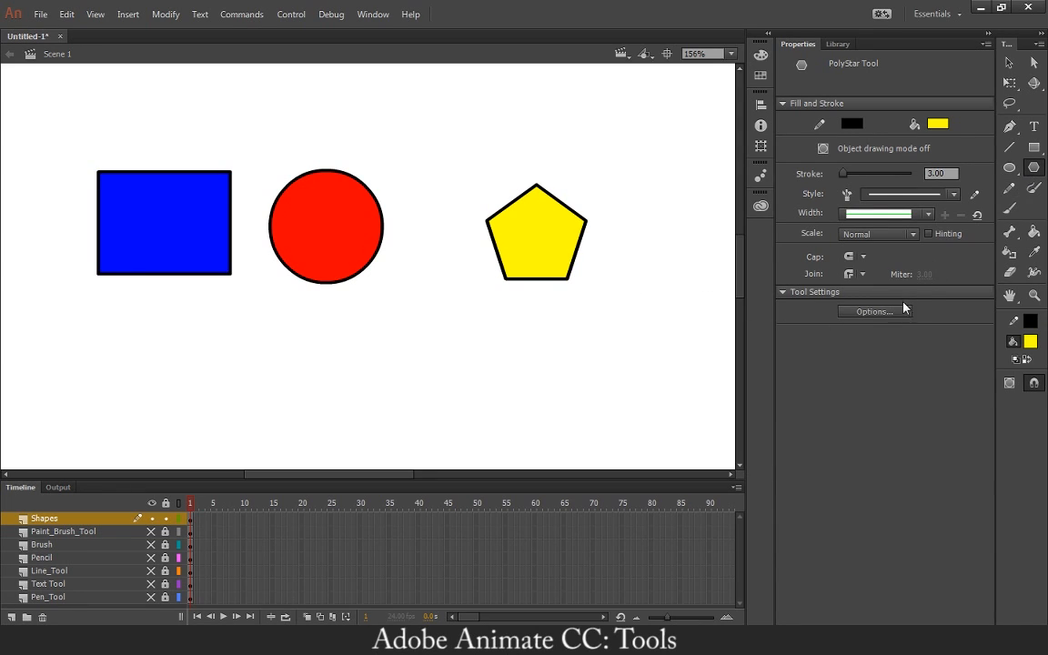
Set the PolyStar style to star and draw a cyan (#00FFFF) five-pointed star below and between the circle and the pentagon.
{"action": "left_click", "coordinate": [869, 313]}
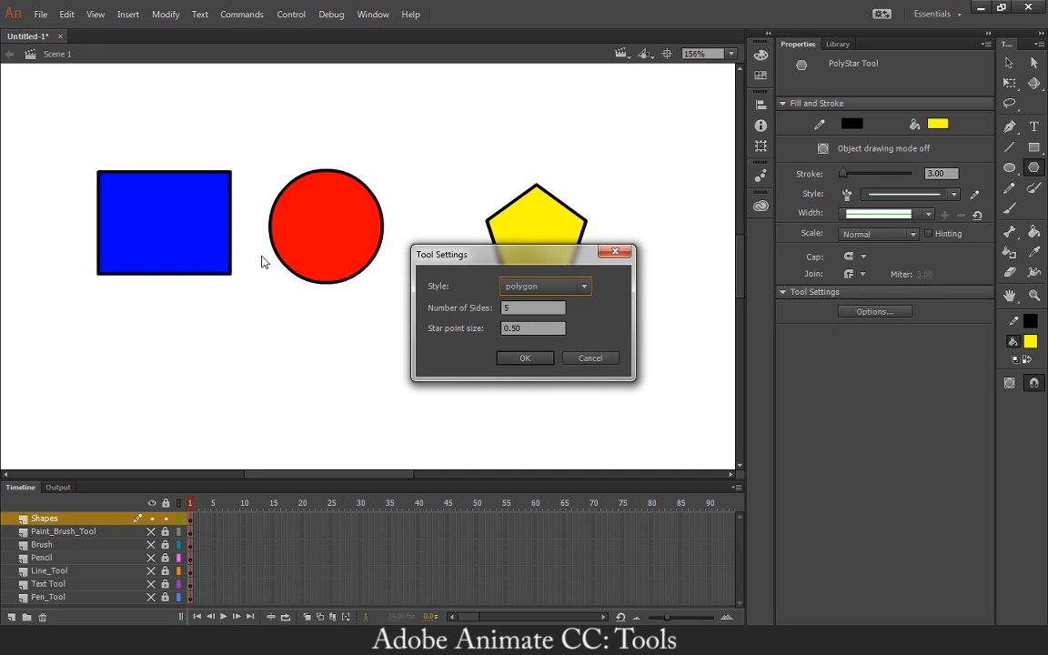
{"action": "left_click", "coordinate": [523, 288]}
{"action": "left_click", "coordinate": [526, 319]}
{"action": "left_click", "coordinate": [506, 357]}
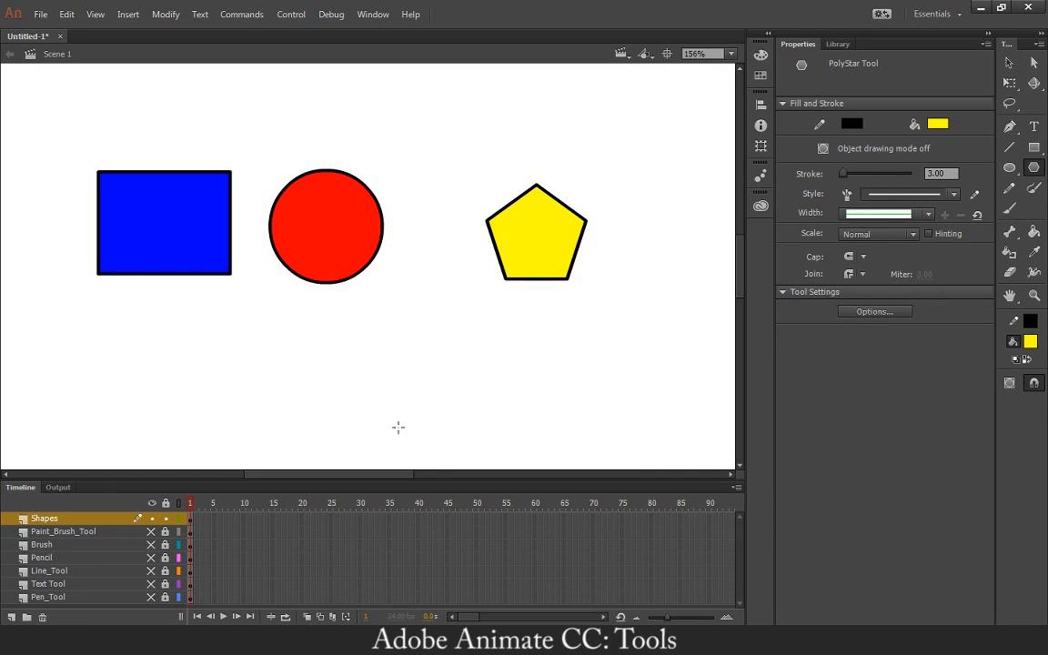
{"action": "left_click", "coordinate": [1021, 345]}
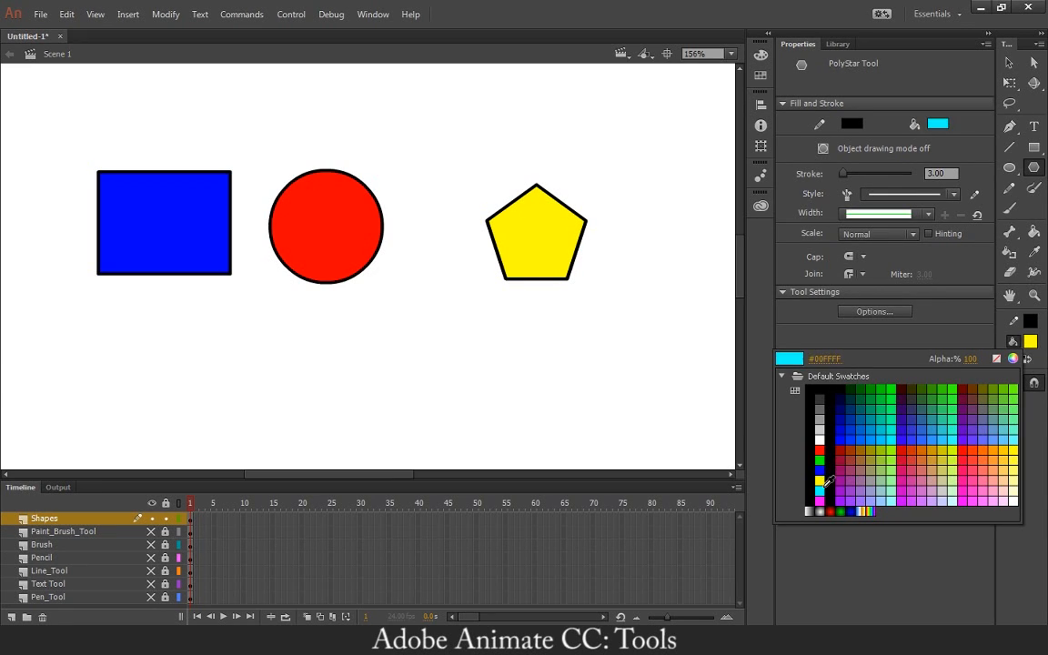
{"action": "left_click", "coordinate": [820, 490]}
{"action": "mouse_move", "coordinate": [439, 339]}
{"action": "left_mouse_down"}
{"action": "mouse_move", "coordinate": [484, 369]}
{"action": "mouse_move", "coordinate": [474, 388]}
{"action": "left_mouse_up"}
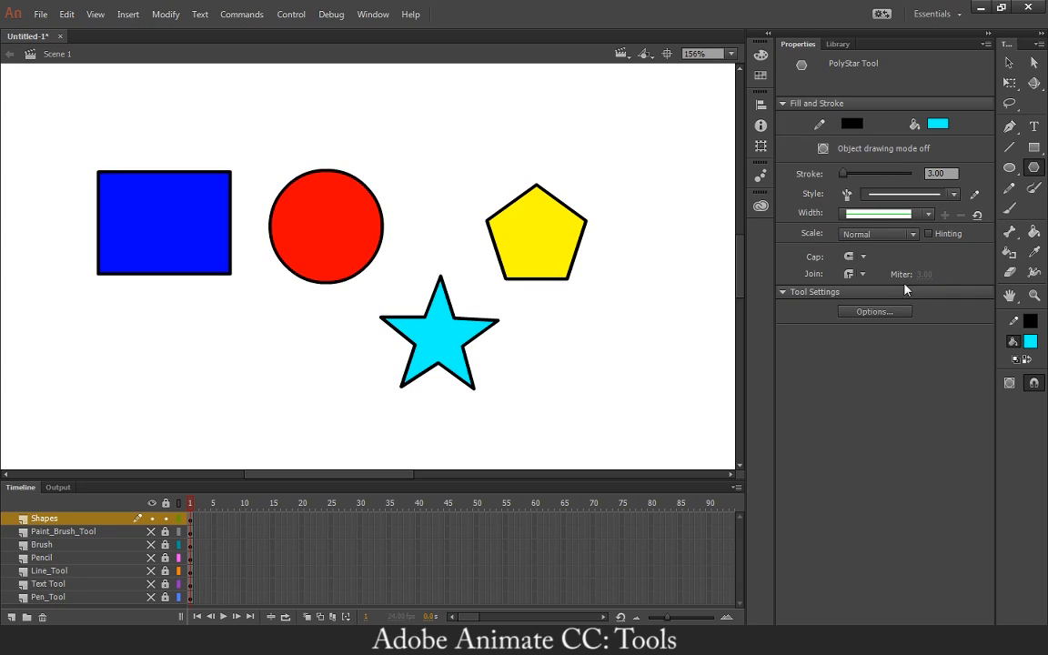
Set the PolyStar tool to a 3-sided polygon and draw a small cyan triangle above and between the circle and the pentagon.
{"action": "left_click", "coordinate": [859, 314]}
{"action": "left_click", "coordinate": [540, 289]}
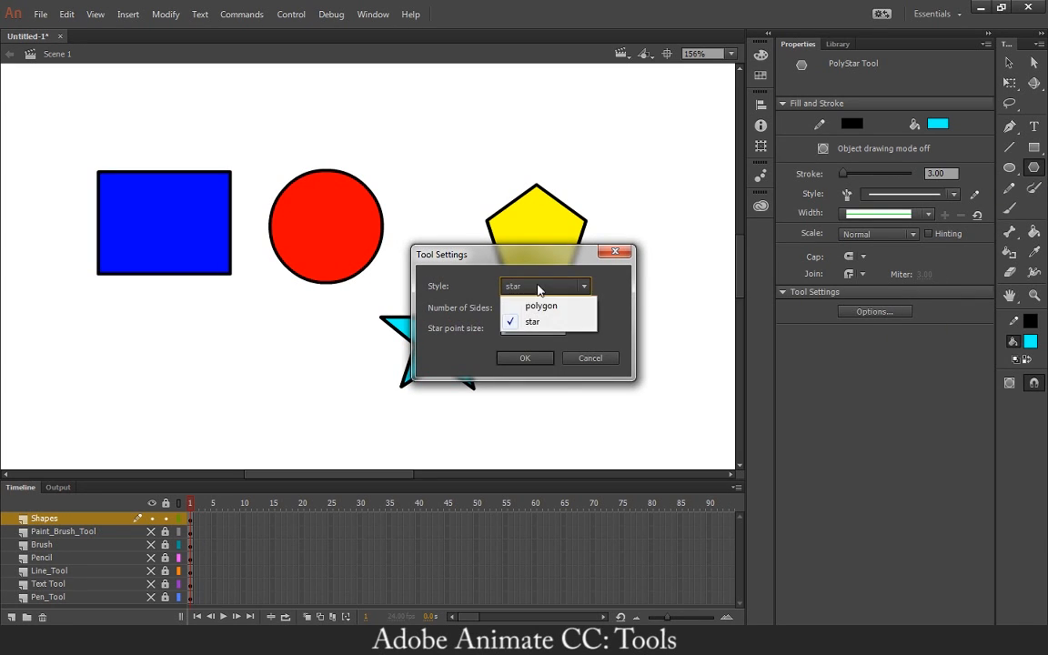
{"action": "left_click", "coordinate": [541, 304]}
{"action": "double_click", "coordinate": [500, 308]}
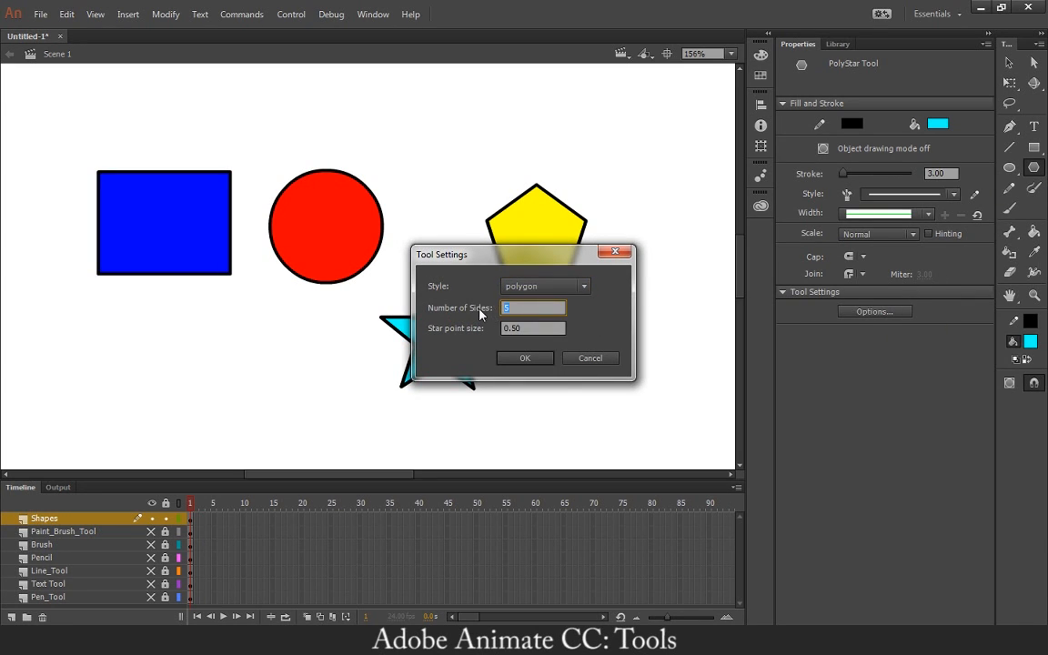
{"action": "type", "text": "."}
{"action": "type", "text": "3"}
{"action": "key", "text": "Return"}
{"action": "left_click_drag", "start_coordinate": [451, 157], "coordinate": [489, 178]}
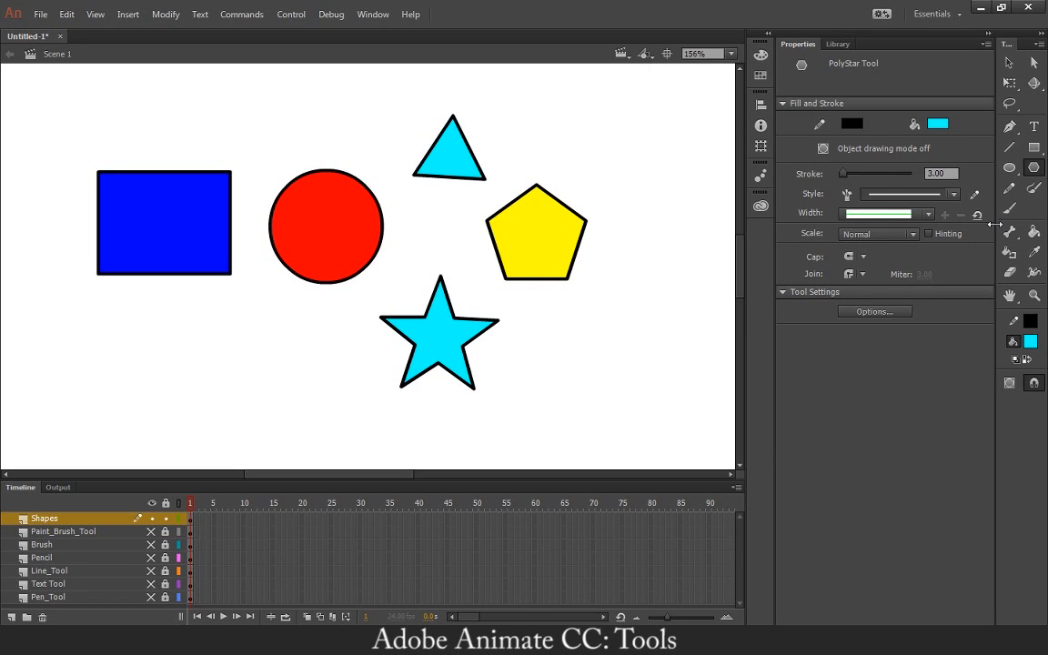
Set the PolyStar tool to a star with 20 sides and draw it with a purple fill below the blue rectangle.
{"action": "left_click", "coordinate": [862, 311]}
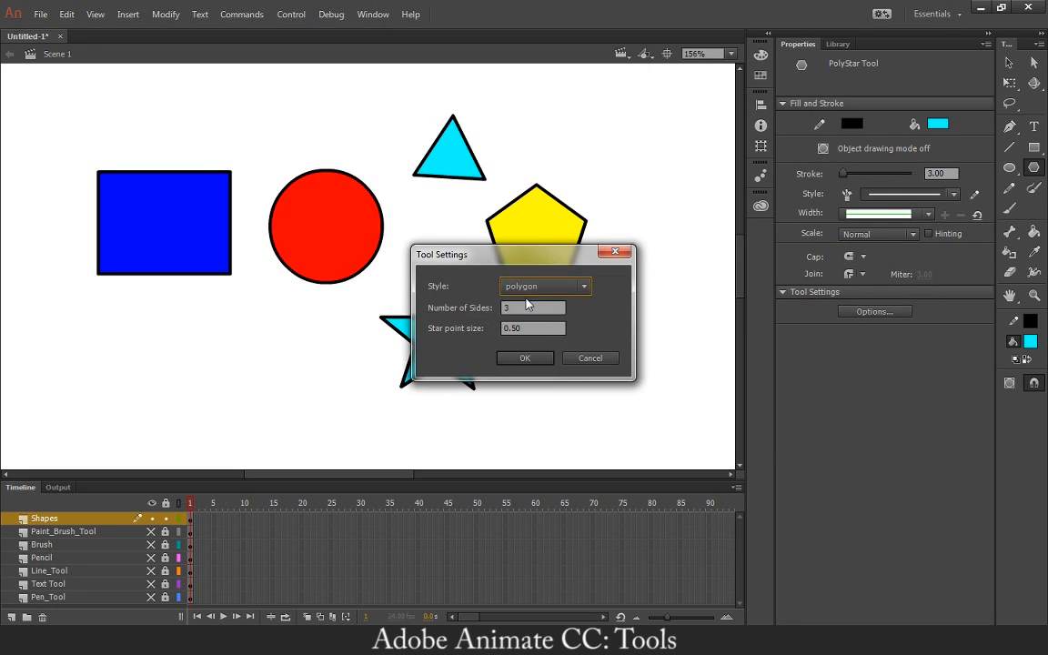
{"action": "key", "text": "Tab"}
{"action": "type", "text": "20"}
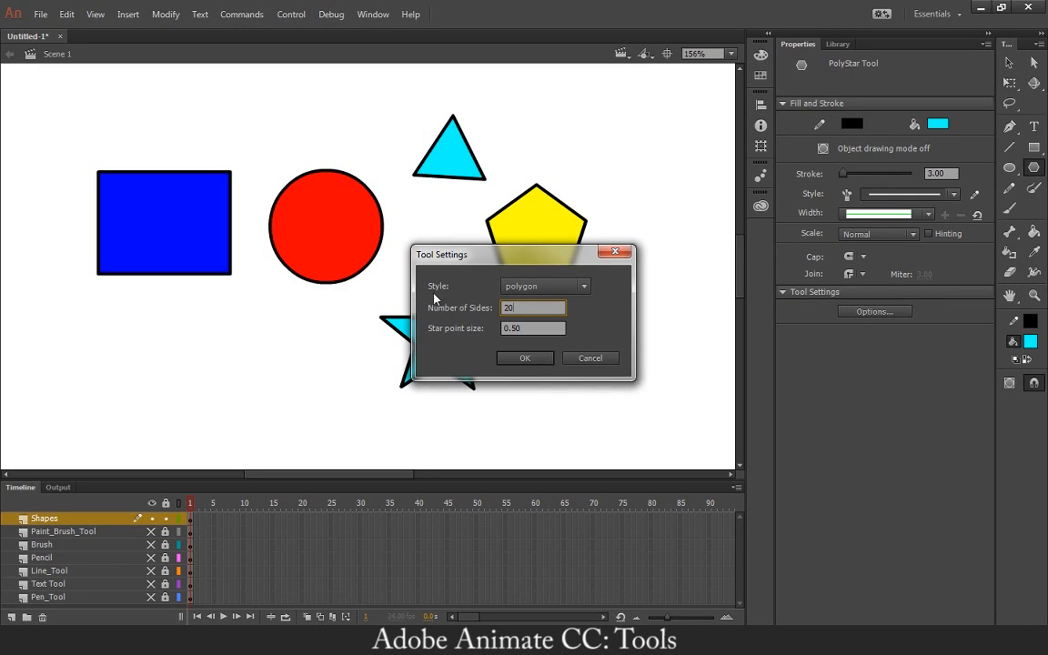
{"action": "left_click", "coordinate": [544, 286]}
{"action": "left_click", "coordinate": [585, 320]}
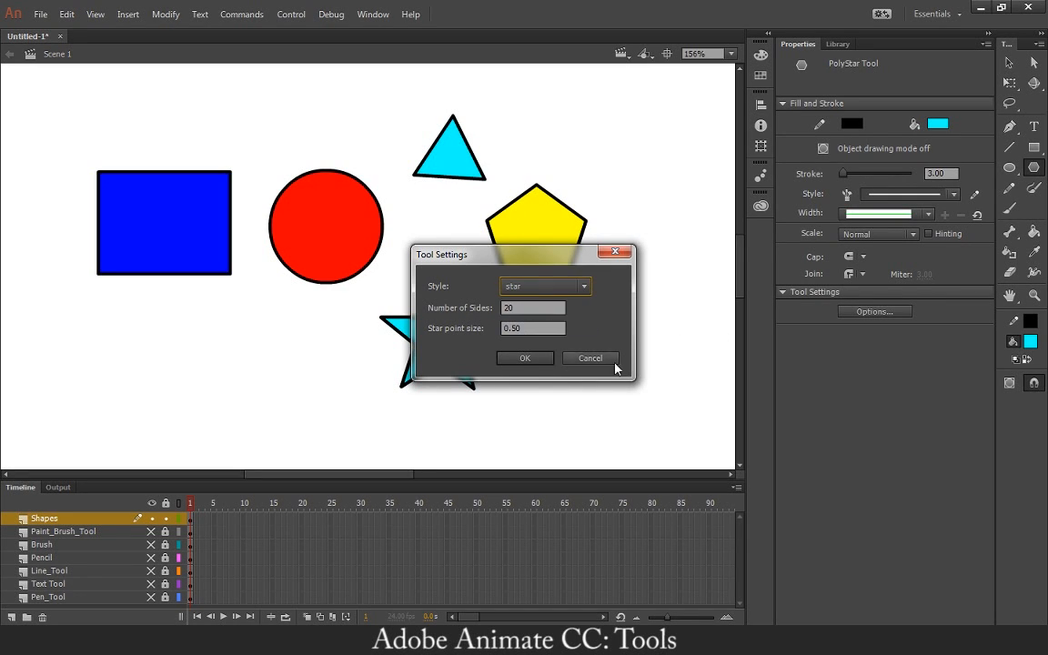
{"action": "left_click", "coordinate": [527, 358]}
{"action": "left_click", "coordinate": [1030, 343]}
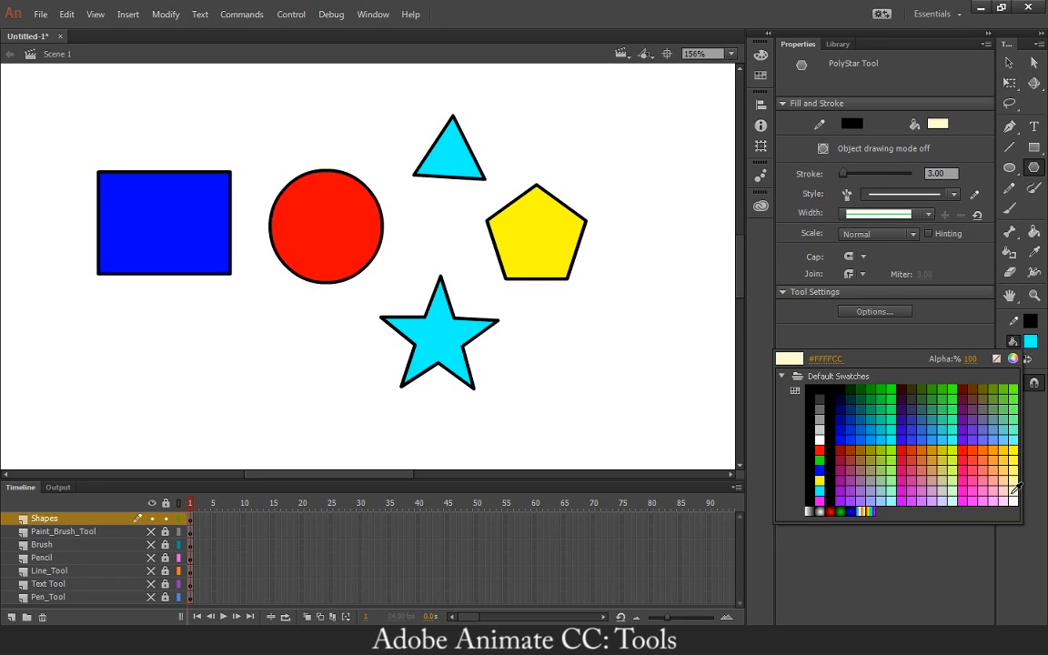
{"action": "left_click", "coordinate": [842, 493]}
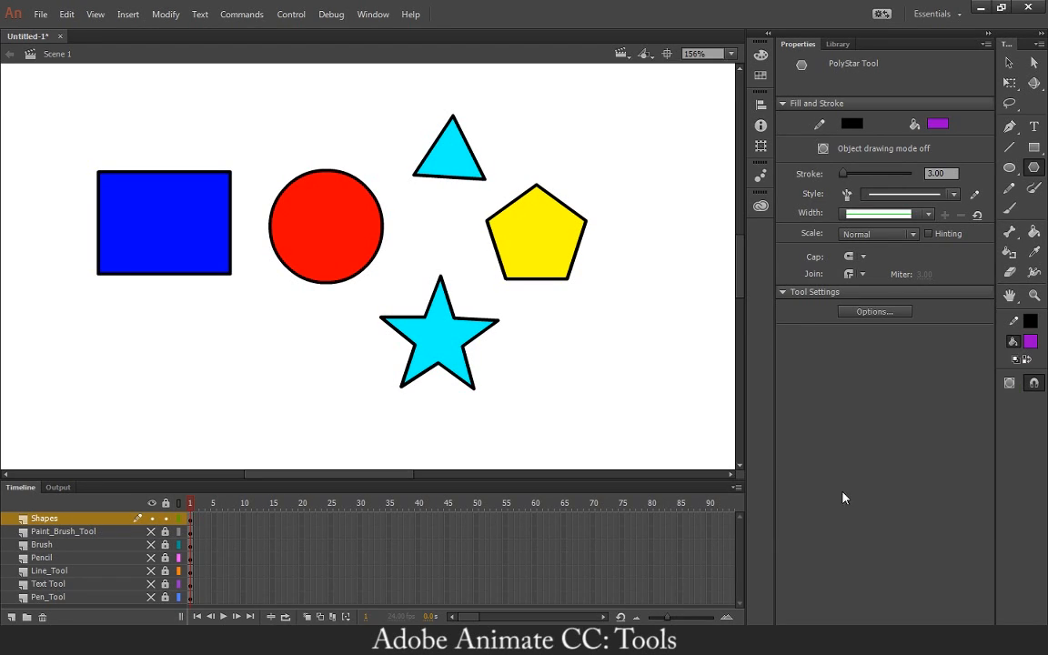
{"action": "left_click_drag", "start_coordinate": [224, 394], "coordinate": [285, 416]}
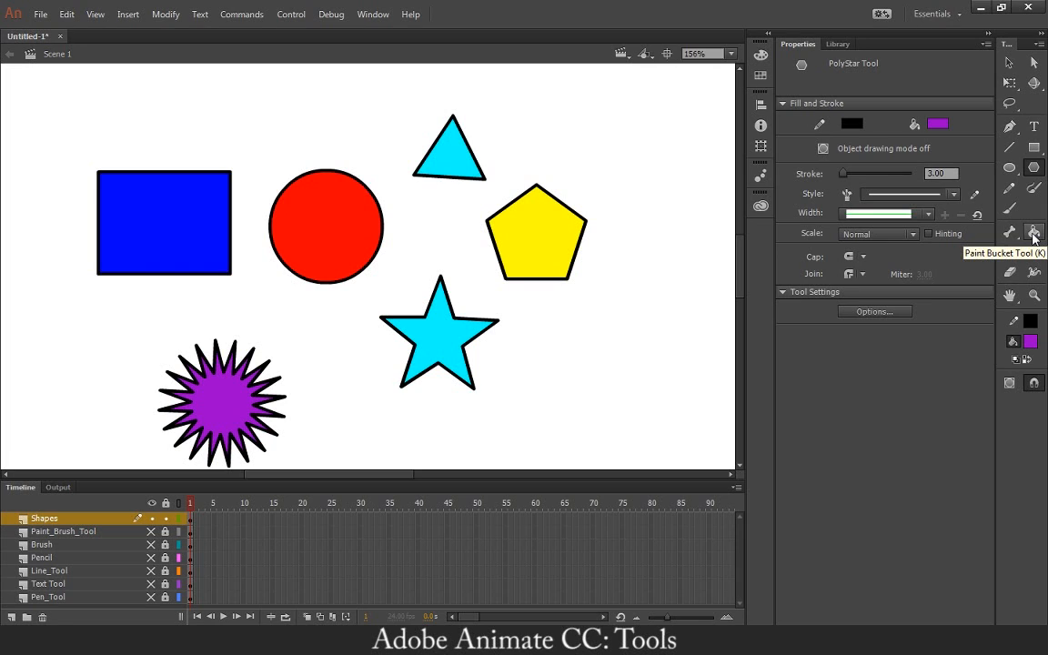
Delete the circle's red fill with the Selection tool, leaving only its outline.
{"action": "key", "text": "v"}
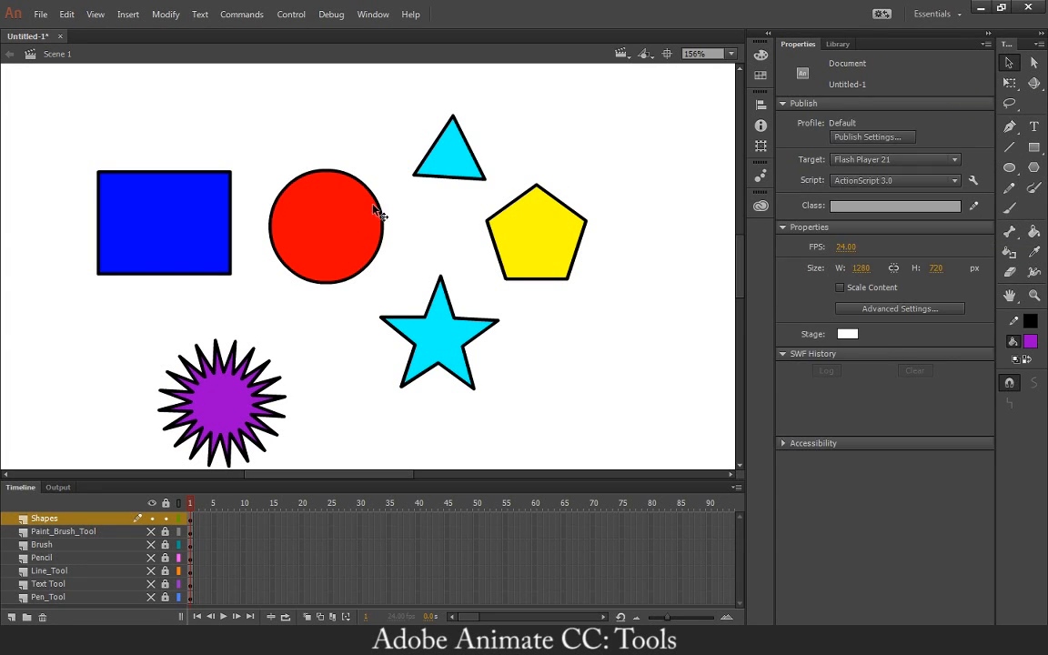
{"action": "left_click", "coordinate": [348, 236]}
{"action": "key", "text": "Delete"}
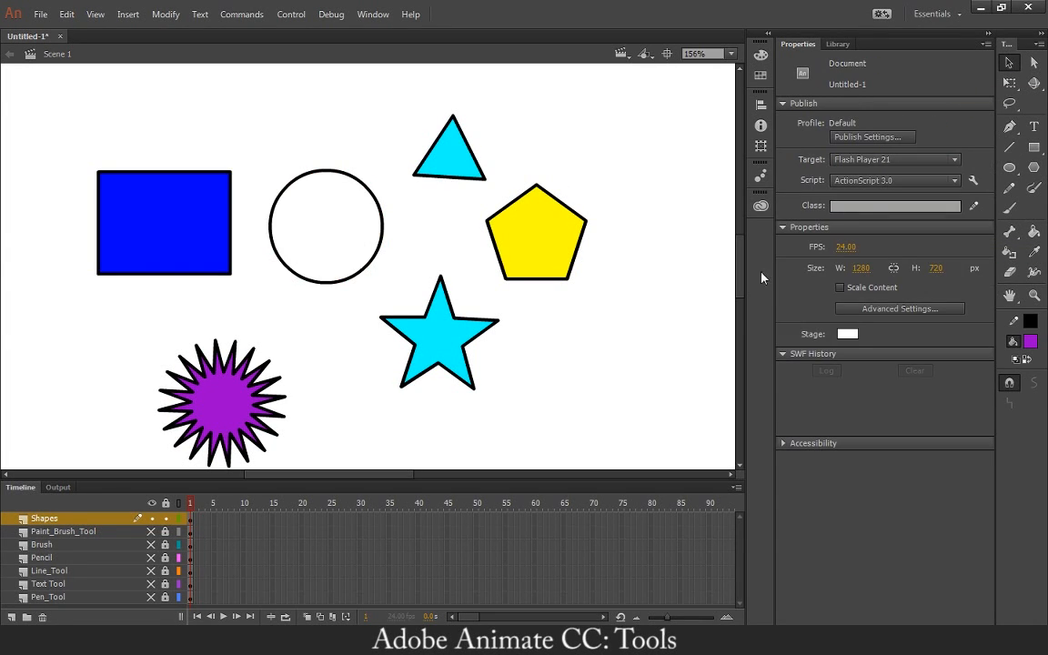
Fill the empty circle with green using the Paint Bucket, and set the tool's gap size to Close Large Gaps.
{"action": "left_click", "coordinate": [1034, 234]}
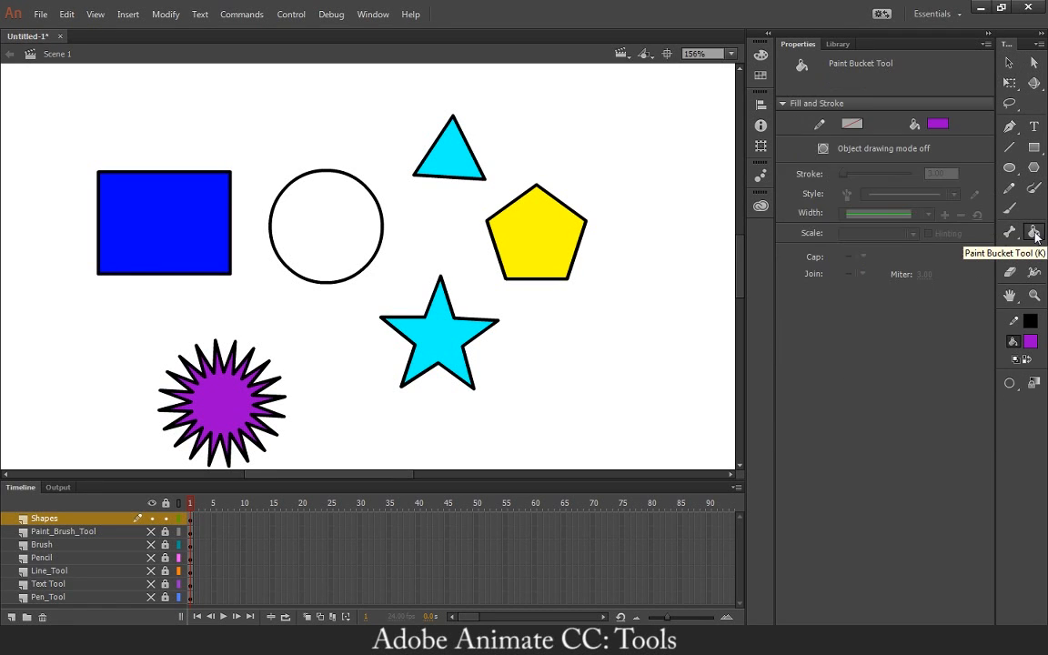
{"action": "left_click", "coordinate": [1031, 344]}
{"action": "left_click", "coordinate": [816, 508]}
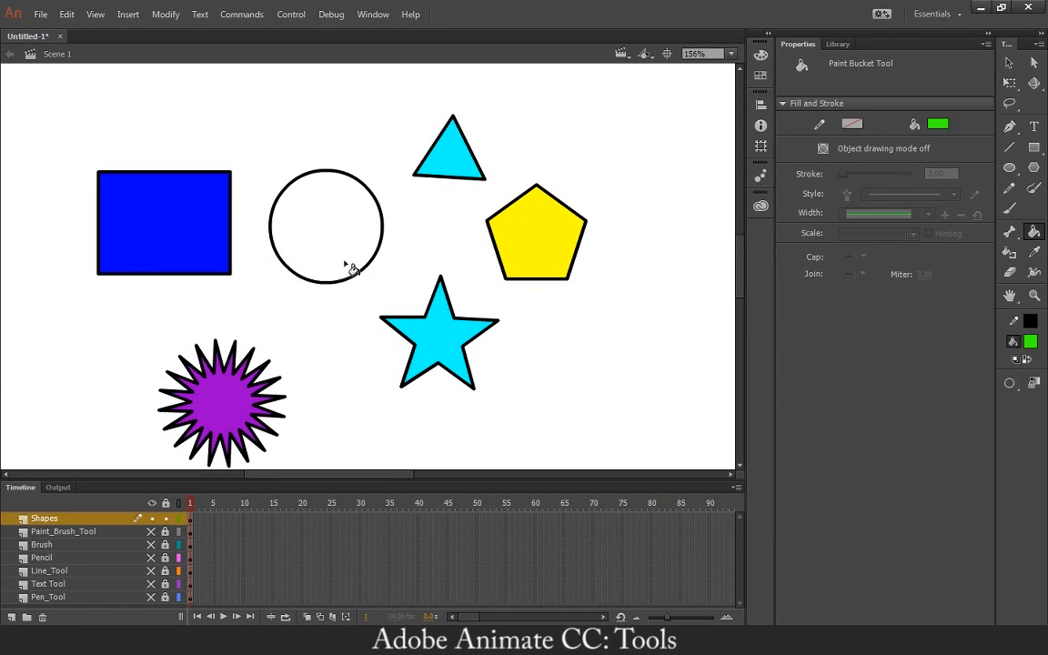
{"action": "left_click", "coordinate": [338, 243]}
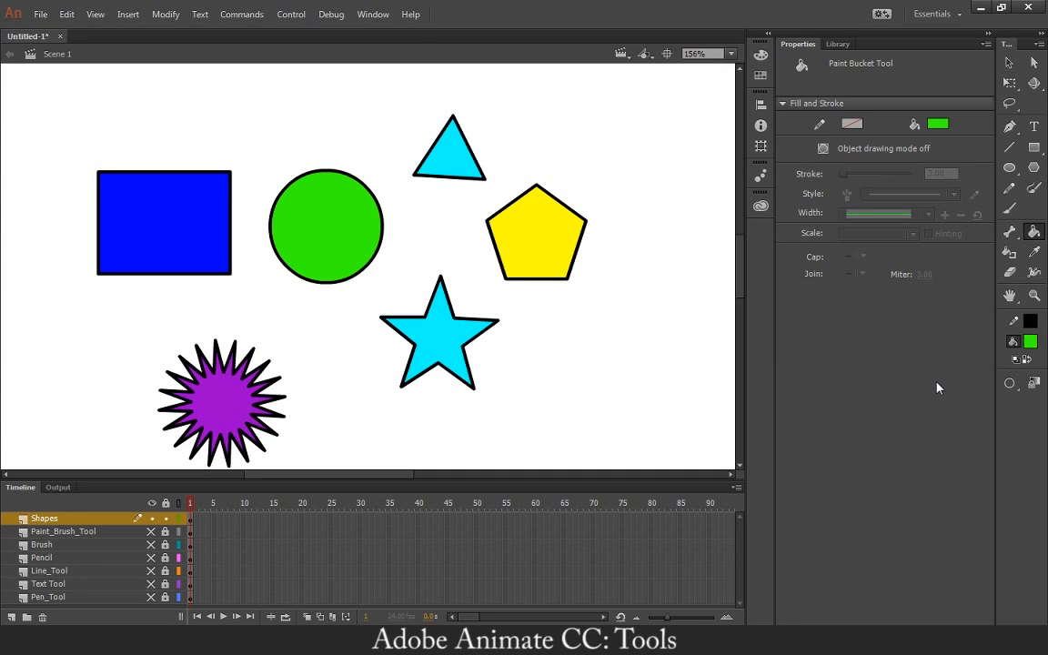
{"action": "left_click", "coordinate": [1006, 386]}
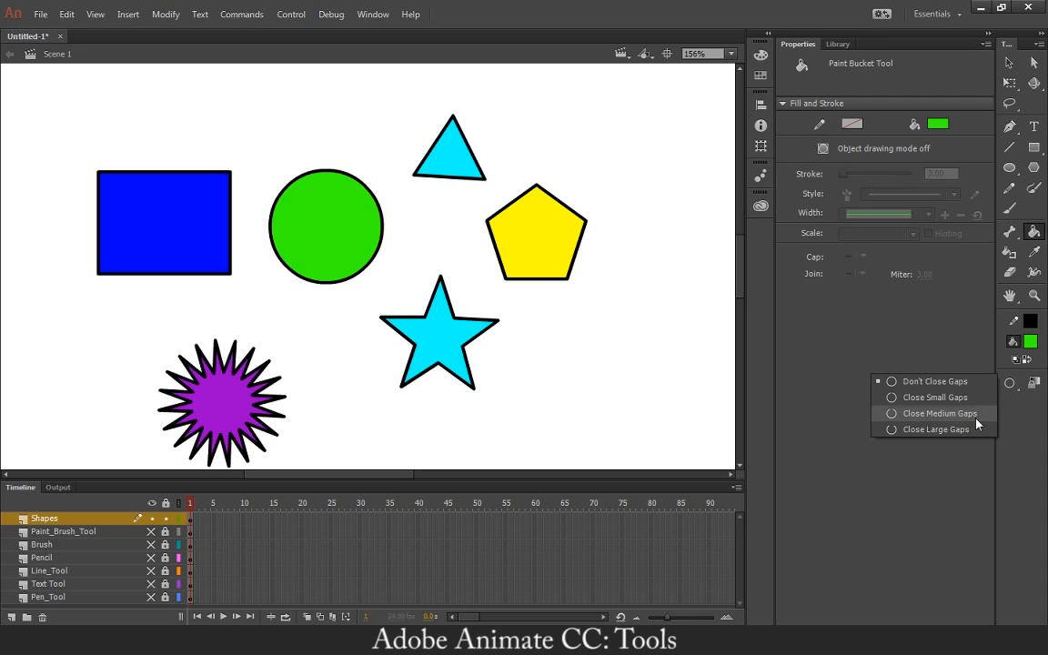
{"action": "left_click", "coordinate": [891, 428]}
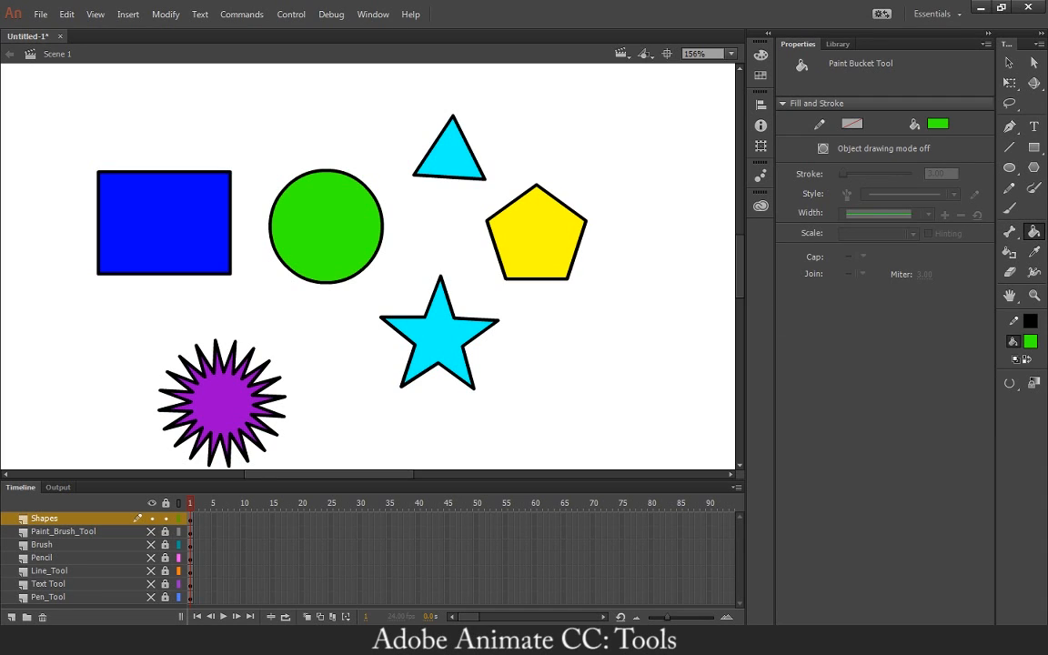
Delete the circle's green fill and erase a small gap in the upper-right part of its outline.
{"action": "key", "text": "e"}
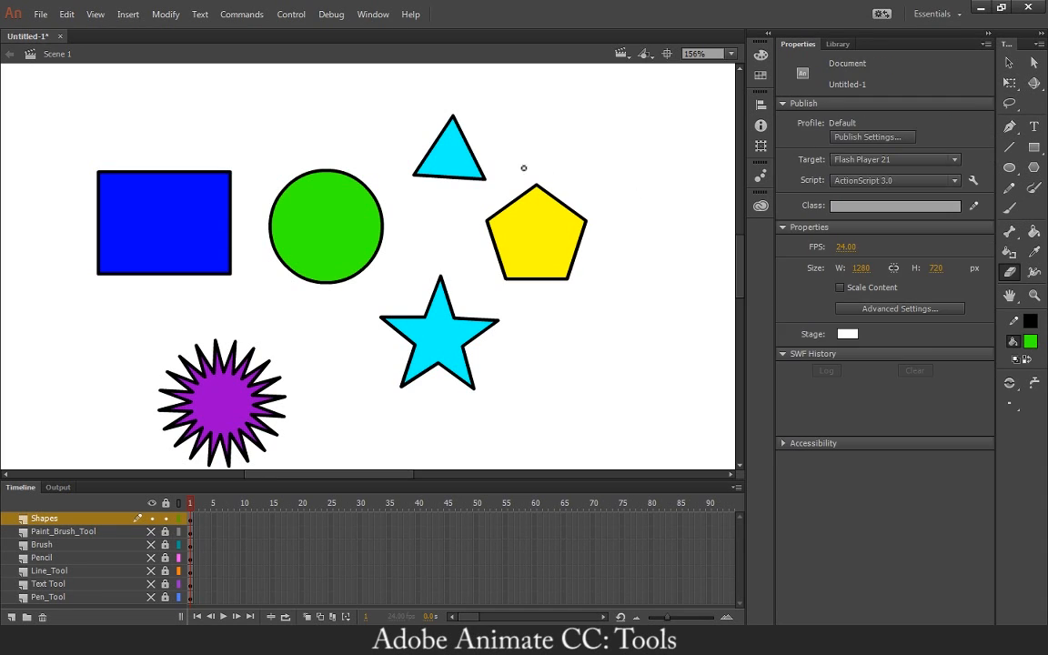
{"action": "key", "text": "v"}
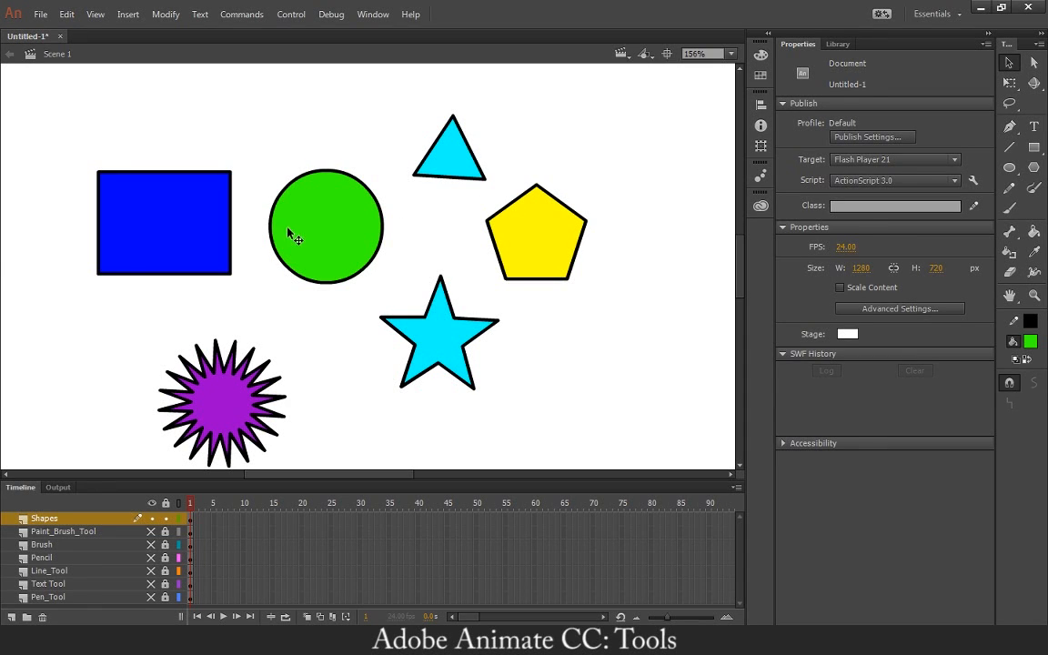
{"action": "left_click", "coordinate": [325, 243]}
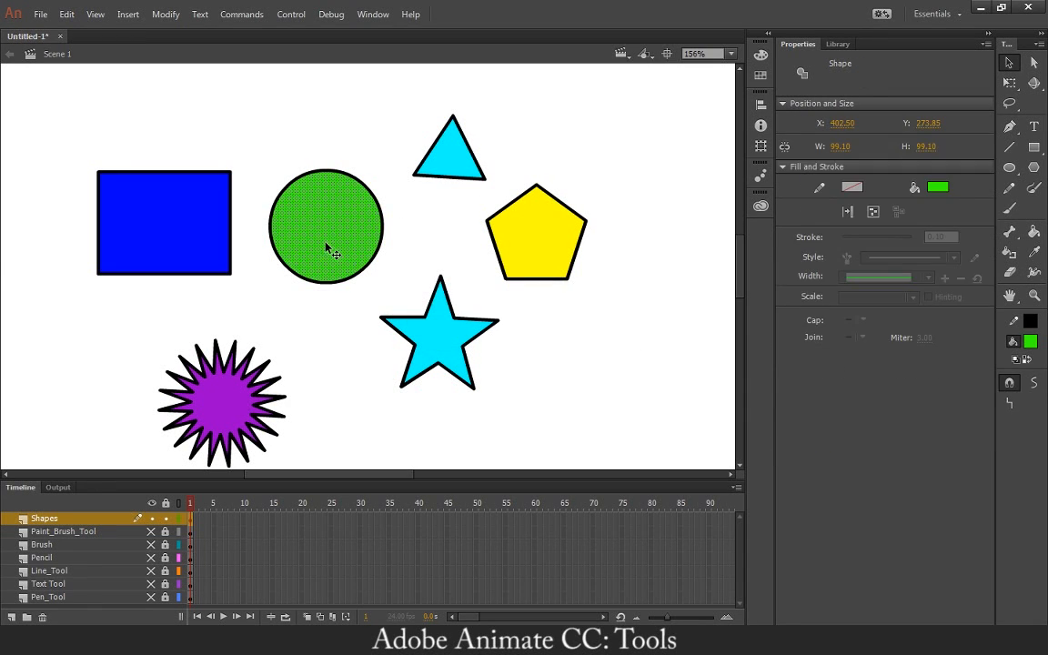
{"action": "key", "text": "Delete"}
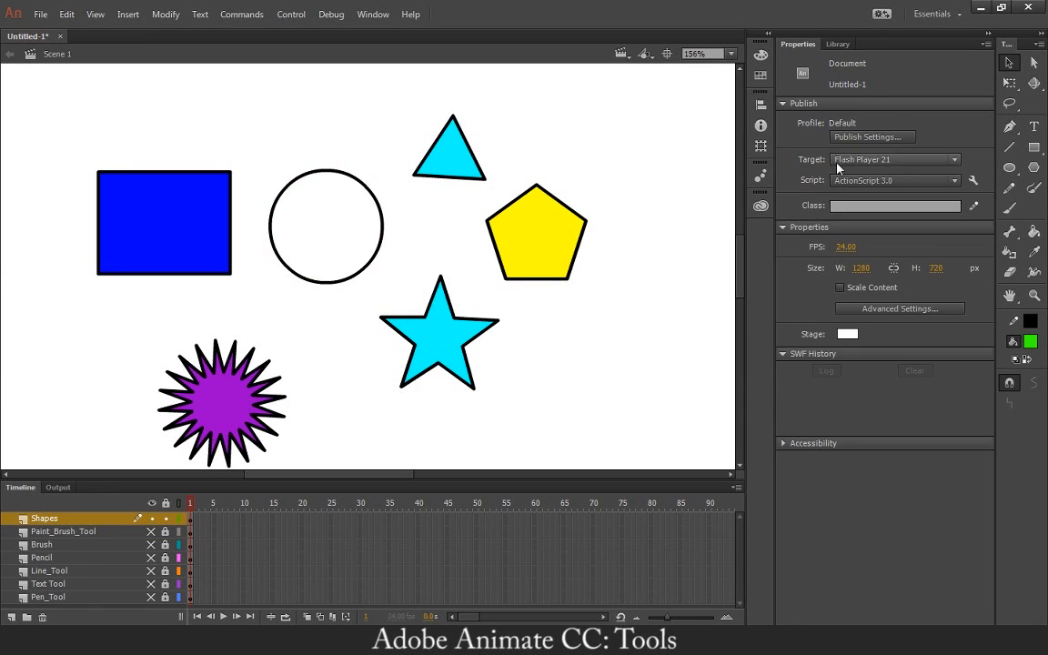
{"action": "left_click", "coordinate": [1011, 271]}
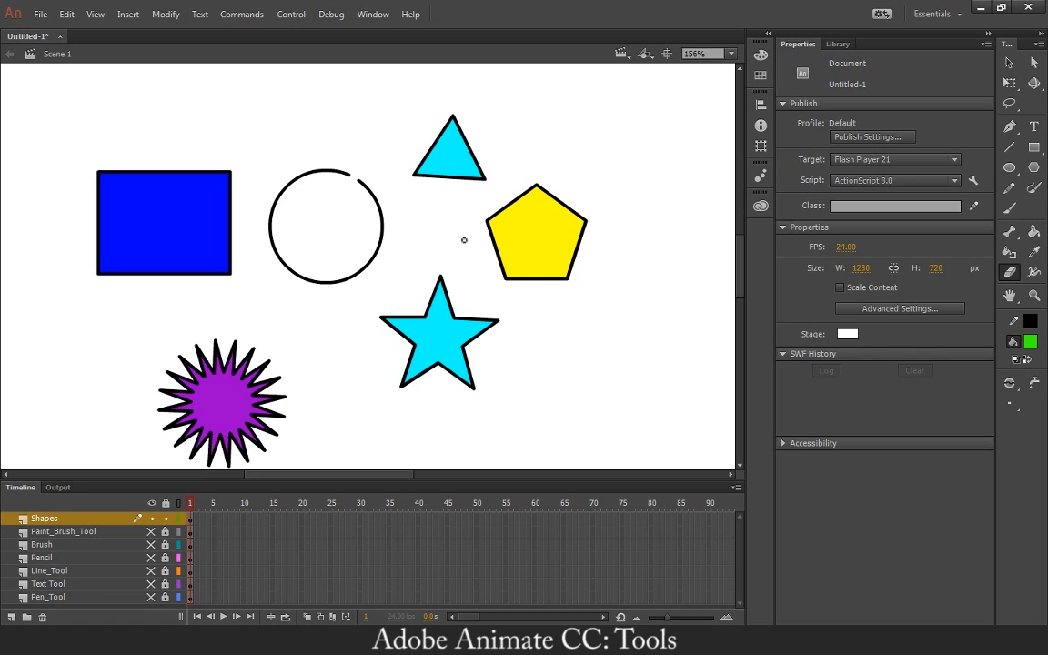
Fill the gapped circle with green using the Paint Bucket set to Close Large Gaps, and undo the fill.
{"action": "left_click", "coordinate": [1035, 231]}
{"action": "left_click", "coordinate": [1018, 359]}
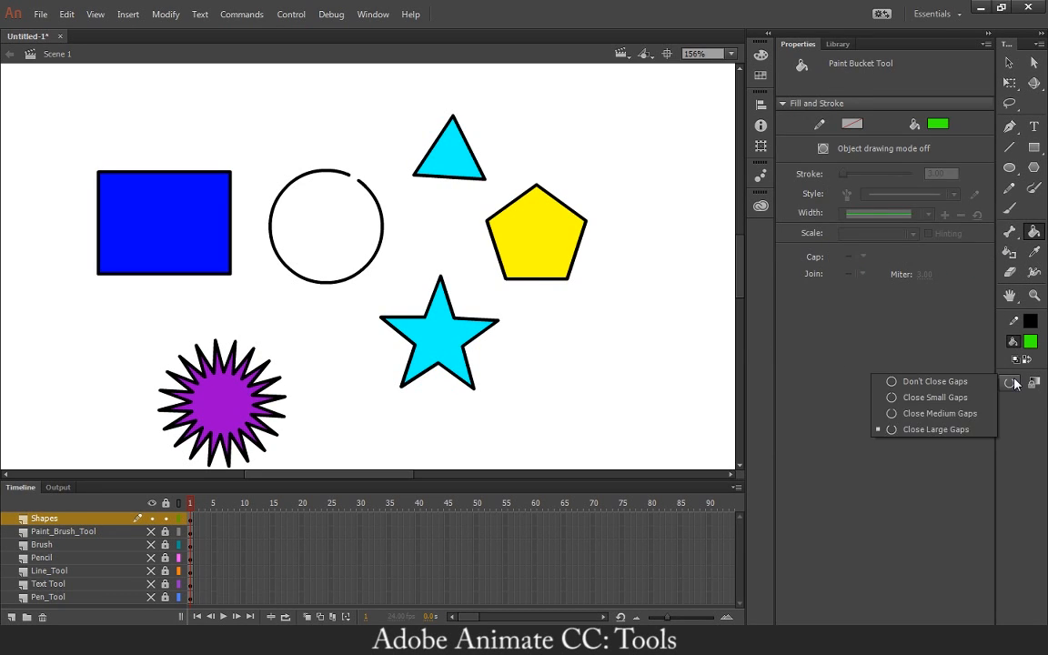
{"action": "left_click", "coordinate": [966, 433]}
{"action": "left_click", "coordinate": [362, 232]}
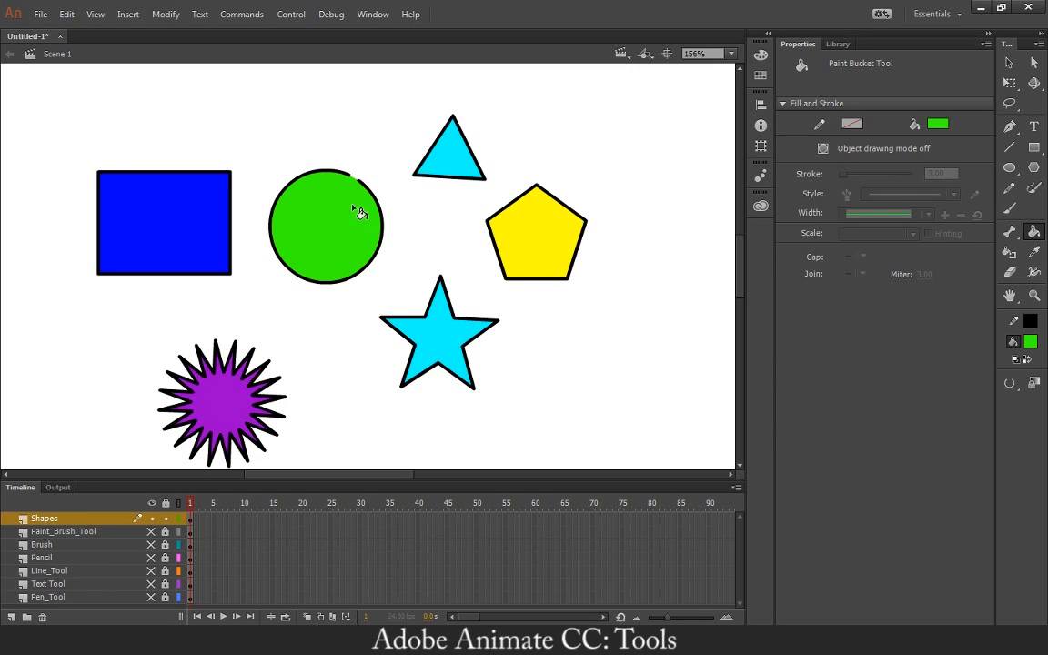
{"action": "key", "text": "ctrl+z"}
Try the Close Medium Gaps setting, and fill the gapped circle with green using Close Large Gaps.
{"action": "left_click", "coordinate": [1021, 385]}
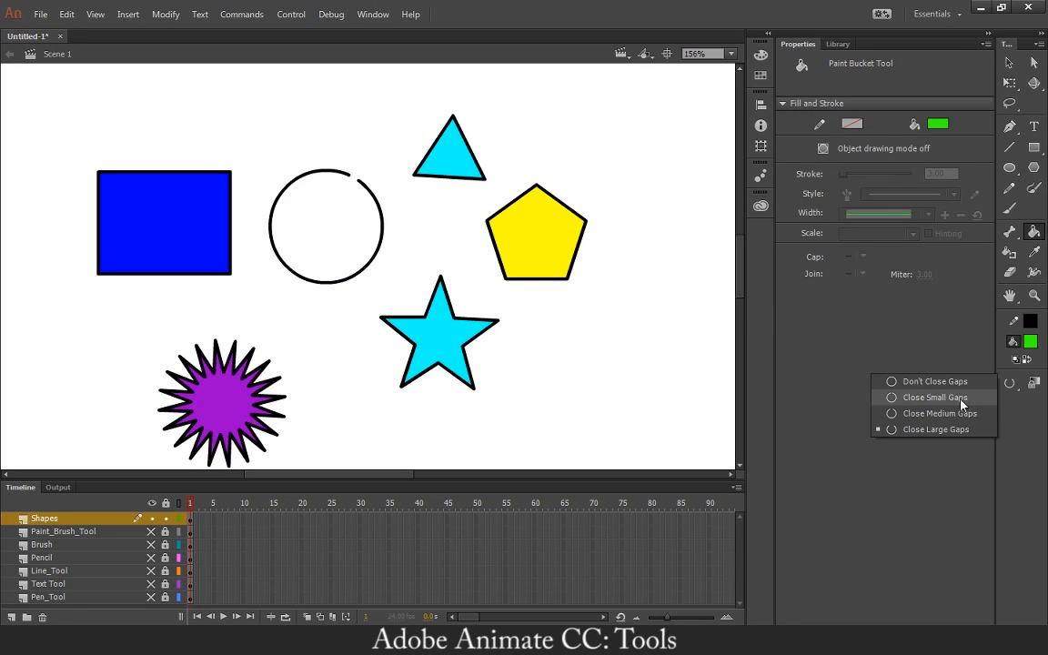
{"action": "left_click", "coordinate": [900, 398]}
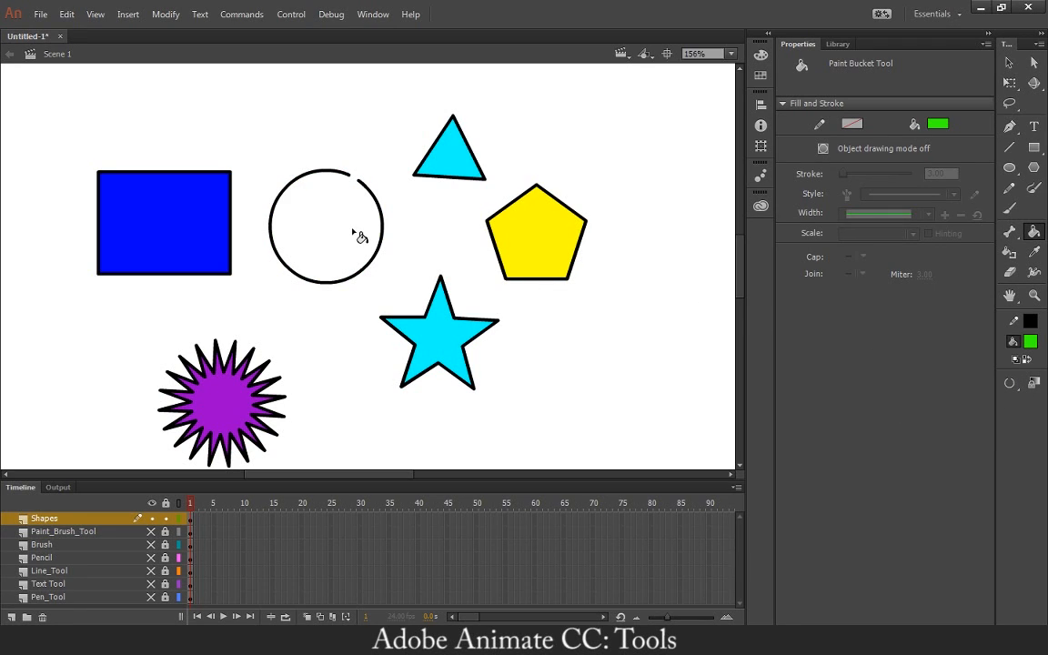
{"action": "left_click", "coordinate": [1010, 383]}
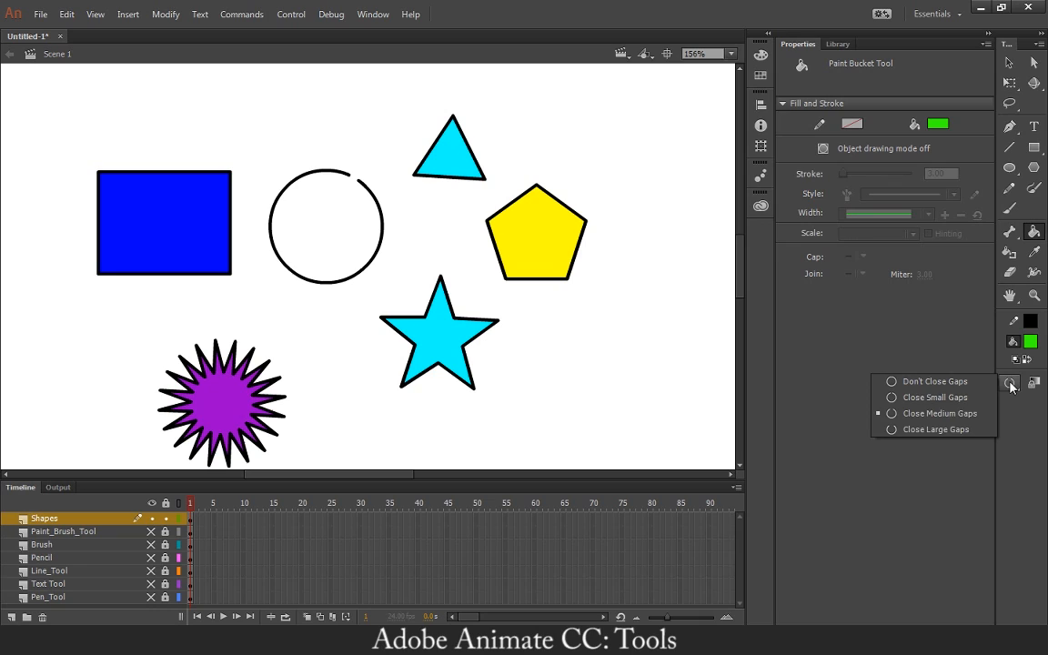
{"action": "left_click", "coordinate": [951, 428]}
{"action": "left_click", "coordinate": [329, 233]}
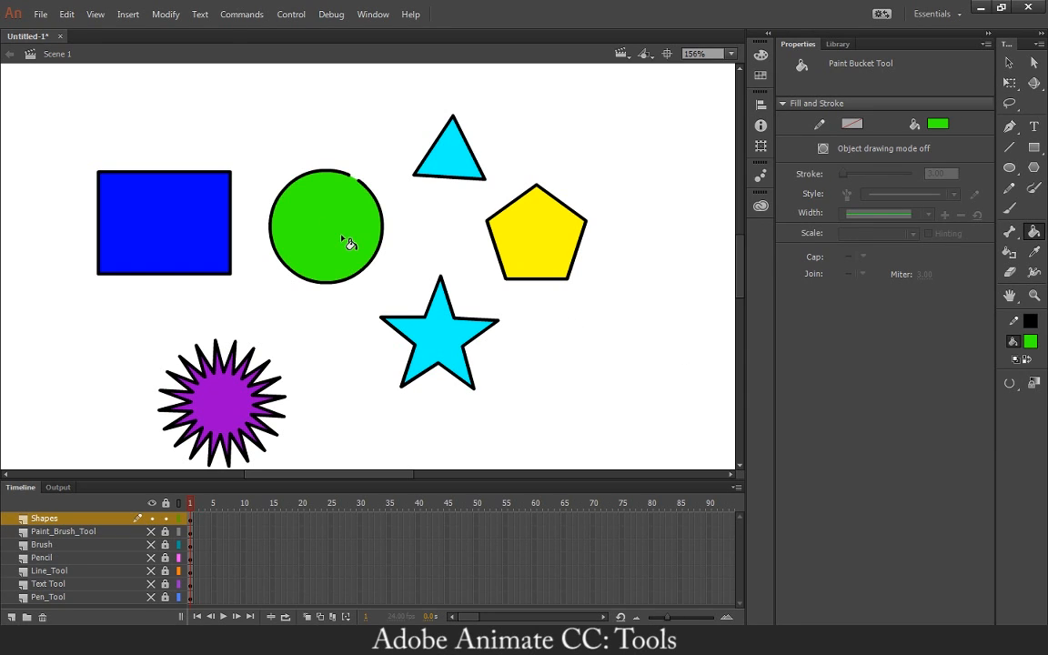
{"action": "left_click", "coordinate": [1010, 383]}
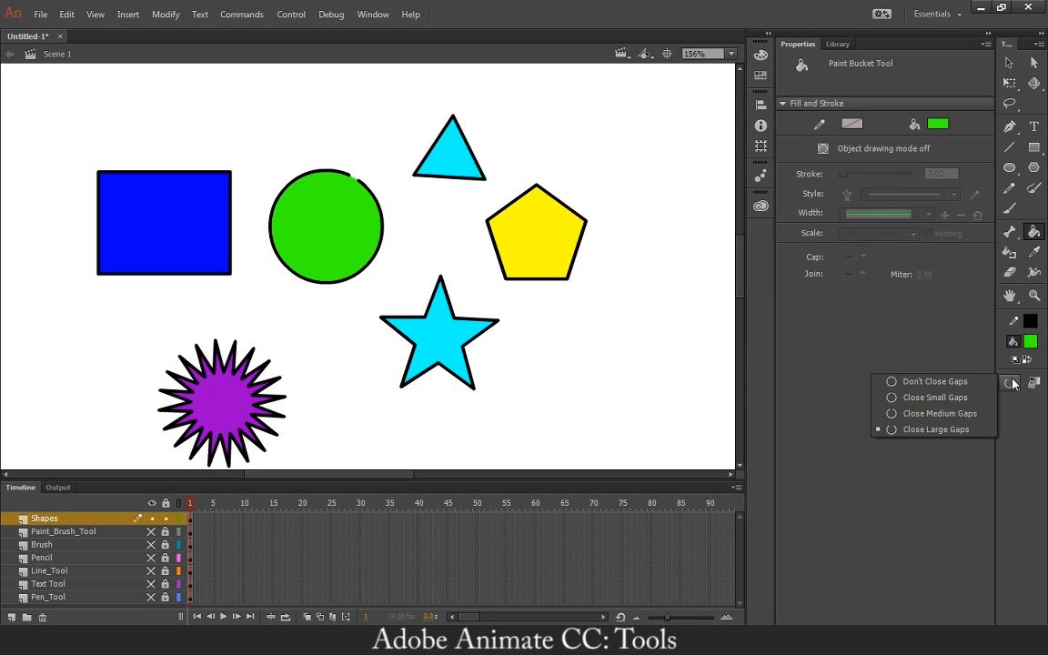
{"action": "left_click", "coordinate": [973, 414]}
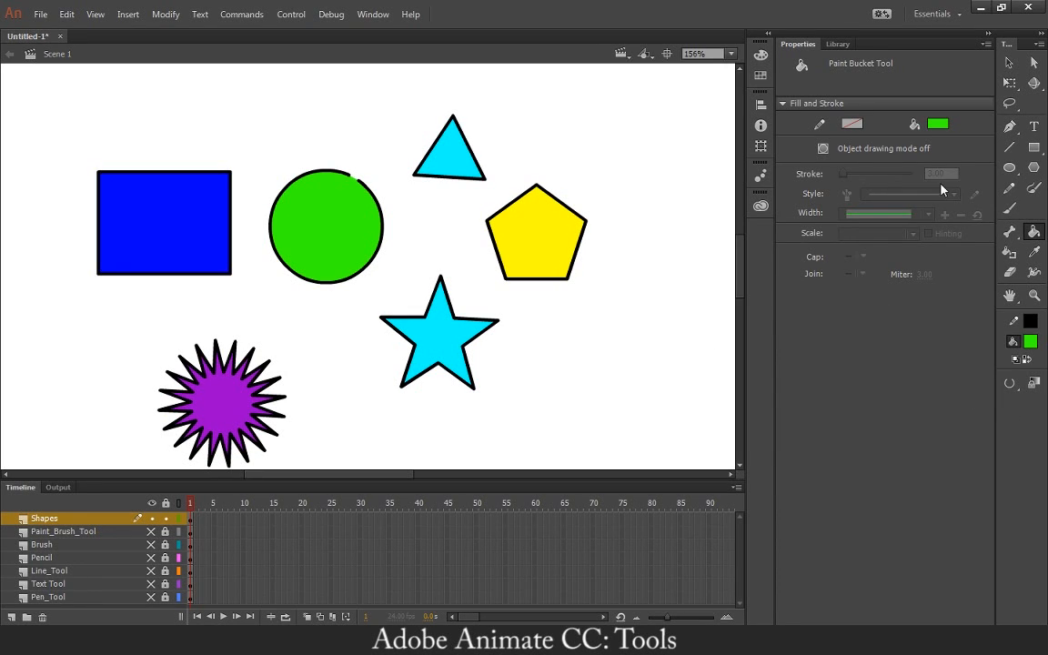
Sample the cyan fill of the five-pointed star and the yellow fill of the pentagon with the Eyedropper tool.
{"action": "left_click", "coordinate": [1037, 253]}
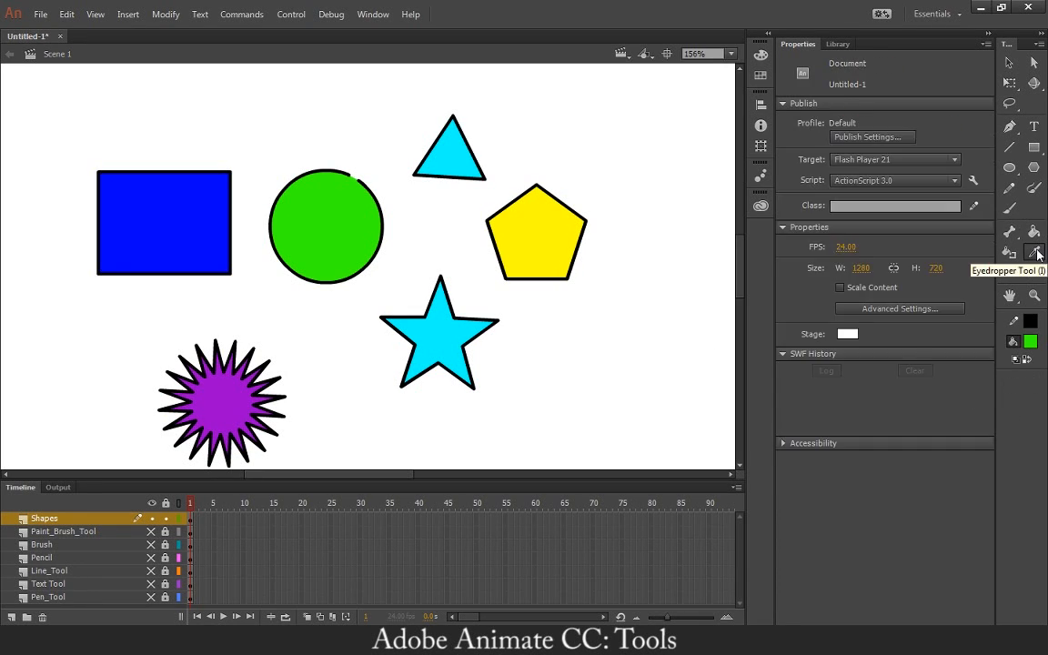
{"action": "left_click", "coordinate": [433, 329]}
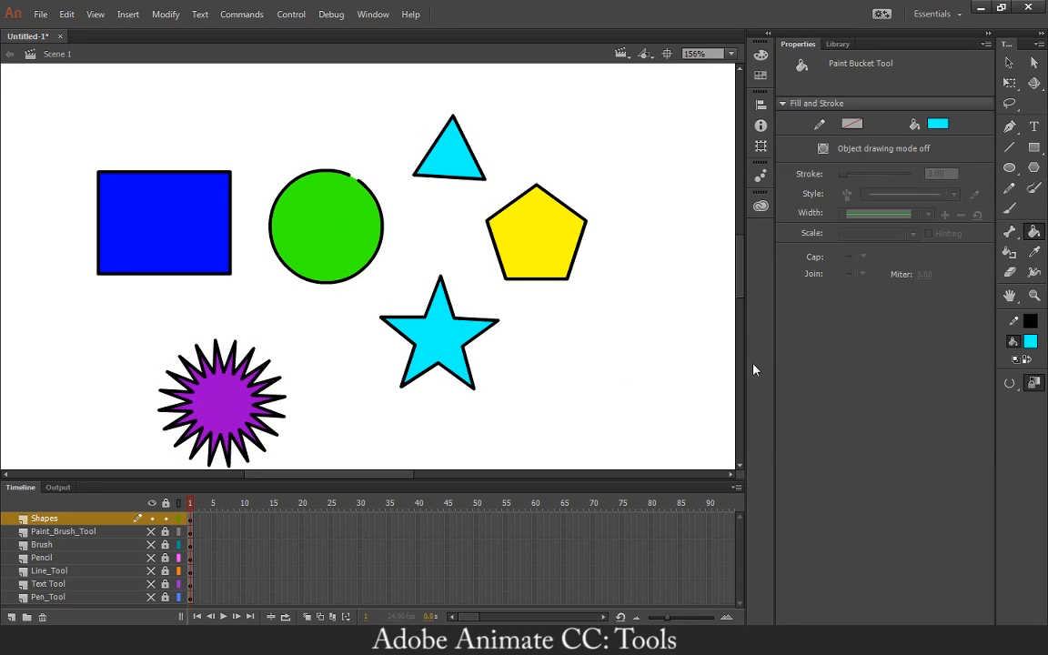
{"action": "left_click", "coordinate": [1034, 253]}
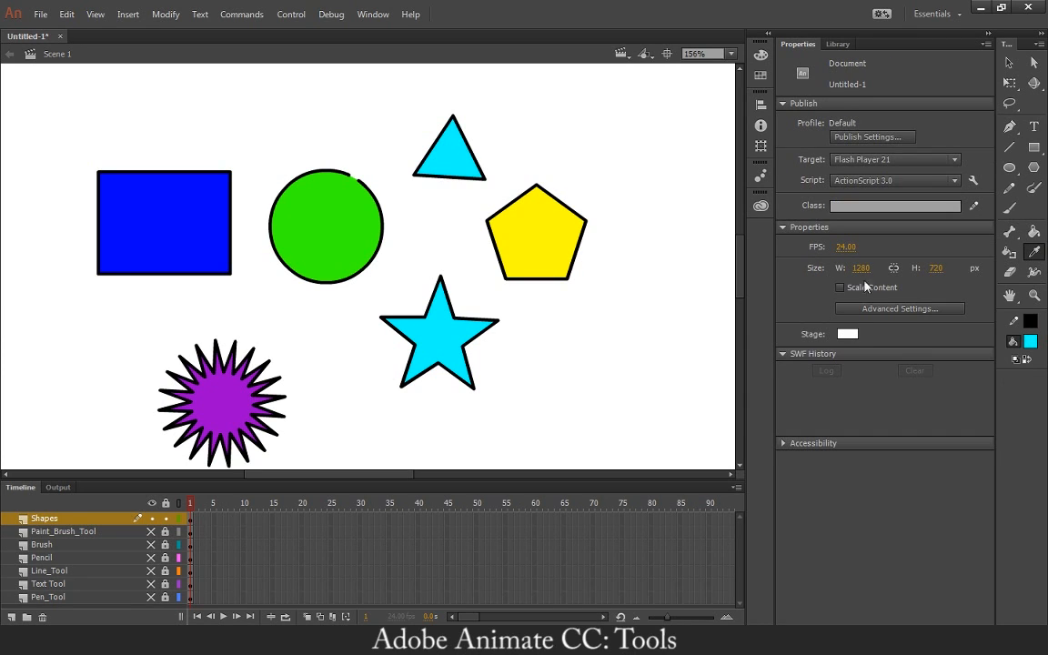
{"action": "left_click", "coordinate": [551, 231]}
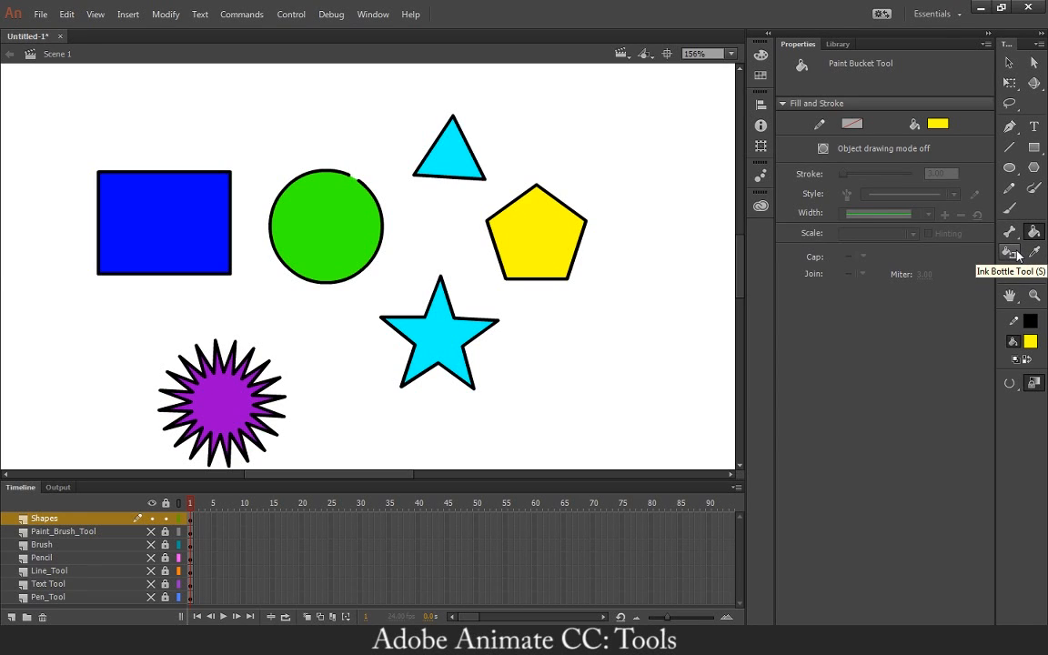
Widen the circle's black outline outward from its right edge with the Width tool to give it a variable thickness.
{"action": "left_click", "coordinate": [1039, 281]}
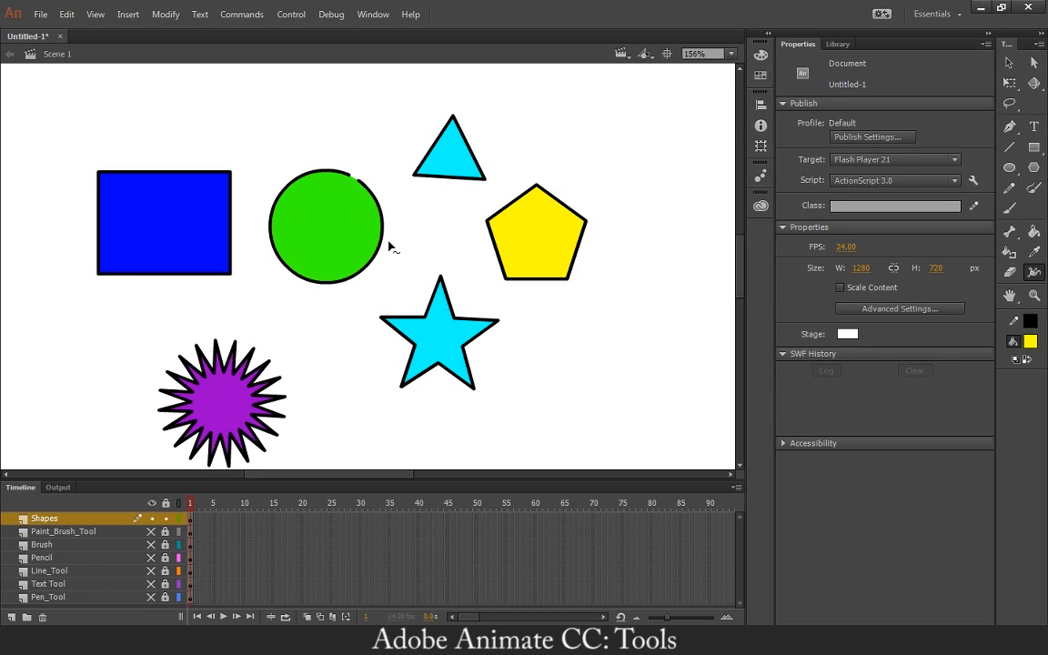
{"action": "left_click_drag", "start_coordinate": [385, 246], "coordinate": [400, 251]}
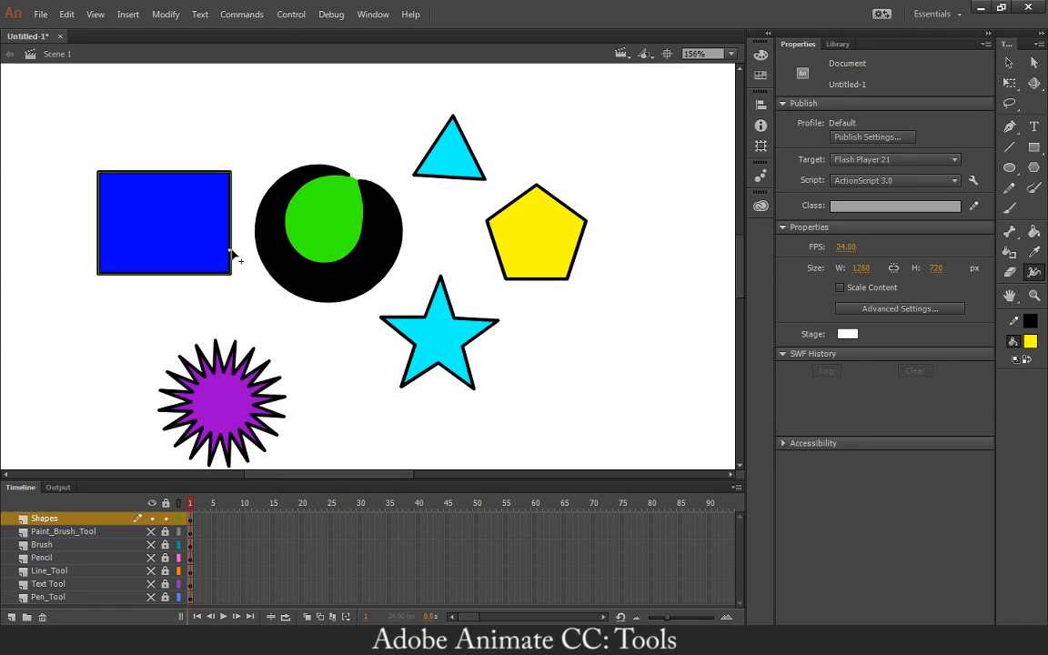
Widen the blue rectangle's black outline from its right edge and its top edge with the Width tool.
{"action": "left_click_drag", "start_coordinate": [232, 254], "coordinate": [247, 249]}
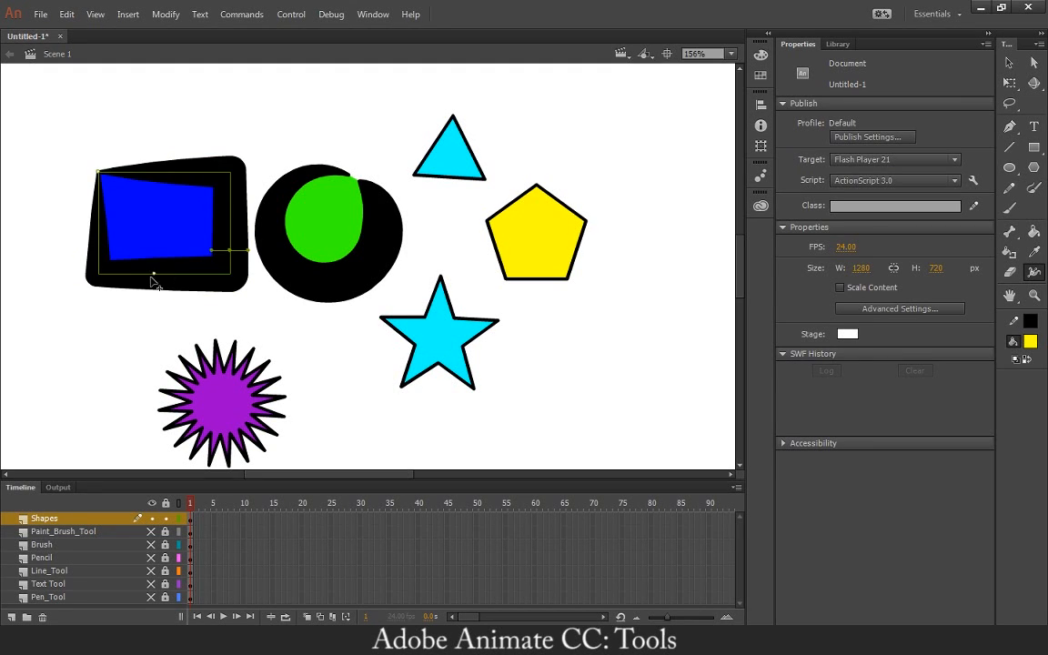
{"action": "mouse_move", "coordinate": [145, 172]}
{"action": "left_mouse_down"}
{"action": "mouse_move", "coordinate": [143, 151]}
{"action": "mouse_move", "coordinate": [84, 160]}
{"action": "left_mouse_up"}
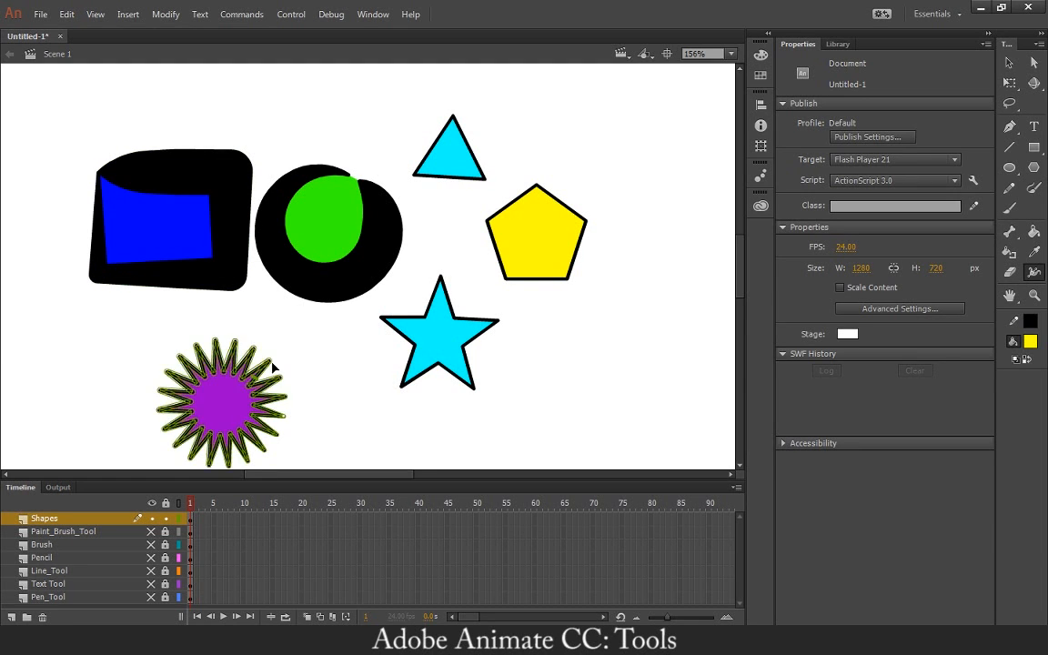
Try to vary the outline thickness of the purple many-pointed star with the Width tool, and undo the changes.
{"action": "mouse_move", "coordinate": [273, 367]}
{"action": "left_mouse_down"}
{"action": "mouse_move", "coordinate": [304, 355]}
{"action": "mouse_move", "coordinate": [267, 366]}
{"action": "left_mouse_up"}
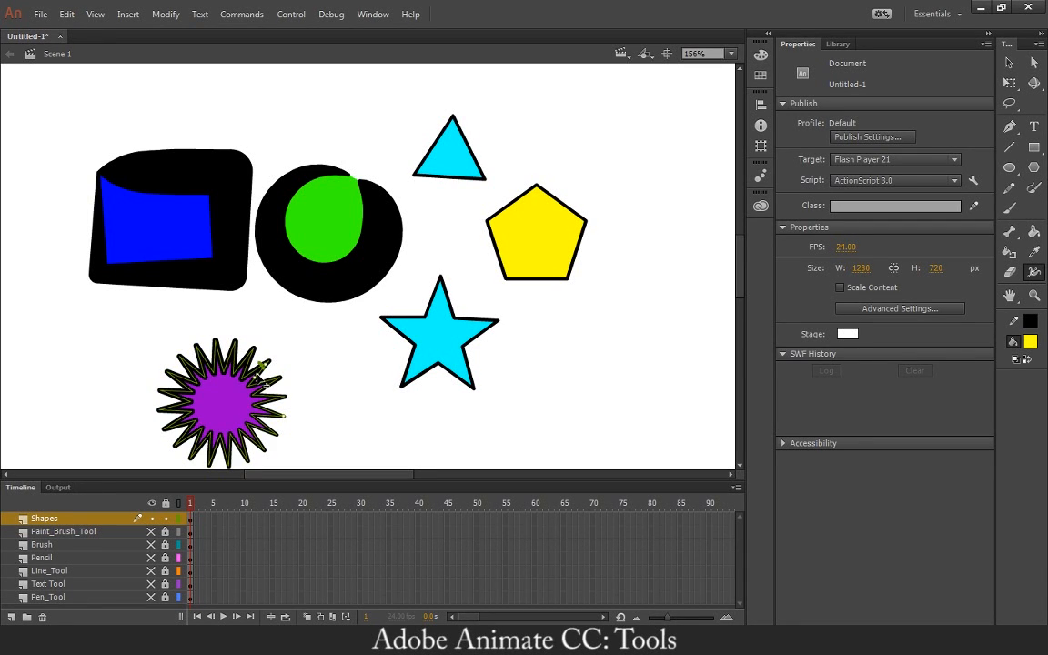
{"action": "left_click_drag", "start_coordinate": [301, 375], "coordinate": [313, 378]}
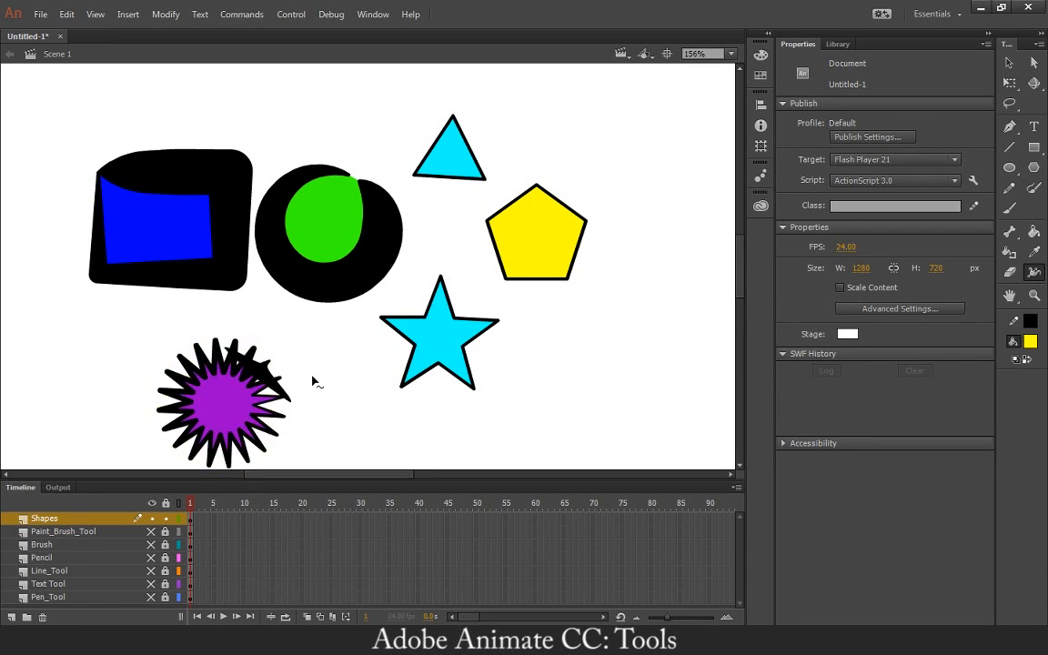
{"action": "key", "text": "ctrl+z"}
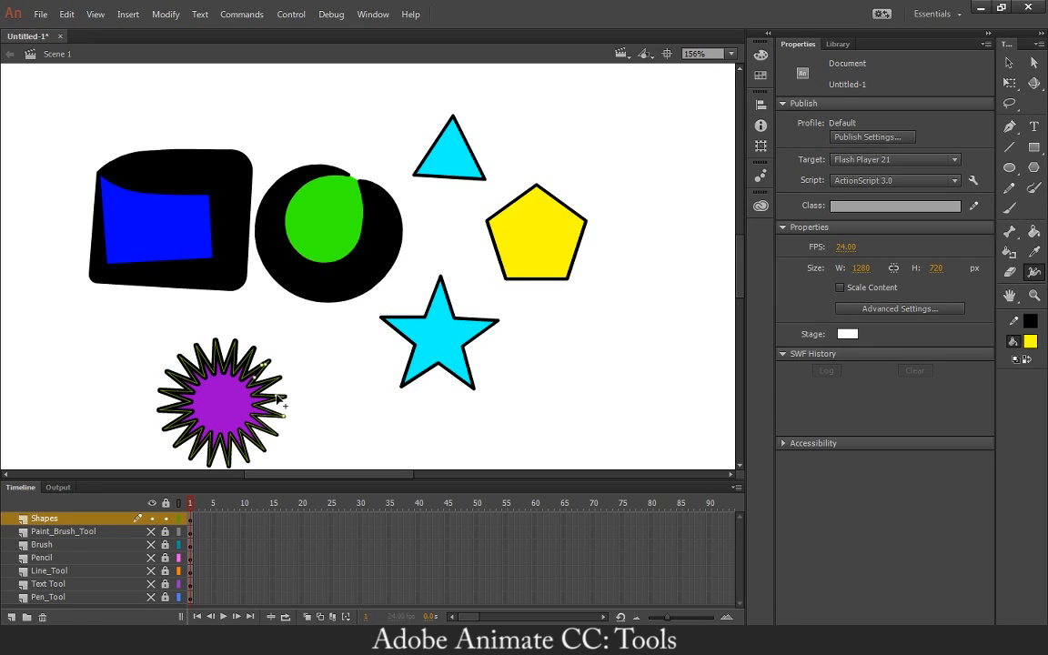
{"action": "left_click_drag", "start_coordinate": [270, 383], "coordinate": [293, 394]}
{"action": "key", "text": "ctrl+z"}
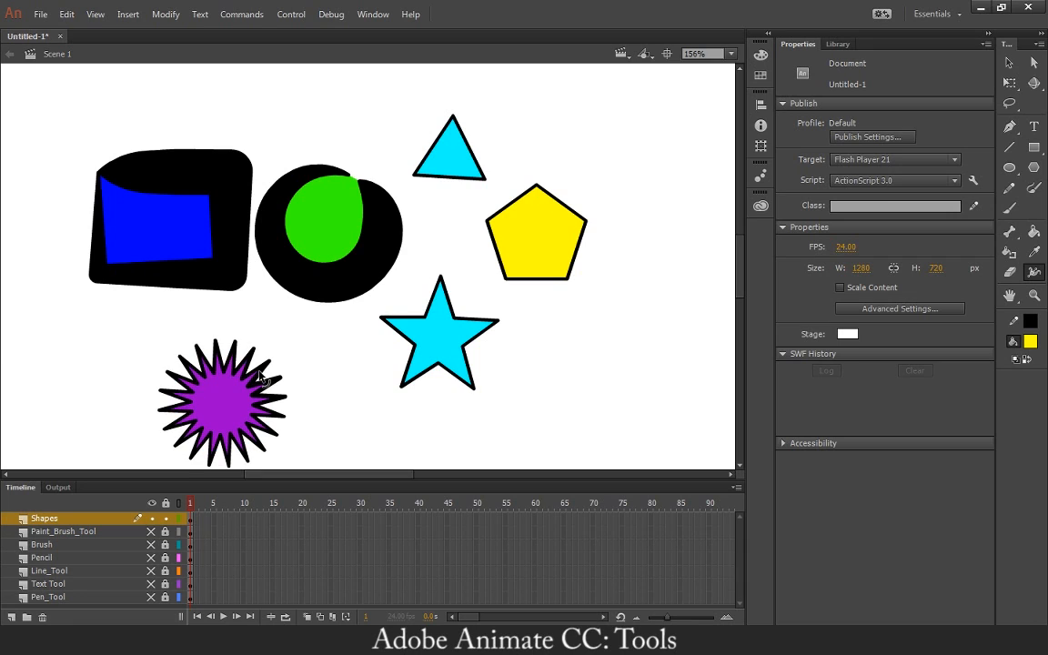
{"action": "left_click_drag", "start_coordinate": [257, 372], "coordinate": [272, 368]}
{"action": "key", "text": "ctrl+z"}
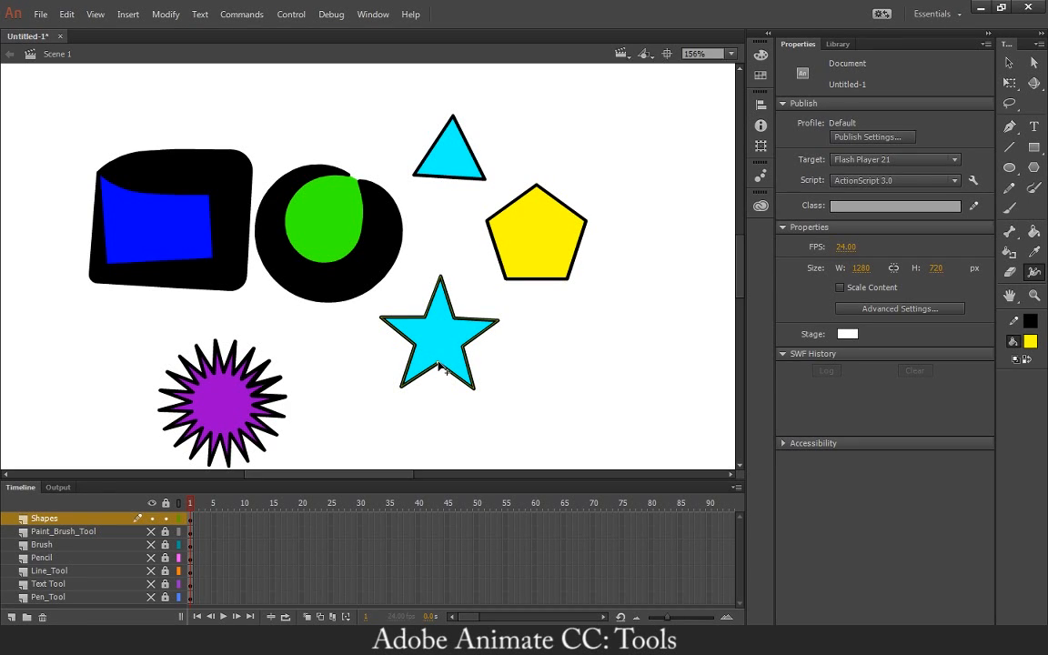
Widen the black outlines of the five-pointed star, the yellow pentagon and the cyan triangle, undoing the last pentagon adjustment.
{"action": "left_click_drag", "start_coordinate": [450, 375], "coordinate": [452, 353]}
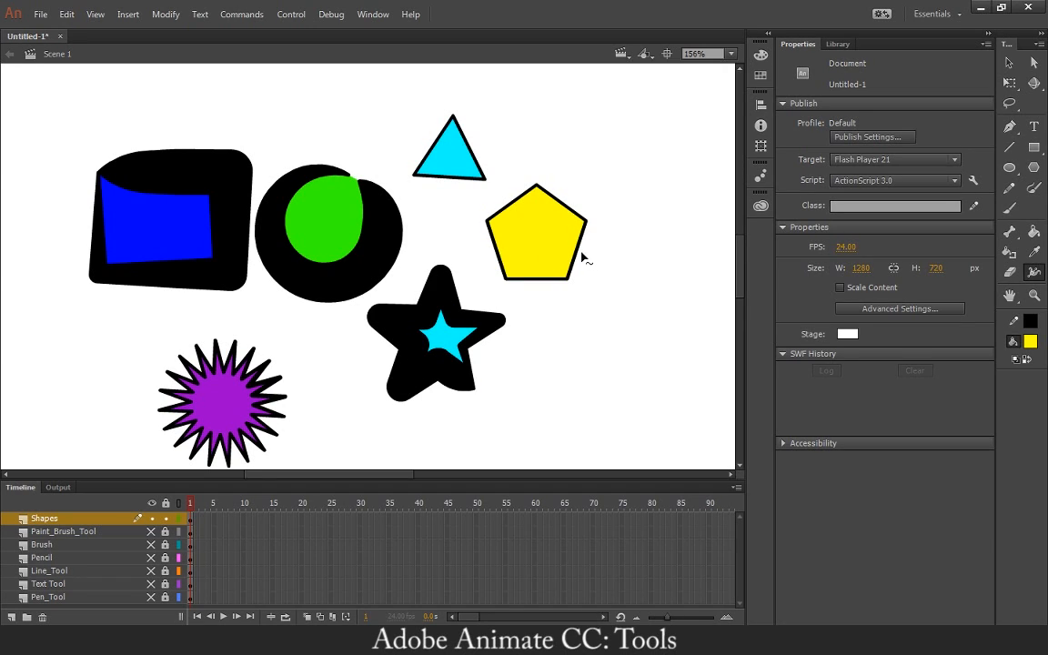
{"action": "mouse_move", "coordinate": [575, 256]}
{"action": "left_mouse_down"}
{"action": "mouse_move", "coordinate": [601, 271]}
{"action": "mouse_move", "coordinate": [562, 290]}
{"action": "left_mouse_up"}
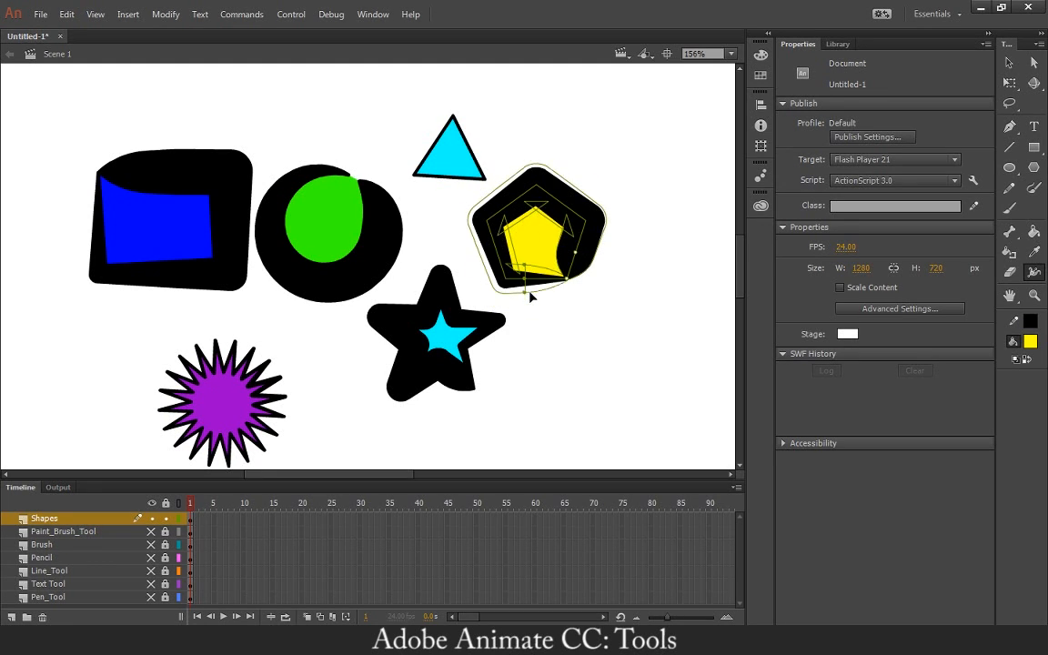
{"action": "left_click_drag", "start_coordinate": [530, 295], "coordinate": [533, 298]}
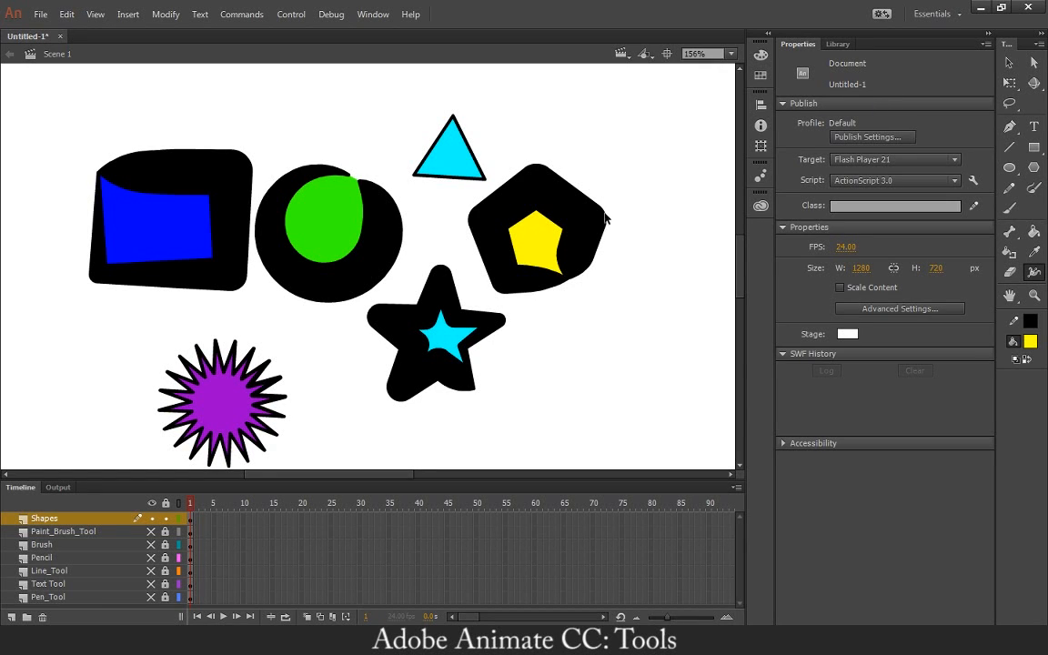
{"action": "key", "text": "ctrl+z"}
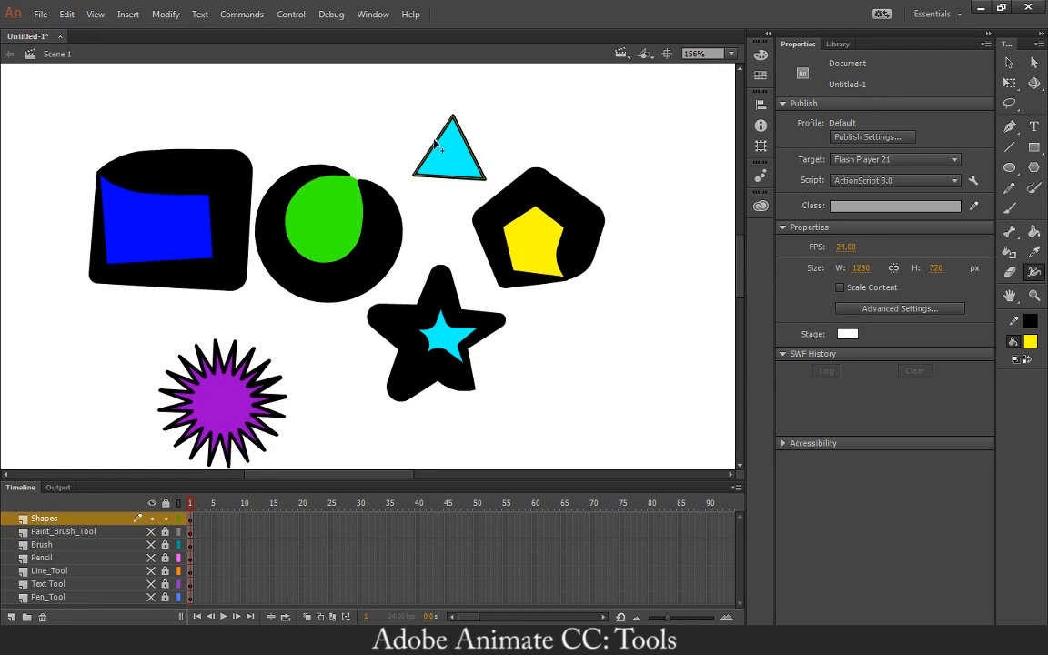
{"action": "mouse_move", "coordinate": [436, 140]}
{"action": "left_mouse_down"}
{"action": "mouse_move", "coordinate": [420, 126]}
{"action": "mouse_move", "coordinate": [431, 133]}
{"action": "left_mouse_up"}
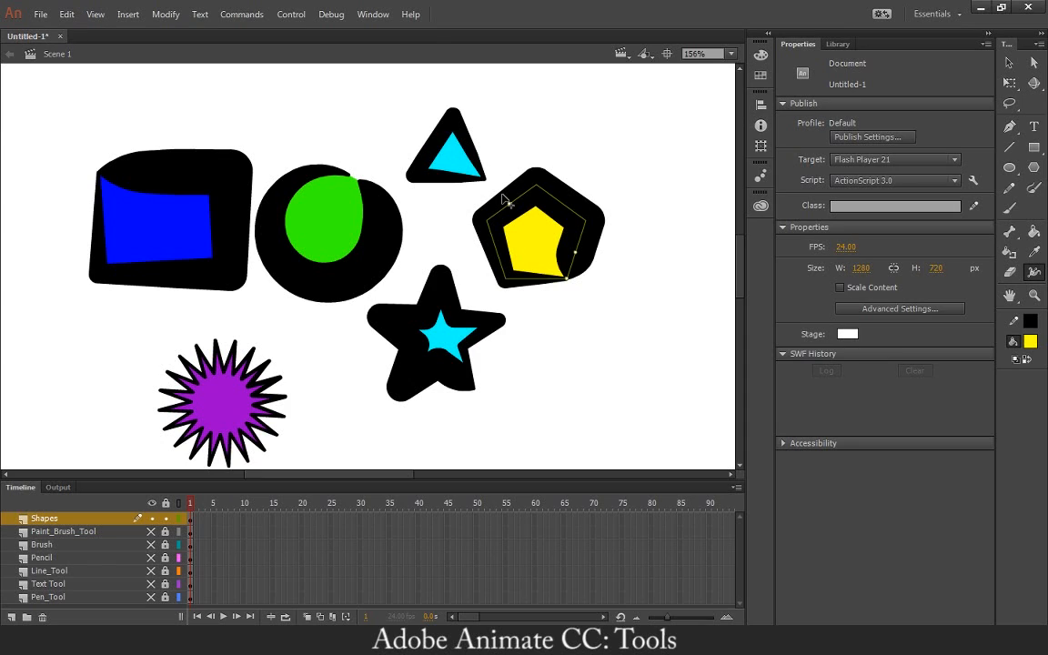
Try the Eraser across the yellow pentagon, undo the erasure, and look through the eraser modes.
{"action": "left_click", "coordinate": [1009, 271]}
{"action": "mouse_move", "coordinate": [591, 187]}
{"action": "left_mouse_down"}
{"action": "mouse_move", "coordinate": [560, 206]}
{"action": "mouse_move", "coordinate": [574, 244]}
{"action": "left_mouse_up"}
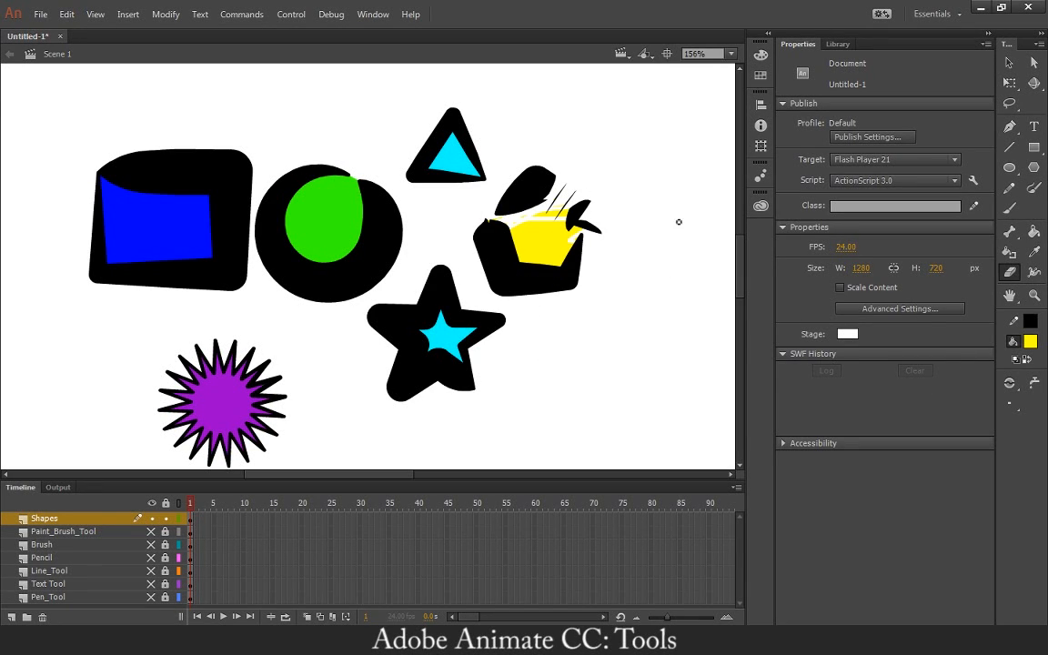
{"action": "key", "text": "ctrl+z"}
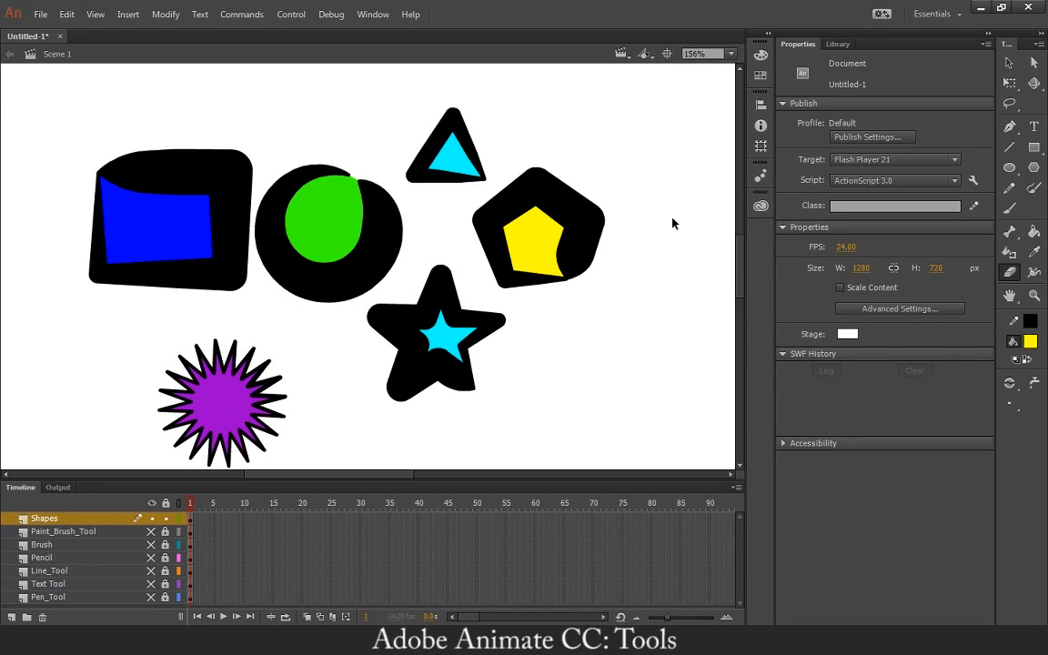
{"action": "left_click", "coordinate": [1009, 383]}
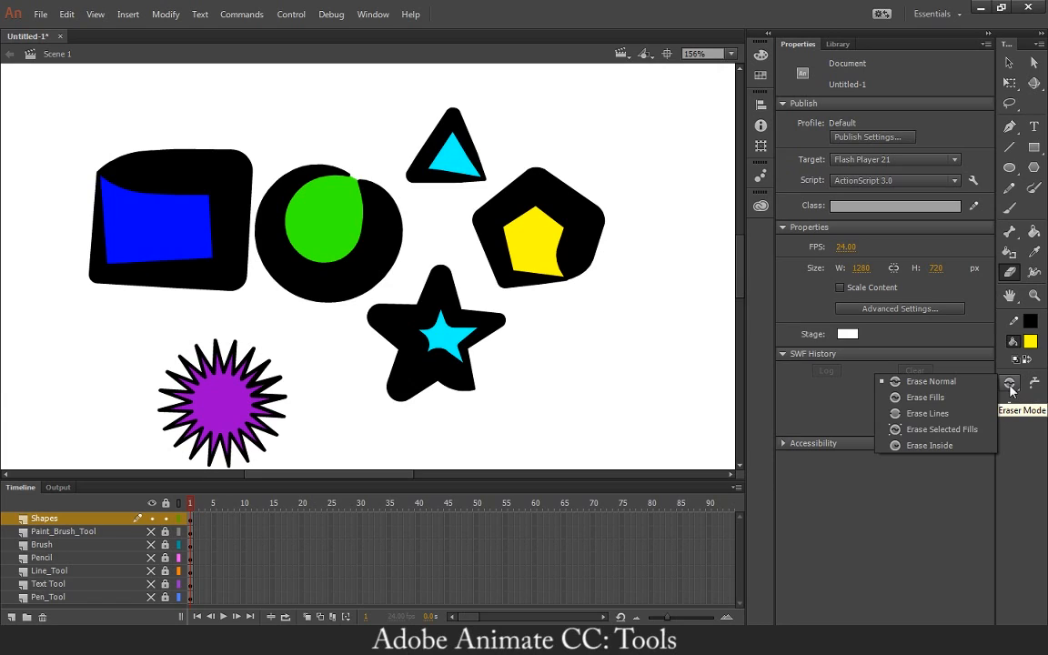
{"action": "left_click", "coordinate": [1009, 383]}
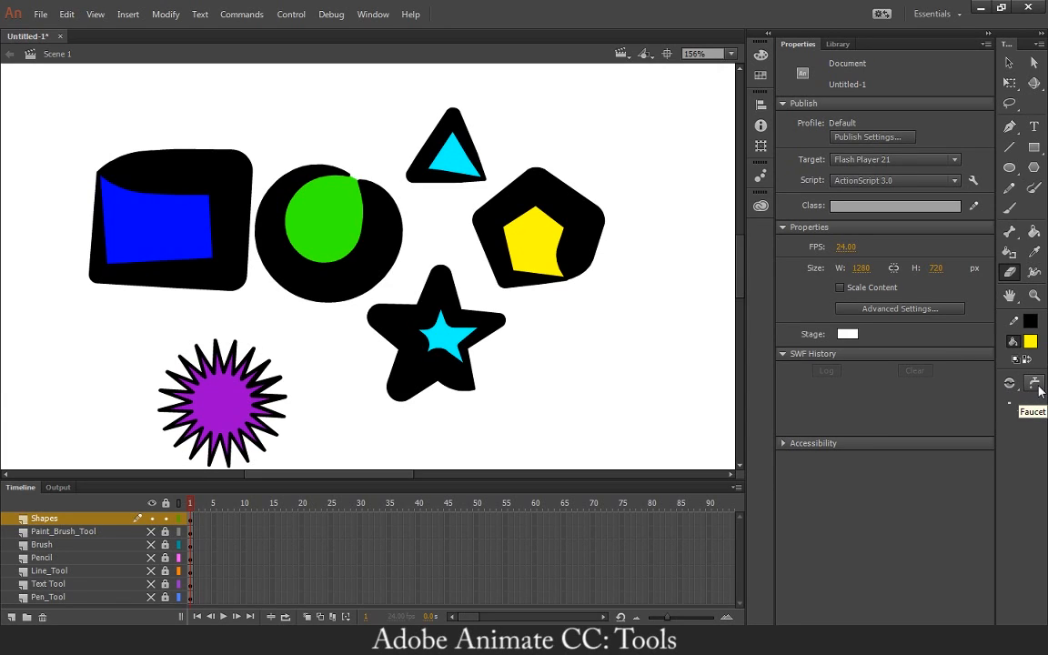
Remove the entire black outlines of the yellow pentagon and the cyan triangle with the eraser's Faucet option.
{"action": "left_click", "coordinate": [1035, 383]}
{"action": "left_click", "coordinate": [540, 202]}
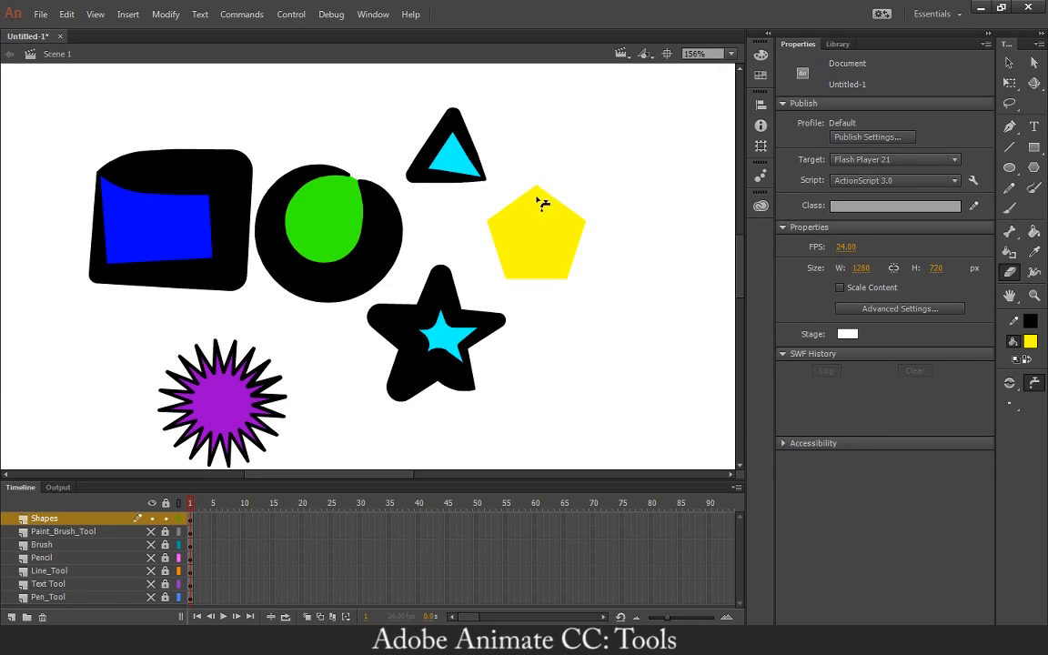
{"action": "left_click", "coordinate": [475, 151]}
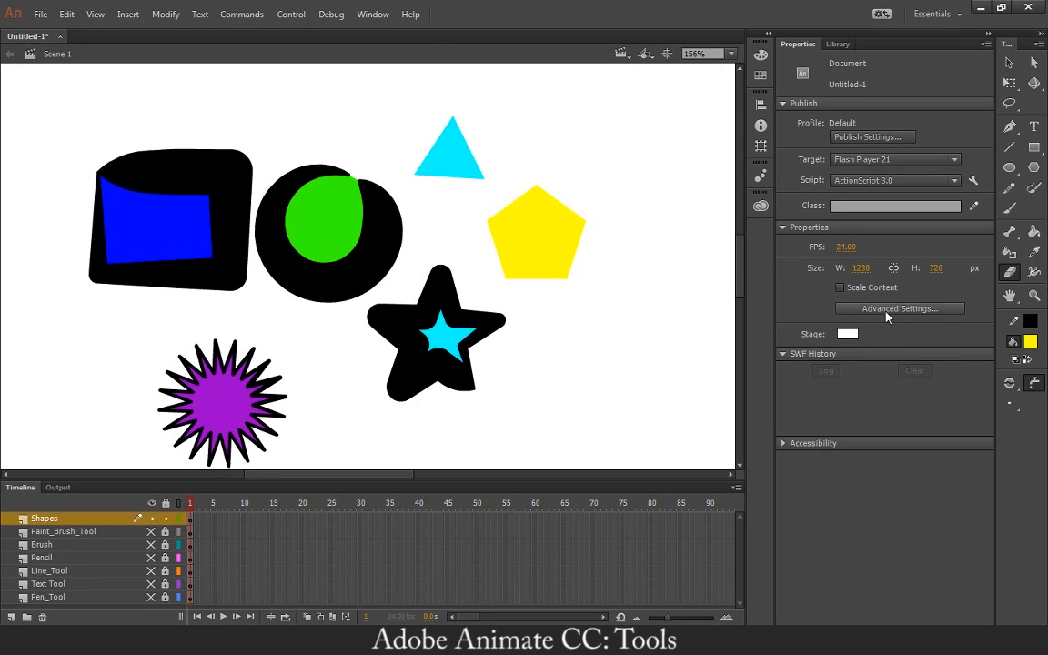
Turn off the Faucet, choose the largest square eraser, and erase the upper tip of the five-pointed star.
{"action": "left_click", "coordinate": [1009, 404]}
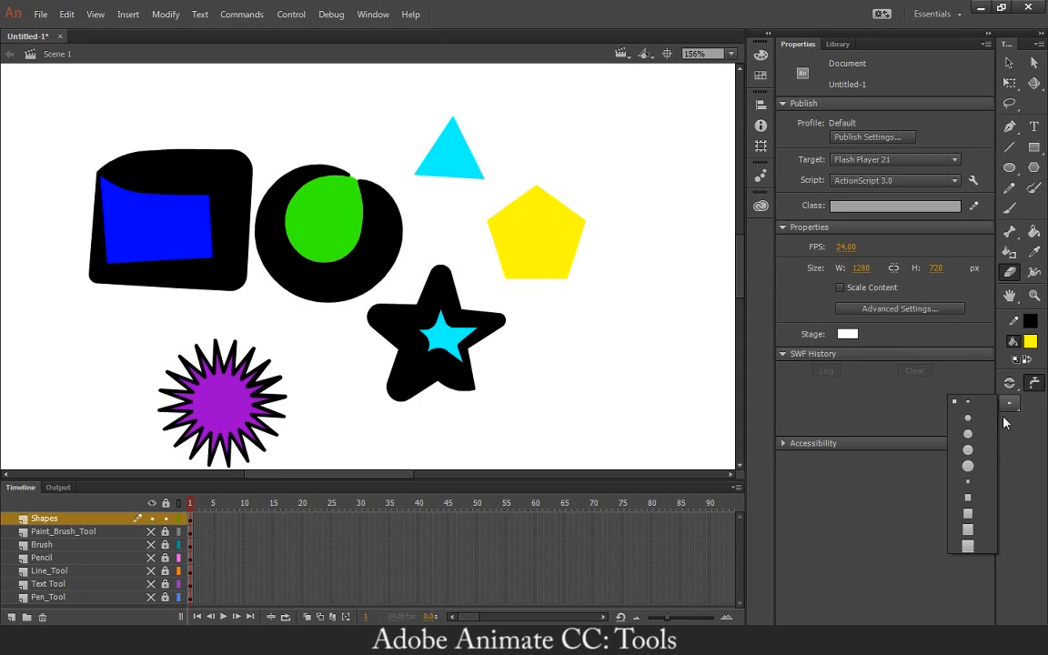
{"action": "left_click", "coordinate": [968, 546]}
{"action": "left_click", "coordinate": [1035, 383]}
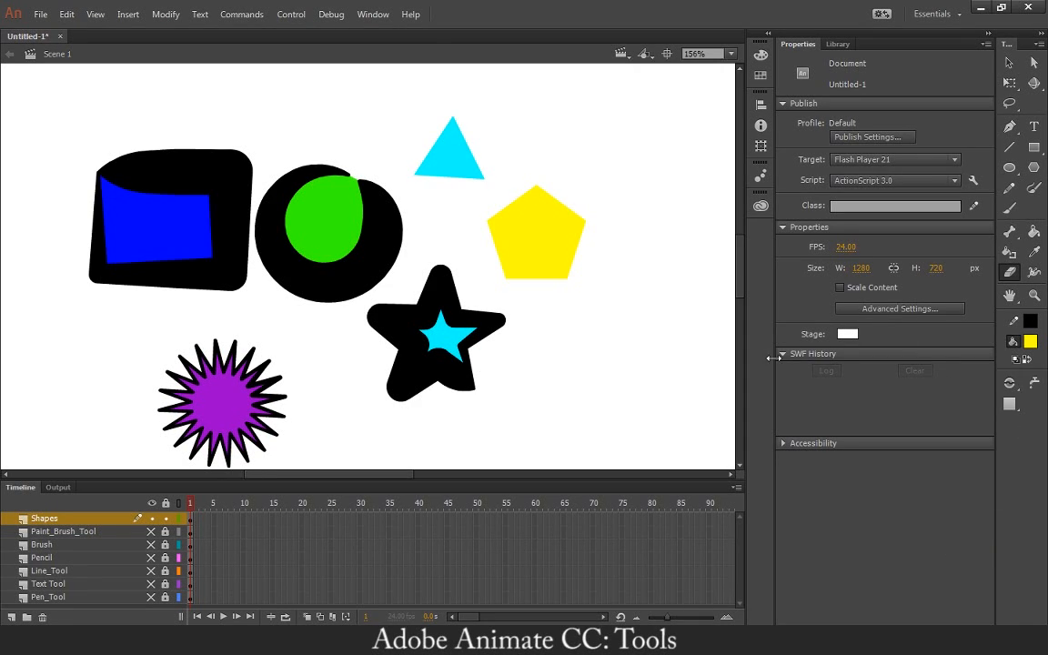
{"action": "mouse_move", "coordinate": [467, 267]}
{"action": "left_mouse_down"}
{"action": "mouse_move", "coordinate": [403, 266]}
{"action": "mouse_move", "coordinate": [593, 295]}
{"action": "left_mouse_up"}
With the largest round eraser, trim the five-pointed star's right arm and punch round holes in the pentagon, green circle and blue rectangle.
{"action": "left_click", "coordinate": [1008, 404]}
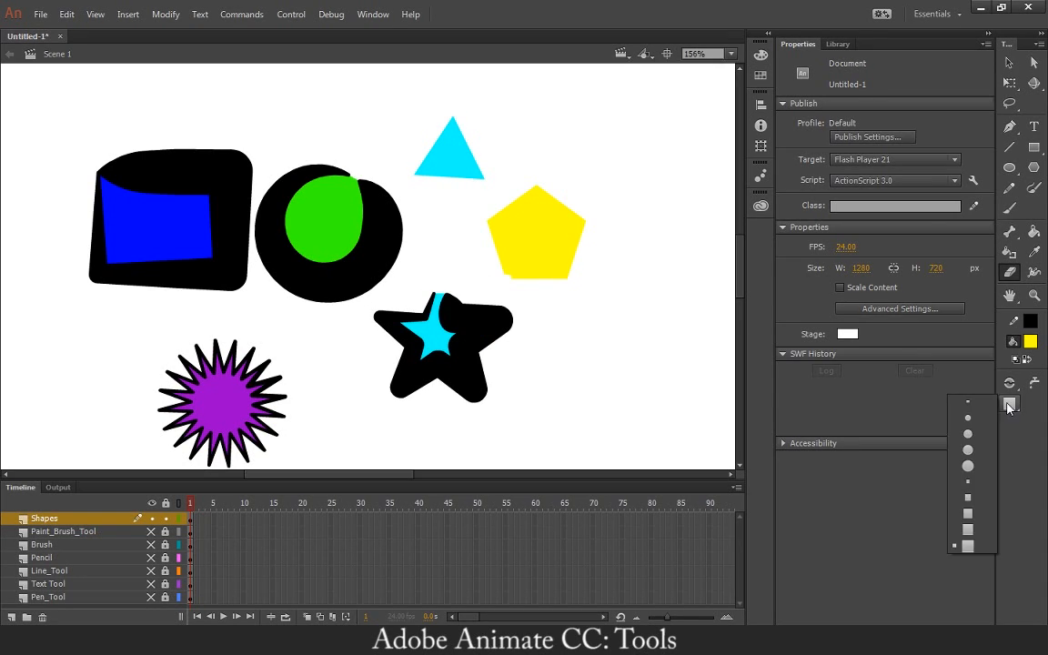
{"action": "left_click", "coordinate": [962, 466]}
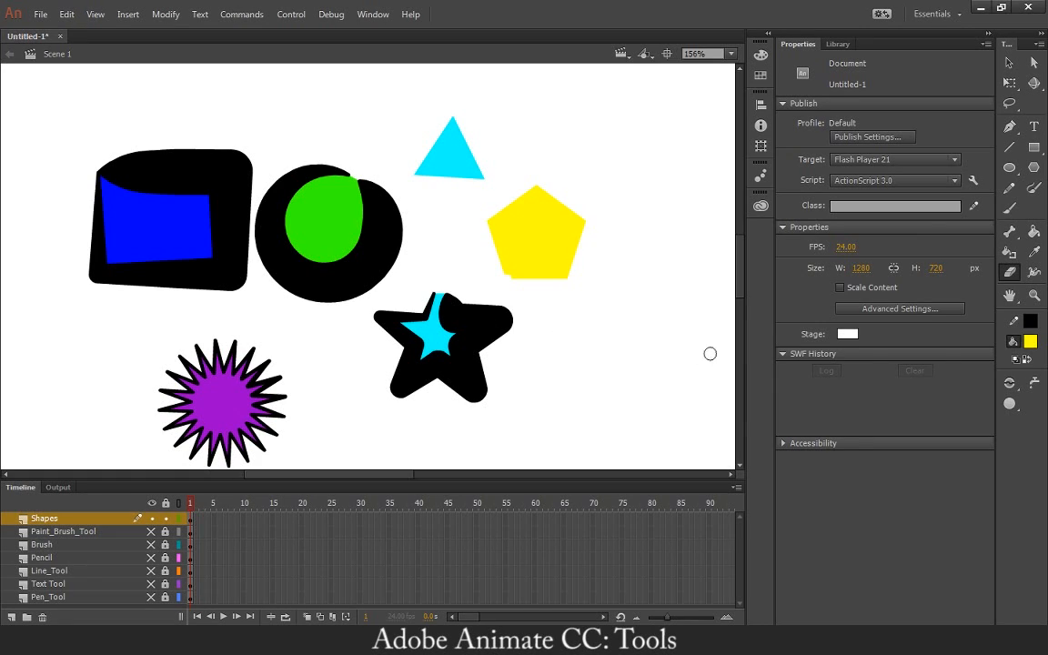
{"action": "left_click_drag", "start_coordinate": [514, 309], "coordinate": [475, 314]}
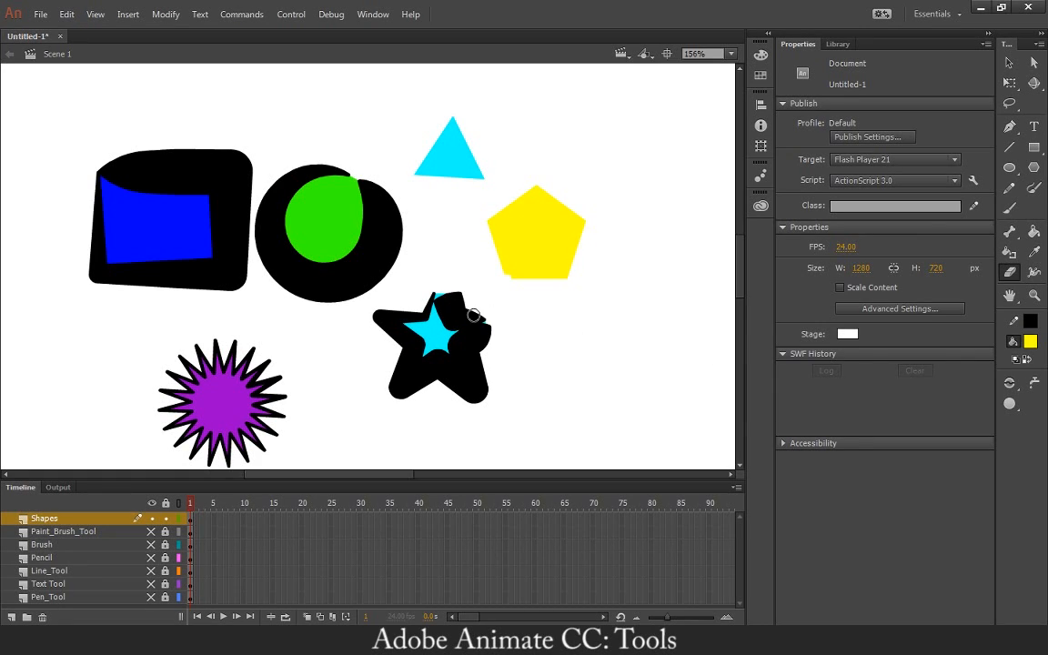
{"action": "left_click", "coordinate": [534, 231]}
{"action": "left_click", "coordinate": [324, 215]}
{"action": "left_click", "coordinate": [153, 230]}
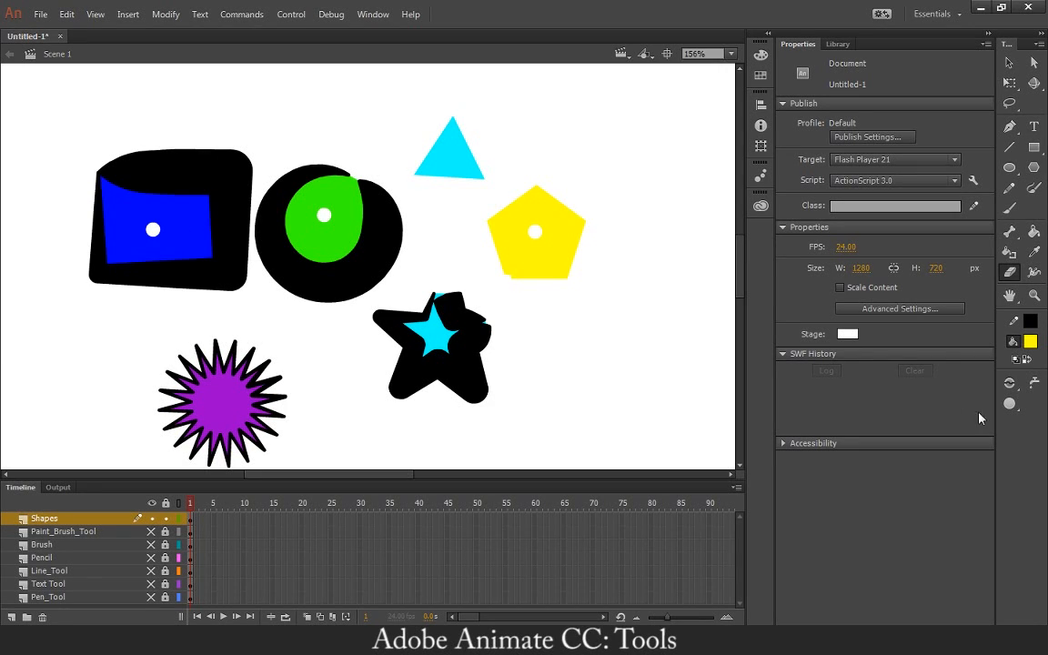
With the largest square eraser, punch square holes in the blue rectangle, green circle, yellow pentagon and purple star.
{"action": "left_click", "coordinate": [1010, 403]}
{"action": "left_click", "coordinate": [986, 546]}
{"action": "left_click", "coordinate": [186, 229]}
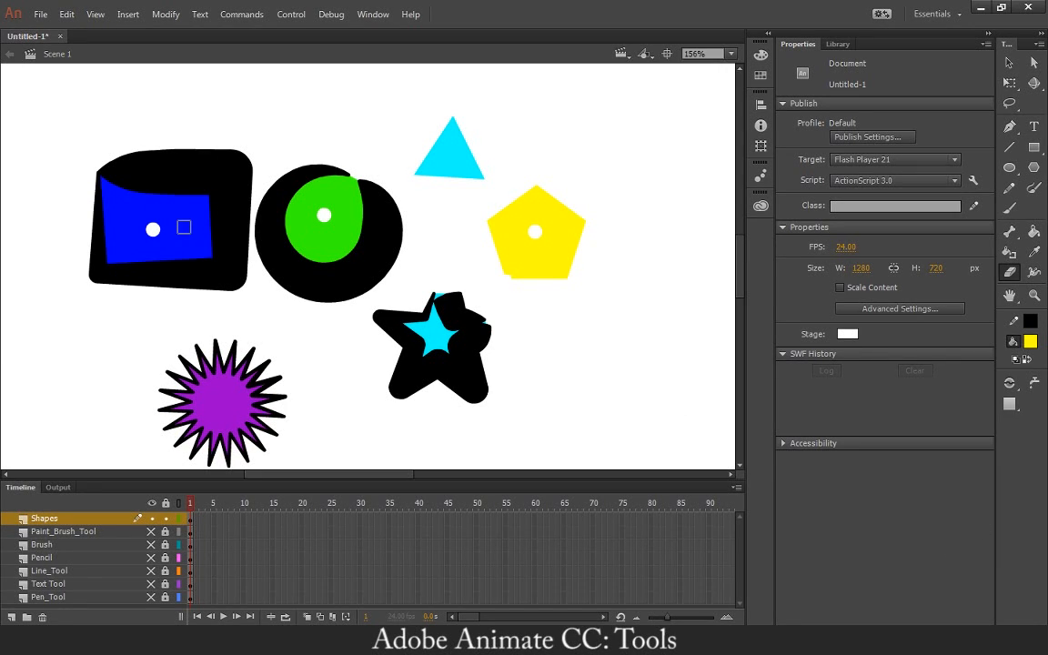
{"action": "left_click", "coordinate": [325, 238]}
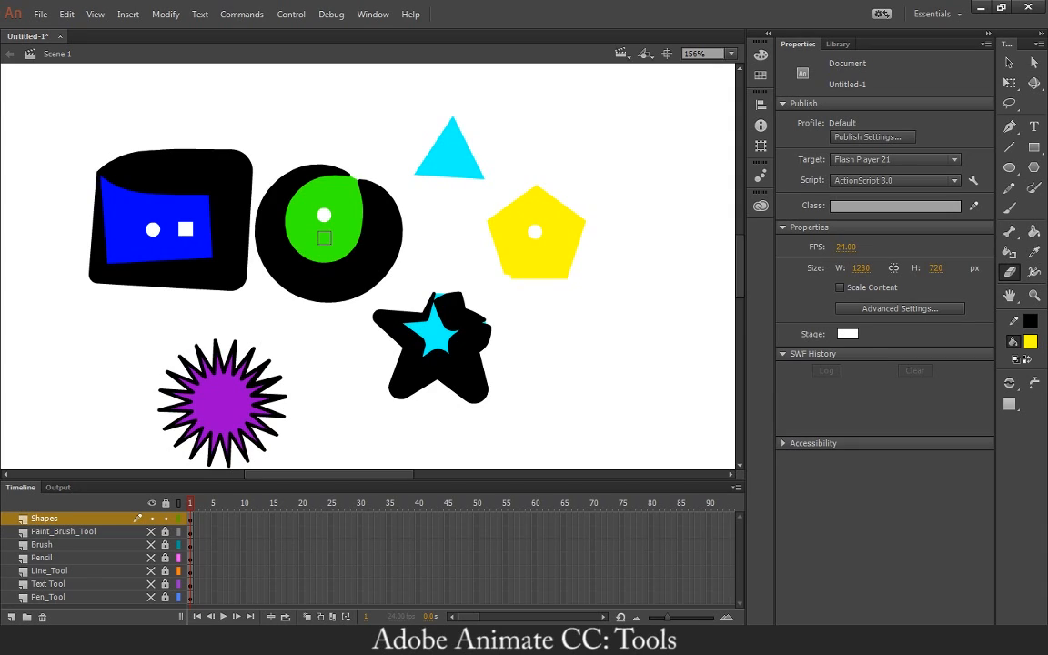
{"action": "left_click", "coordinate": [538, 255]}
{"action": "left_click", "coordinate": [223, 401]}
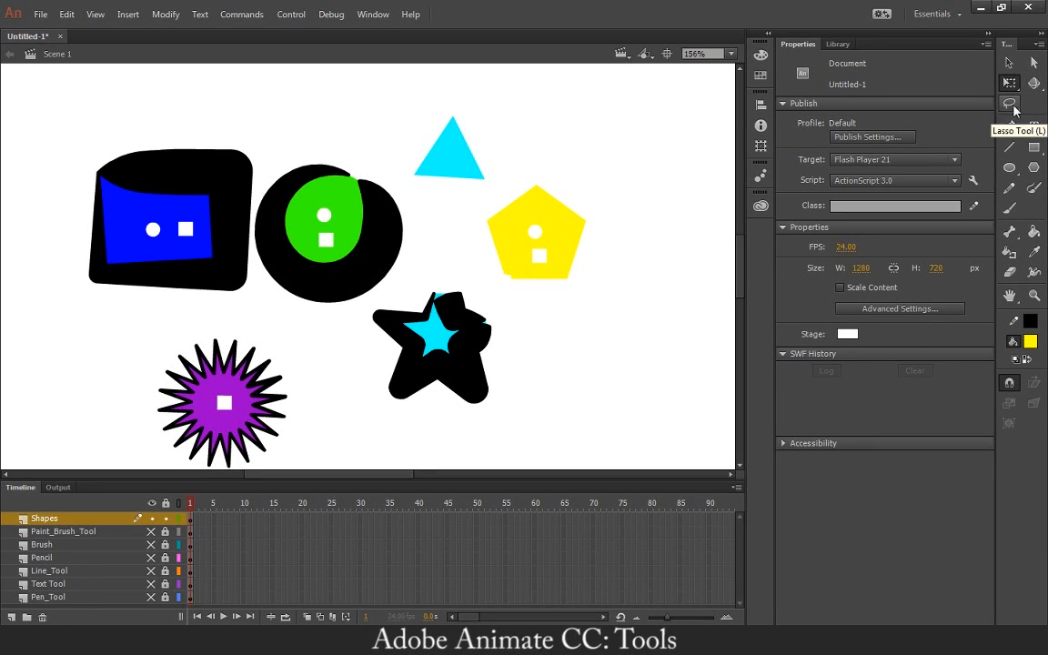
Select the upper-left part of the blue rectangle with the Lasso tool and delete it.
{"action": "left_click", "coordinate": [1009, 104]}
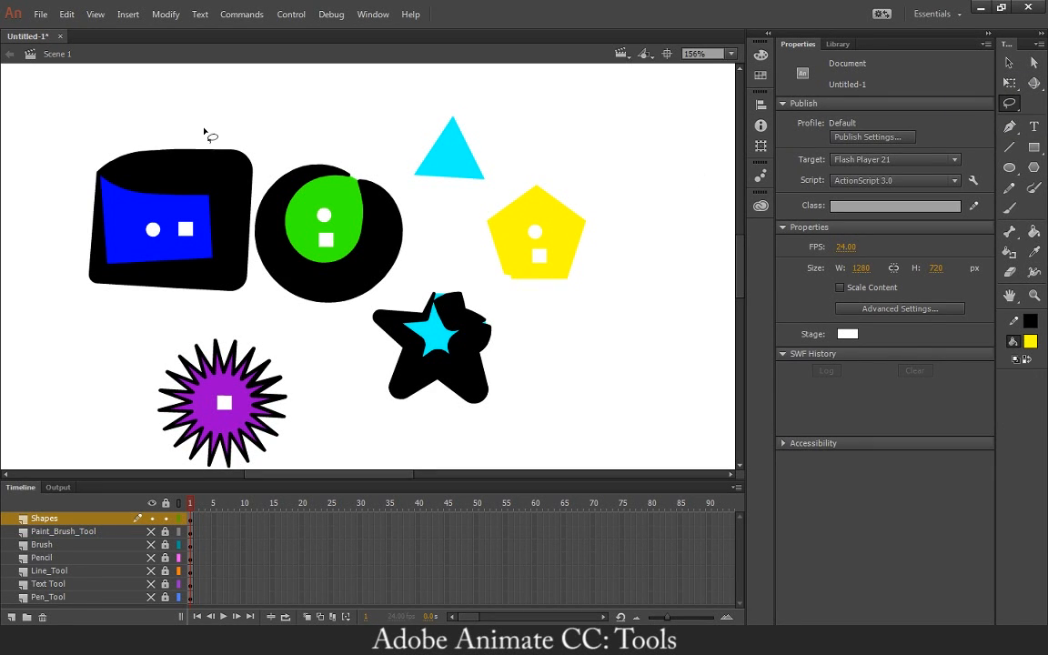
{"action": "mouse_move", "coordinate": [201, 121]}
{"action": "left_mouse_down"}
{"action": "mouse_move", "coordinate": [158, 246]}
{"action": "mouse_move", "coordinate": [99, 251]}
{"action": "mouse_move", "coordinate": [53, 163]}
{"action": "mouse_move", "coordinate": [106, 119]}
{"action": "mouse_move", "coordinate": [204, 125]}
{"action": "left_mouse_up"}
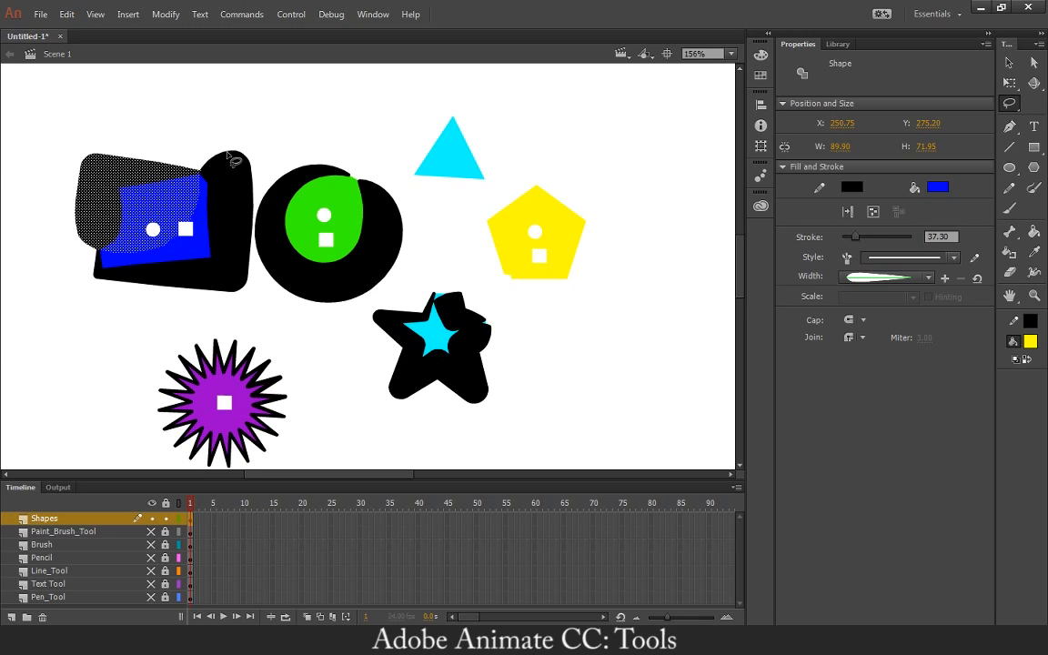
{"action": "key", "text": "Delete"}
Lasso the remaining part of the blue rectangle, set its fill to black, and delete it.
{"action": "mouse_move", "coordinate": [109, 103]}
{"action": "left_mouse_down"}
{"action": "mouse_move", "coordinate": [66, 142]}
{"action": "mouse_move", "coordinate": [87, 311]}
{"action": "mouse_move", "coordinate": [210, 338]}
{"action": "mouse_move", "coordinate": [255, 323]}
{"action": "mouse_move", "coordinate": [259, 157]}
{"action": "mouse_move", "coordinate": [107, 103]}
{"action": "left_mouse_up"}
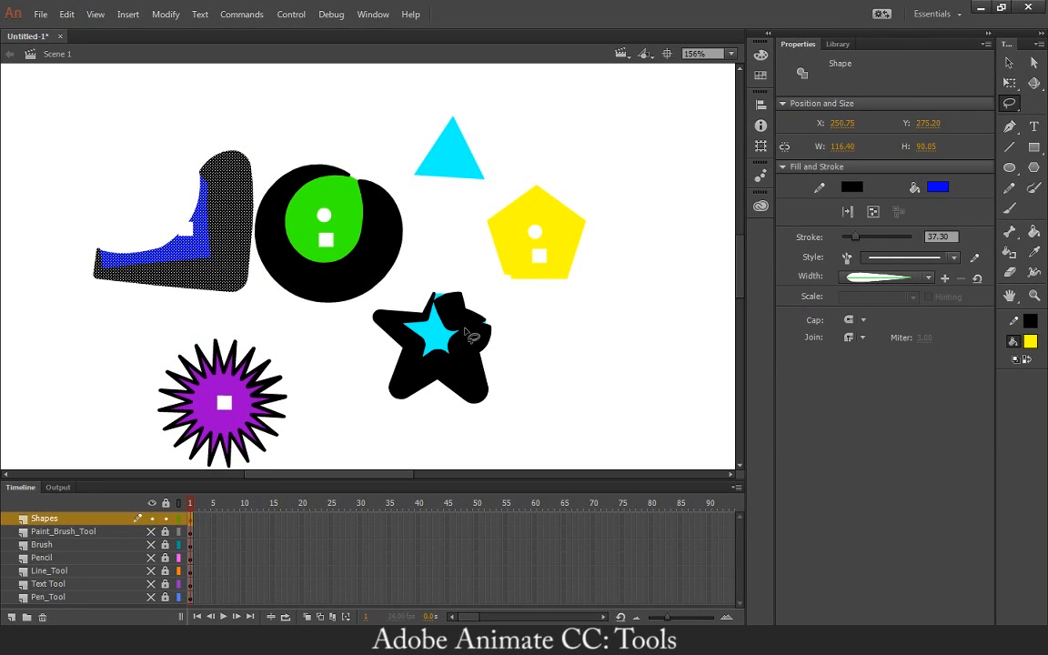
{"action": "left_click", "coordinate": [1030, 342]}
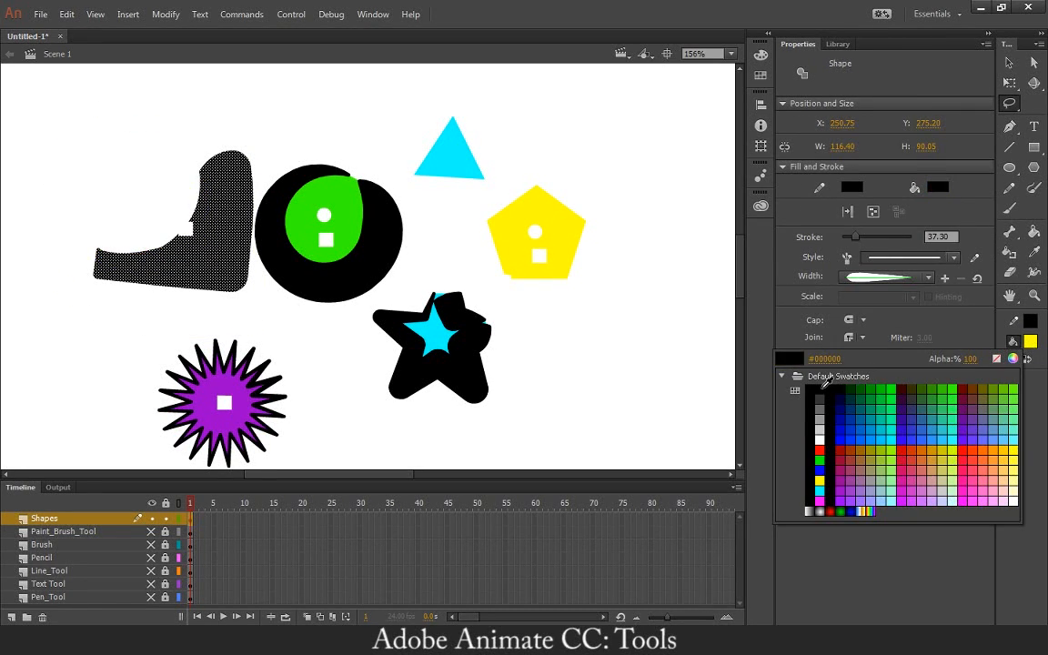
{"action": "left_click", "coordinate": [814, 394]}
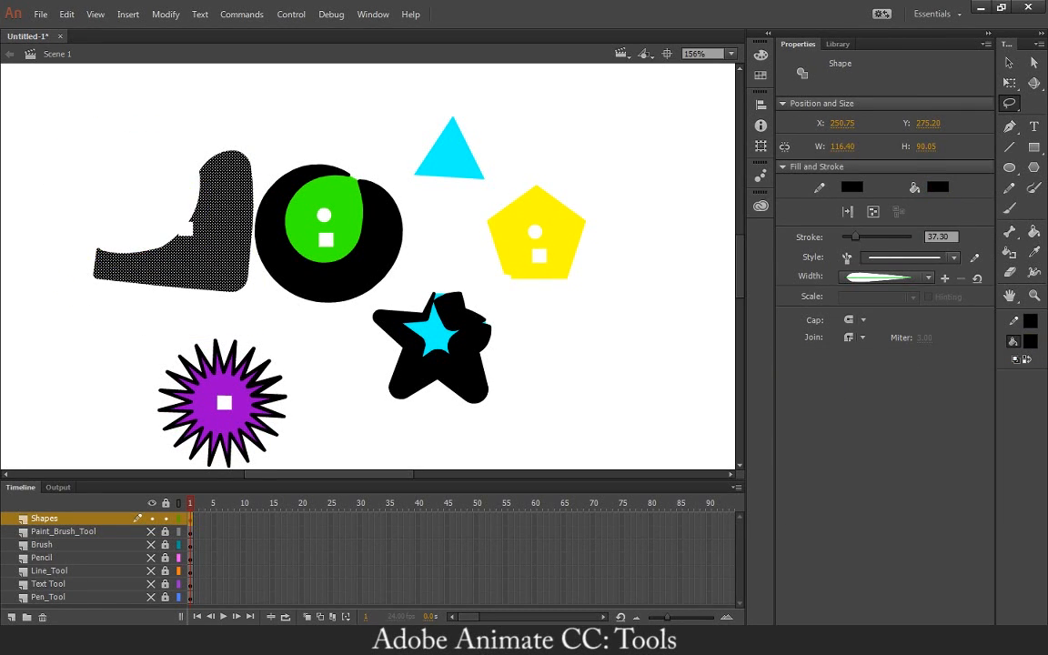
{"action": "key", "text": "v"}
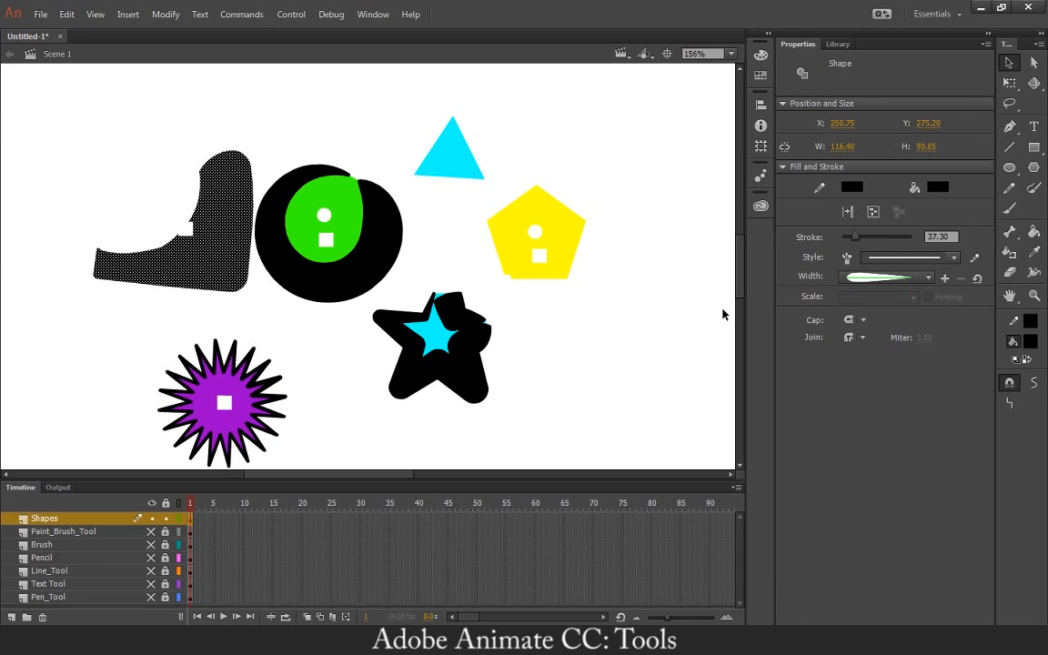
{"action": "key", "text": "Delete"}
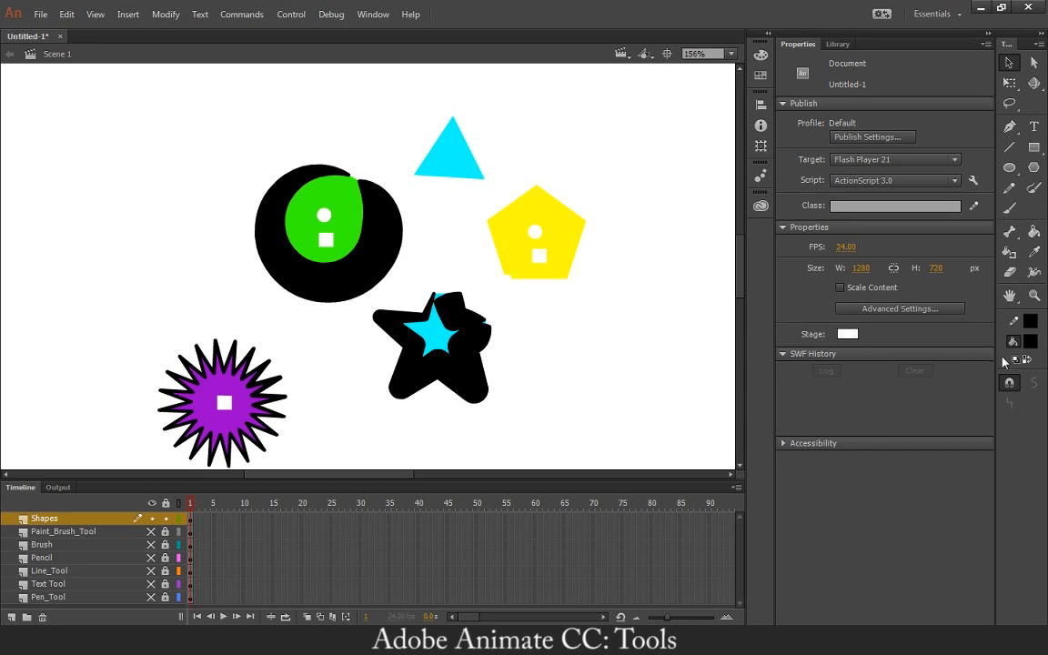
Pan the stage with the Hand tool and magnify the black circle's right edge to 622% with the Zoom tool.
{"action": "left_click", "coordinate": [1010, 296]}
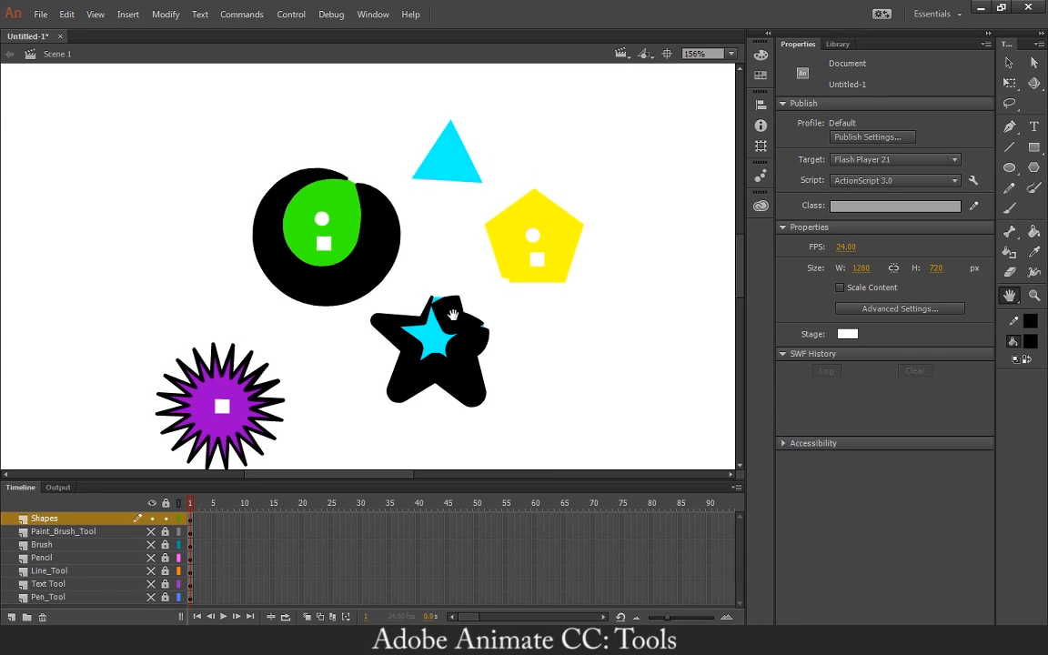
{"action": "left_click_drag", "start_coordinate": [371, 153], "coordinate": [575, 236]}
{"action": "key", "text": "z"}
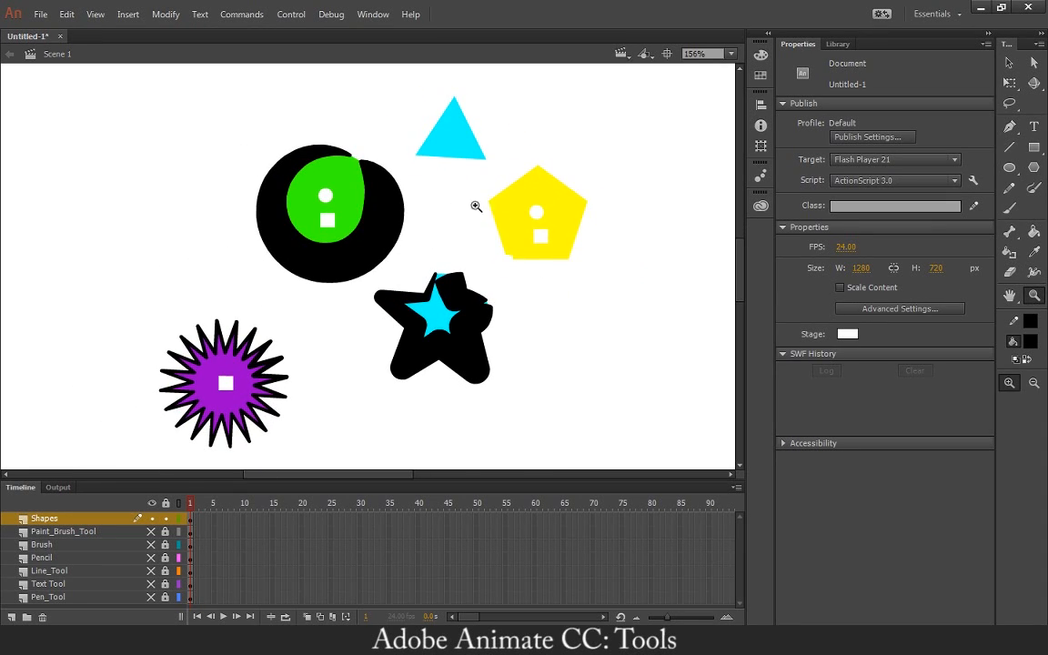
{"action": "left_click", "coordinate": [400, 213]}
{"action": "left_click", "coordinate": [389, 259]}
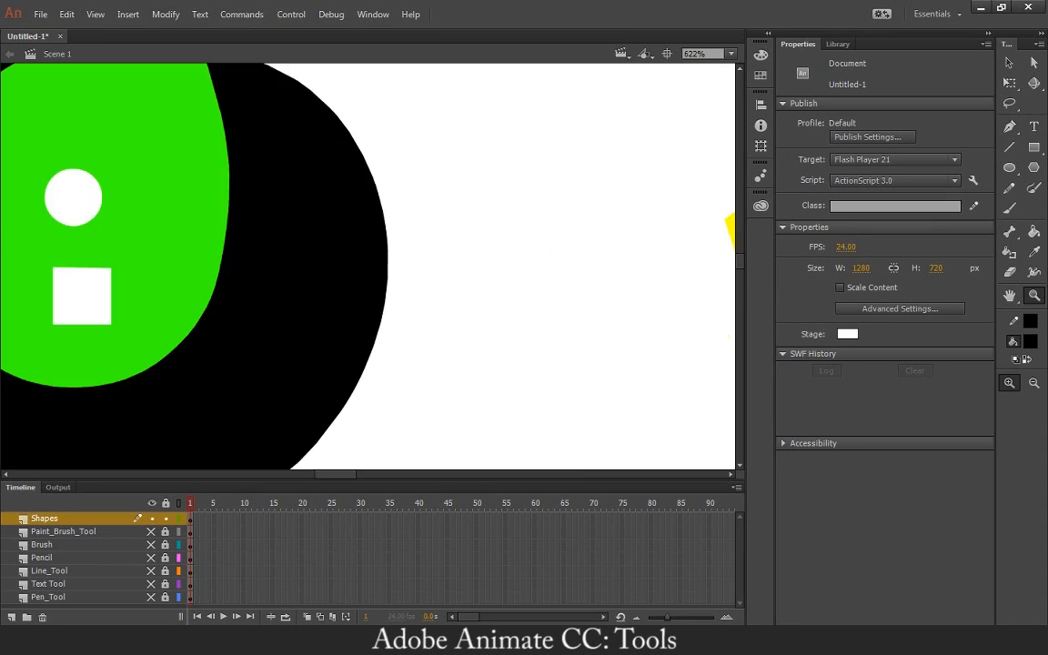
Switch the Zoom tool to reduce mode and zoom the stage out to 156%.
{"action": "left_click", "coordinate": [1038, 387]}
{"action": "left_click", "coordinate": [482, 322]}
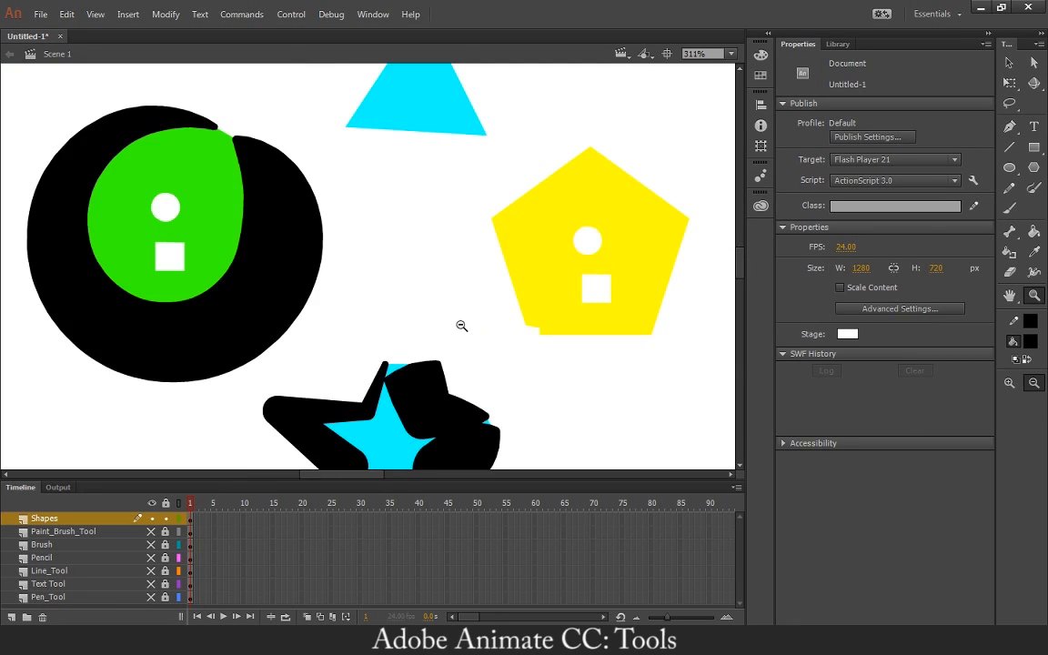
{"action": "left_click", "coordinate": [417, 306]}
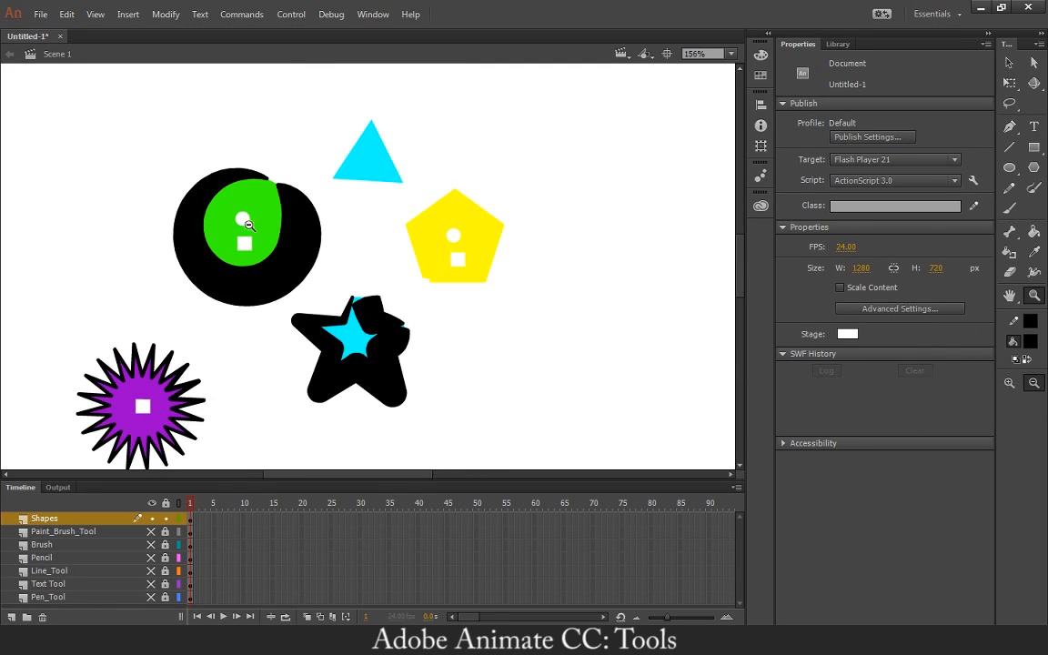
Magnify a marquee area spanning the green circle, pentagon and star, and reduce the stage view to 94%.
{"action": "left_click_drag", "start_coordinate": [184, 181], "coordinate": [491, 351]}
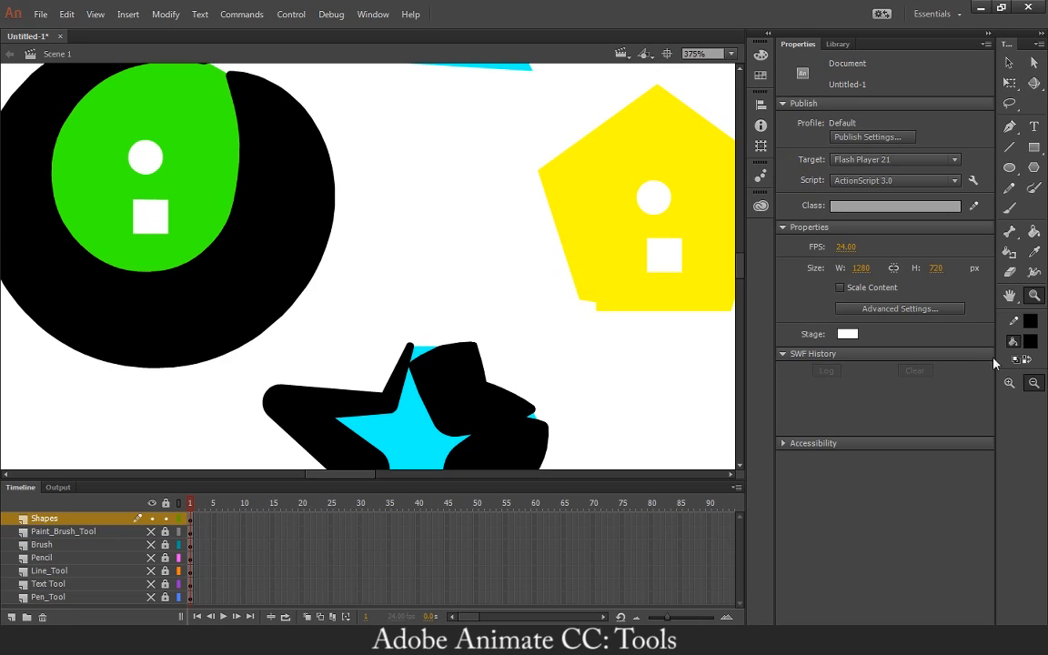
{"action": "left_click", "coordinate": [345, 208]}
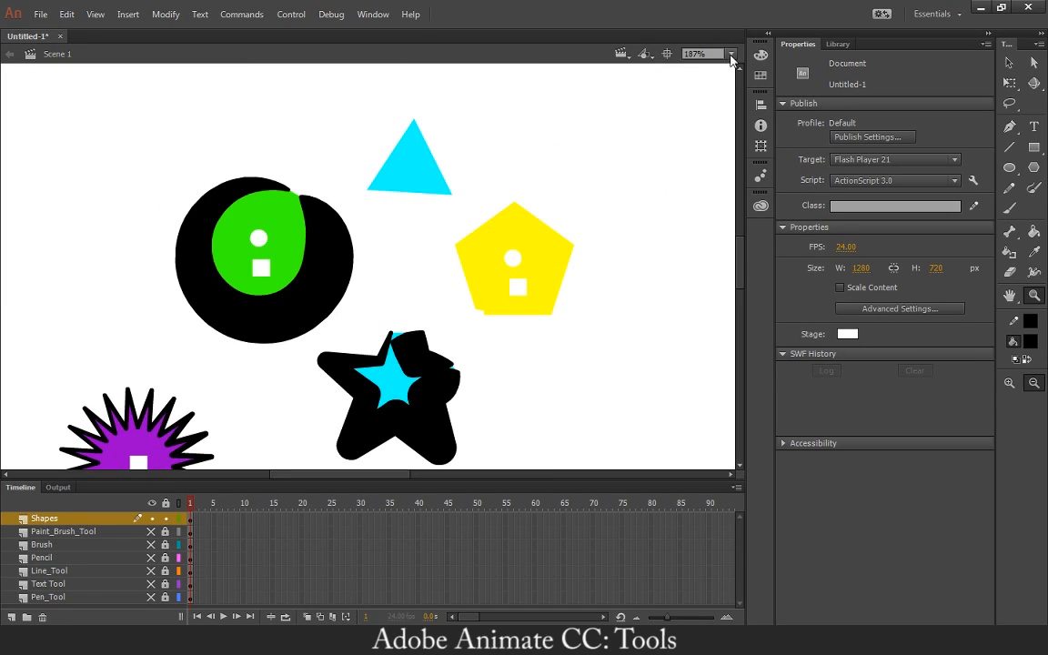
{"action": "left_click", "coordinate": [397, 259], "text": "alt"}
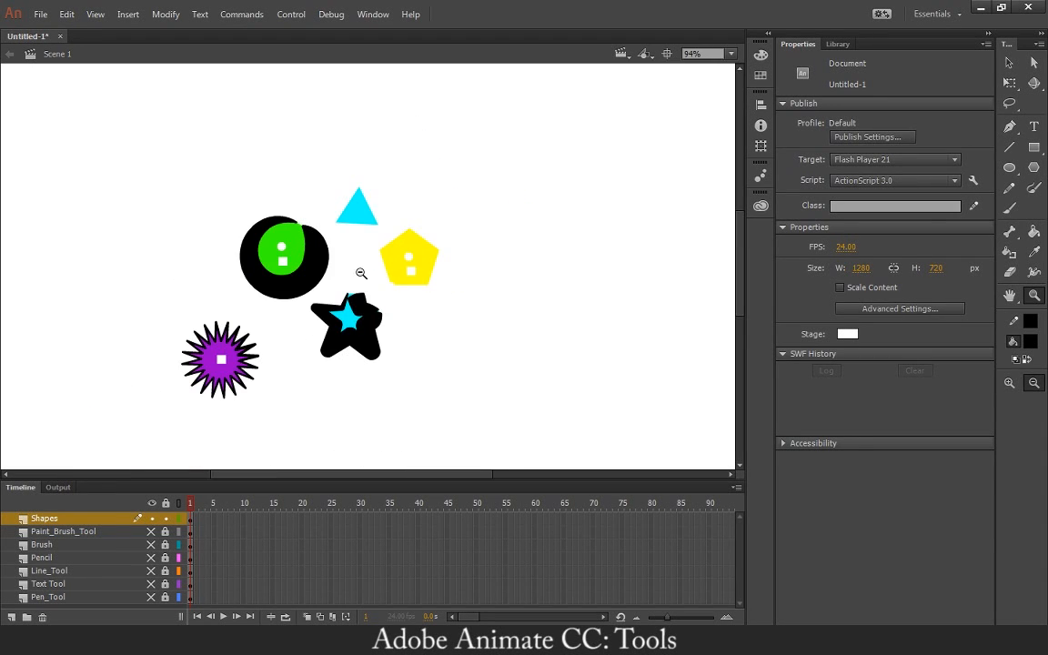
{"action": "mouse_move", "coordinate": [350, 274]}
{"action": "left_mouse_down"}
{"action": "mouse_move", "coordinate": [471, 164]}
{"action": "mouse_move", "coordinate": [388, 360]}
{"action": "mouse_move", "coordinate": [363, 275]}
{"action": "left_mouse_up"}
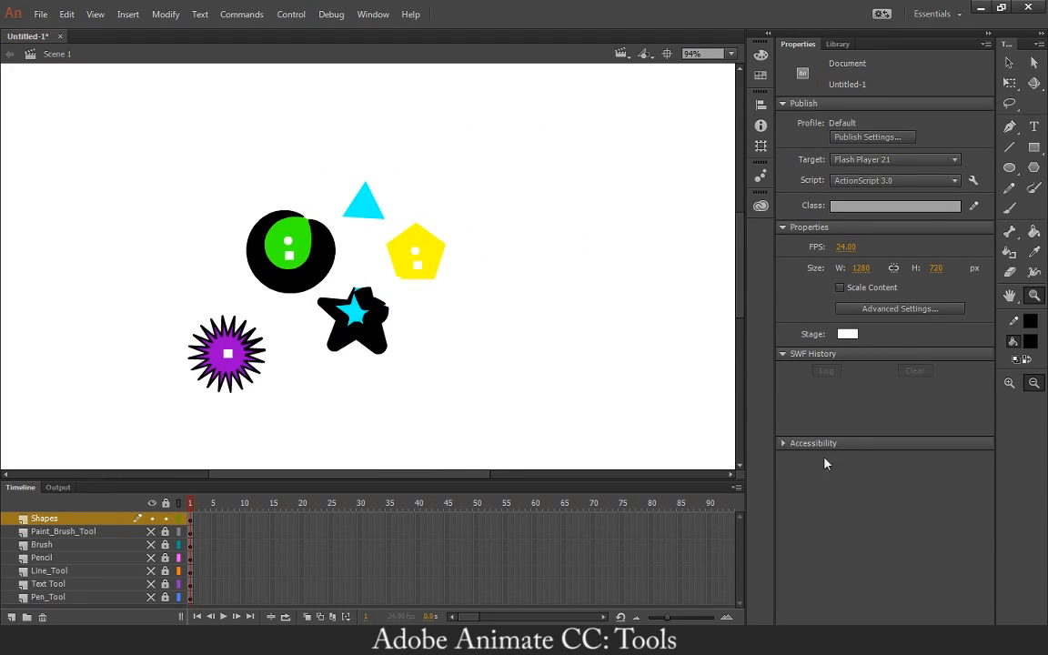